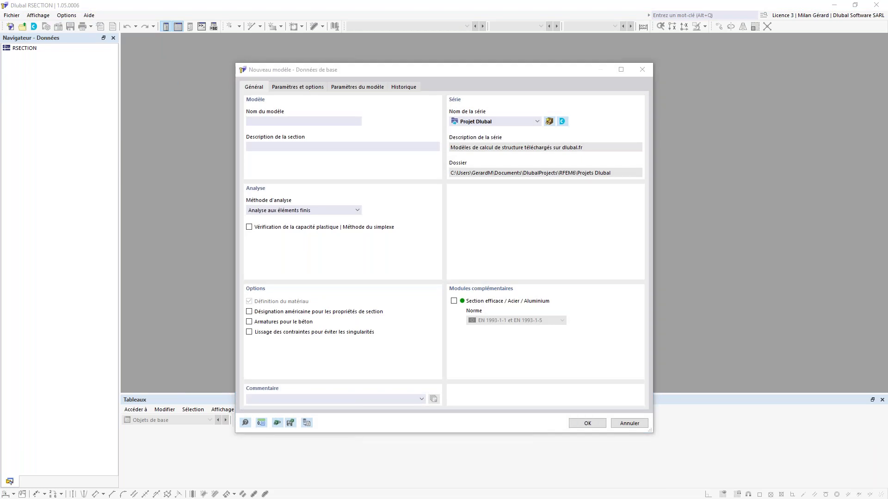
Name the new model RSECTION 1 and assign it to the Webinaires series under Formation en ligne.
left_click(377, 73)
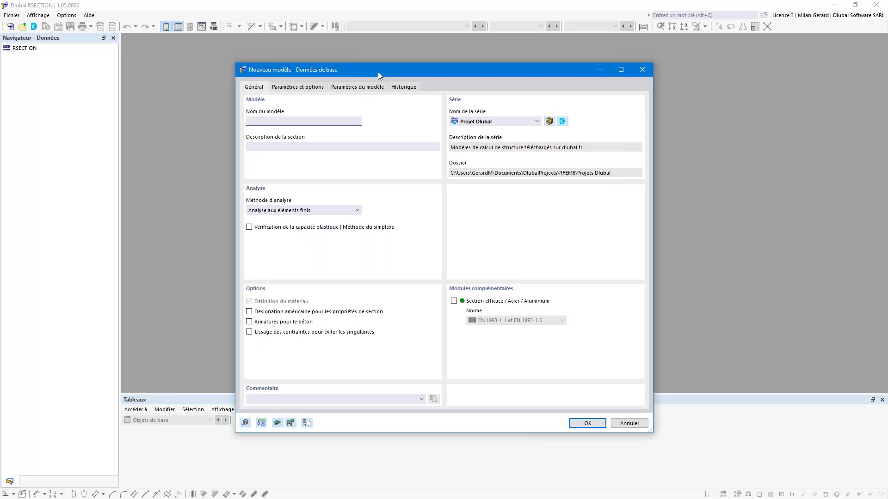
type("RSECTION 1")
left_click(309, 147)
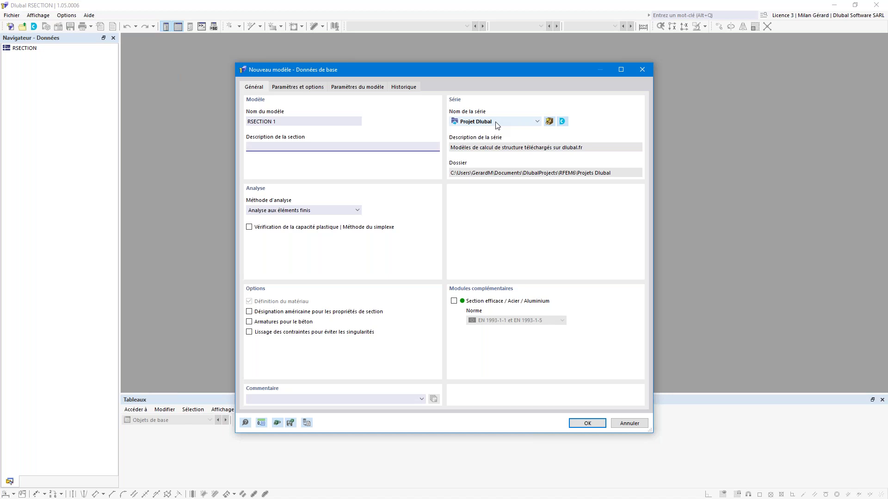
left_click(513, 123)
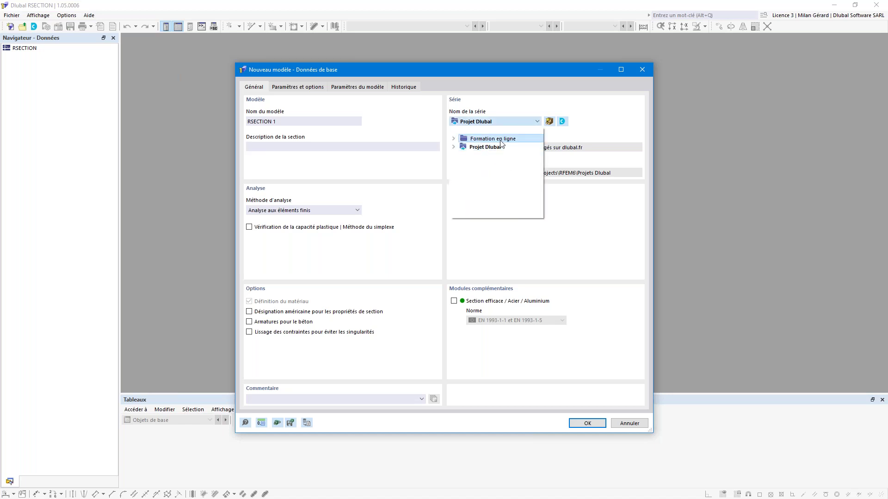
left_click(459, 139)
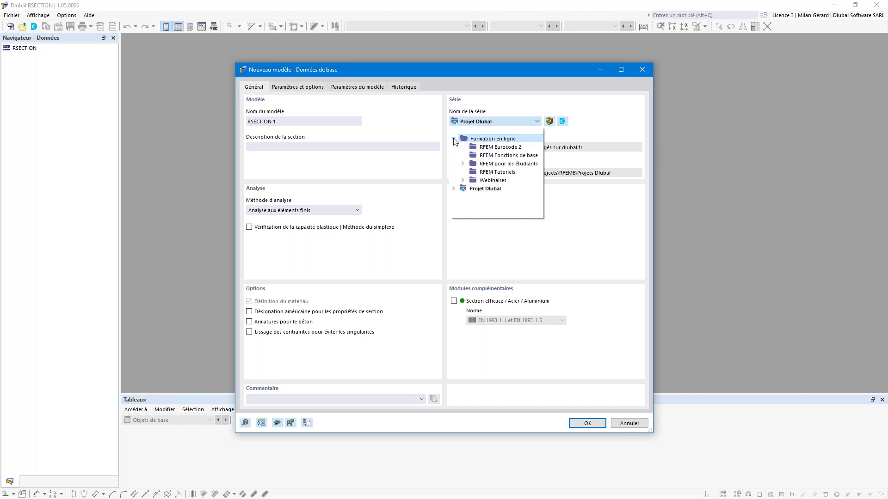
left_click(514, 184)
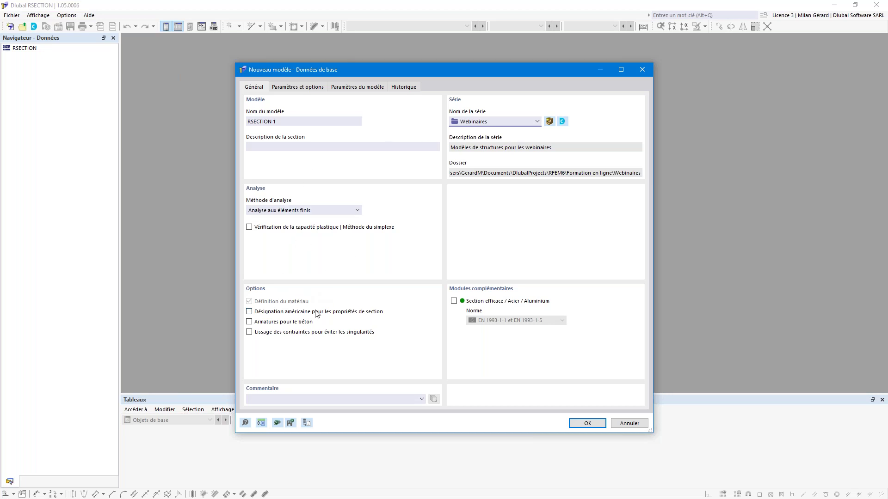
Enable the concrete reinforcement option, review the default reinforcement parameters and create the model.
left_click(258, 324)
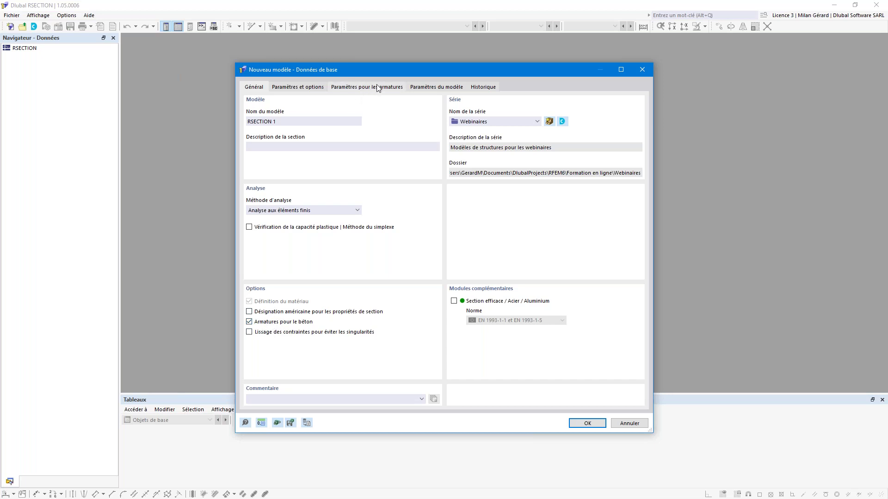
left_click(267, 322)
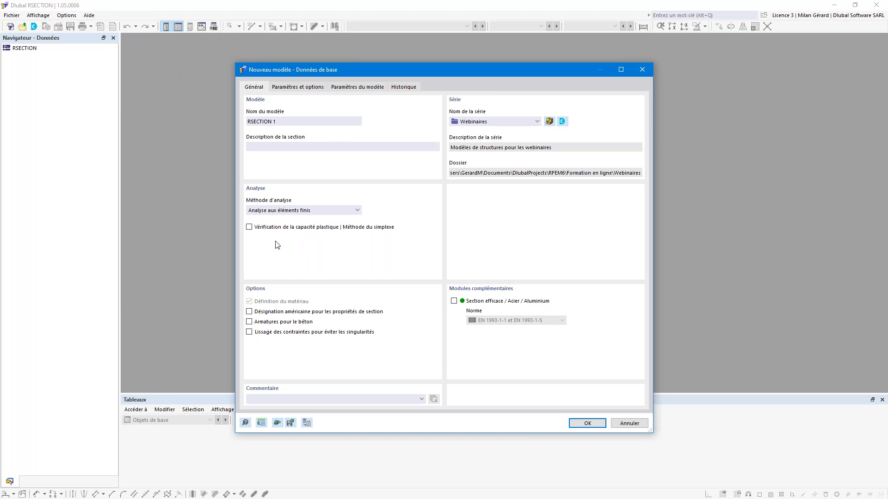
left_click(272, 322)
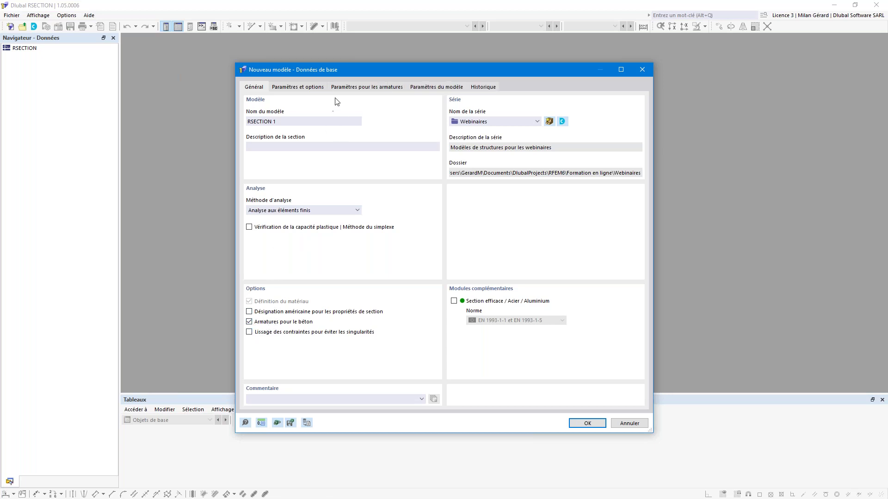
left_click(366, 87)
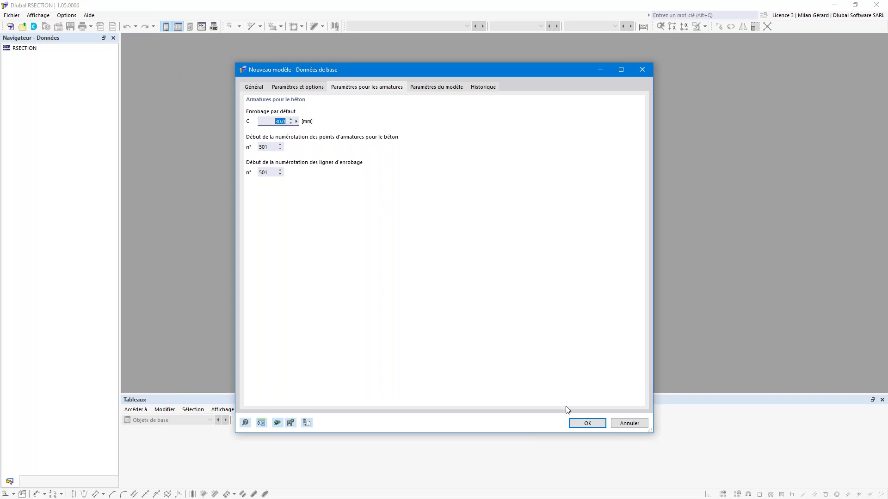
left_click(579, 424)
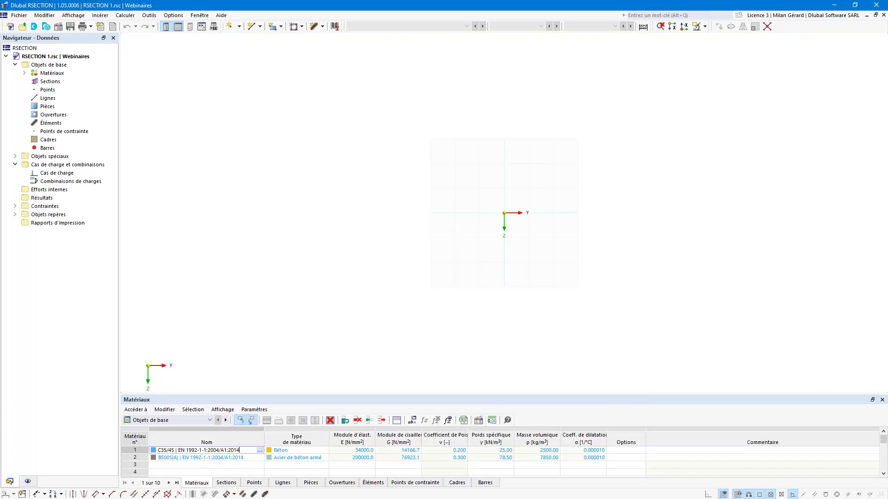
Inspect the model's predefined materials and delete all objects in the Objets de base category.
scroll(534, 224, "up", 1)
left_click(47, 74)
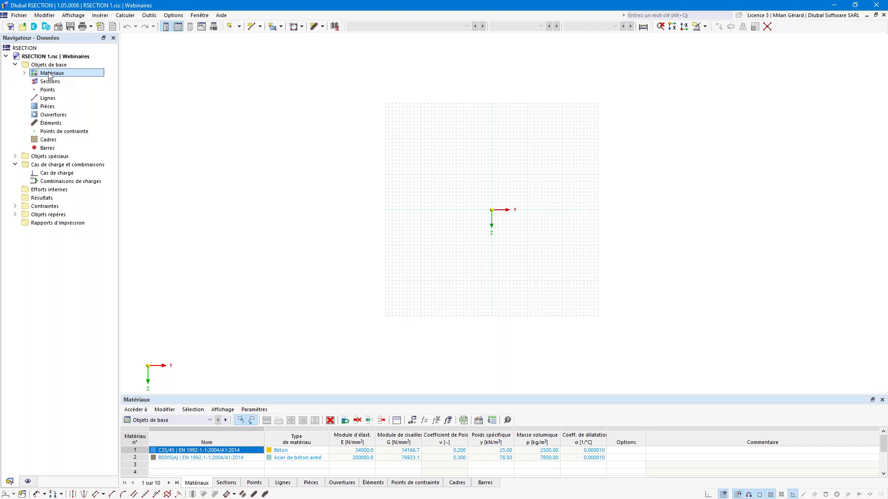
left_click(25, 73)
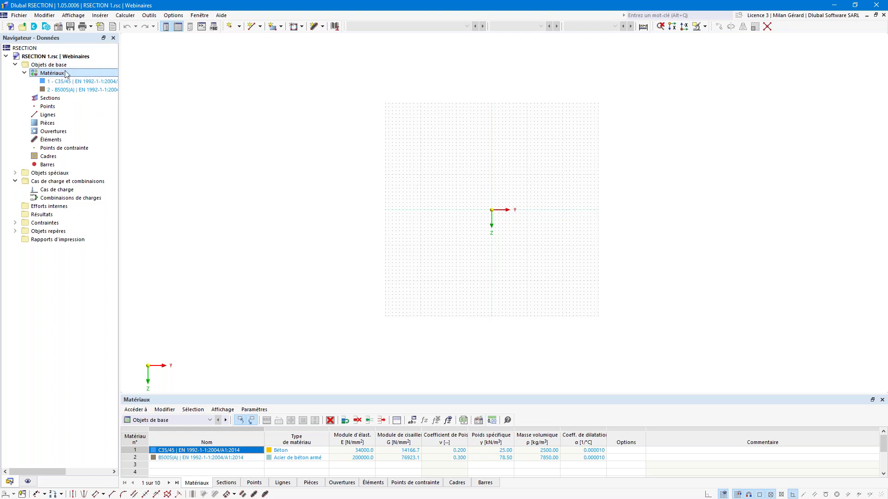
left_click(26, 73)
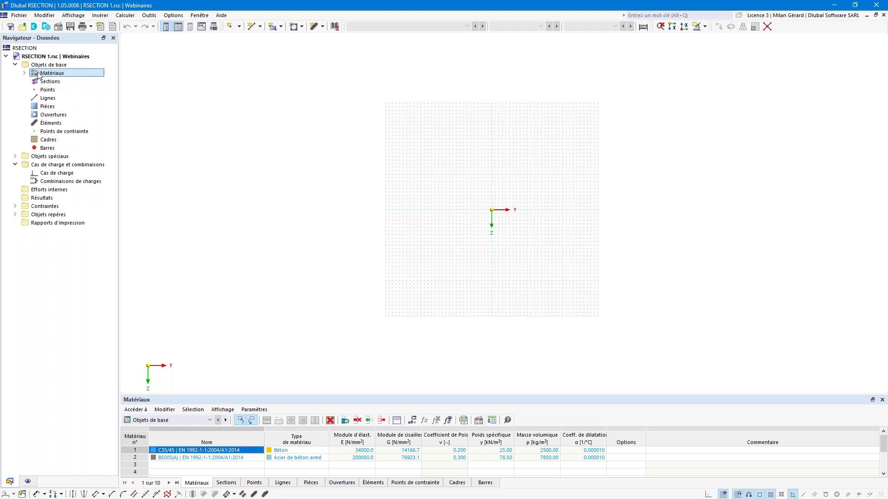
left_click(25, 73)
right_click(82, 65)
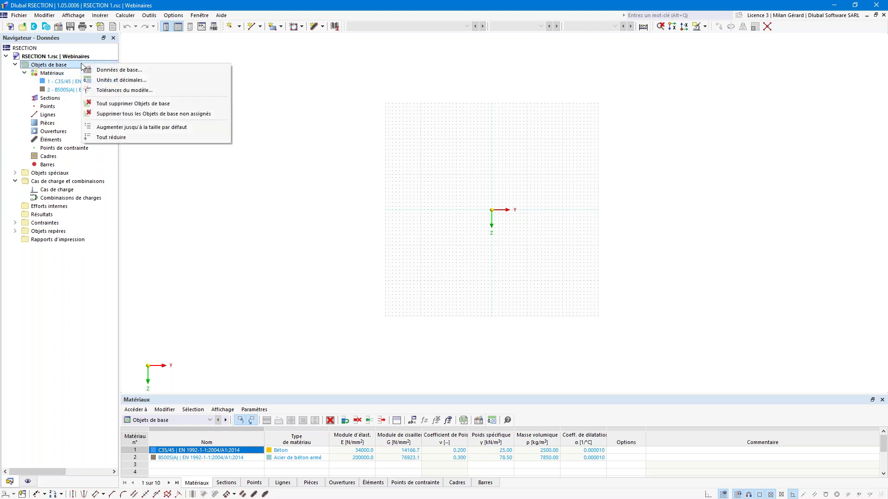
left_click(119, 103)
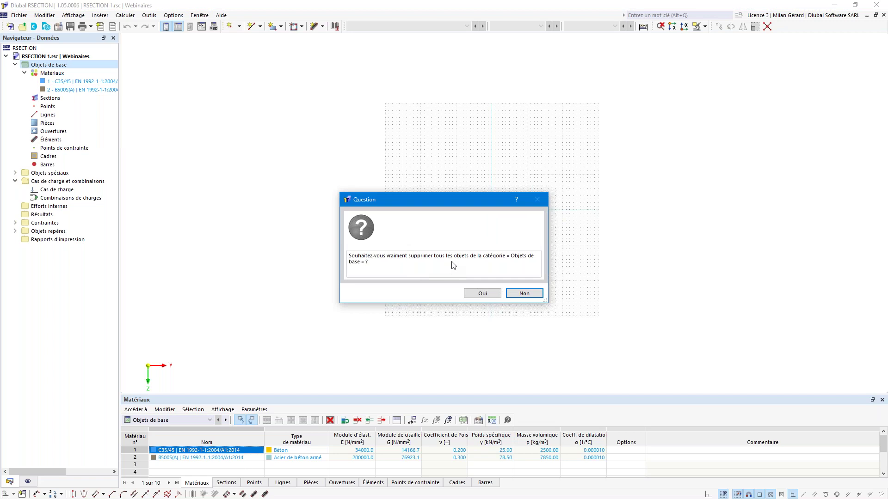
left_click(478, 294)
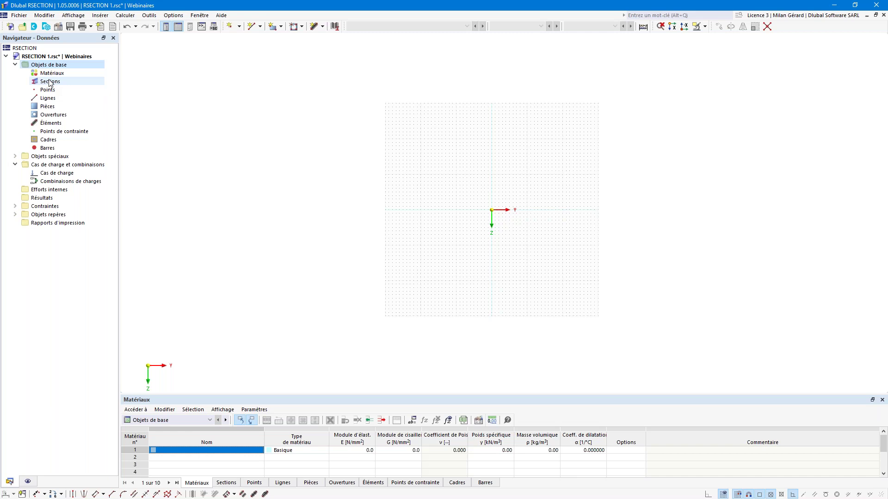
Start a new material from the material library and filter the library to the Union européenne region across all material types.
left_click(81, 74)
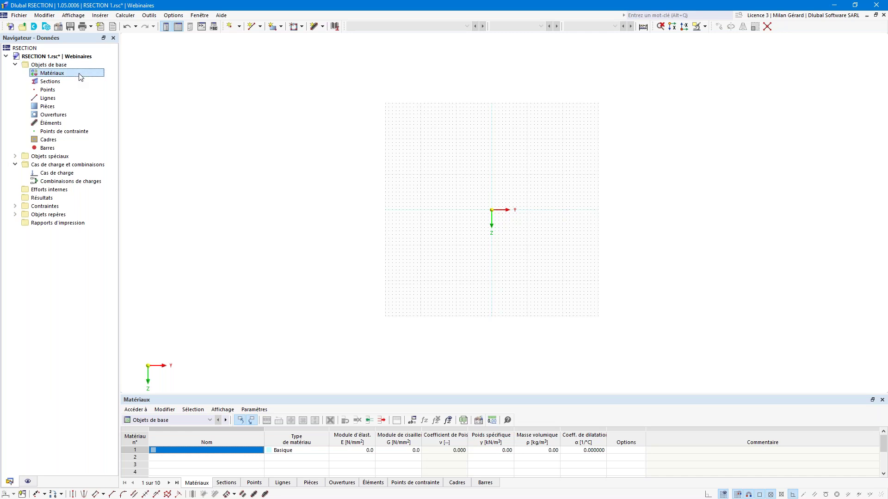
right_click(83, 77)
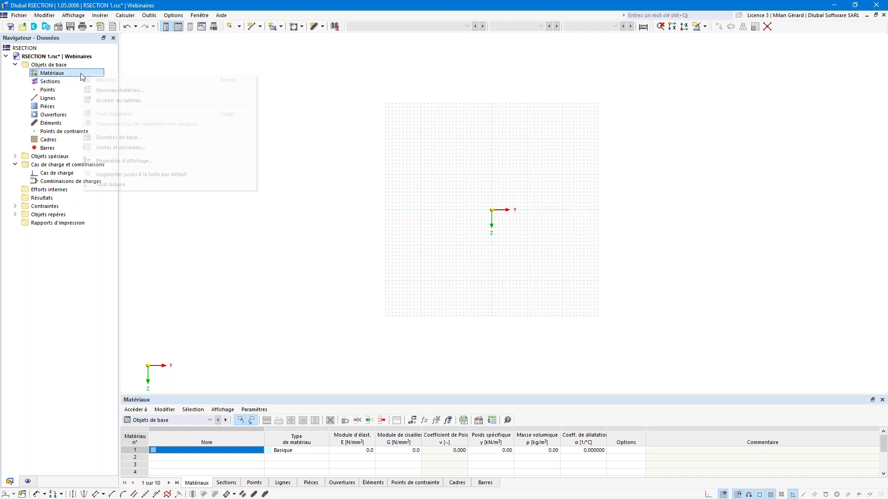
left_click(149, 91)
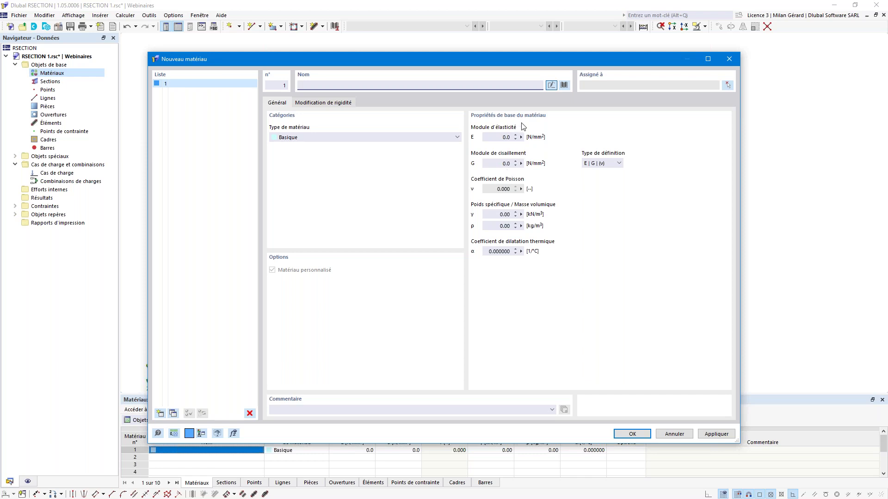
left_click(564, 85)
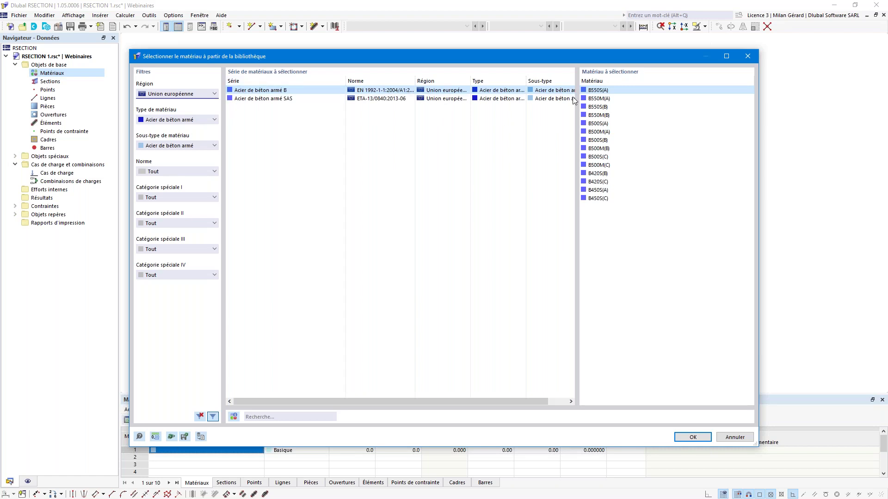
left_click(175, 94)
left_click(157, 102)
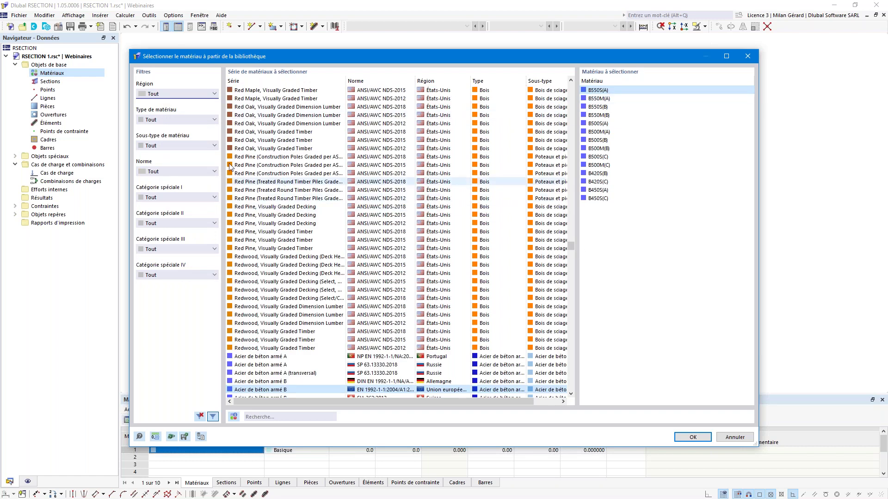
left_click(199, 95)
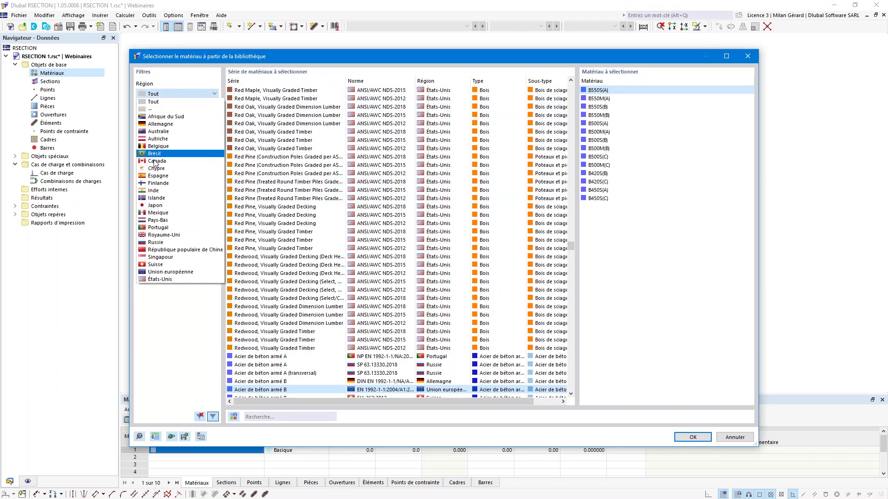
left_click(170, 272)
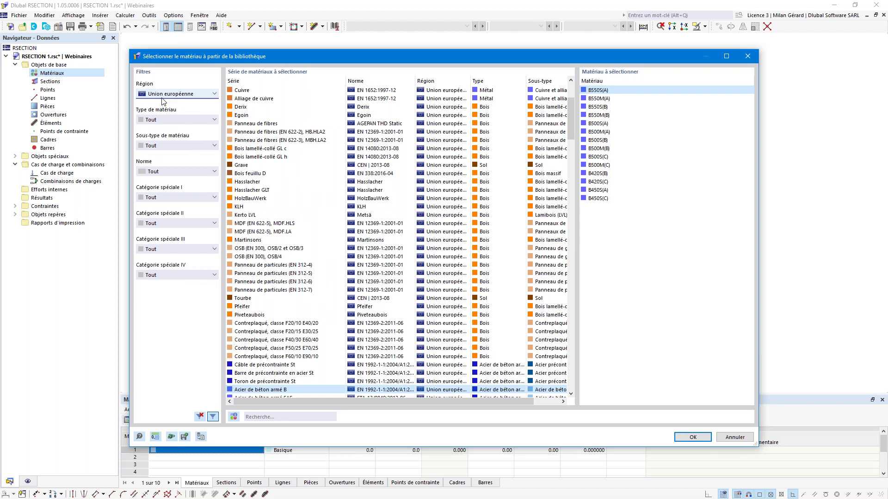
Filter the library to the Béton type and choose C35/45 from the Béton C series for material 1.
left_click(167, 119)
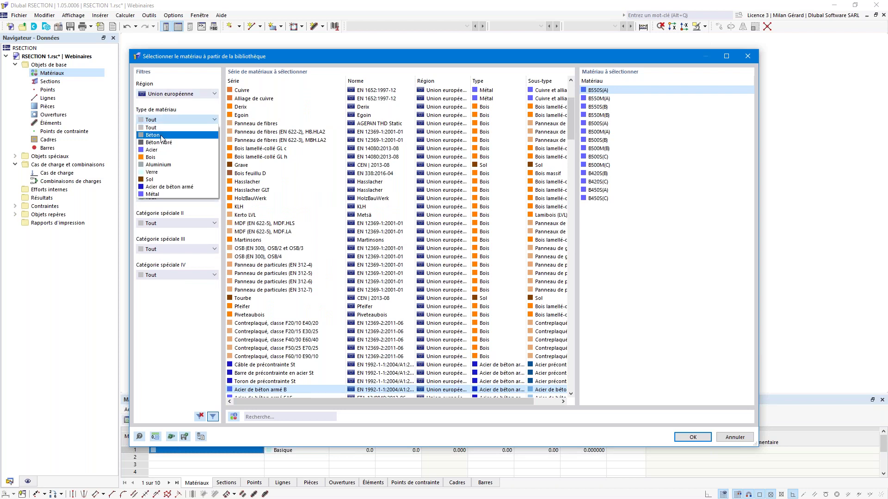
left_click(157, 135)
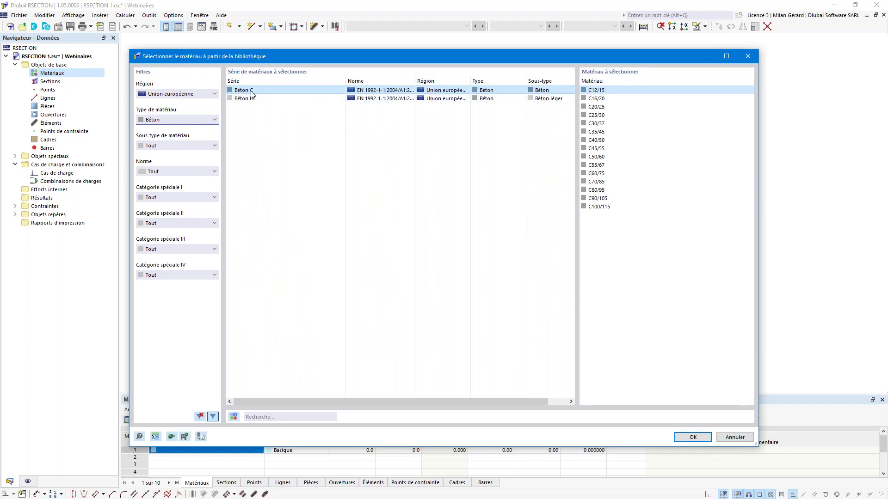
left_click(606, 133)
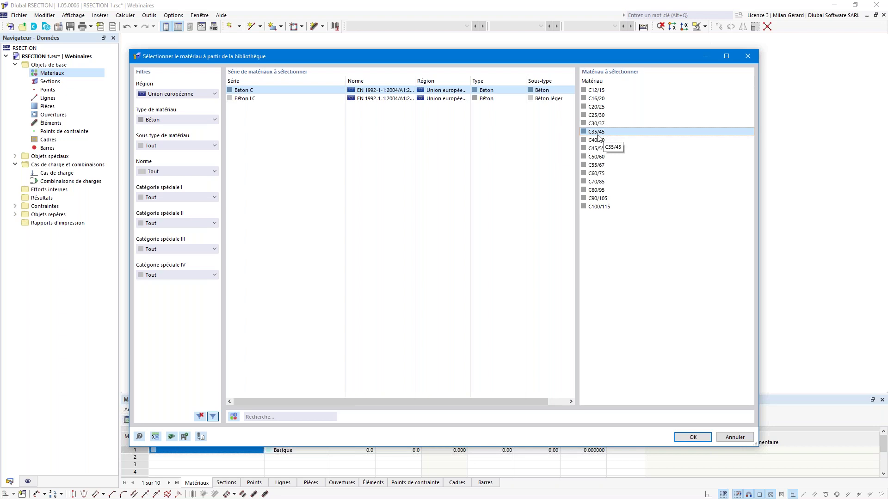
left_click(692, 437)
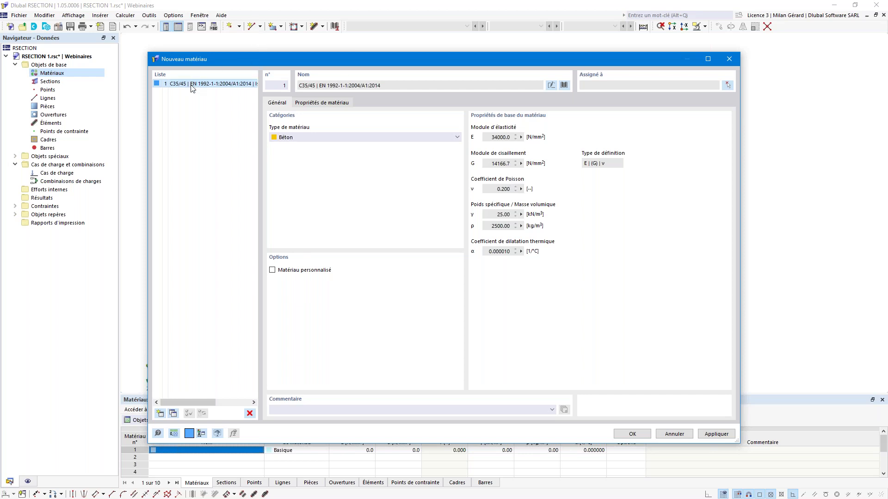
Add a second material and assign B500S(A) from the library, filtering type and subtype to Acier de béton armé.
left_click(161, 414)
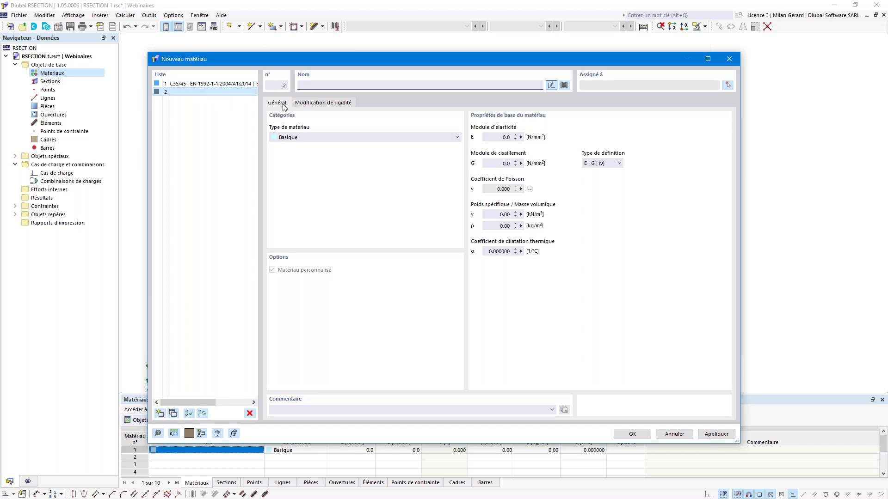
left_click(564, 85)
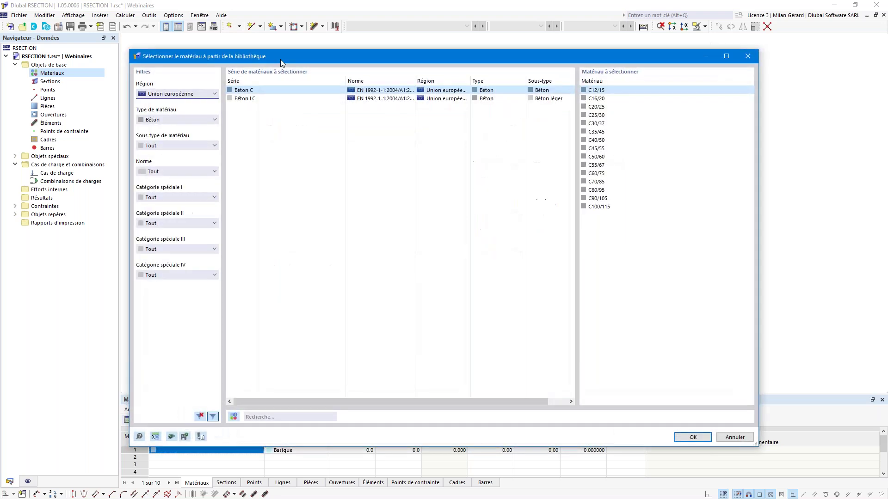
left_click(174, 120)
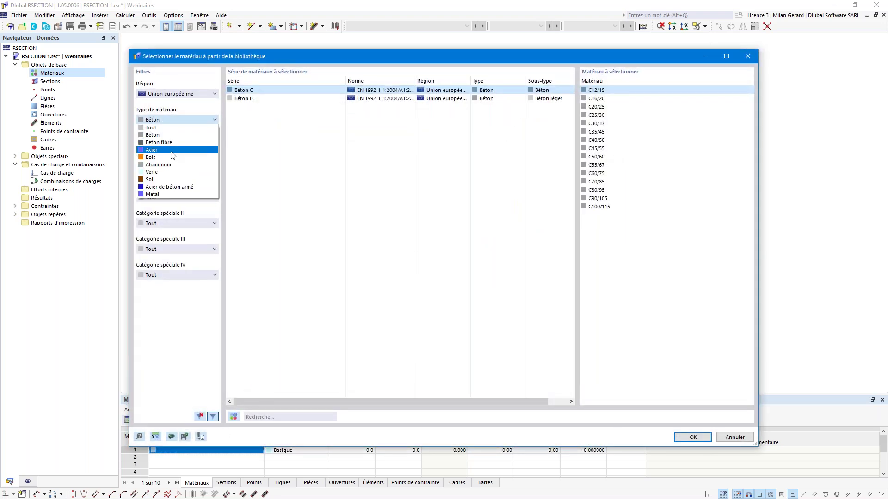
left_click(200, 188)
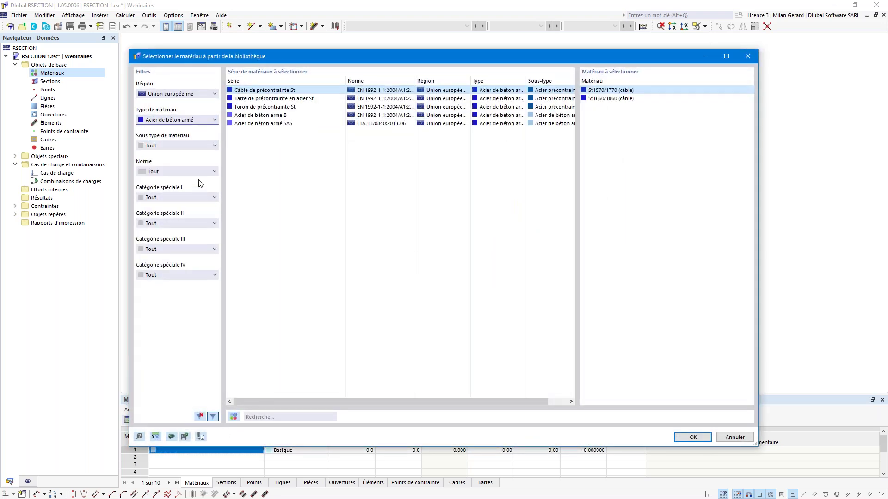
left_click(183, 144)
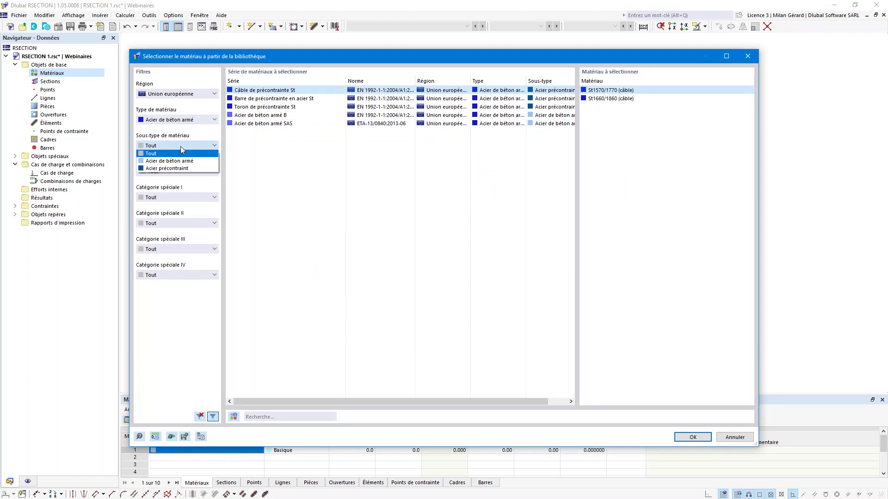
left_click(201, 161)
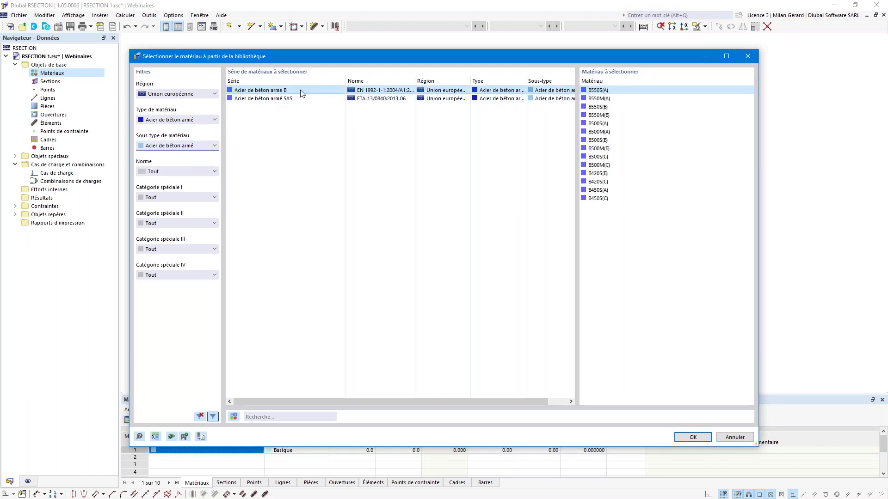
left_click(606, 125)
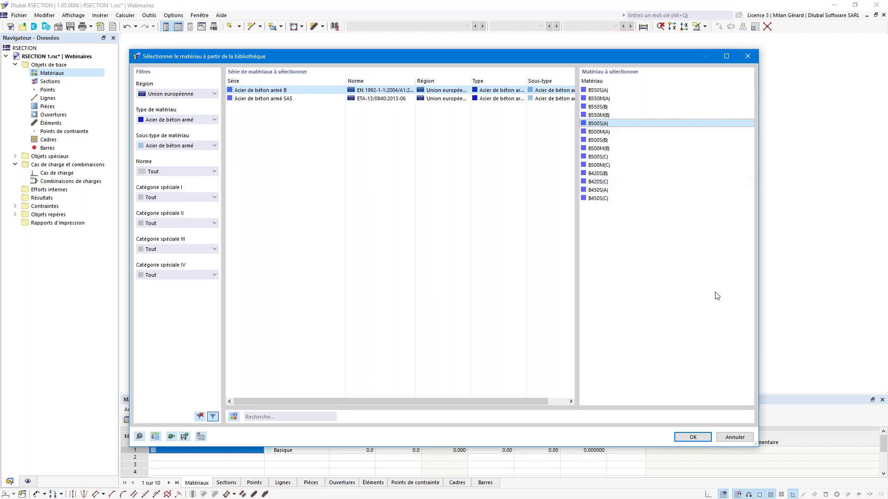
left_click(694, 437)
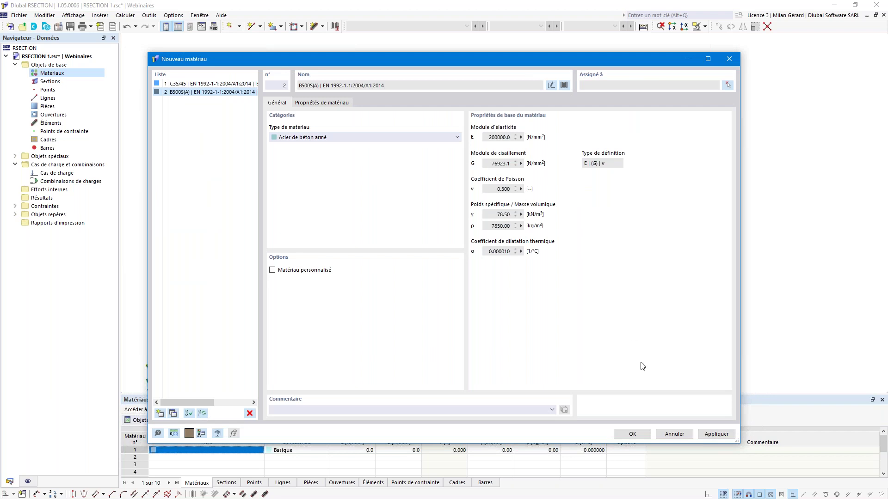
Accept the two new materials and toggle the display of the work-plane grid.
left_click(633, 434)
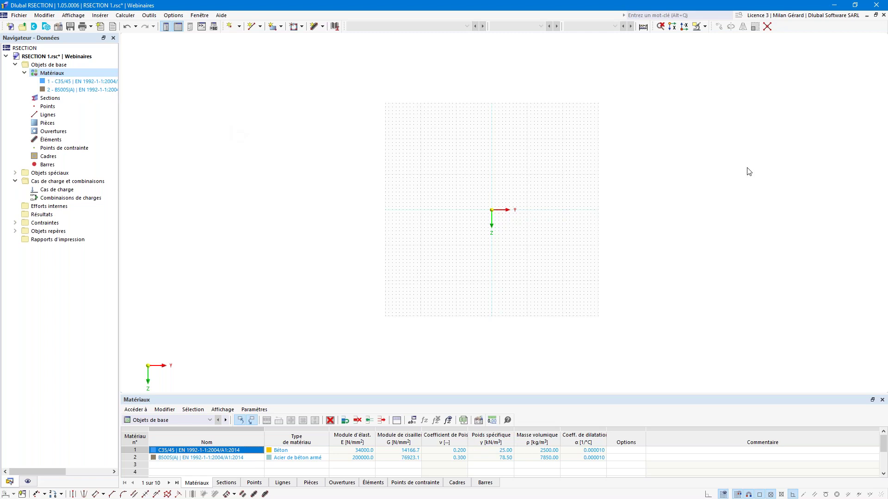
scroll(510, 219, "up", 2)
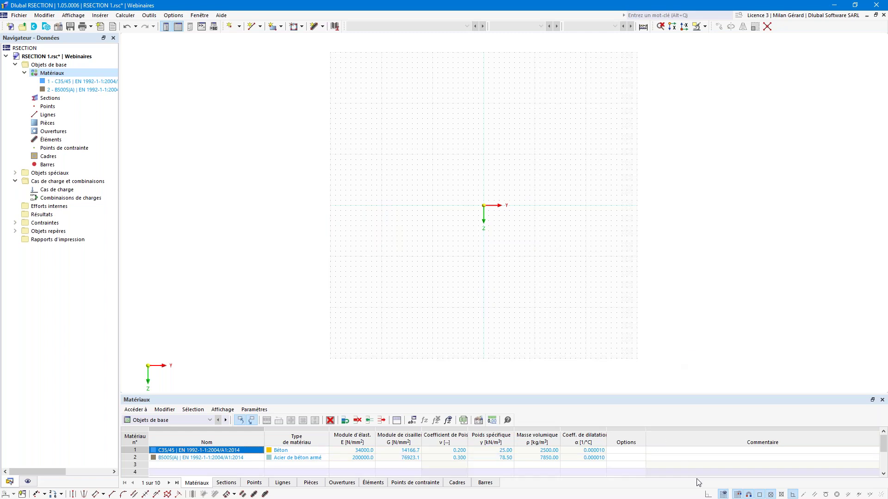
left_click(724, 495)
left_click(723, 495)
left_click(724, 495)
left_click(724, 495)
Set the work-plane grid point spacing to 100 mm for both b and h.
right_click(724, 495)
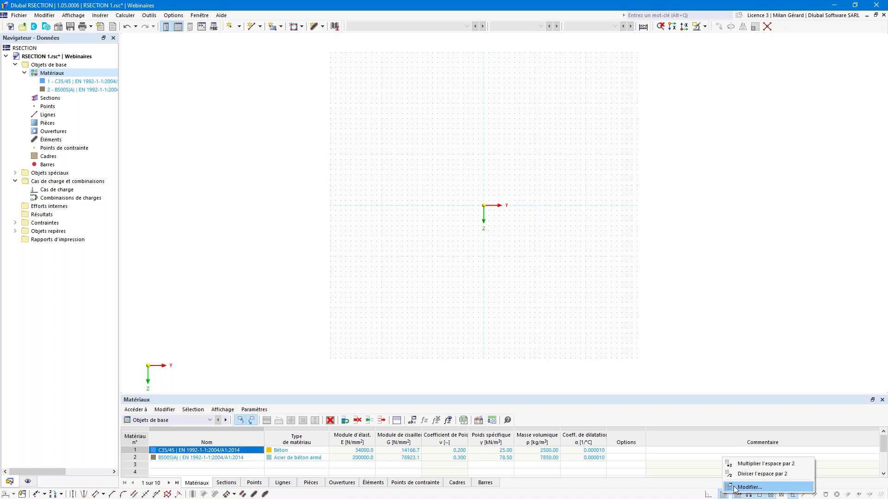
left_click(735, 488)
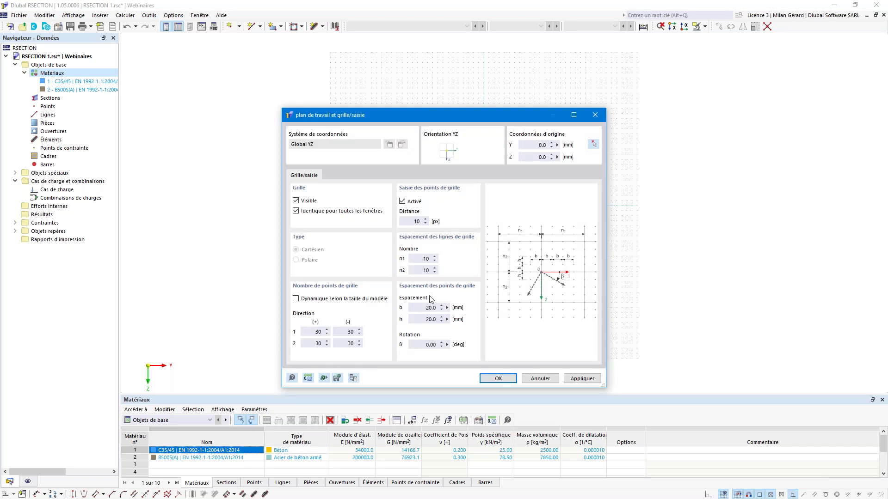
left_click(421, 308)
type("100")
key("Tab")
type("100")
left_click(428, 307)
left_click(498, 379)
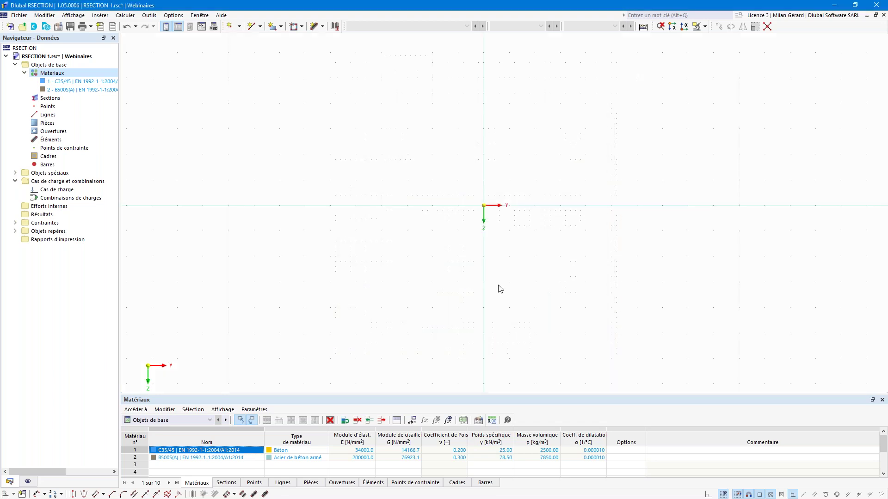
Draw connected simple lines from Y -600, Z -200 through (-300, -200) and (-300, -500) to (300, -500) mm.
scroll(498, 265, "down", 2)
middle_click_drag(498, 271, 493, 239)
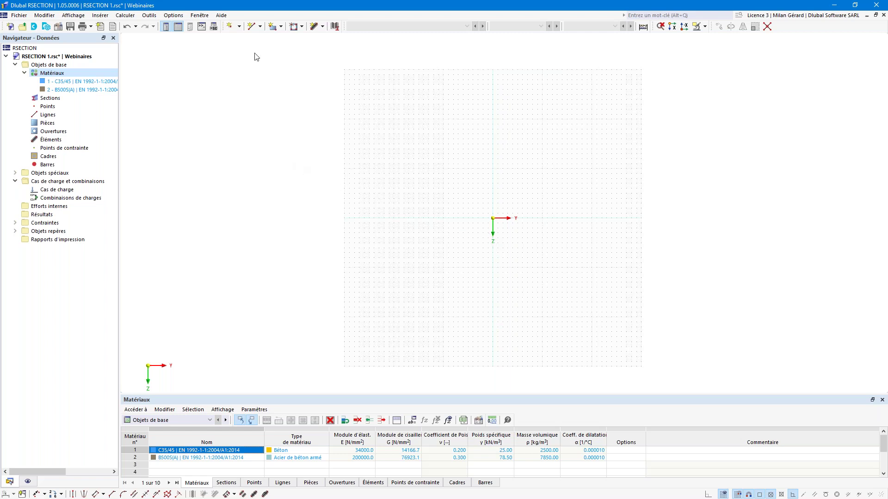
left_click(252, 28)
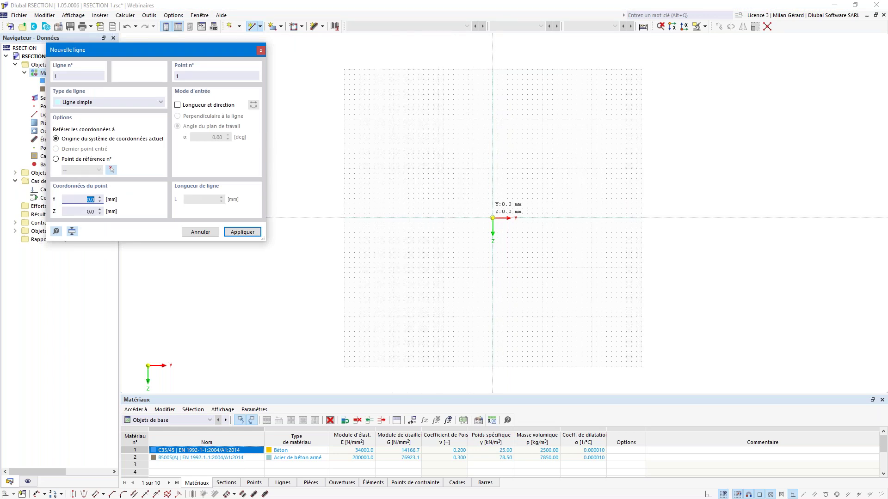
left_click(462, 208)
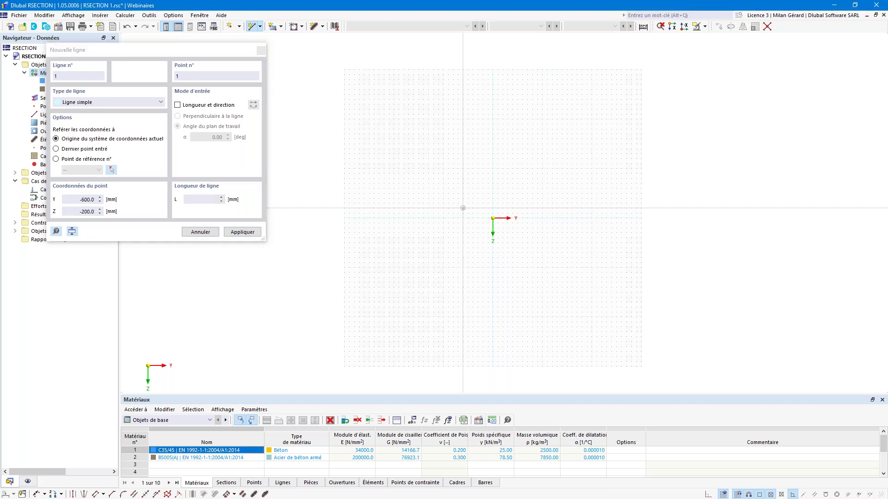
left_click(477, 208)
scroll(486, 213, "up", 3)
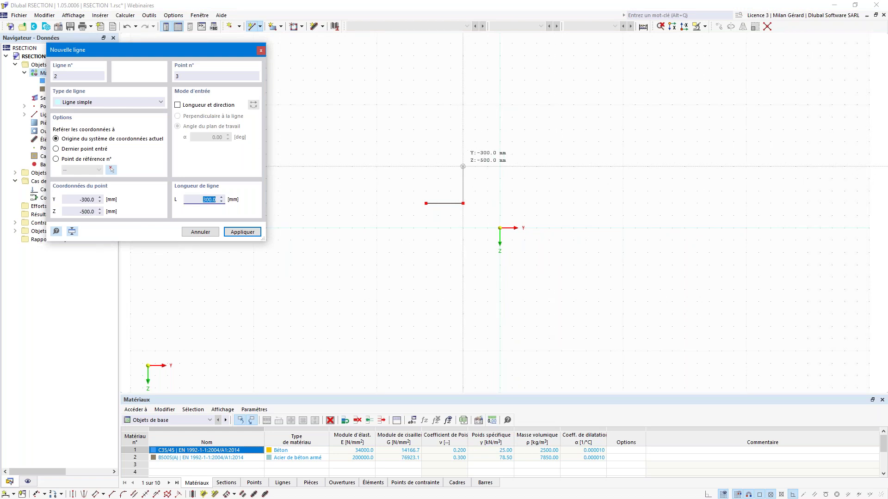
left_click(462, 166)
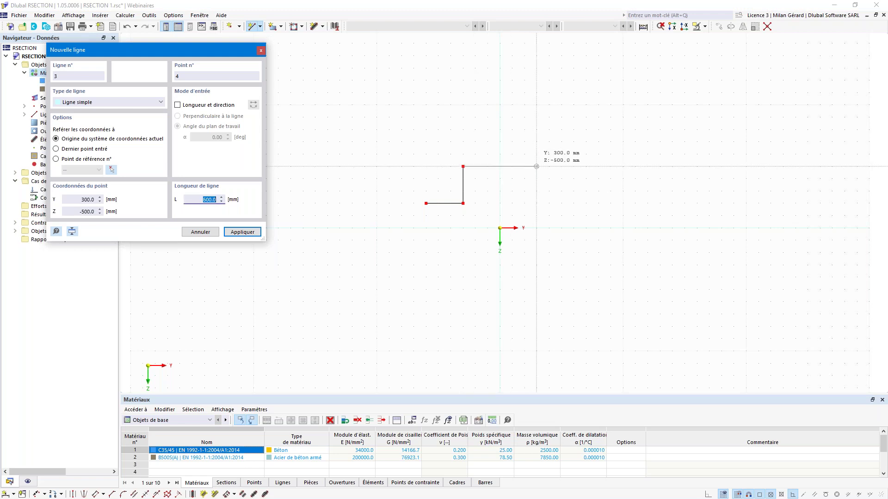
left_click(536, 166)
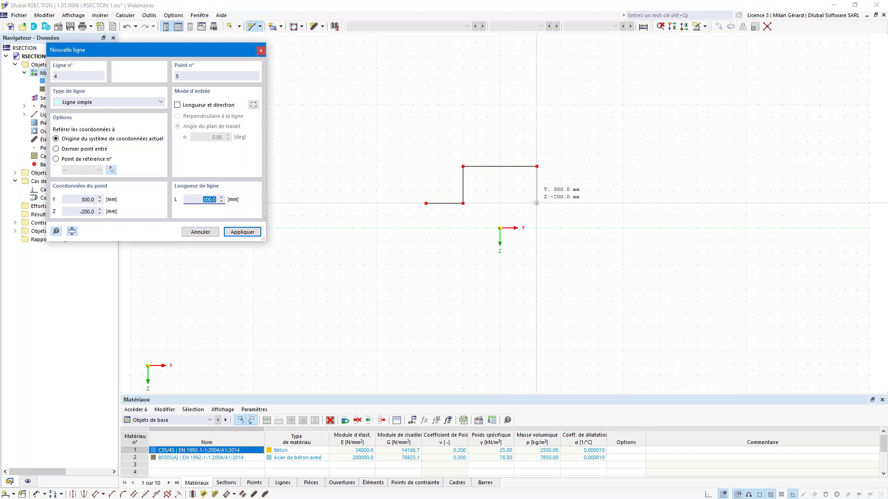
Continue the outline through (300, -200), (600, -200), (600, 200) and (-600, 200) mm, and close it at its starting point.
left_click(536, 203)
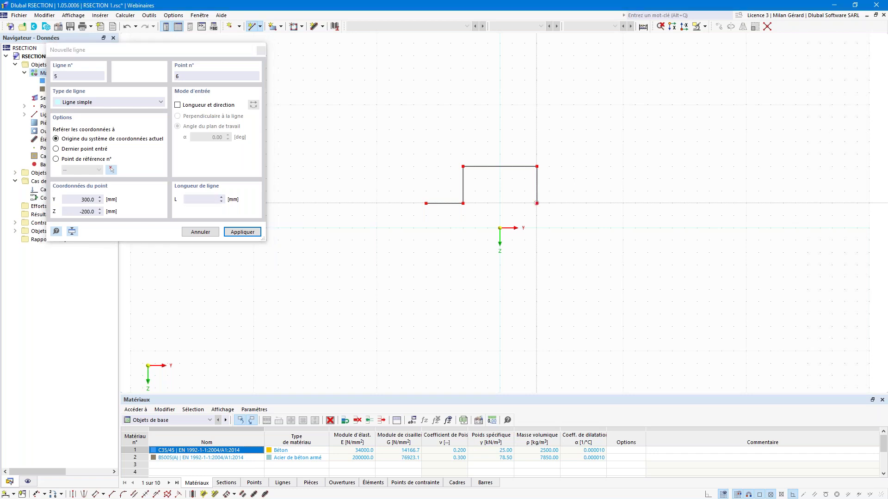
left_click(573, 203)
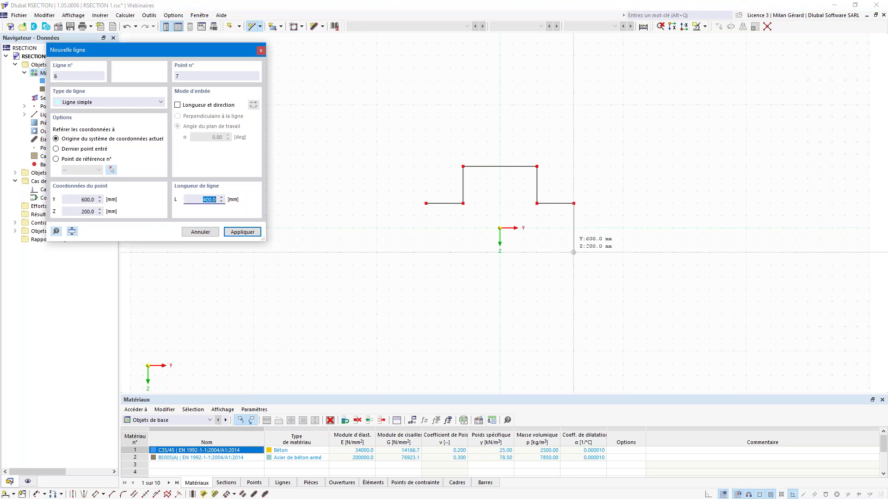
left_click(573, 252)
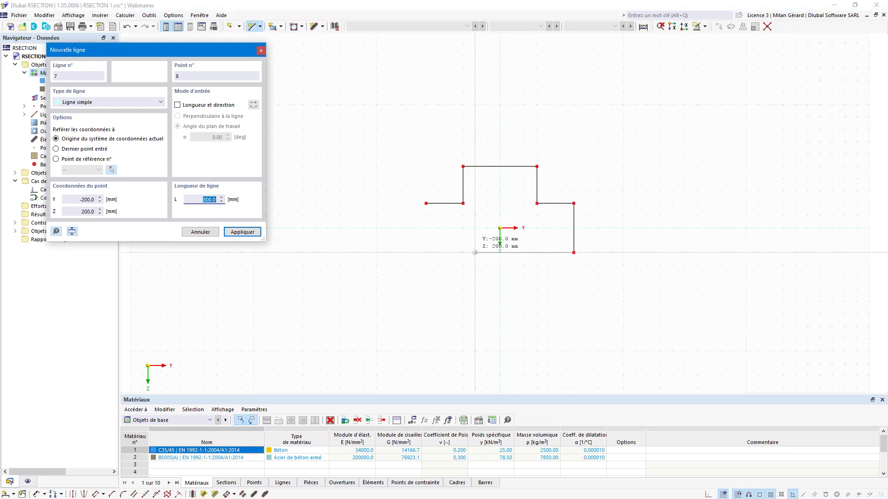
left_click(426, 252)
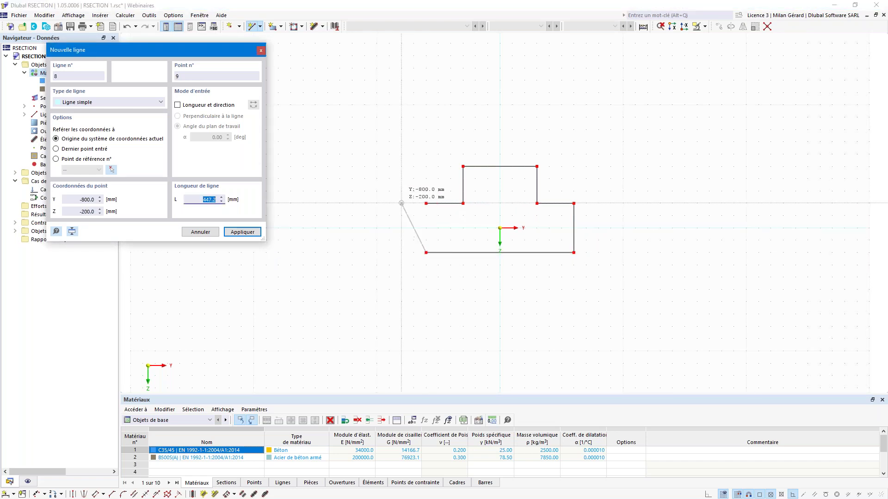
left_click(426, 204)
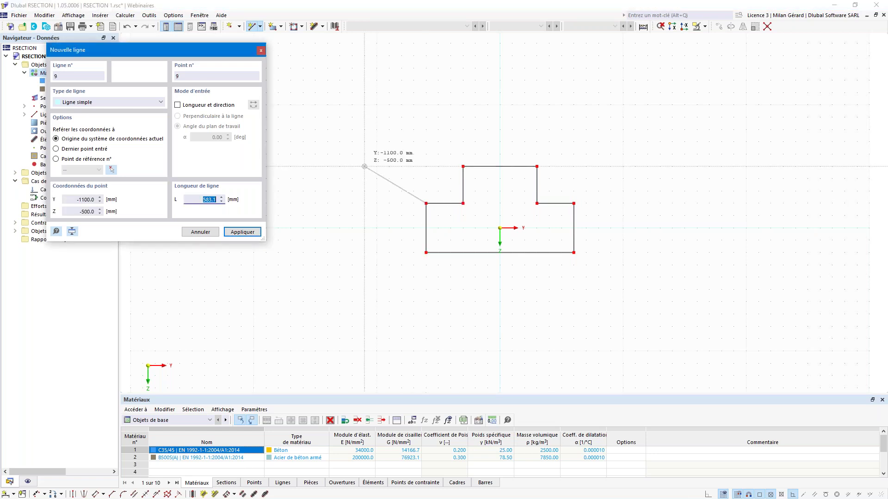
key("Escape")
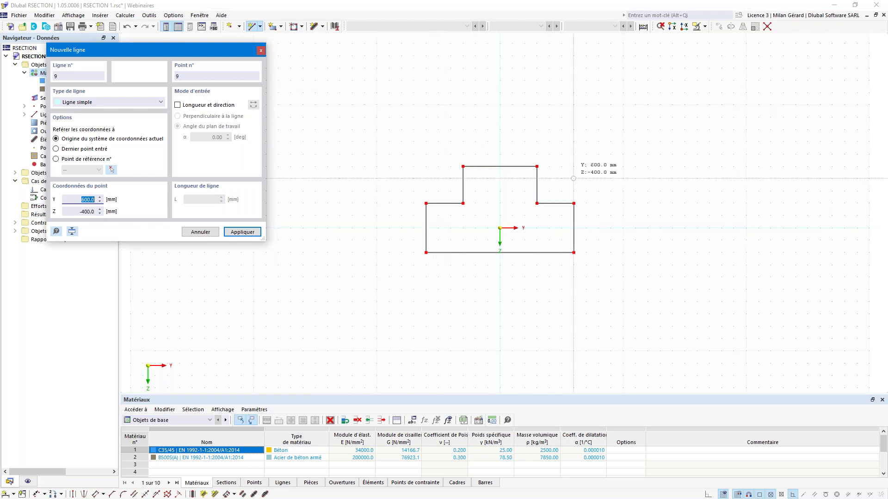
key("Escape")
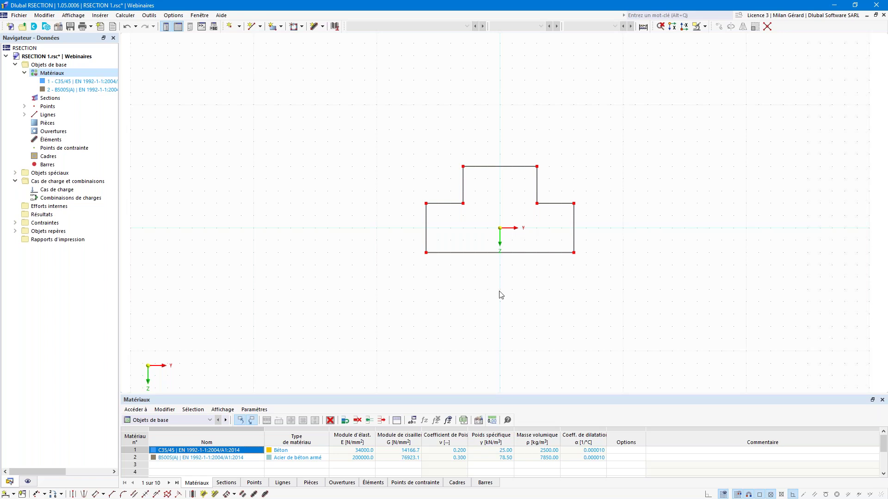
left_click(58, 124)
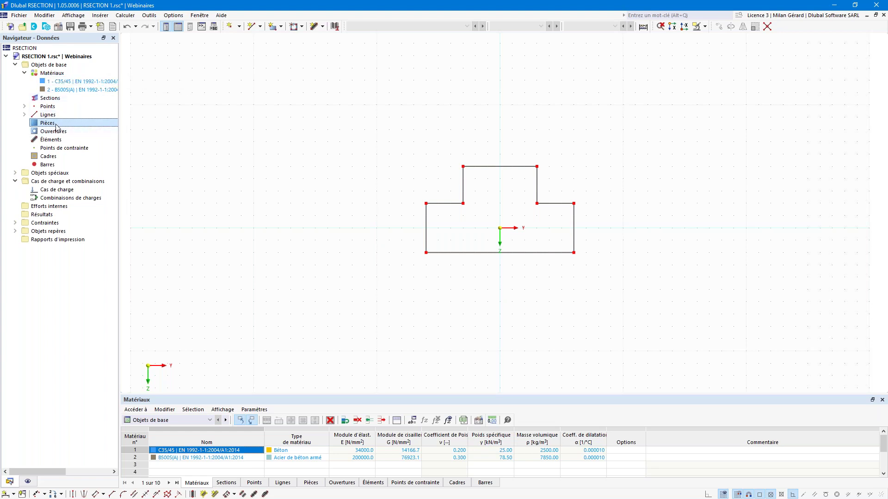
left_click(62, 141)
left_click(68, 139)
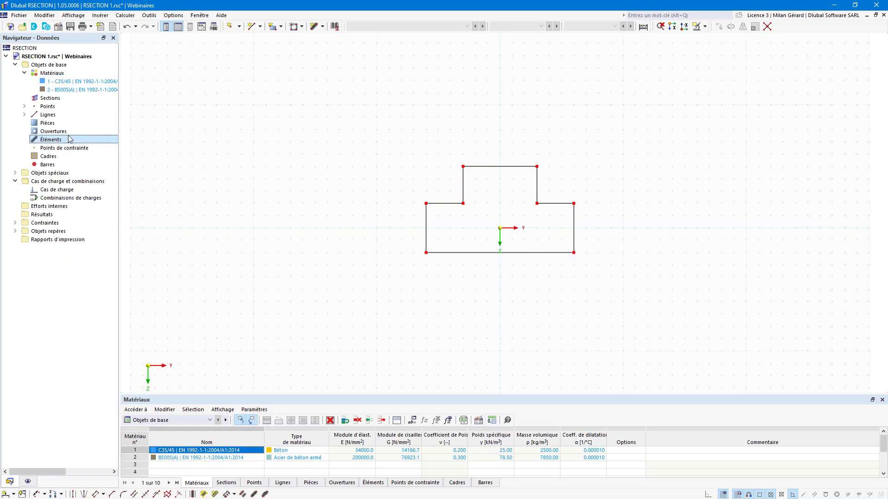
Create a new part of material C35/45 bounded by contour lines 1-8 of the closed outline.
left_click(69, 125)
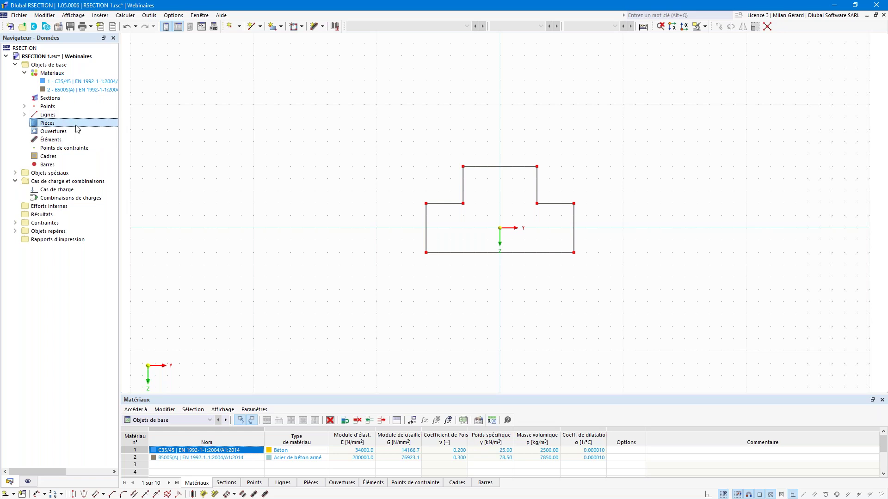
right_click(77, 129)
mouse_move(120, 146)
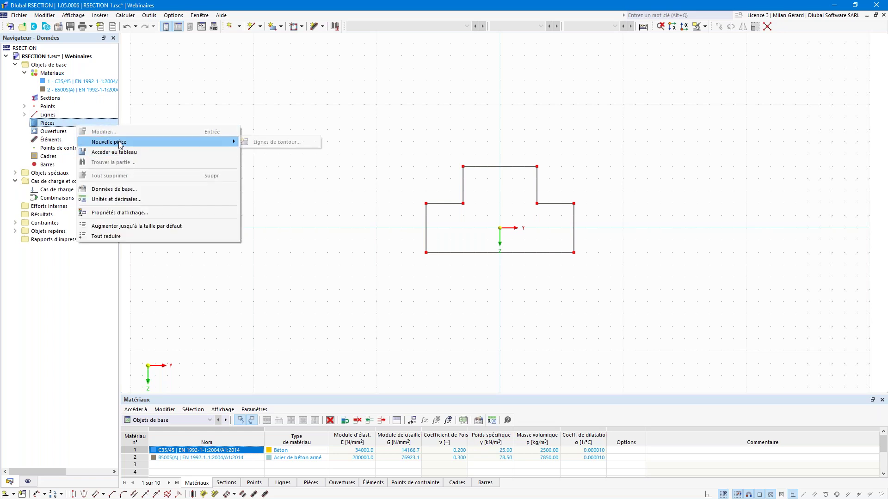
left_click(266, 147)
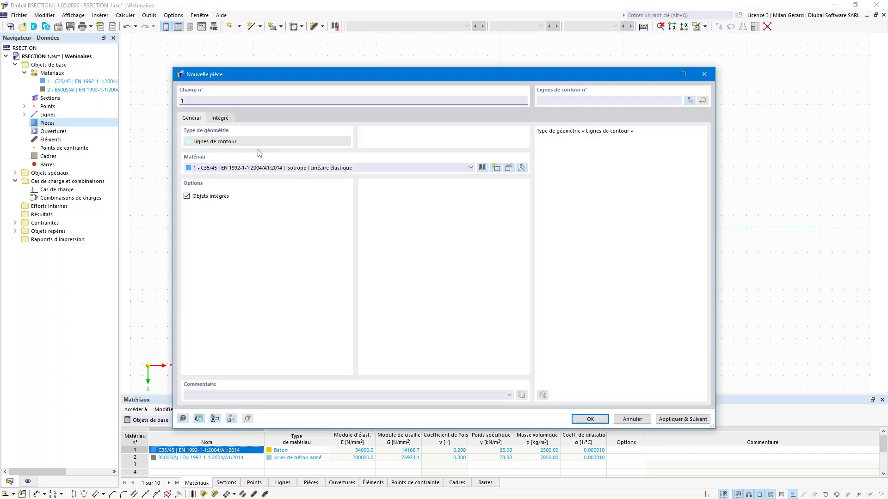
left_click(247, 168)
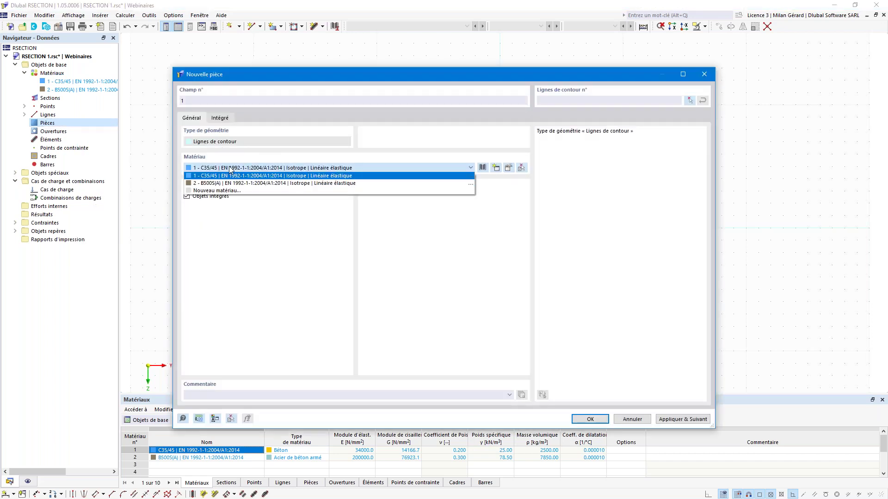
left_click(230, 170)
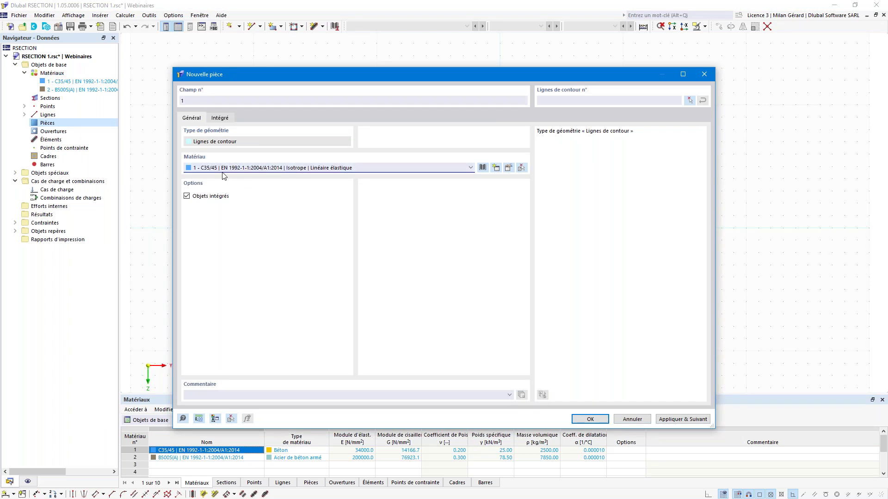
left_click(690, 101)
left_click_drag(692, 316, 281, 80)
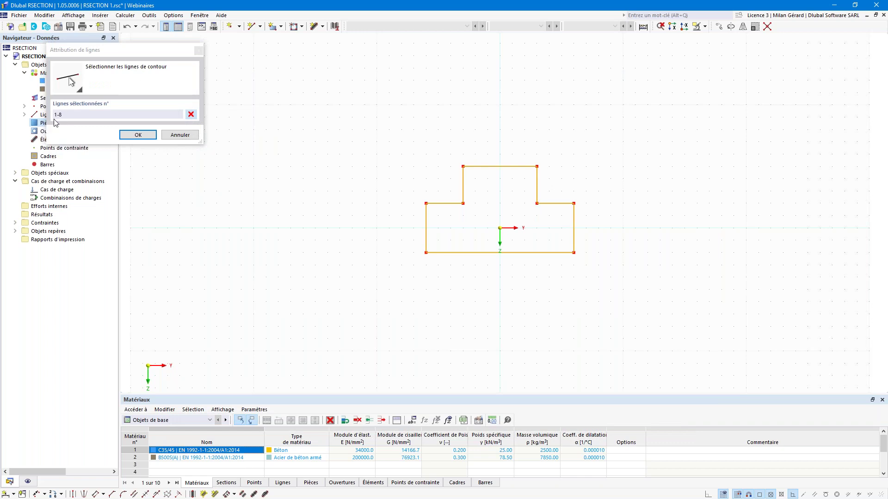
left_click(138, 134)
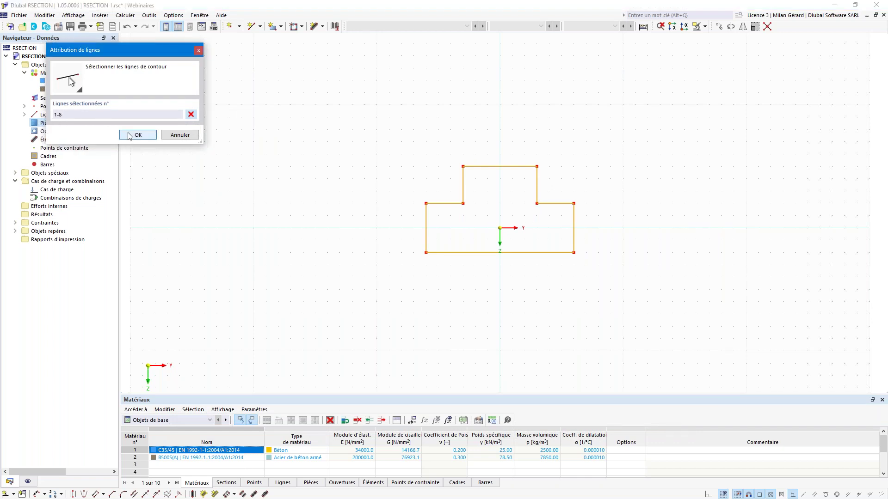
left_click(601, 420)
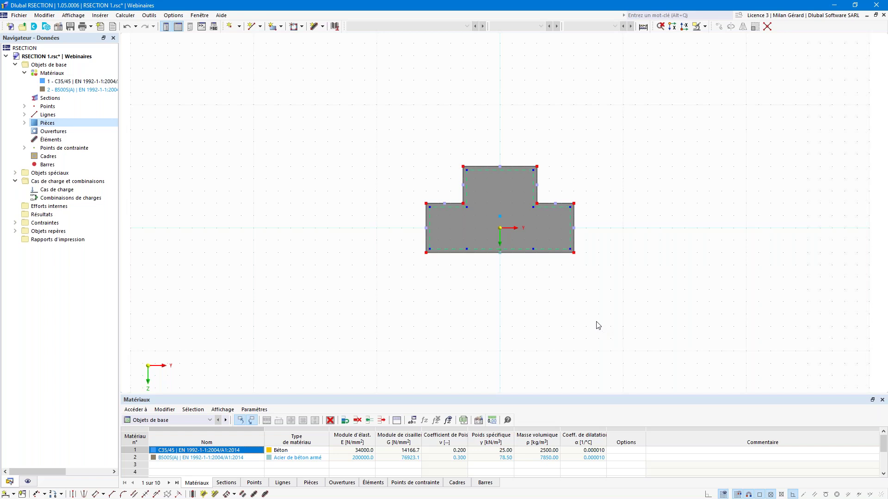
Examine the dashed offset lines and the points inside the concrete part's contour.
key("F8")
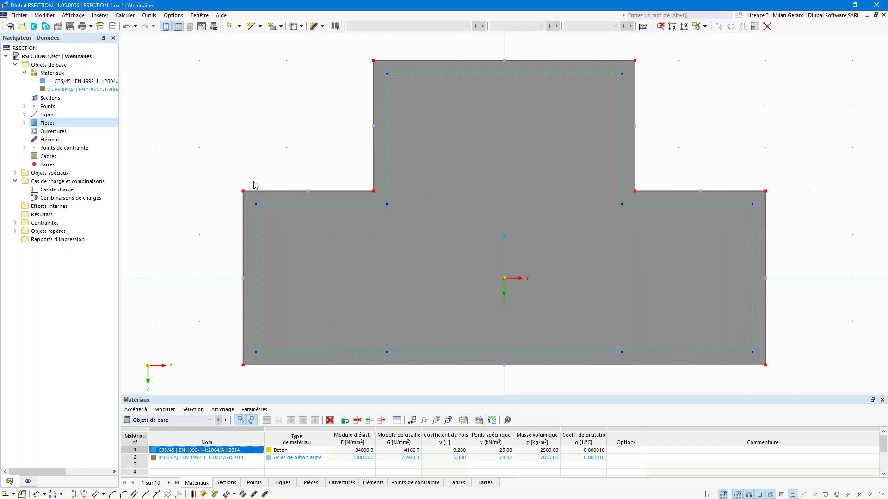
mouse_move(242, 194)
mouse_move(255, 208)
left_click_drag(379, 44, 390, 86)
left_click(387, 353)
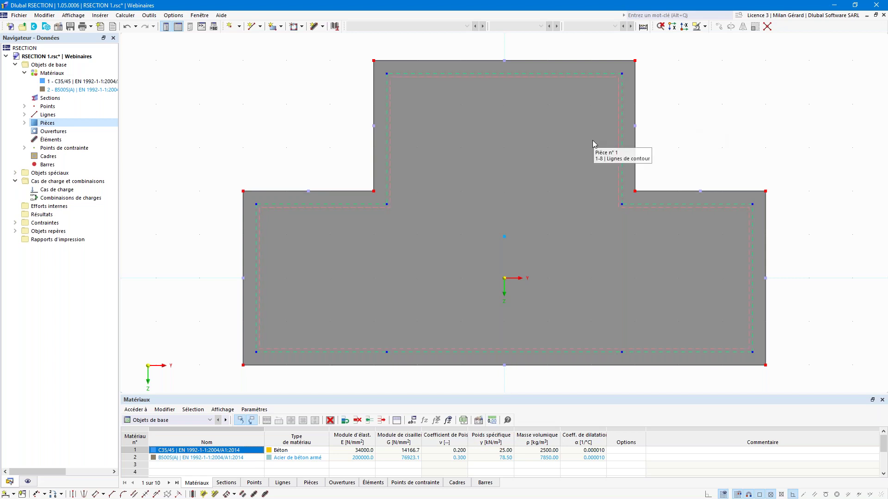
Draw a rectangular opening in the part from Y -400, Z -100 to Y -100, Z 0 mm, and remove it.
left_click(303, 27)
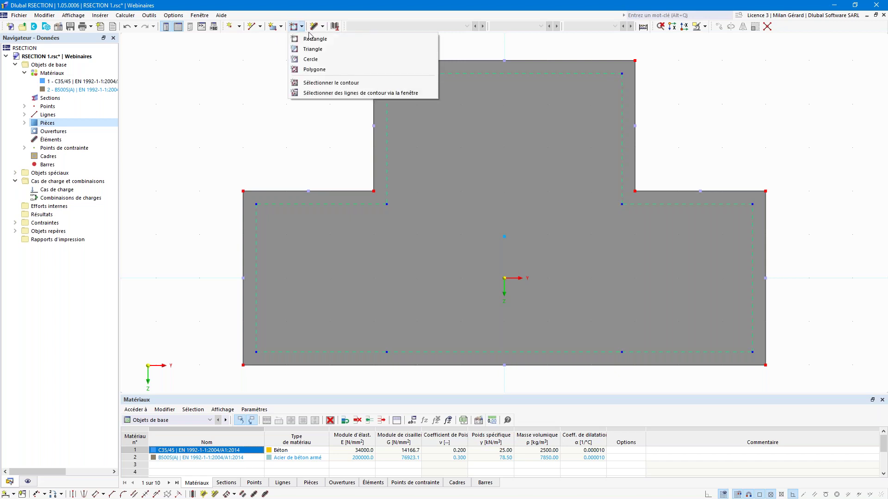
left_click(333, 40)
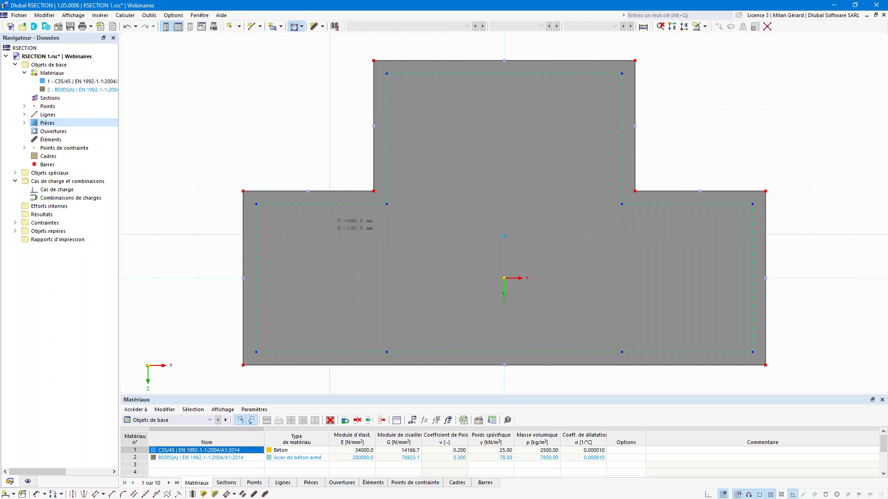
left_click(330, 234)
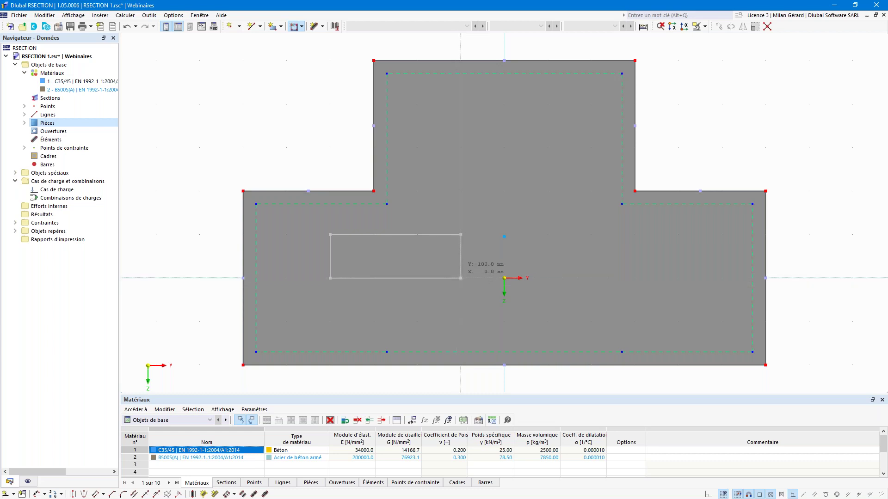
left_click(461, 278)
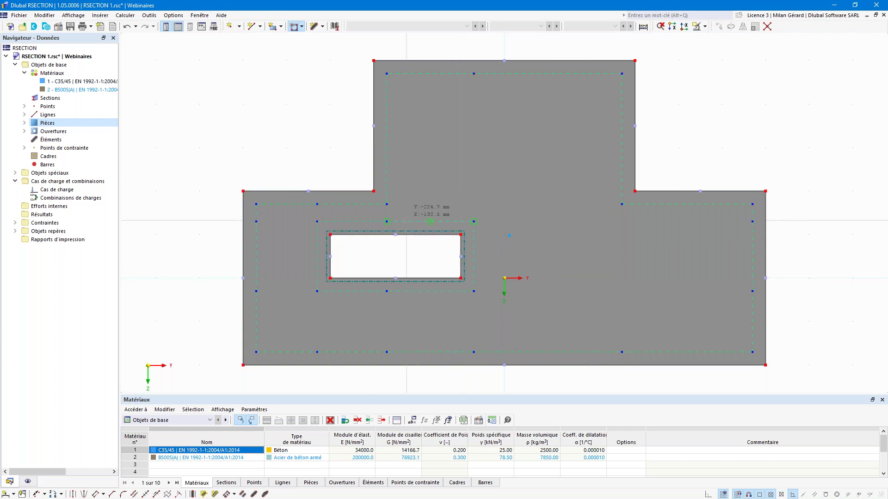
key("Escape")
key("Delete")
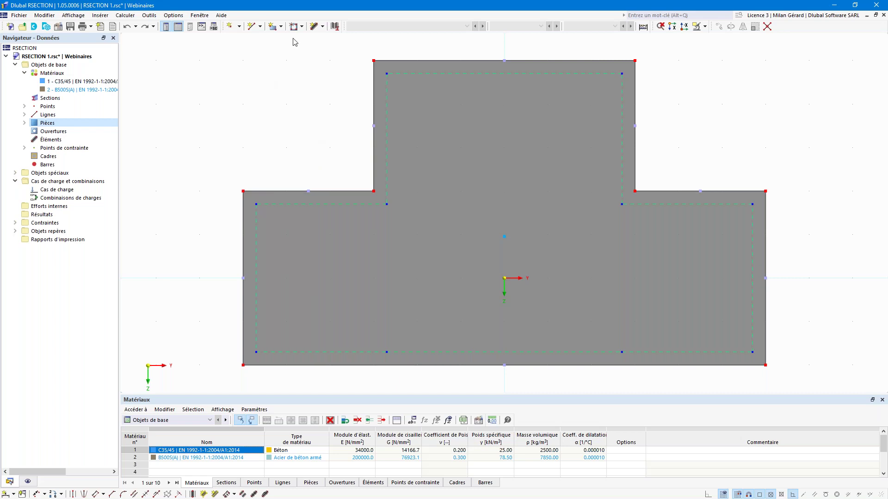
Cut a circular opening of radius 100 mm into the concrete part, centred on its centroid point.
left_click(303, 27)
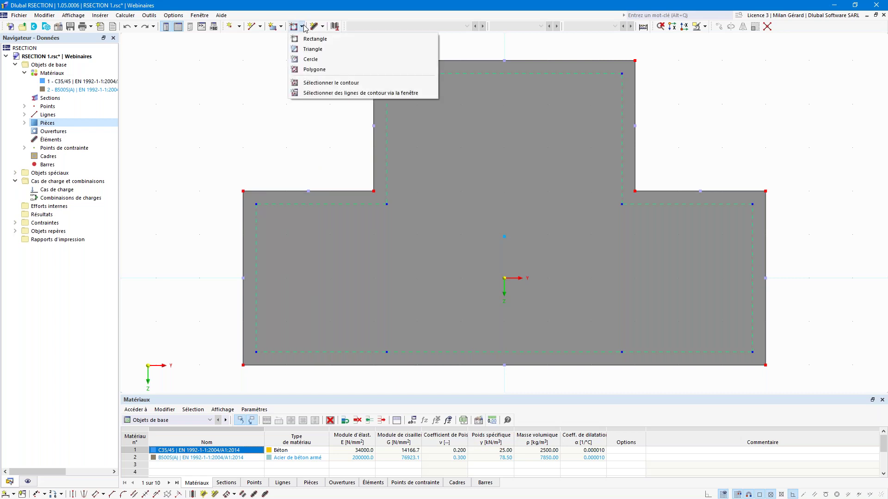
left_click(322, 59)
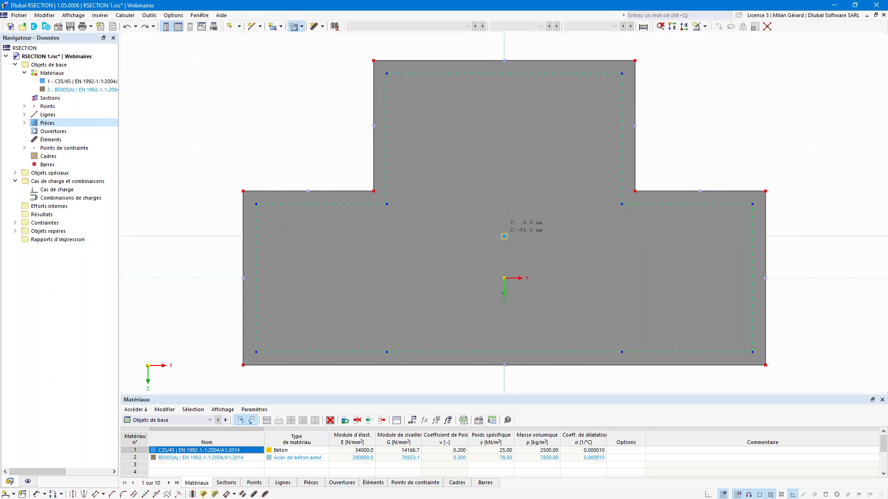
left_click(504, 237)
type("100")
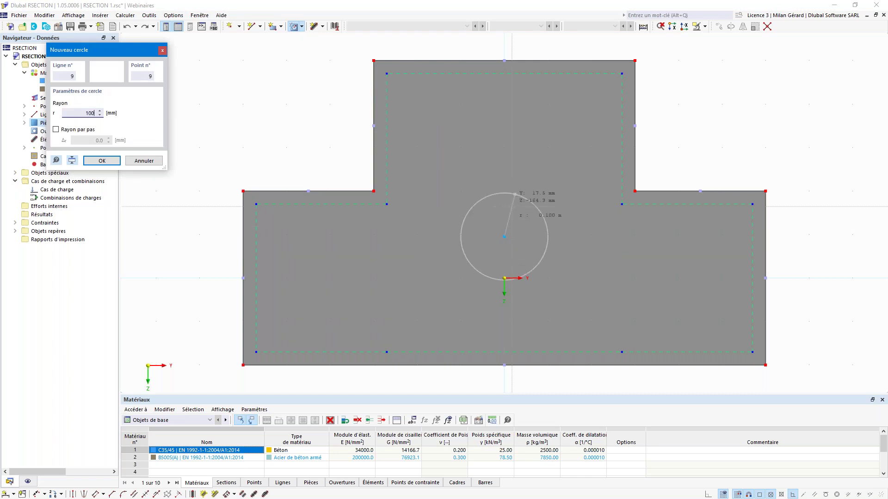
key("Return")
key("Escape")
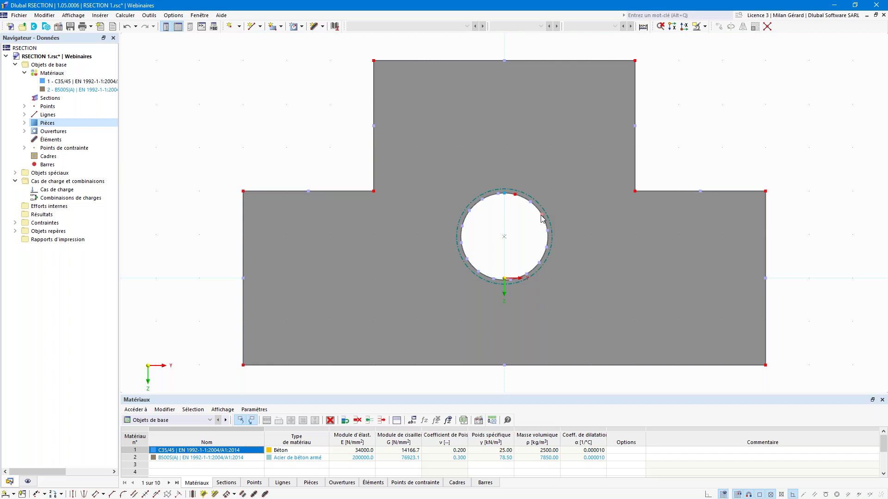
Divide the circular opening's contour, line 9, with 15 intermediate points.
right_click(511, 198)
mouse_move(535, 253)
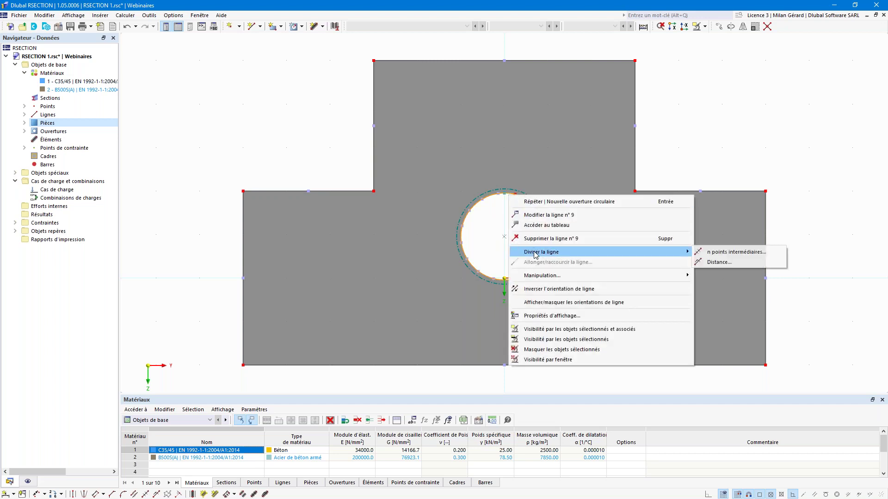
left_click(717, 255)
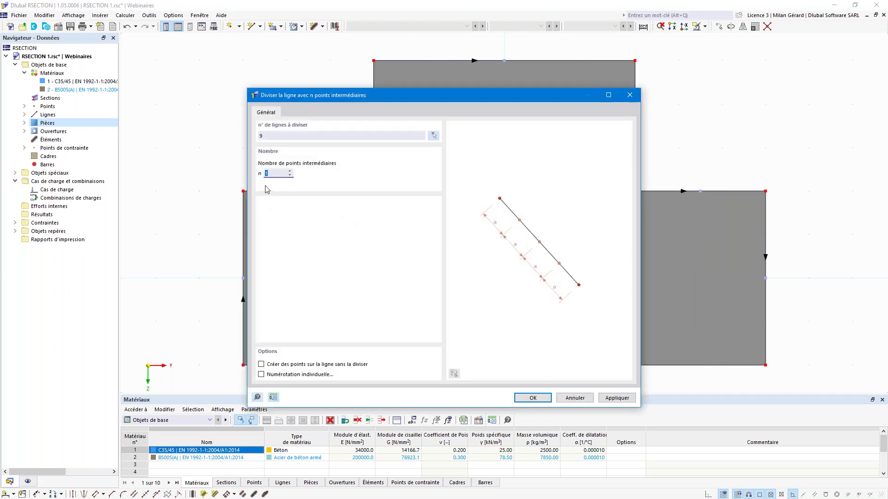
type("15")
left_click(524, 401)
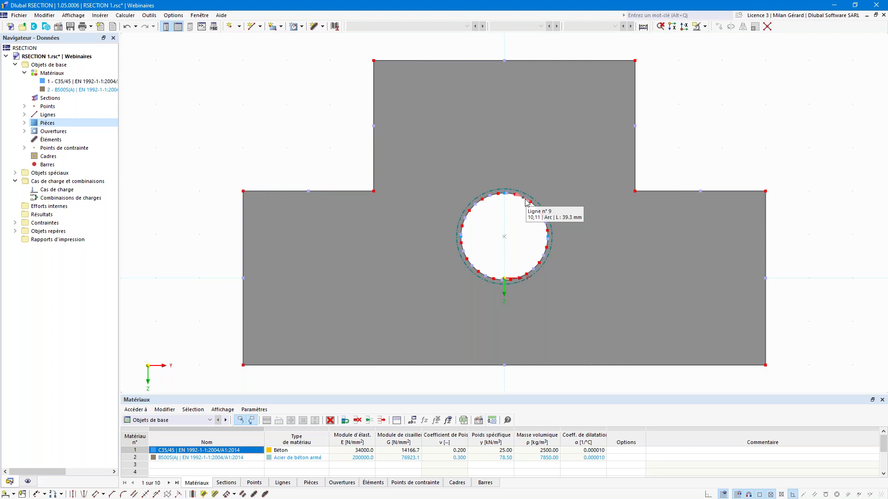
Enlarge the table area and change the line type of line 9 from arc to Polyligne in the lines table.
left_click_drag(204, 396, 202, 352)
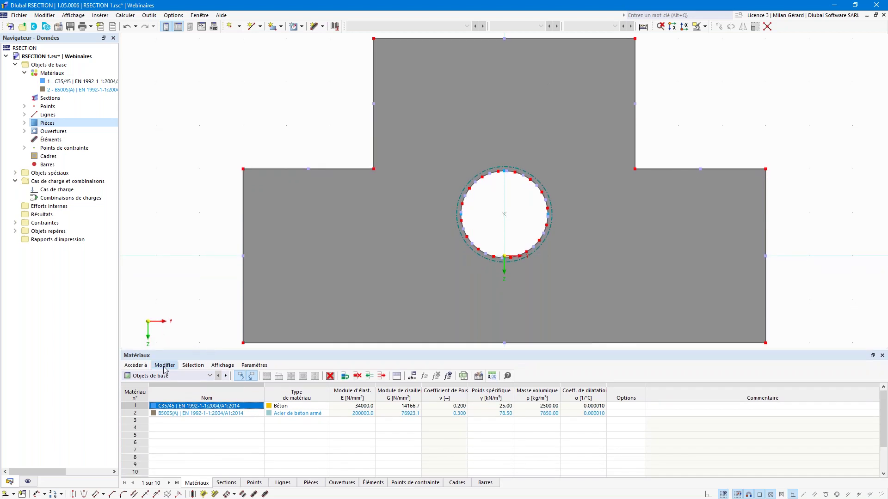
left_click(280, 483)
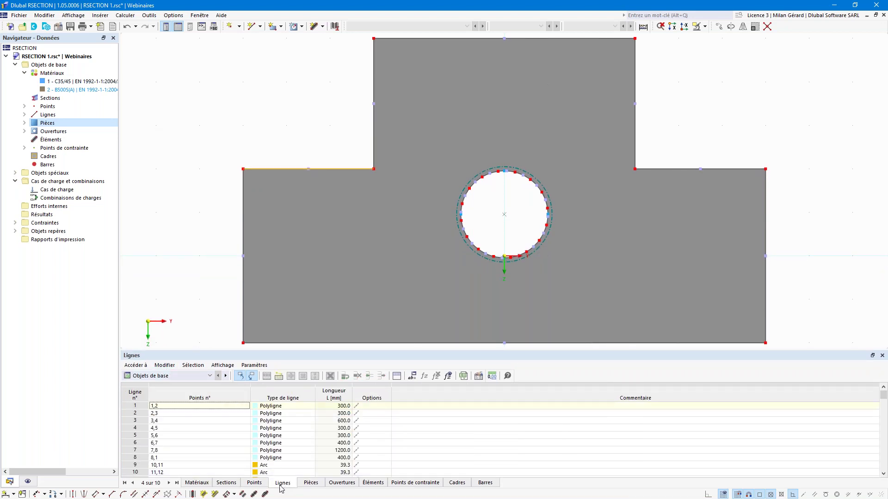
scroll(309, 435, "down", 1)
scroll(303, 430, "down", 2)
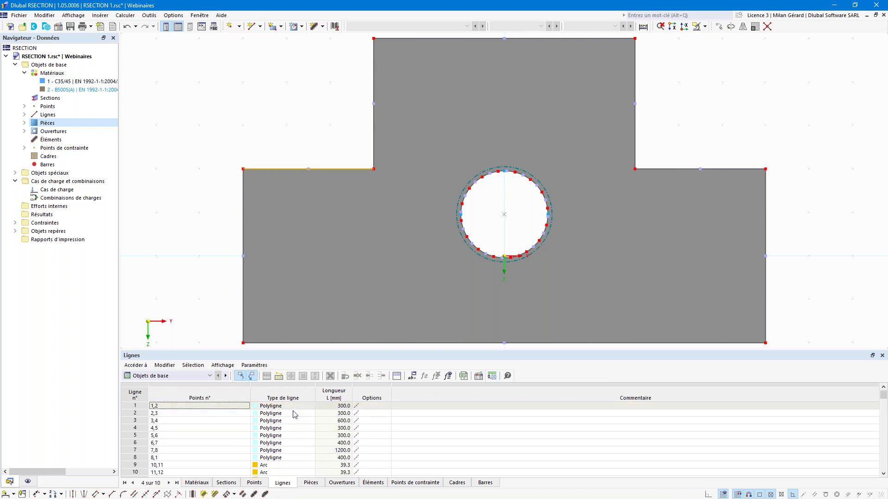
scroll(295, 426, "up", 1)
left_click(283, 422)
left_click(311, 421)
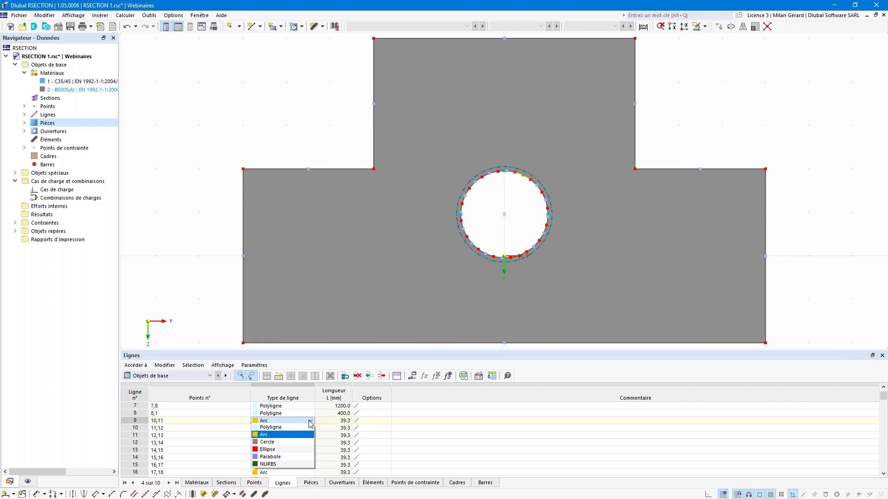
left_click(298, 429)
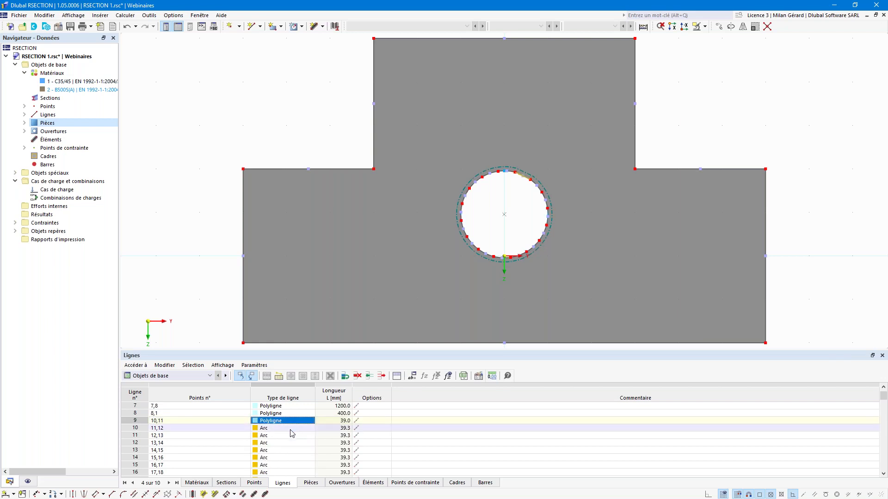
Apply the Polyligne line type to the remaining arcs of the opening, lines 10 to 24.
left_click(290, 430)
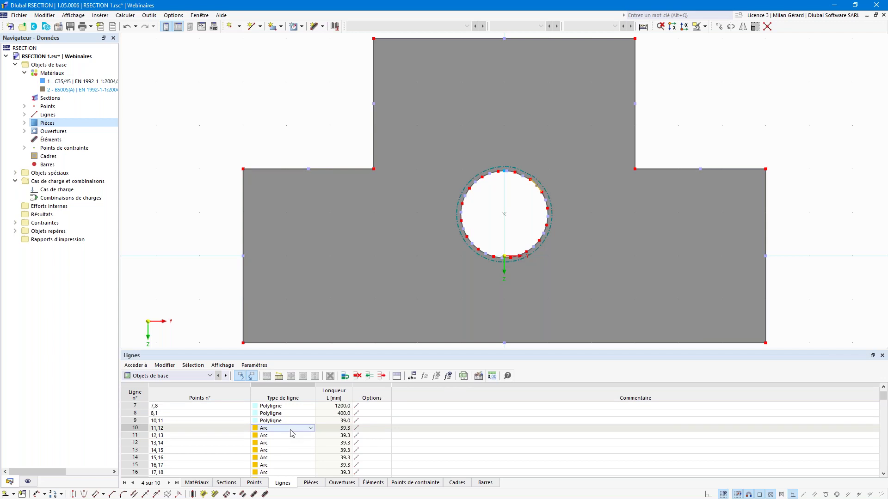
key("F8")
key("F8")
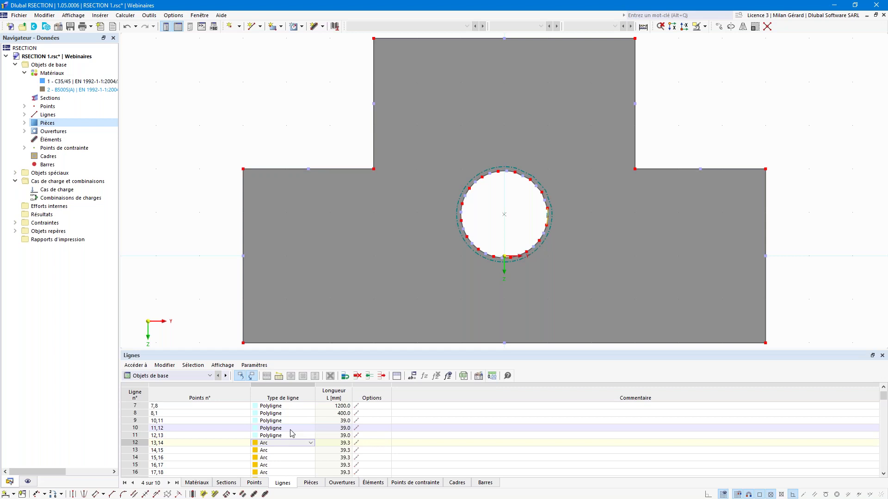
key("F8")
key("F8")
key("F8")
key("F8")
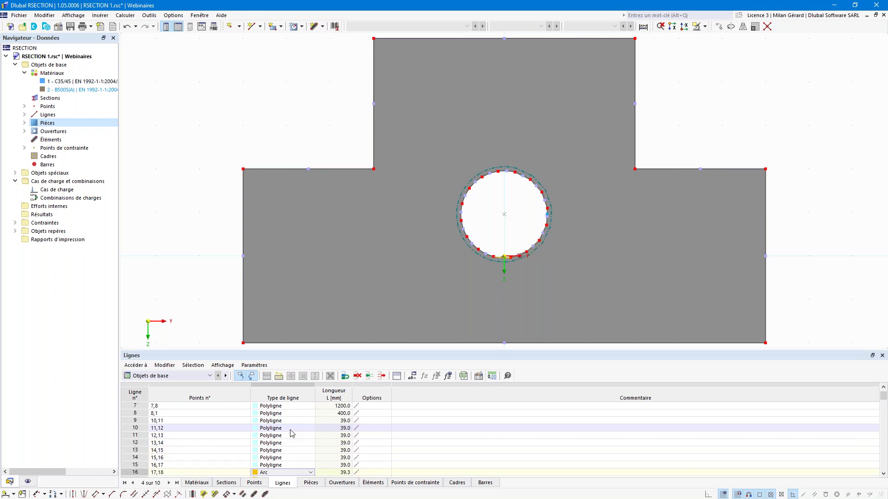
key("F8")
key("F8")
key("F8")
key("F8")
key("F8")
key("F8")
key("F8")
scroll(295, 444, "down", 1)
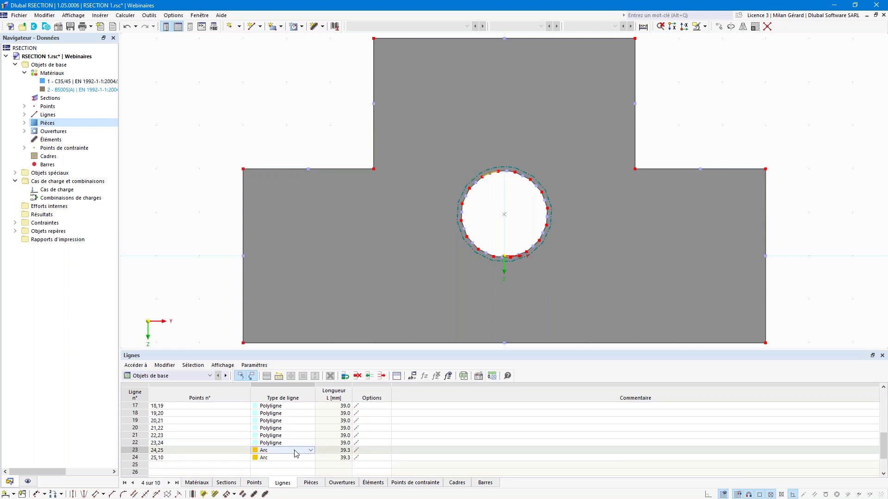
key("F8")
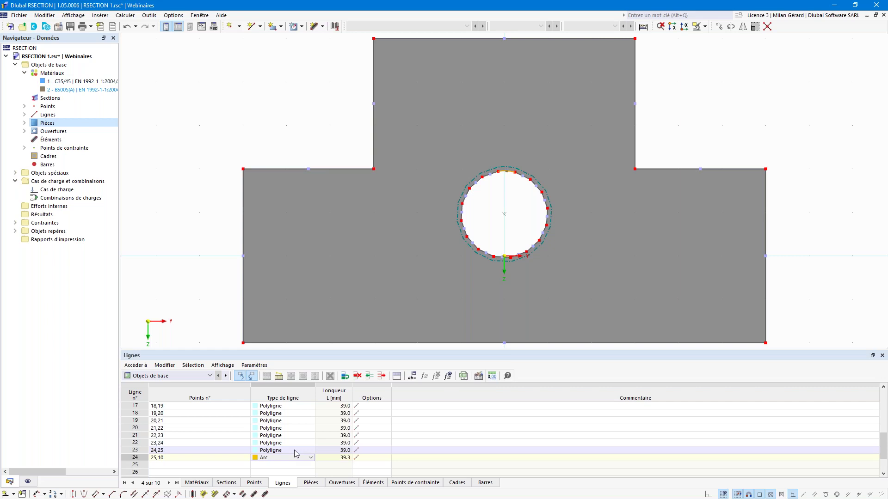
key("F8")
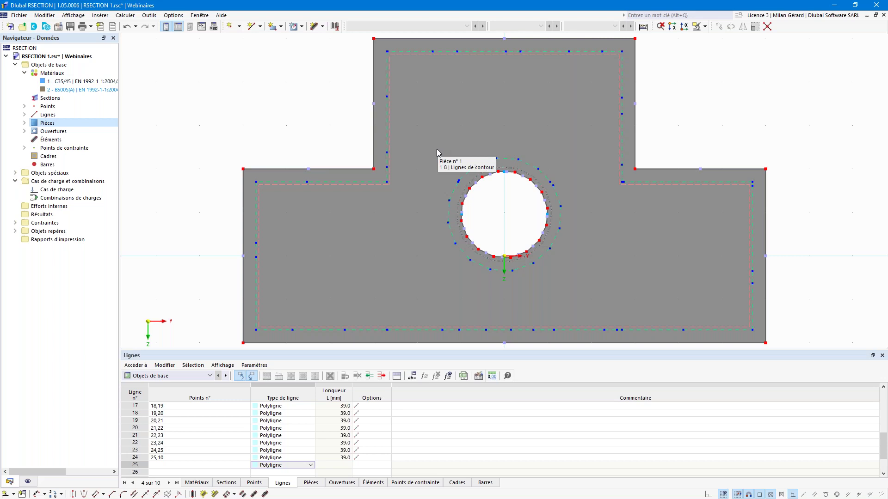
left_click(260, 458)
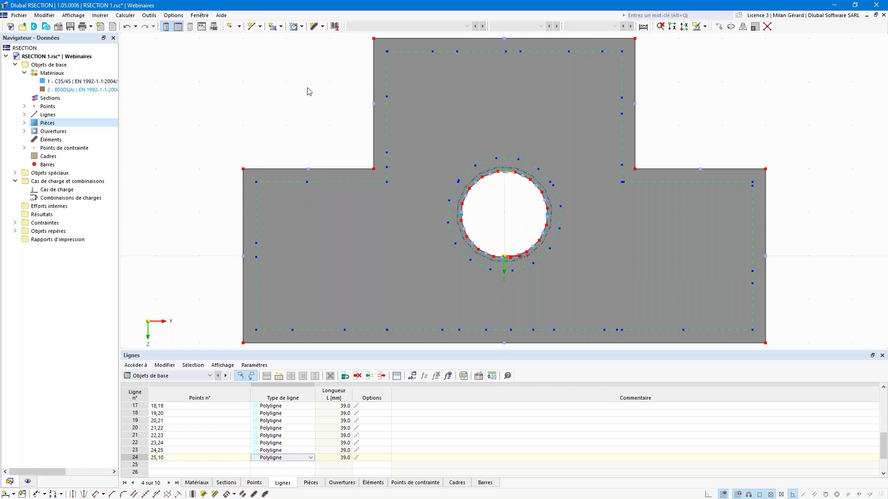
key("Escape")
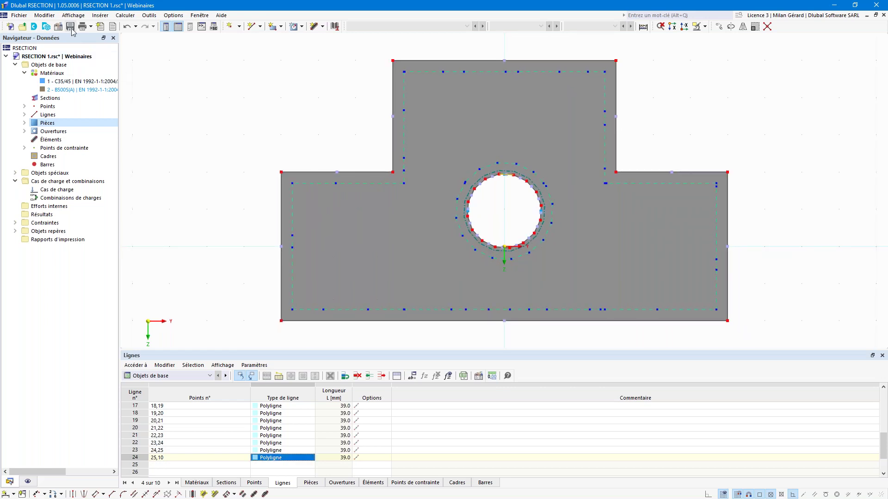
Save the model RSECTION 1 and close it.
left_click(71, 29)
left_click(19, 16)
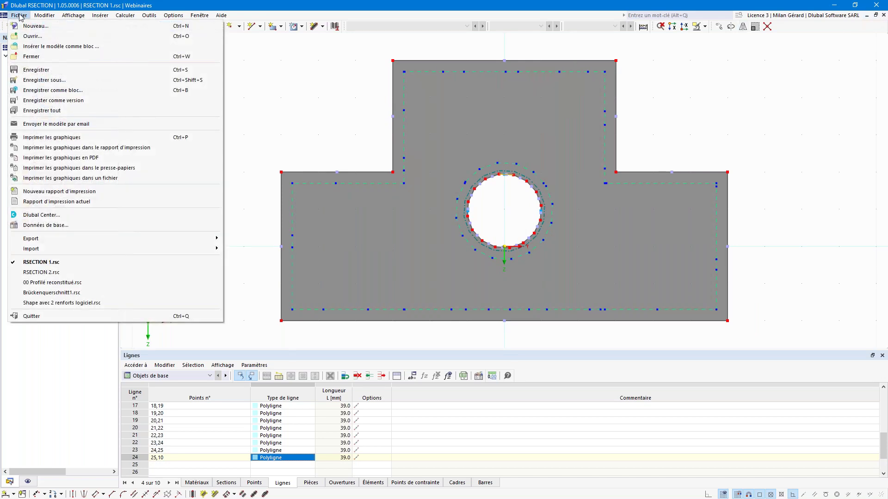
left_click(31, 57)
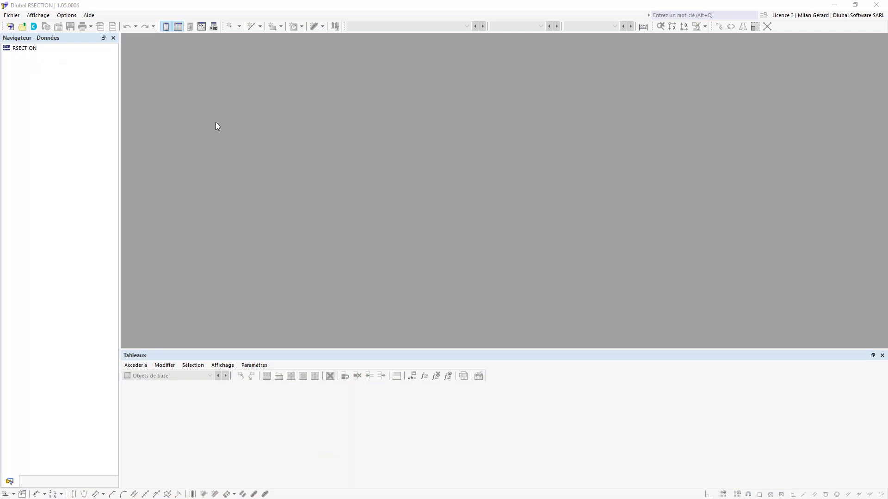
Import the DXF file "Section de pont" from the Desktop folder.
left_click(12, 16)
mouse_move(43, 63)
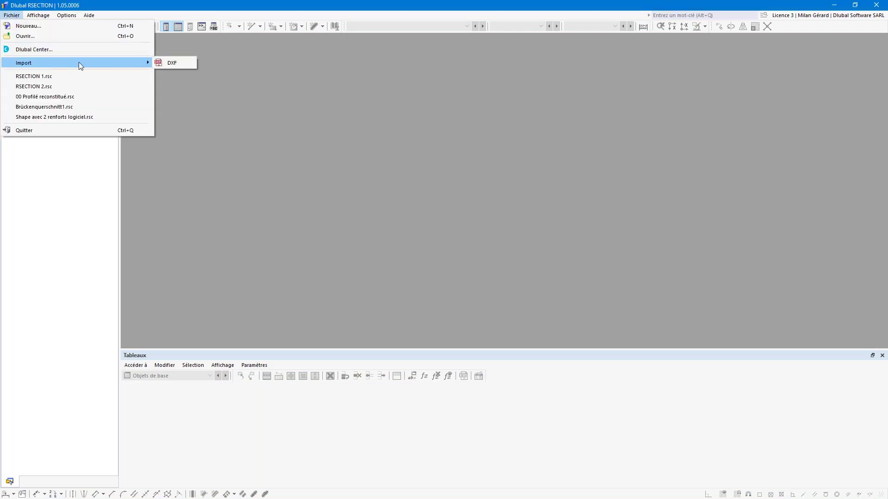
left_click(184, 65)
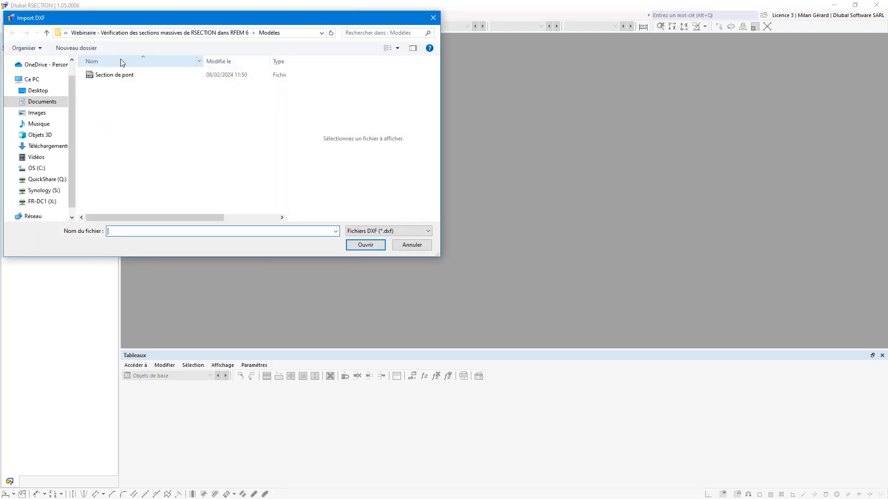
left_click(34, 91)
left_click(106, 76)
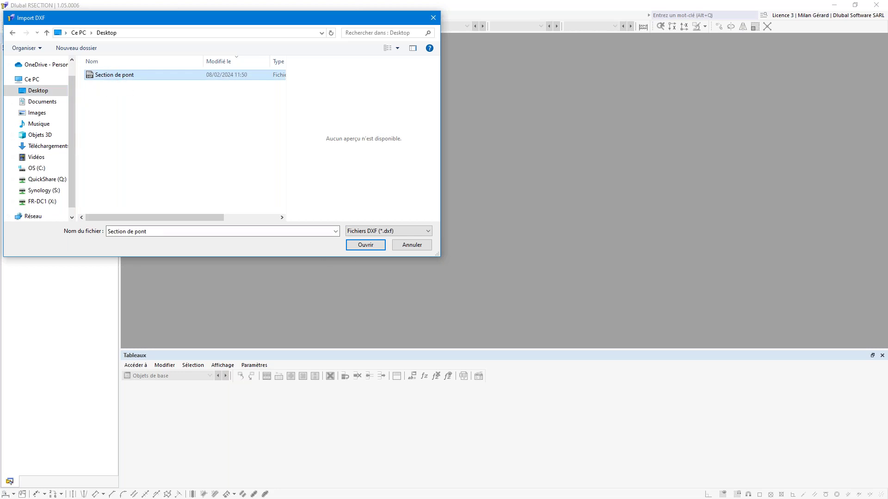
left_click(365, 245)
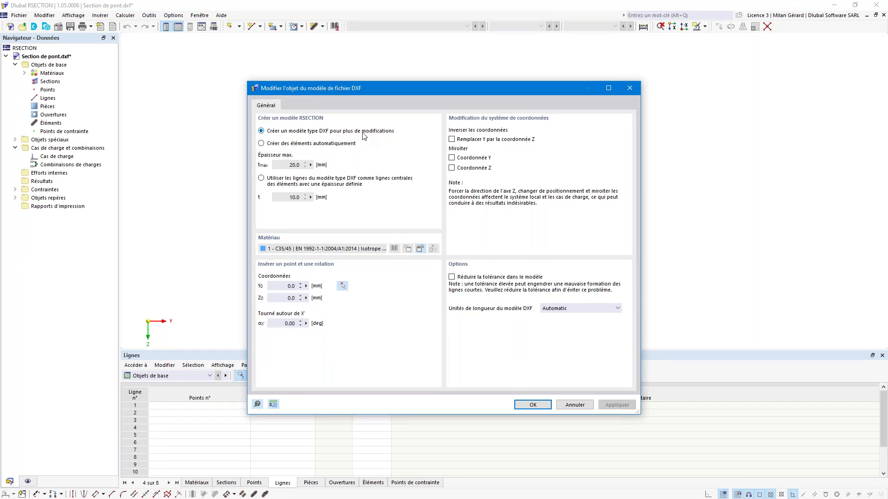
Import it as a DXF-type model for further modifications with the Z coordinate mirrored, and close the import report.
left_click(287, 144)
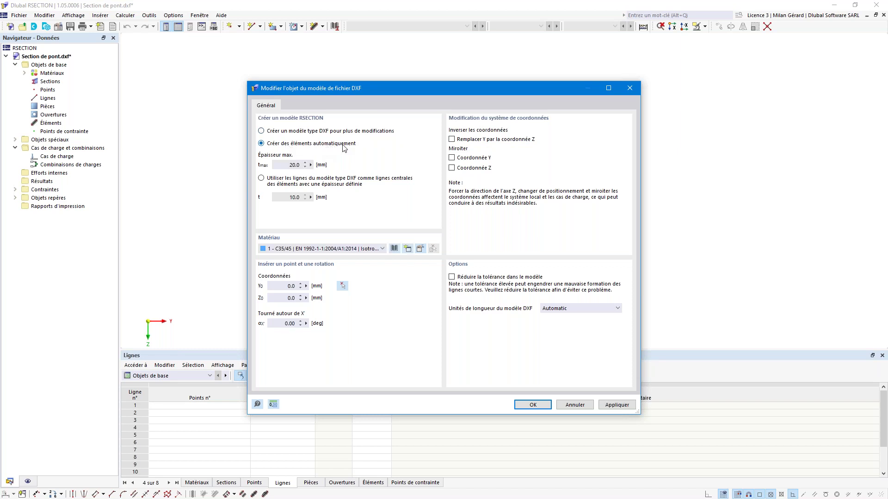
left_click(304, 182)
left_click(300, 131)
left_click(470, 169)
left_click(531, 405)
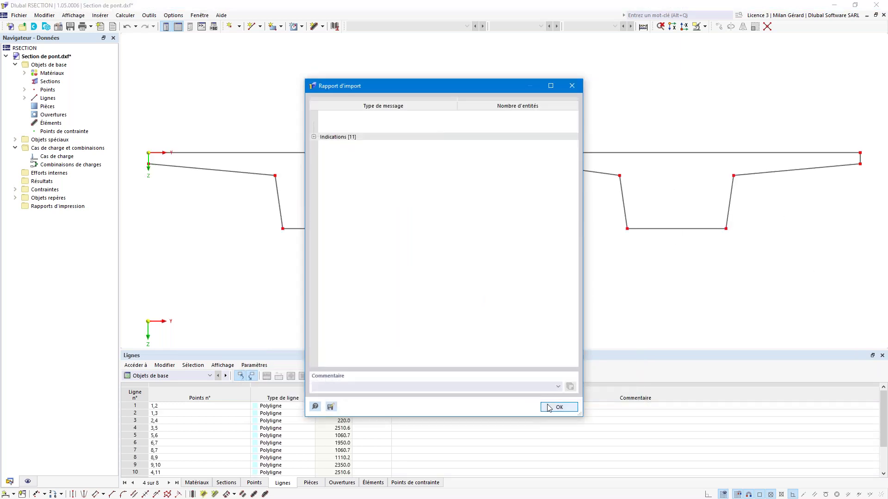
left_click(553, 408)
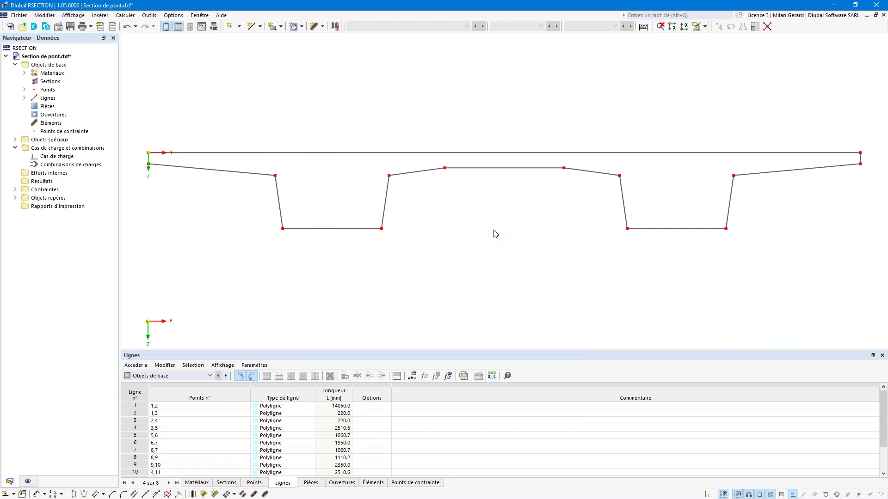
Create a C35/45 part from the closed contour lines of the imported bridge section.
left_click(104, 16)
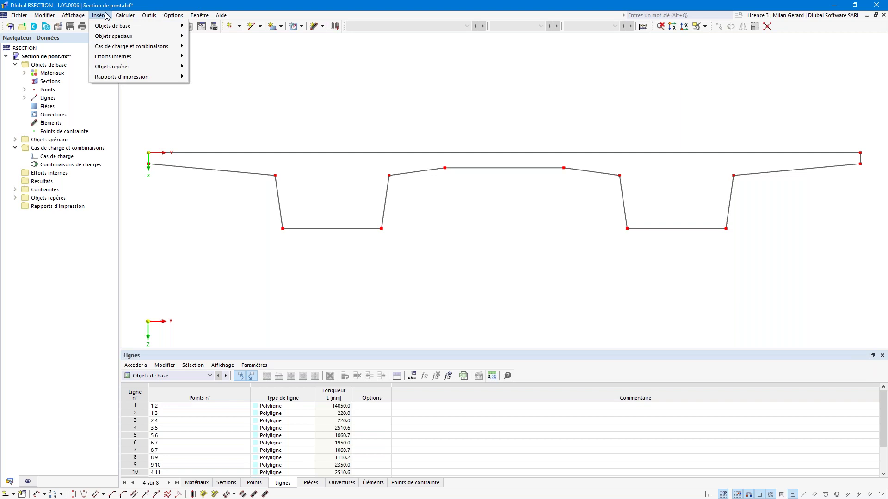
mouse_move(108, 27)
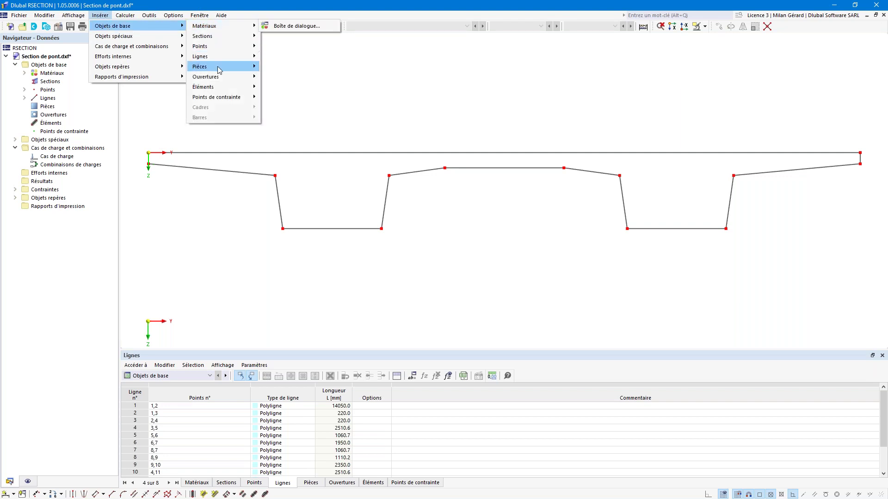
mouse_move(220, 70)
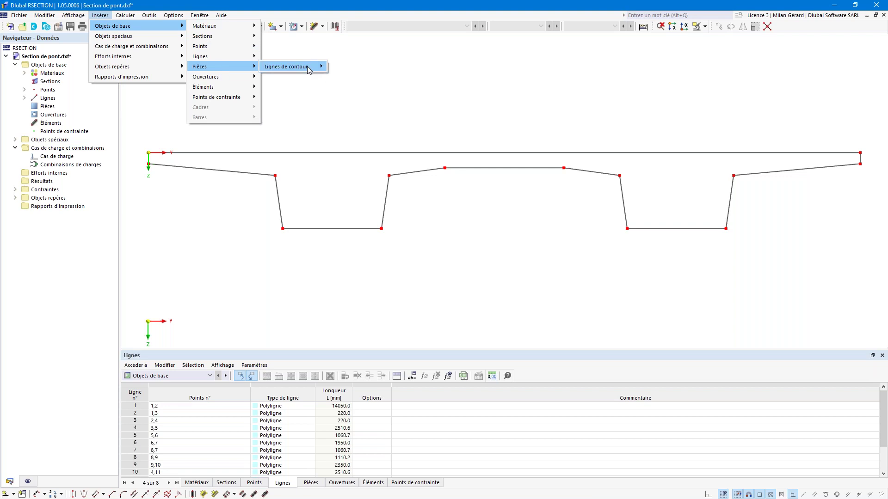
mouse_move(309, 69)
mouse_move(376, 69)
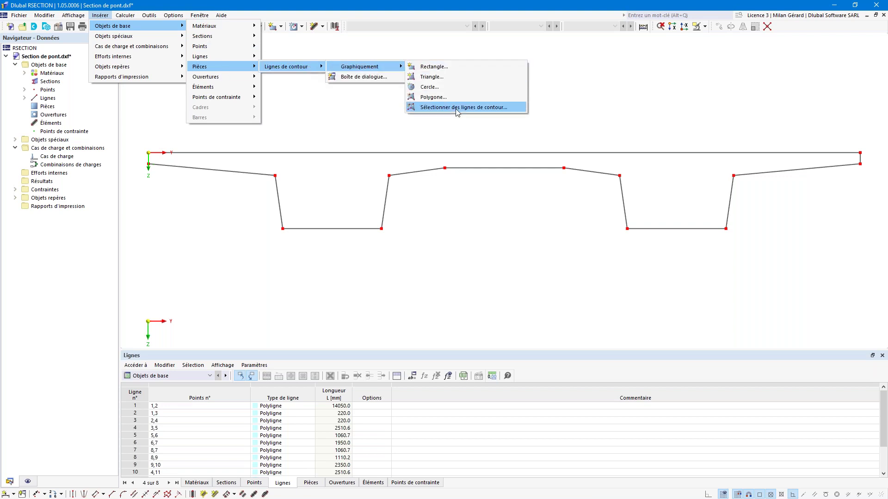
left_click(487, 110)
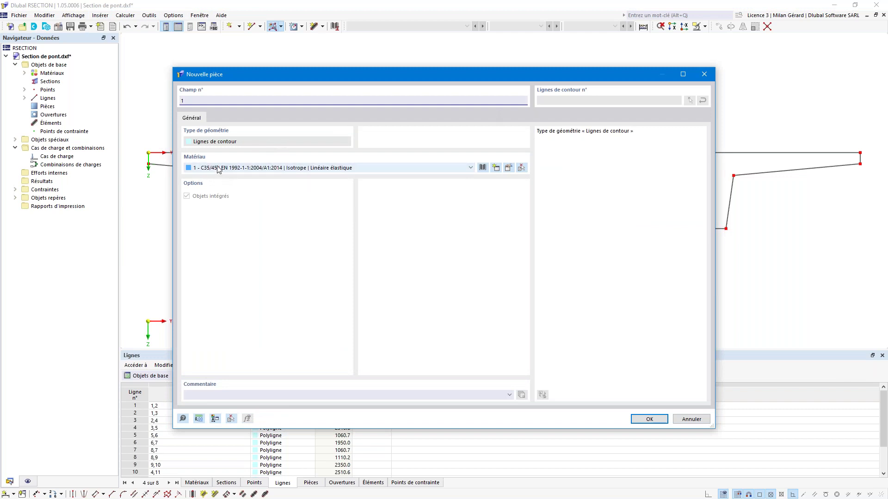
left_click(648, 419)
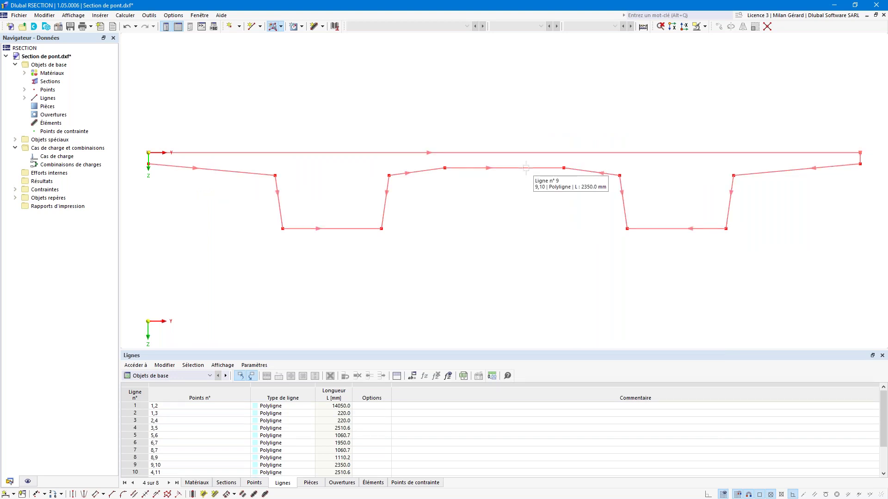
left_click(301, 193)
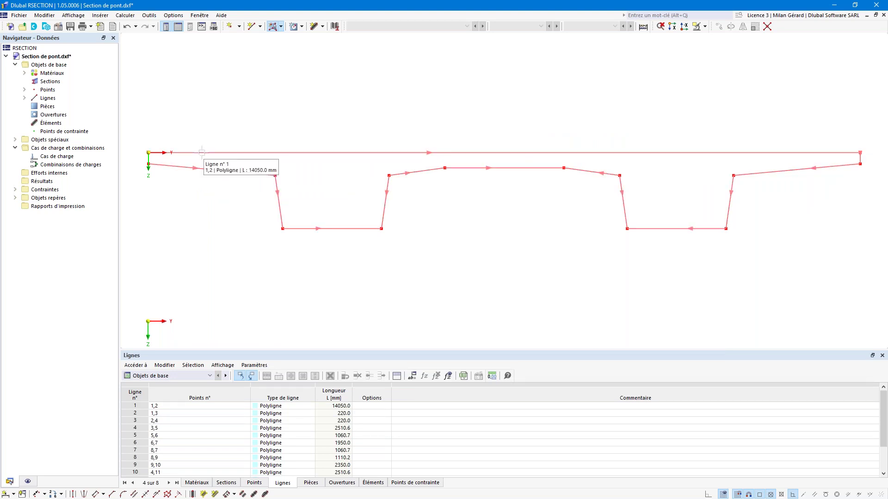
left_click(153, 153)
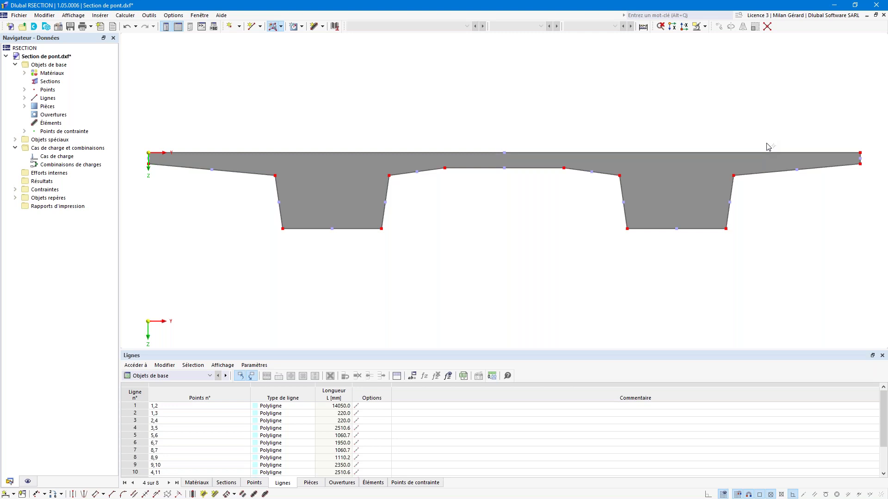
key("Escape")
Activate concrete reinforcement in the bridge model's base data and set the default concrete cover to 55 mm.
left_click(59, 28)
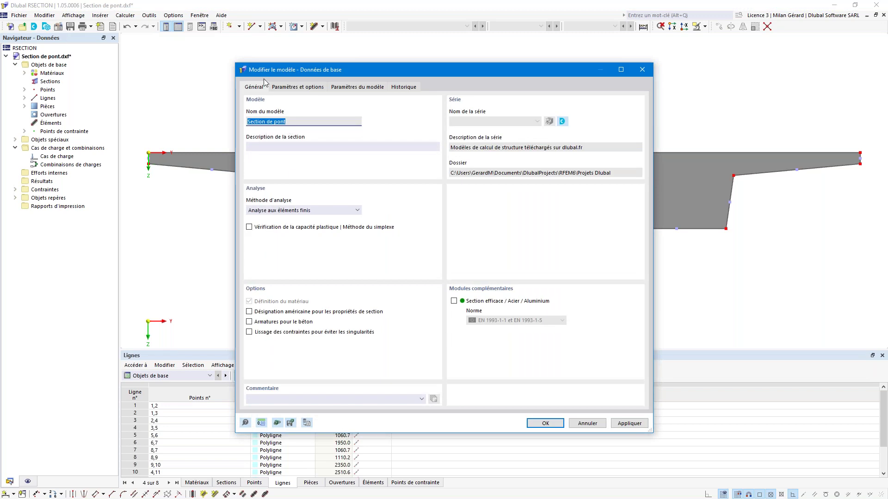
left_click(262, 325)
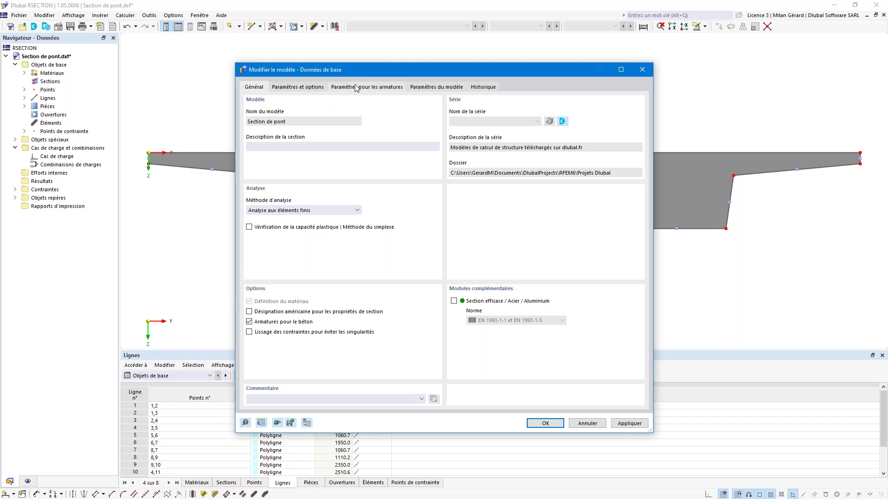
left_click(356, 88)
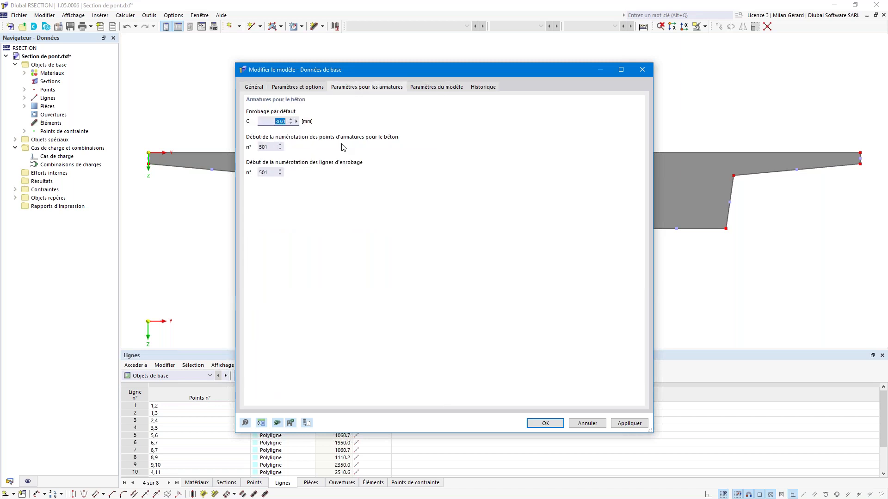
type("55")
left_click(557, 421)
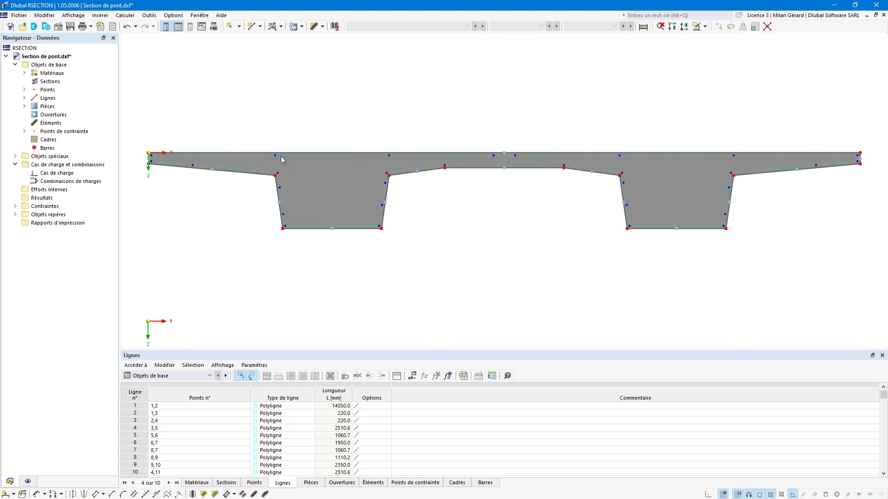
Close the bridge section model "Section de pont".
scroll(274, 175, "up", 2)
mouse_move(262, 118)
left_mouse_down()
mouse_move(304, 228)
mouse_move(280, 114)
left_mouse_up()
key("F8")
left_click(19, 15)
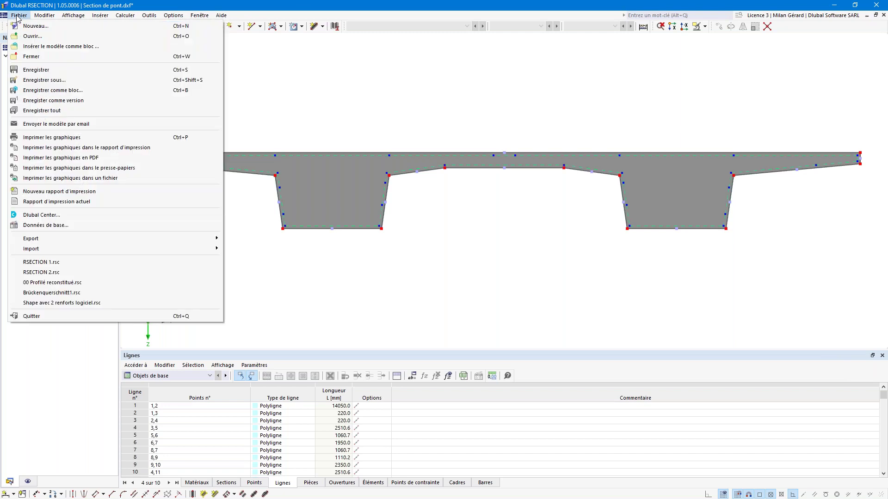
left_click(52, 58)
left_click(488, 292)
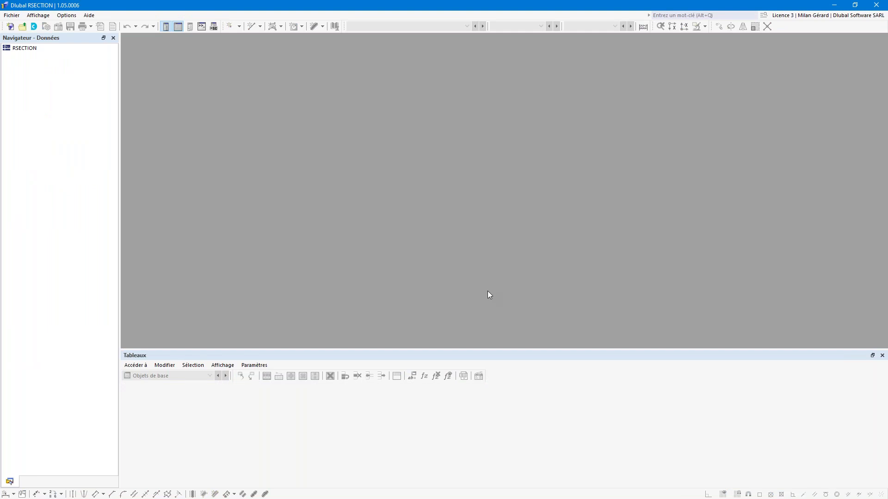
Start a new model named RSECTION 2 and assign it to the Webinaires series under Formation en ligne.
left_click(19, 18)
left_click(24, 26)
type("RS")
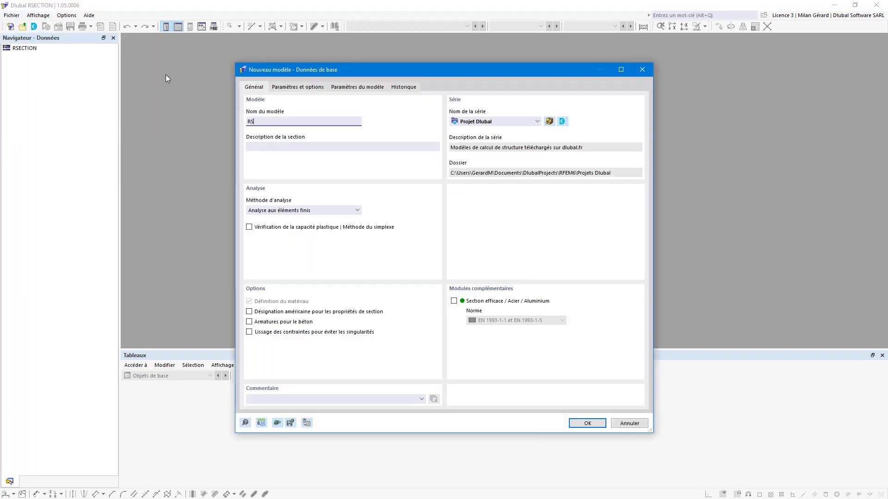
type("ECTION 2")
left_click(497, 122)
left_click(453, 147)
left_click(454, 139)
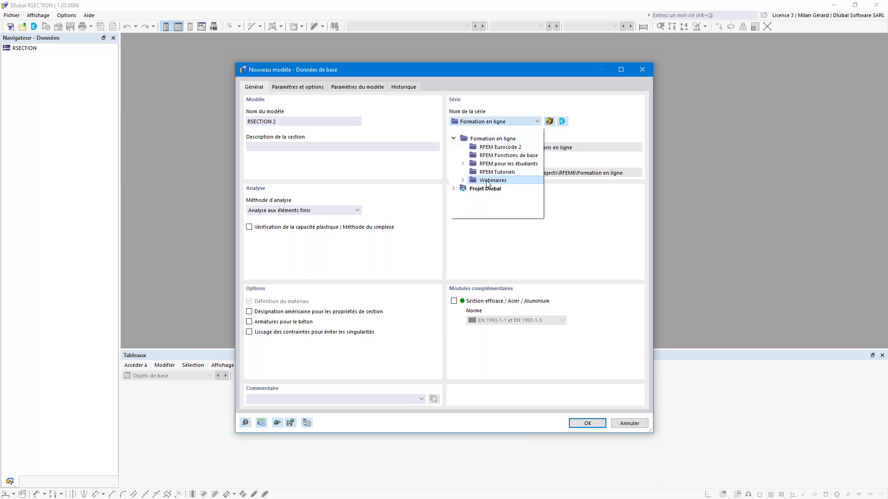
left_click(488, 182)
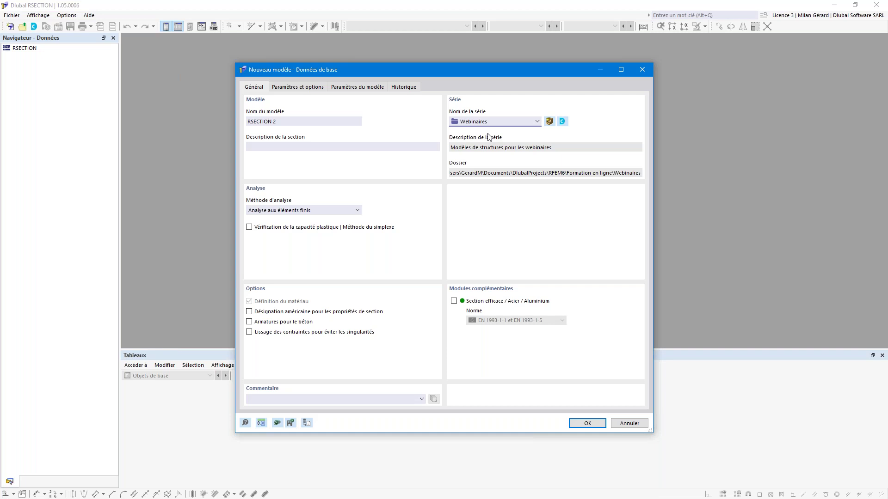
Activate concrete reinforcement for the new model, keep the default concrete cover, and create the model.
left_click(271, 323)
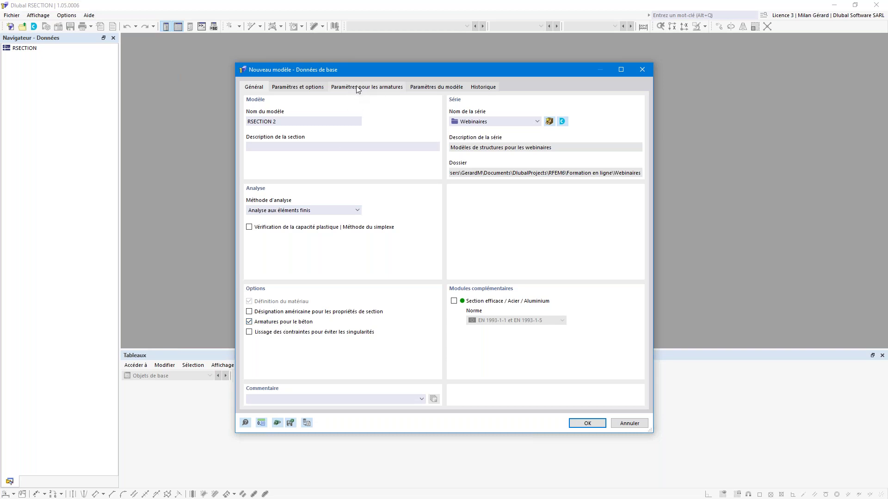
left_click(359, 88)
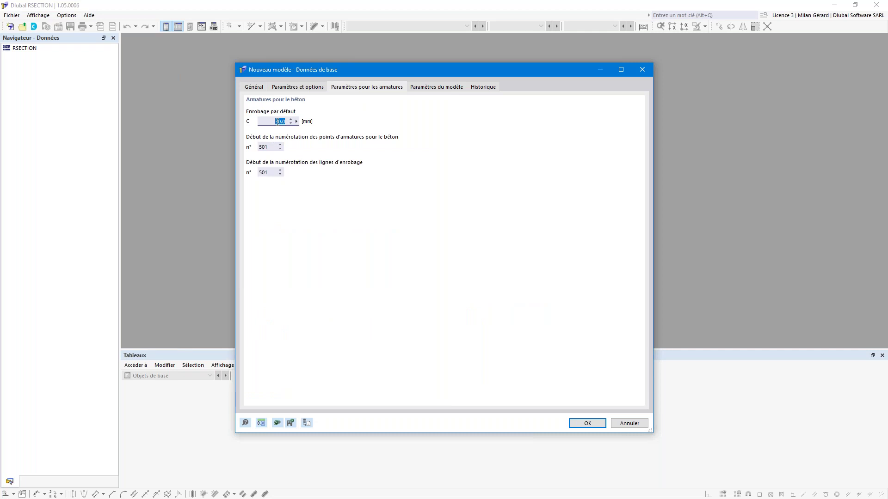
left_click(587, 423)
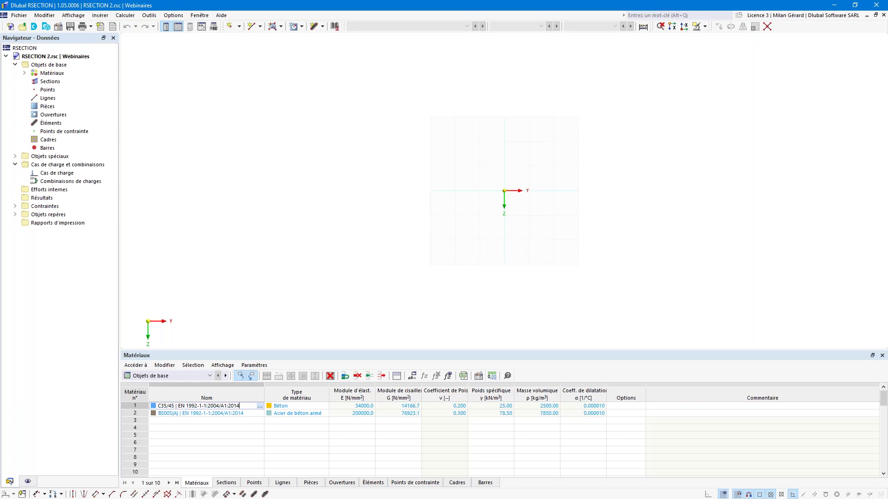
Start a new section and choose the solid double-T shape with chamfered inner corners from the Massive I library group.
scroll(517, 202, "up", 2)
left_click(25, 73)
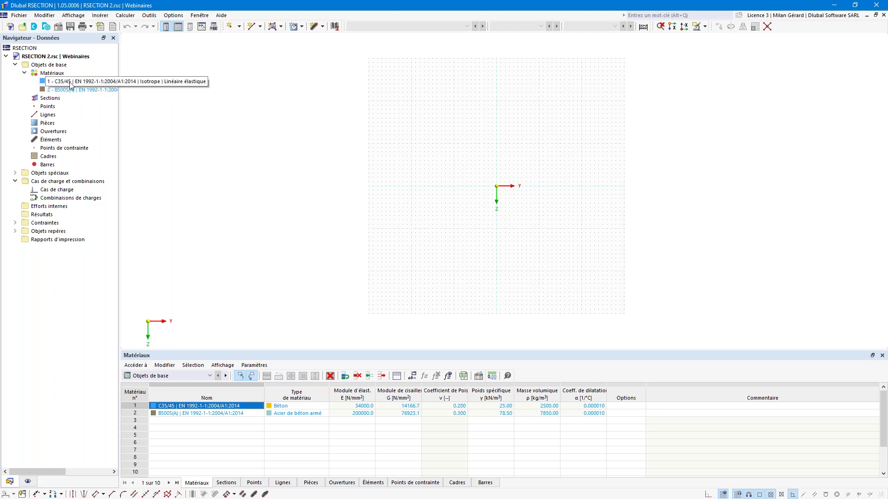
right_click(82, 103)
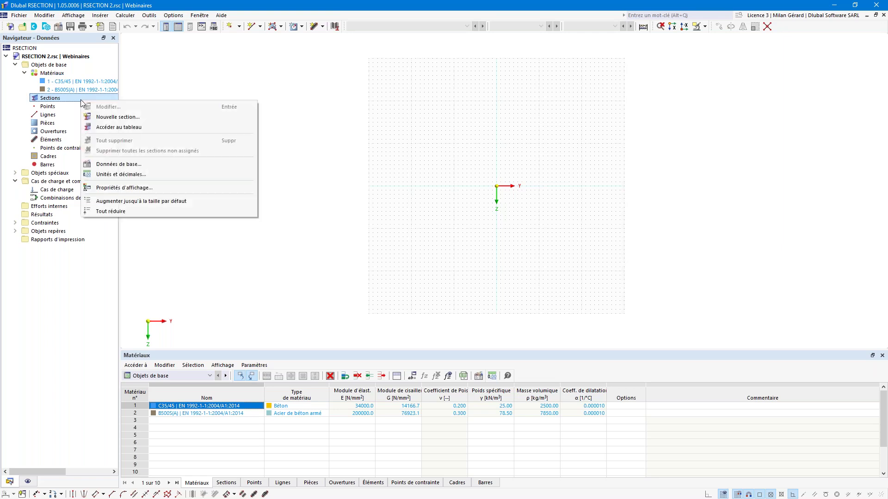
left_click(101, 122)
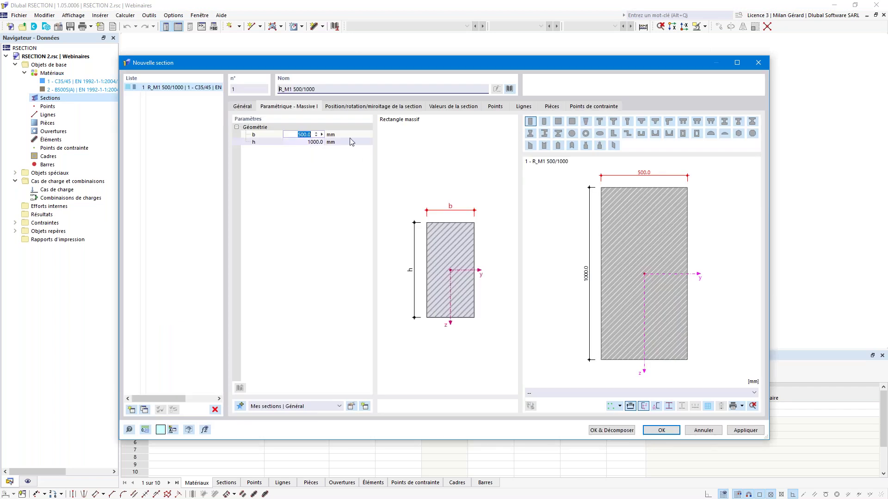
left_click(509, 89)
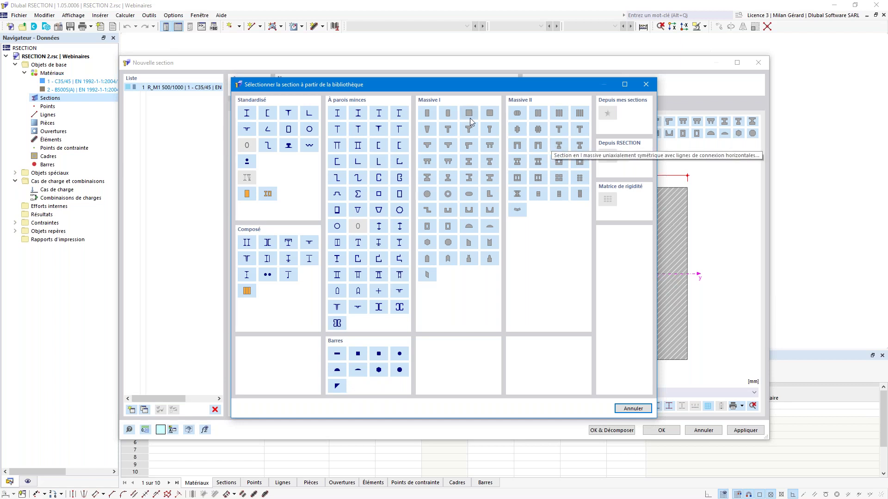
left_click(428, 168)
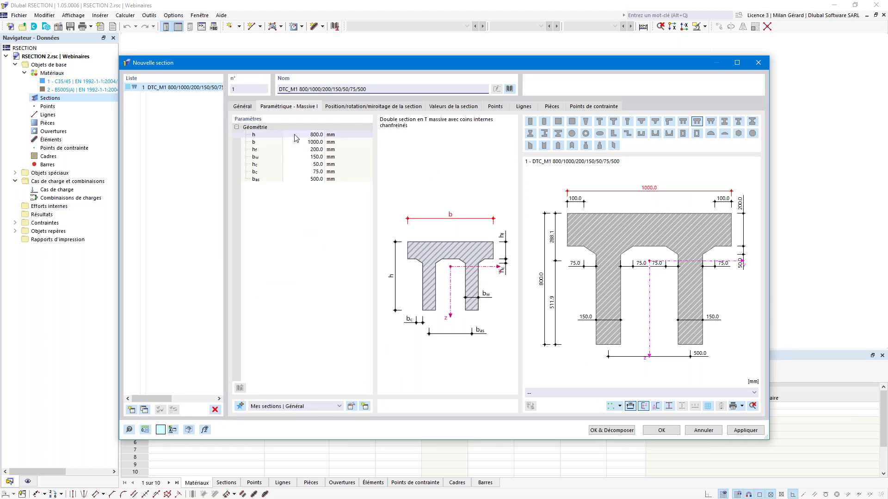
Set the double-T section's overall width b to 1200 mm and web width bw to 200 mm.
left_click(299, 141)
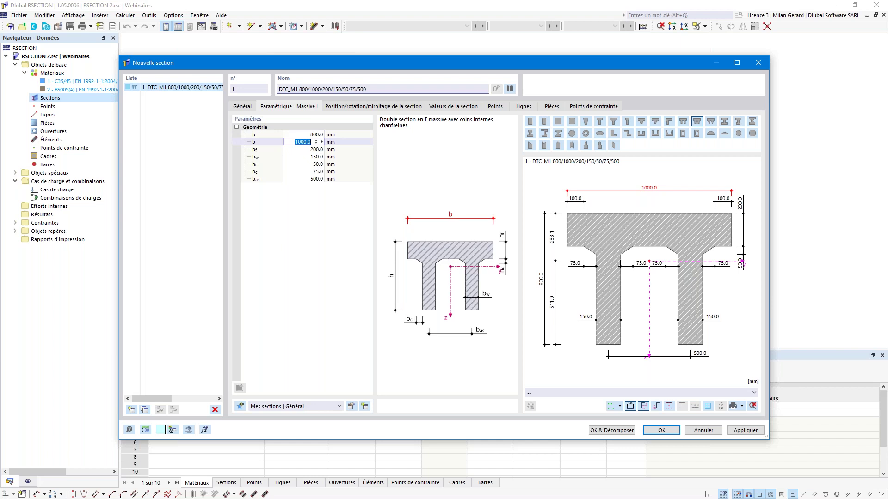
type("1200")
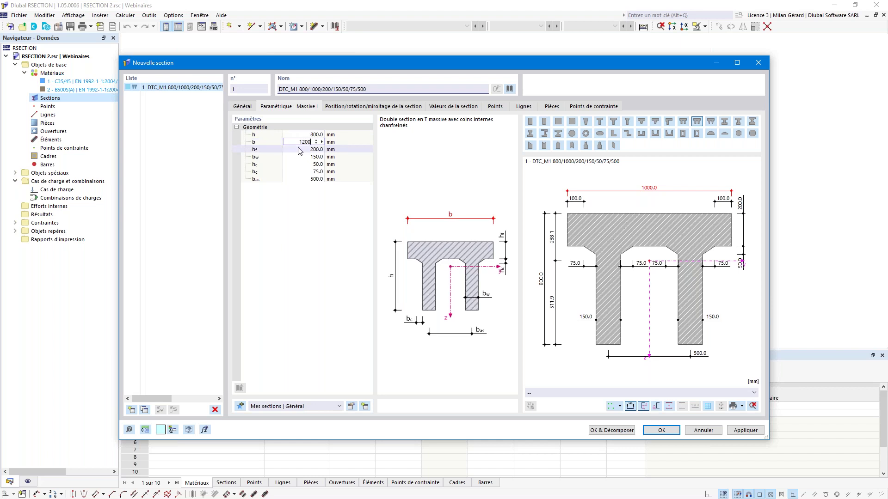
key("Tab")
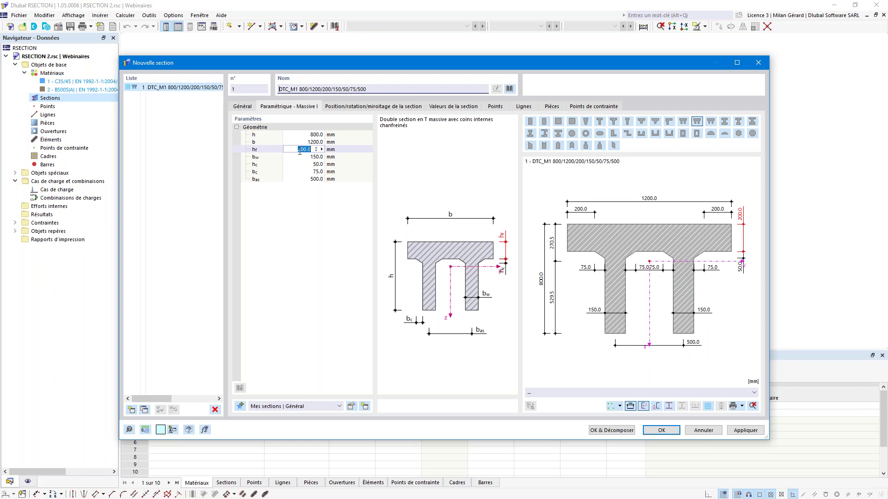
key("Tab")
type("200")
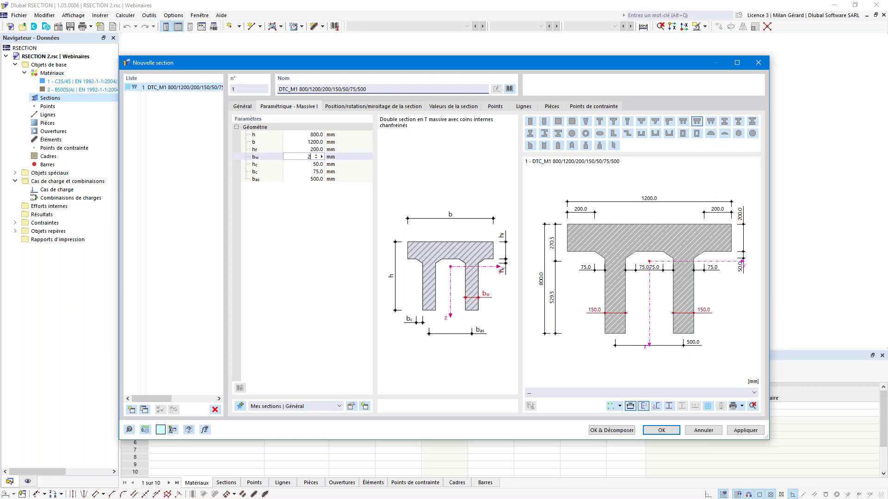
Set the chamfer width bc to 50 mm and the web spacing bas to 600 mm, and insert the section.
left_click(300, 174)
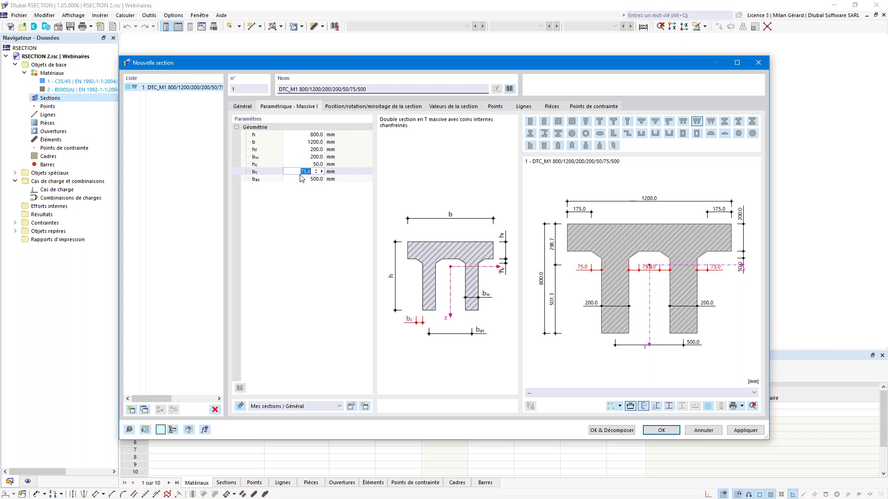
type("50")
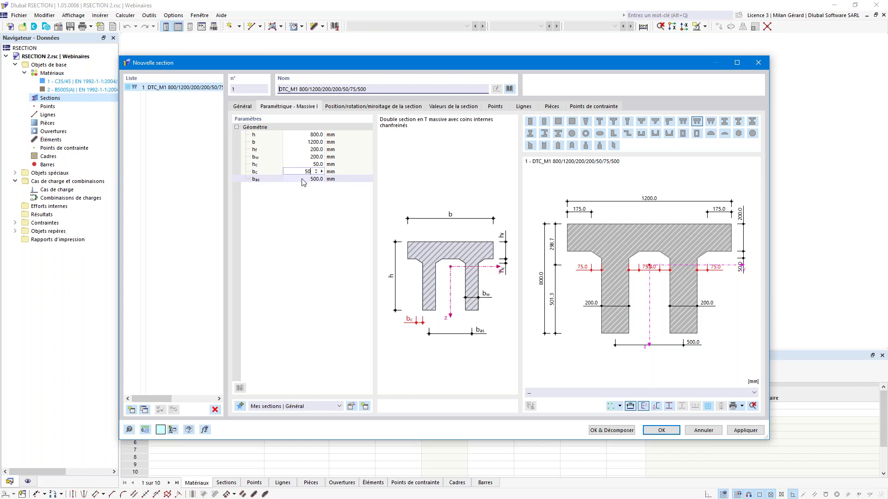
key("Tab")
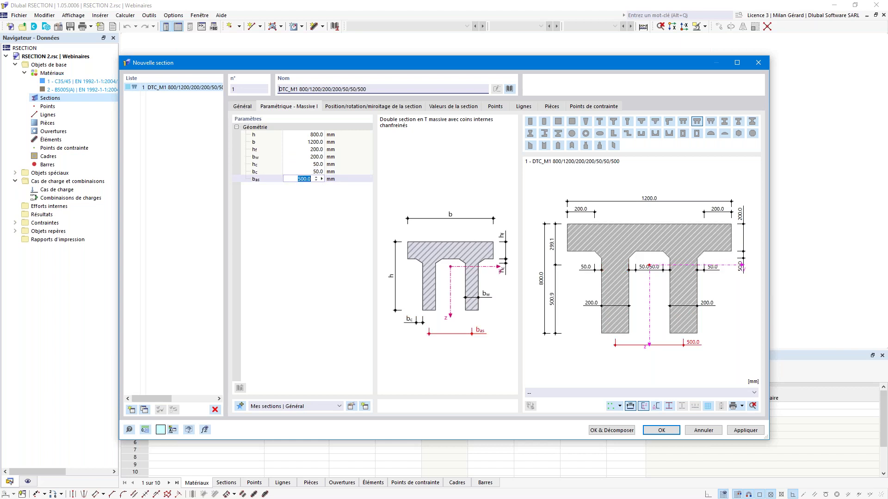
type("600")
left_click(306, 172)
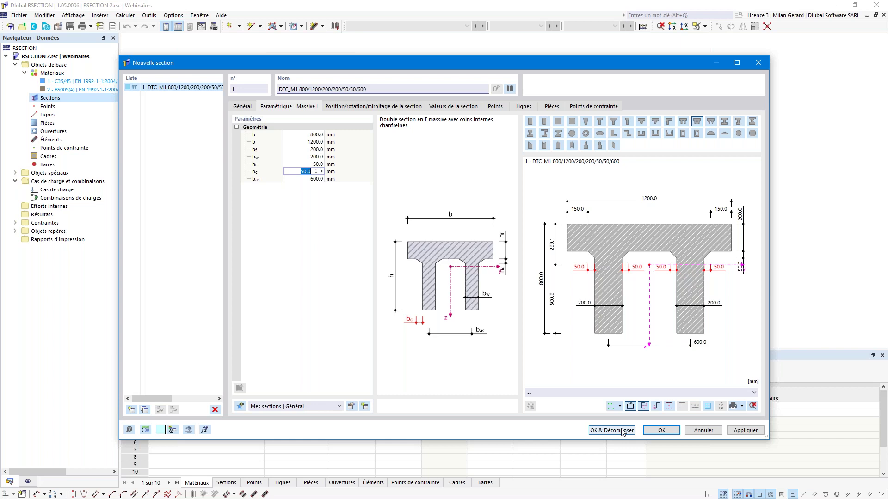
left_click(660, 430)
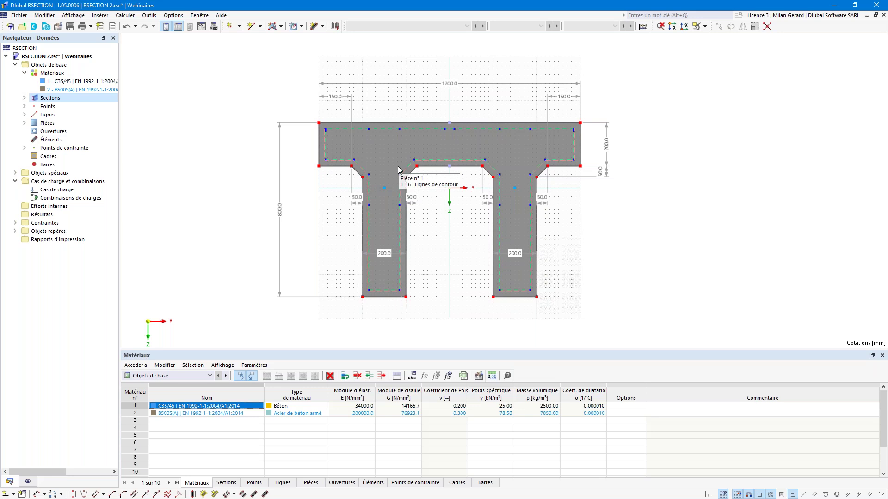
Deactivate all dimensions of the double-T section.
left_click(15, 231)
double_click(37, 251)
left_click(24, 247)
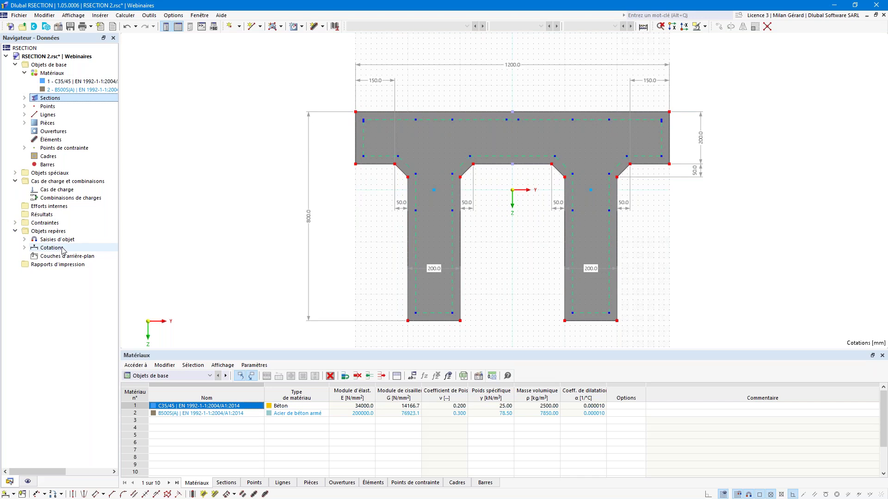
right_click(63, 250)
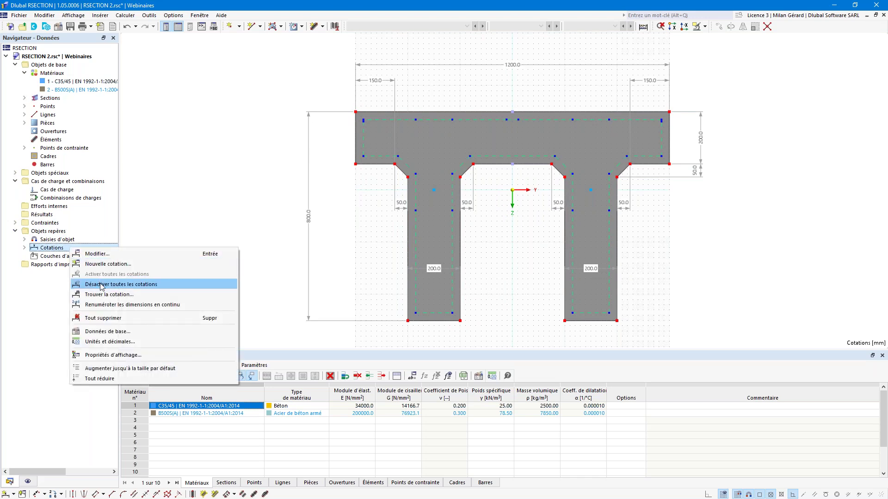
left_click(102, 284)
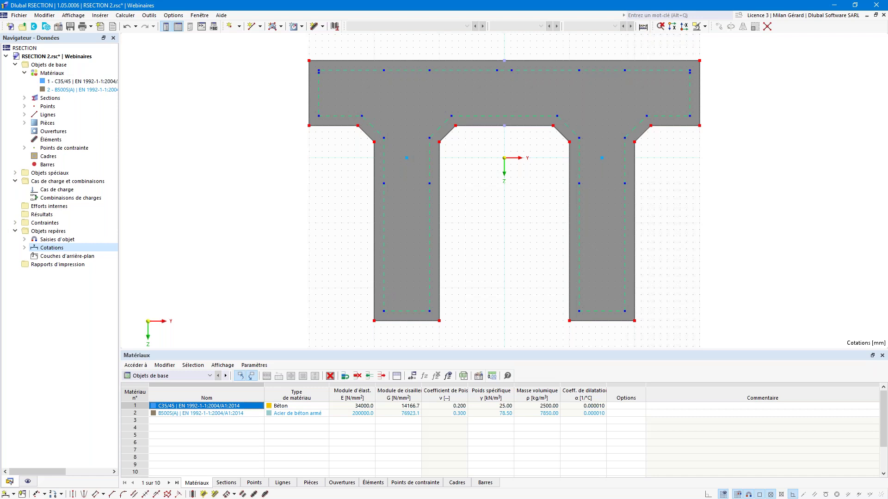
Start a new stirrup (Cadre) in material B500S(A) and set its diameter ds,st to 10 mm.
left_click(25, 73)
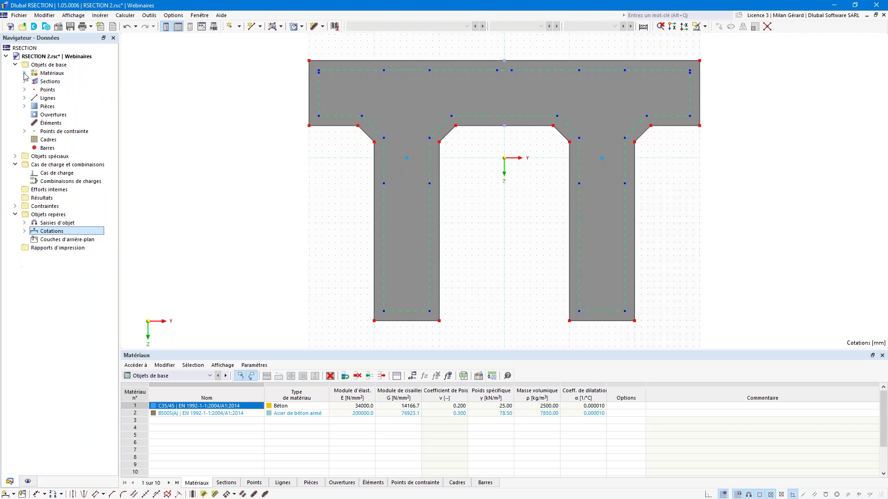
left_click(66, 140)
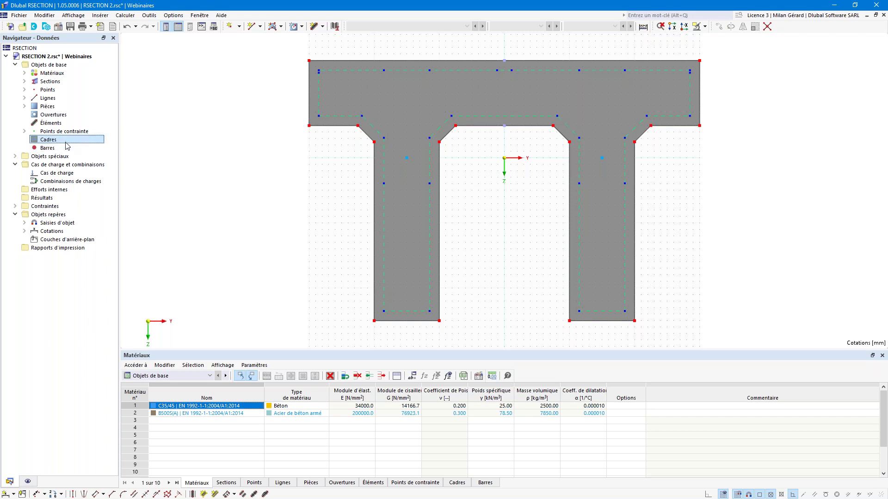
left_click(67, 149)
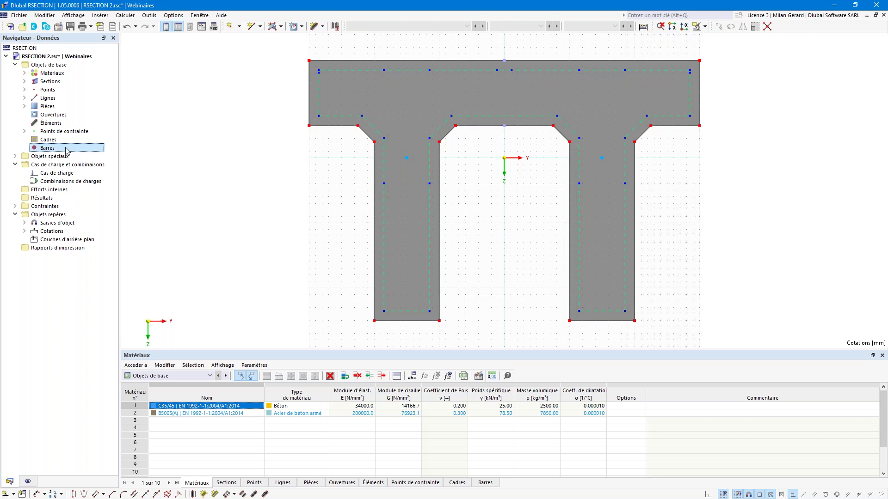
left_click(70, 140)
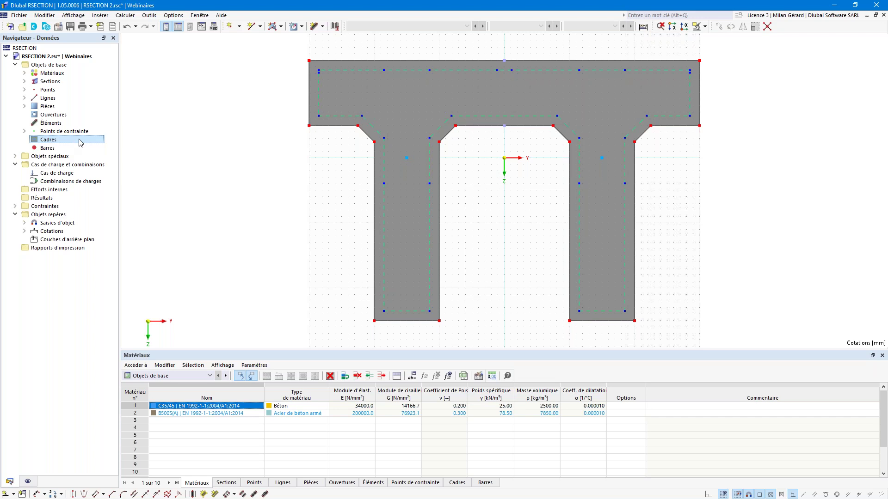
right_click(81, 143)
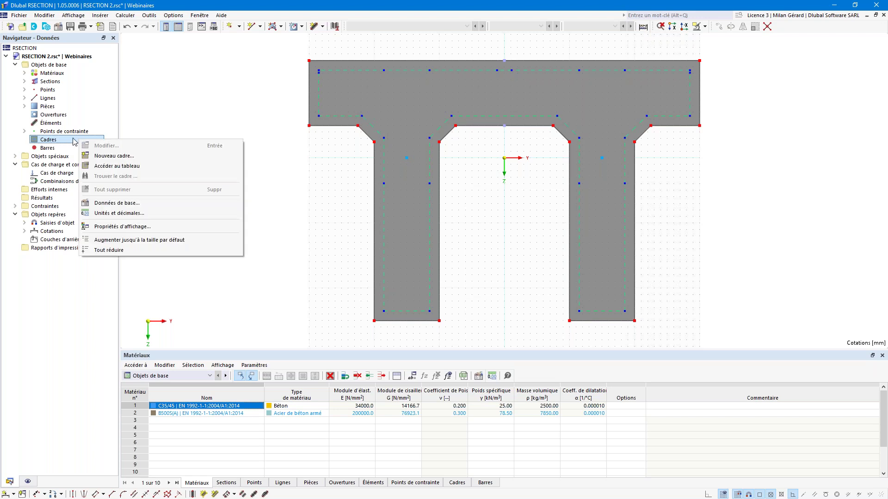
left_click(141, 157)
left_click(263, 143)
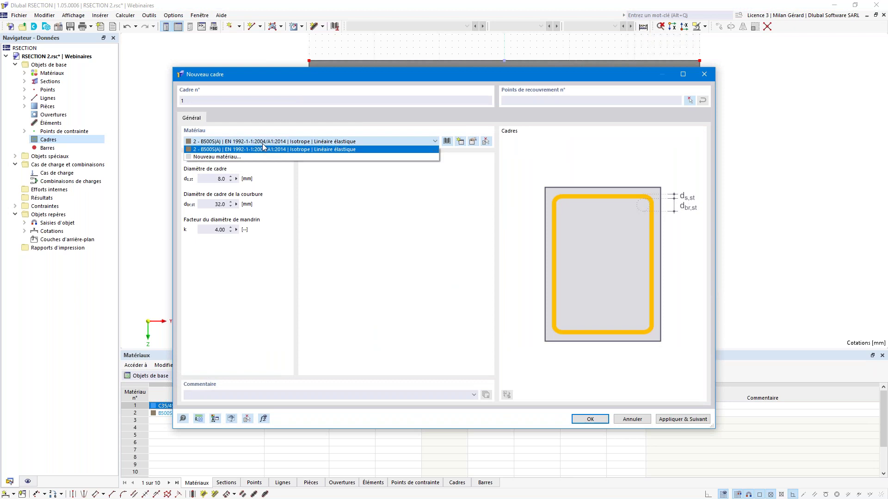
left_click(234, 143)
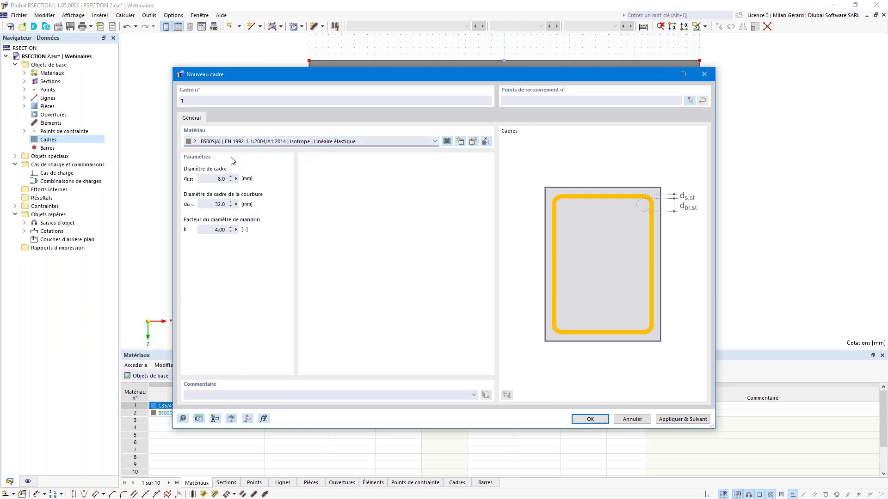
left_click(218, 179)
double_click(218, 179)
type("10")
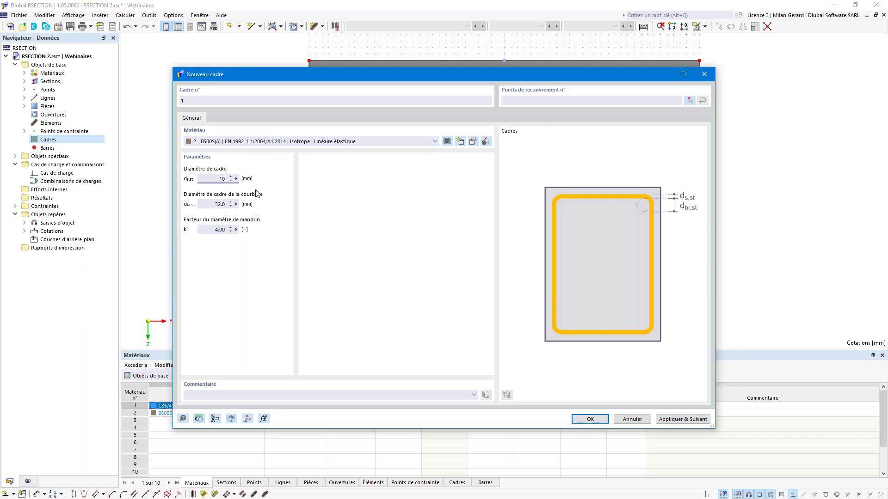
key("Tab")
Assign cover points 514, 507, 505, 516 and 514 again at the flange corners as a closed loop and create the stirrup.
left_click(593, 99)
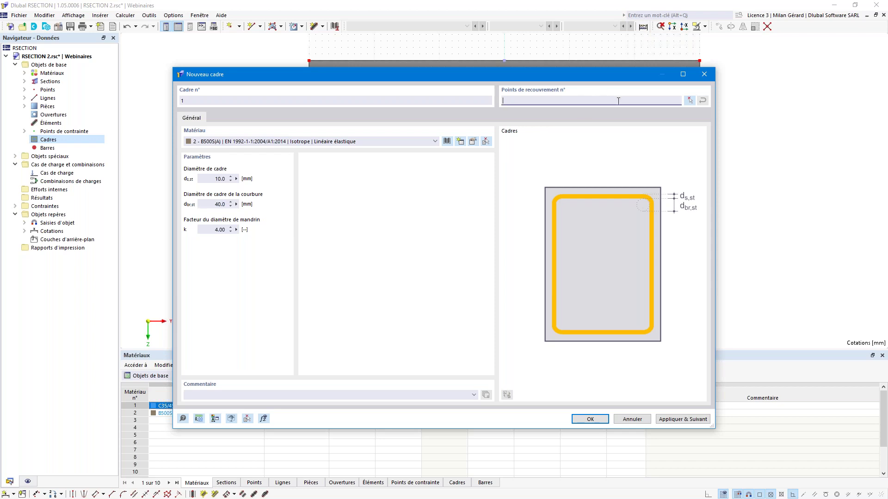
left_click(689, 100)
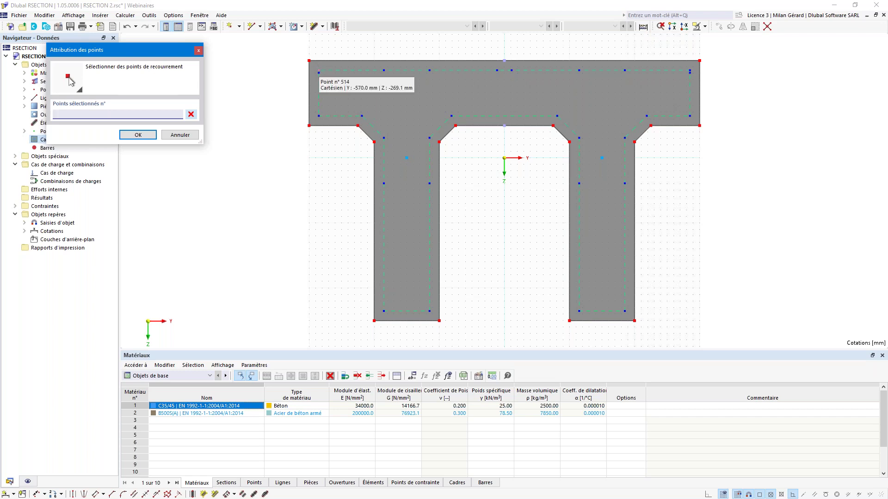
left_click(318, 72)
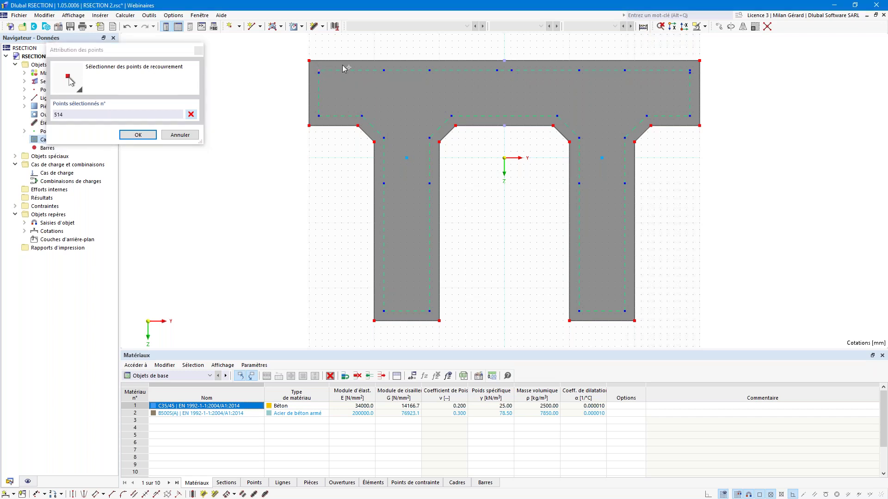
left_click(690, 72)
left_click(689, 116)
left_click(318, 115)
left_click(131, 97)
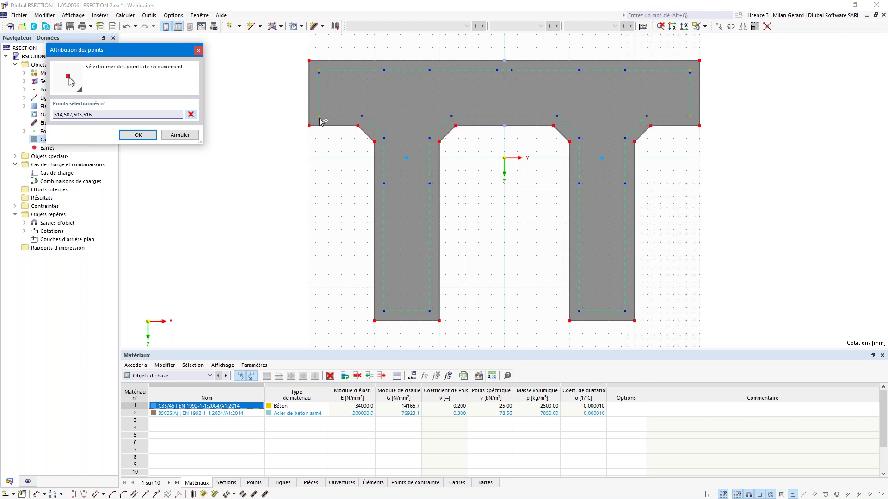
left_click(318, 70)
left_click_drag(63, 114, 47, 114)
left_click_drag(104, 114, 94, 115)
left_click(125, 135)
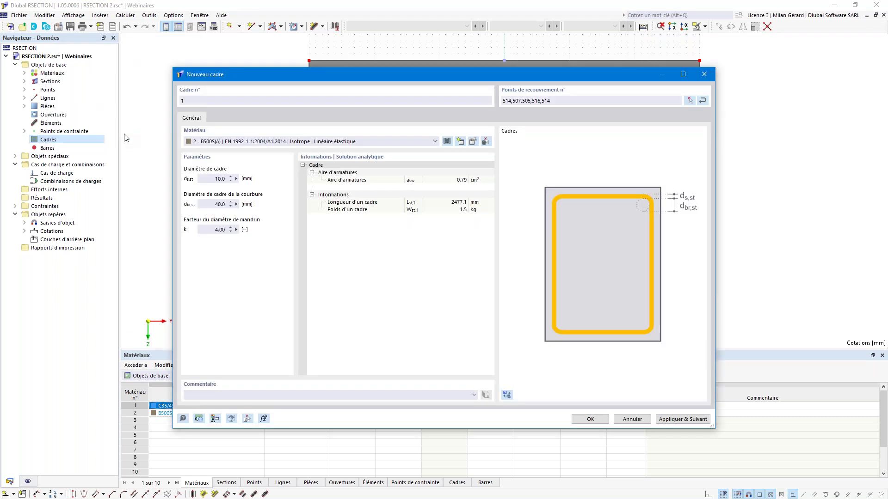
left_click(590, 419)
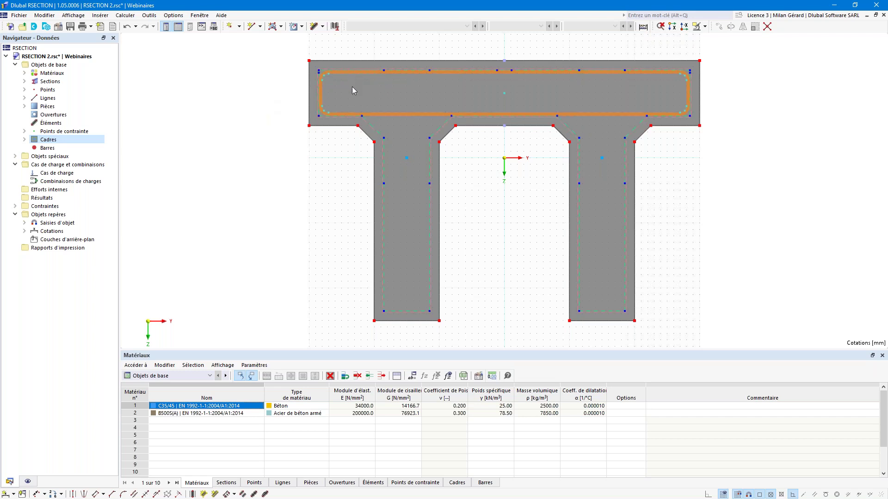
Create a second stirrup around the left web and flange height through cover points 513, 512, 521, 520 and back to 513.
double_click(34, 140)
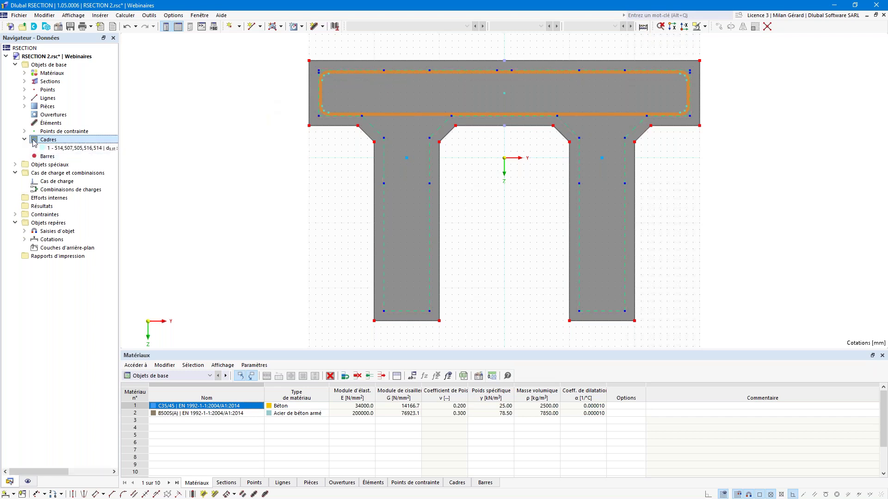
right_click(94, 141)
left_click(147, 162)
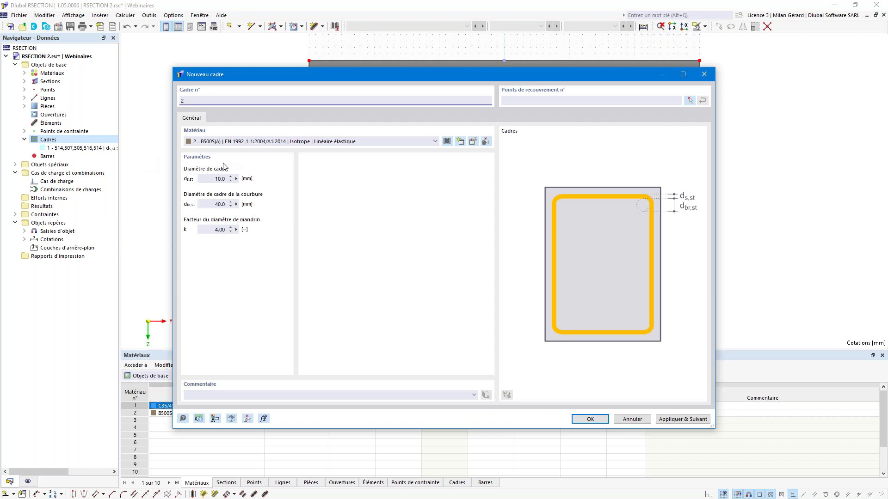
left_click(214, 179)
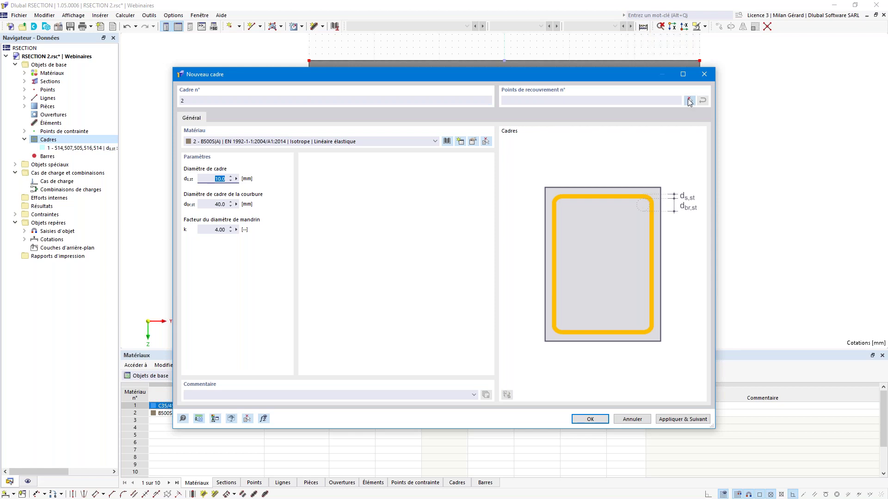
left_click(689, 101)
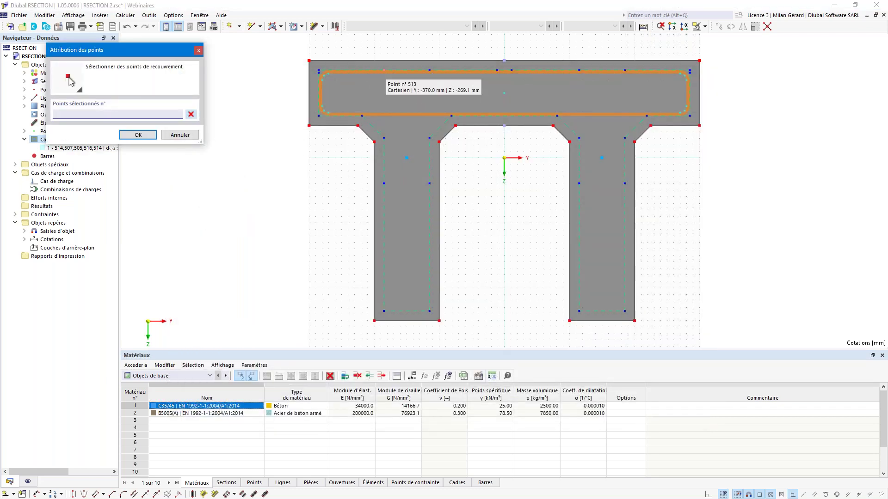
left_click(384, 72)
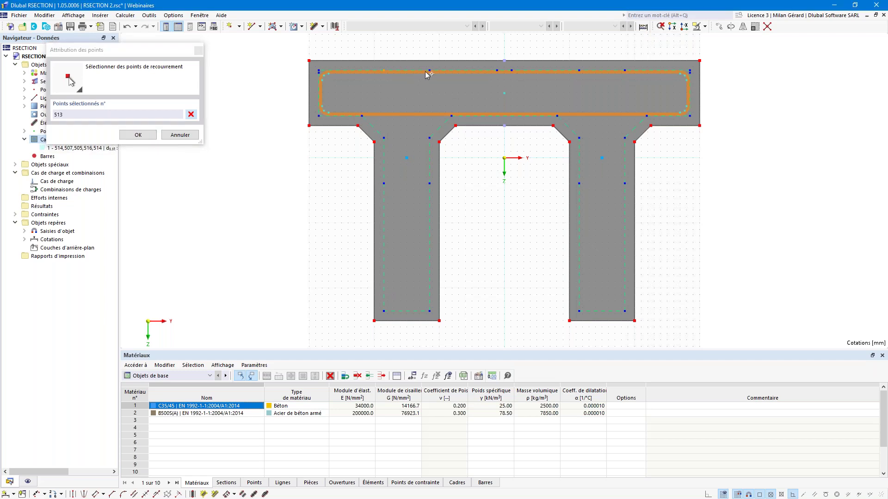
left_click(429, 71)
left_click(430, 311)
left_click(383, 312)
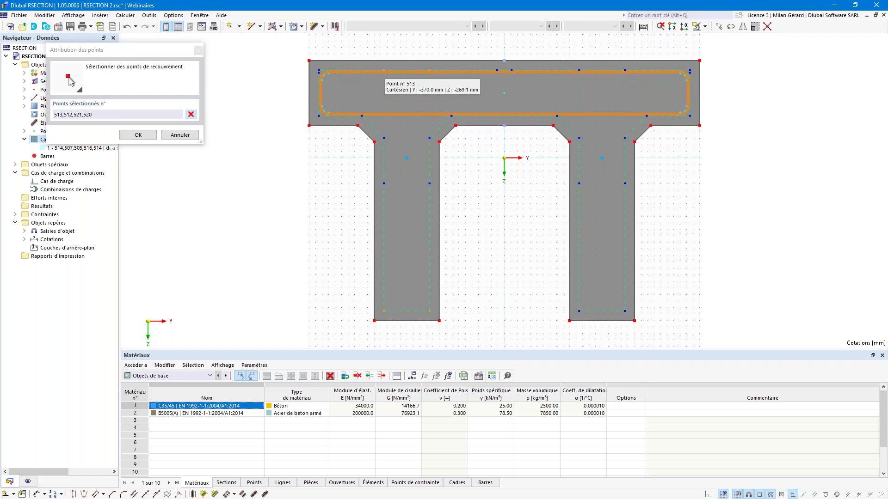
left_click(384, 70)
double_click(96, 114)
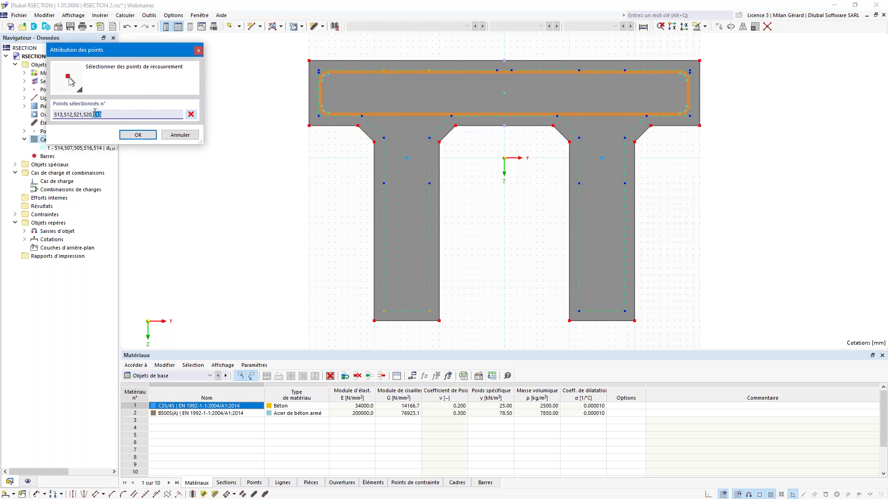
left_click(137, 135)
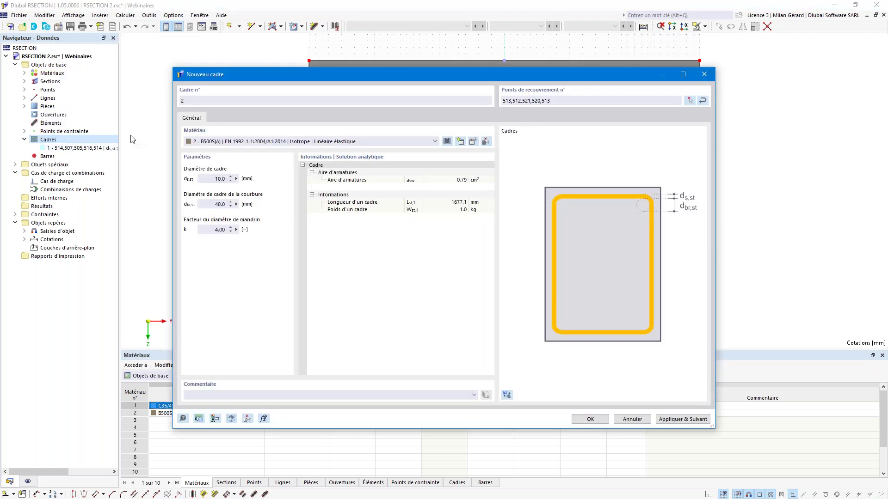
left_click(696, 420)
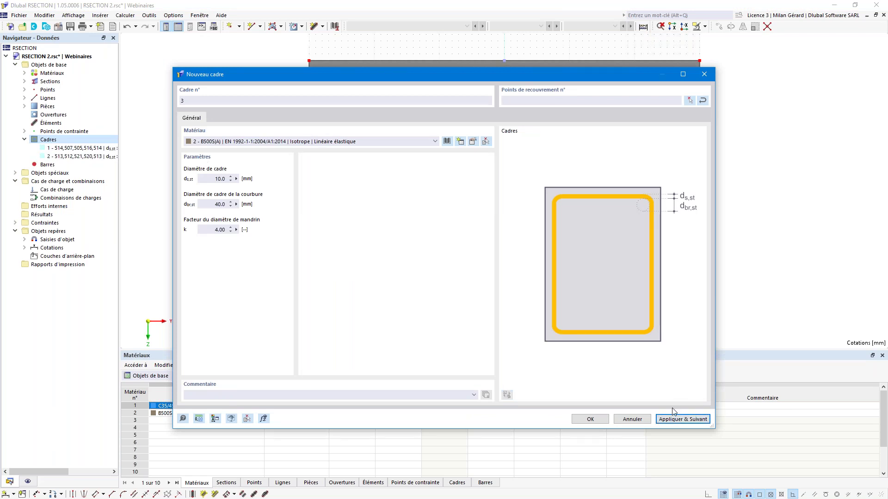
Create a third stirrup around the right web and flange height through cover points 509, 508, 501, 528 and back to 509.
left_click_drag(454, 74, 478, 284)
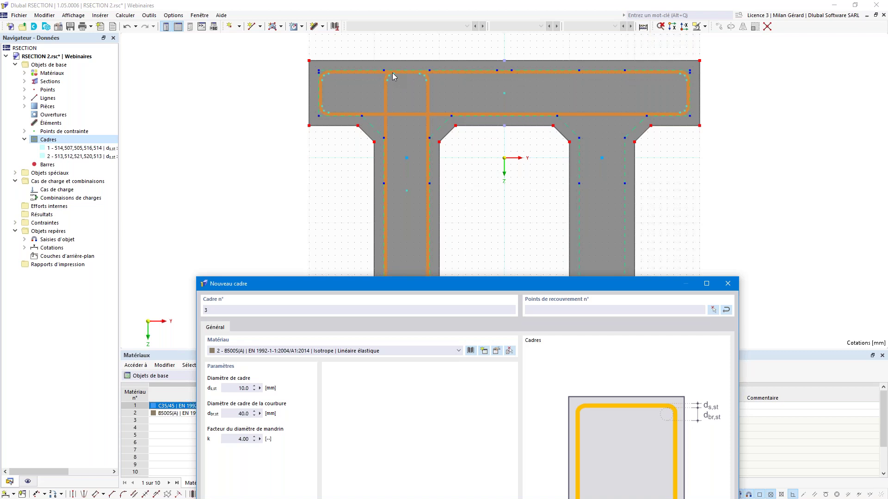
left_click_drag(460, 284, 457, 74)
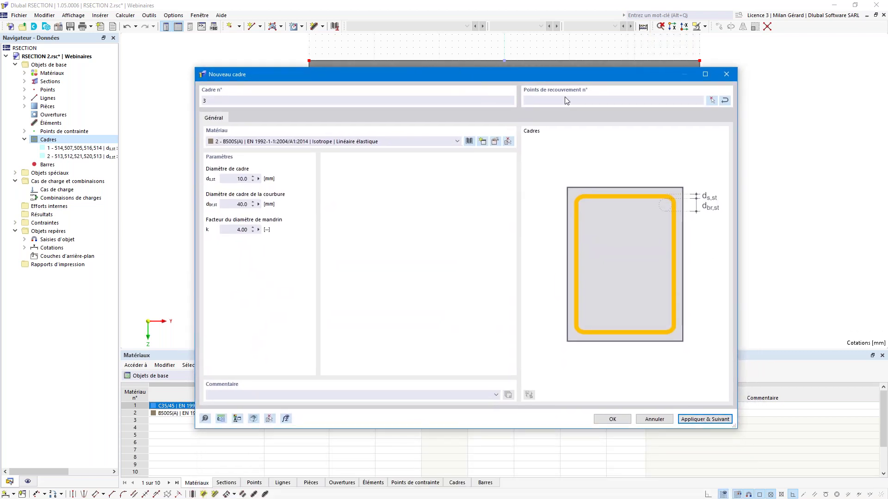
left_click(707, 99)
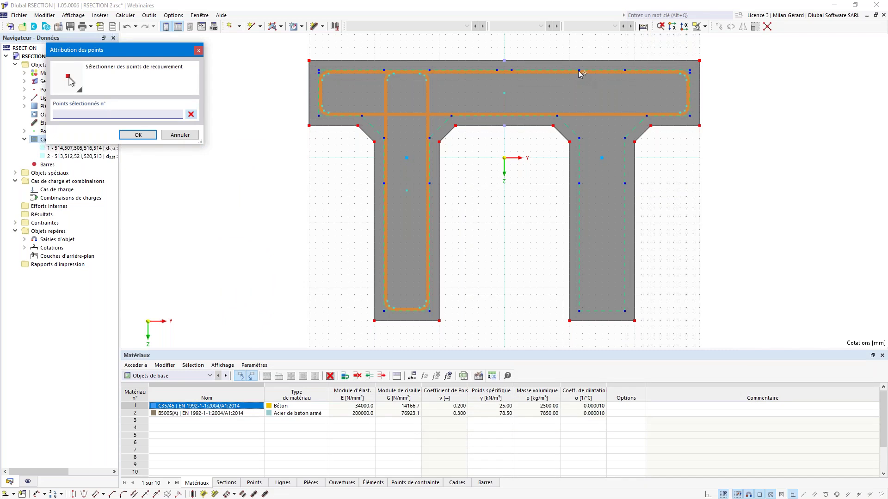
left_click(624, 72)
left_click(625, 312)
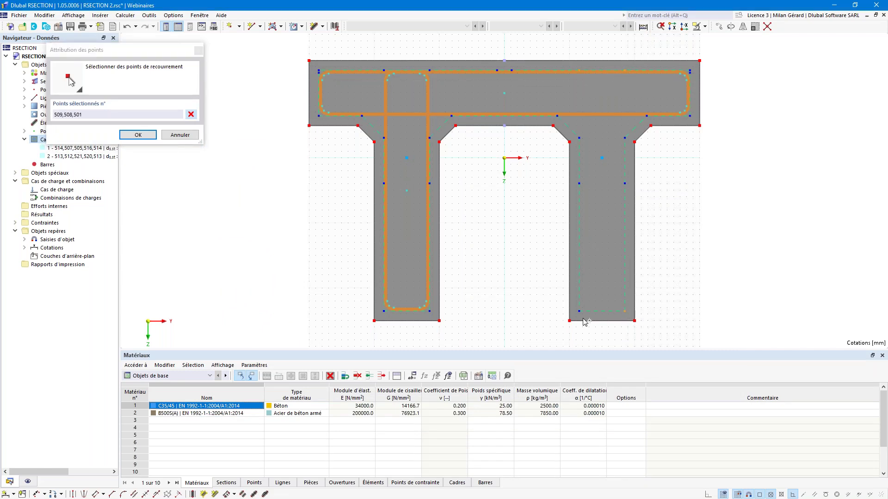
left_click(579, 311)
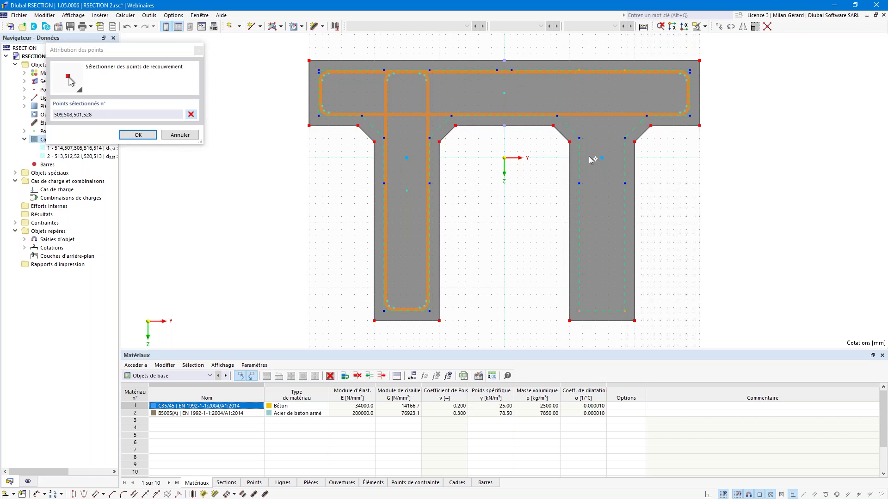
left_click(579, 71)
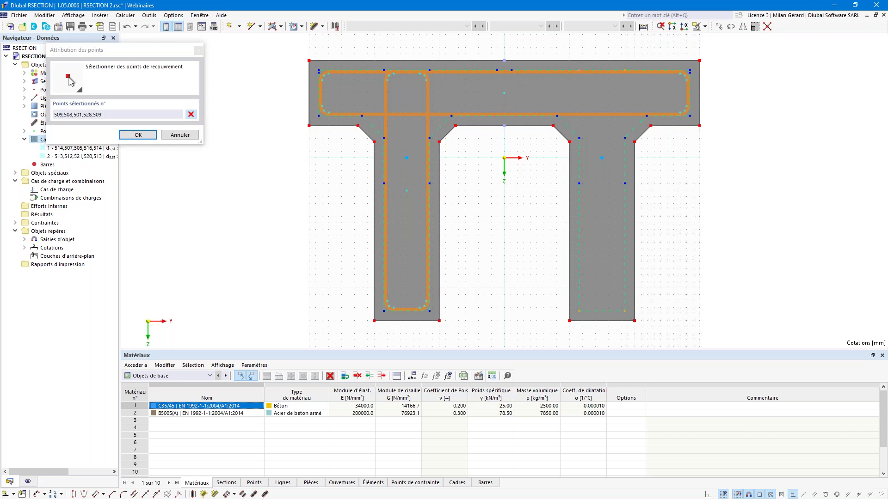
left_click(139, 135)
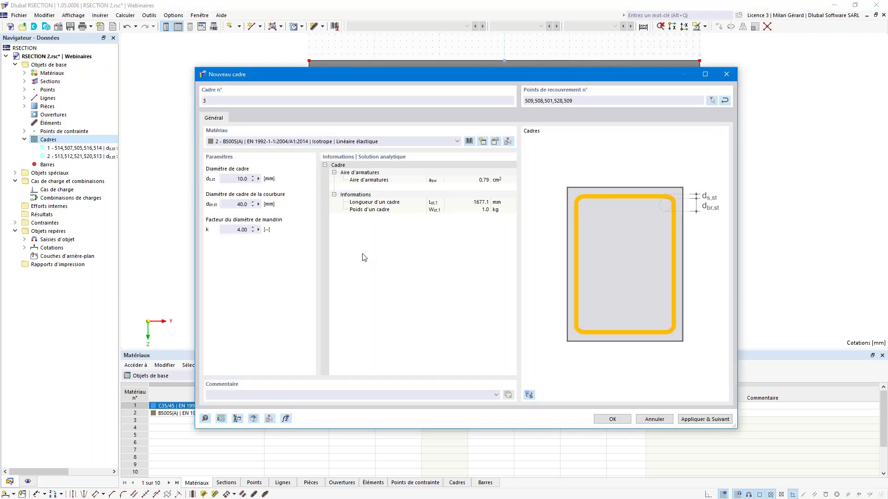
left_click(610, 419)
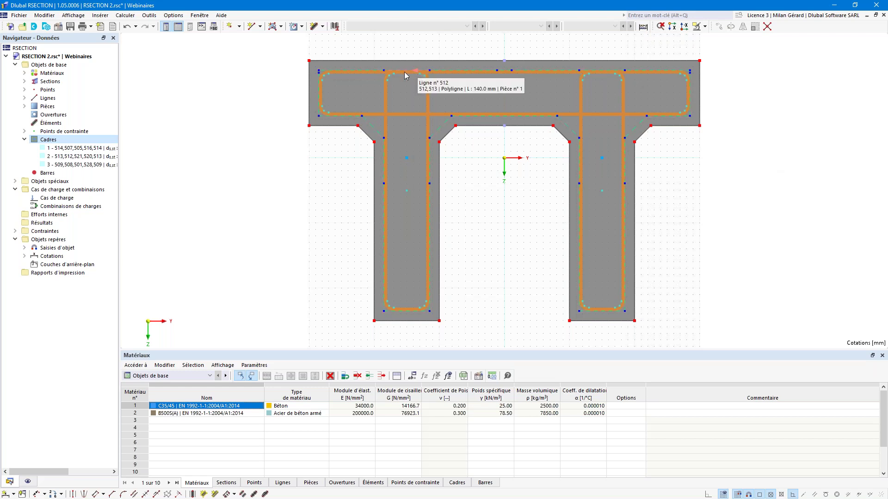
scroll(392, 74, "up", 5)
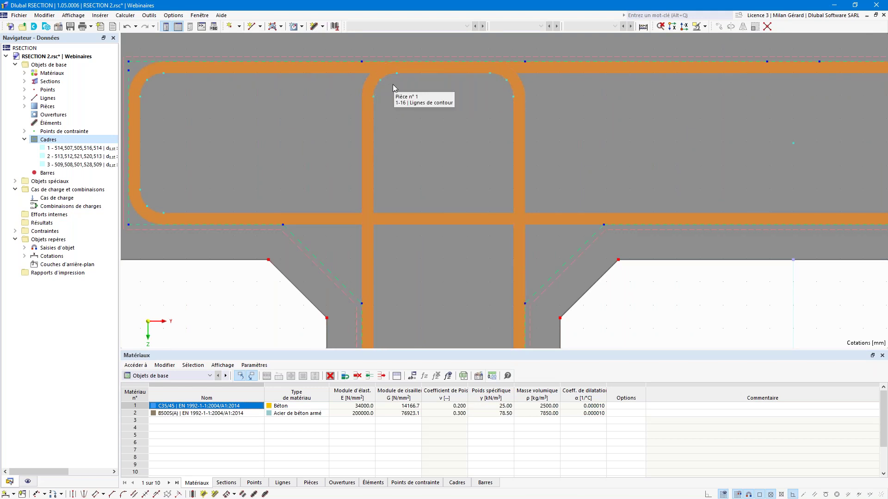
Start a new reinforcing bar in material B500S(A) and choose the definition type Simple | Point after previewing the other types.
scroll(392, 84, "down", 7)
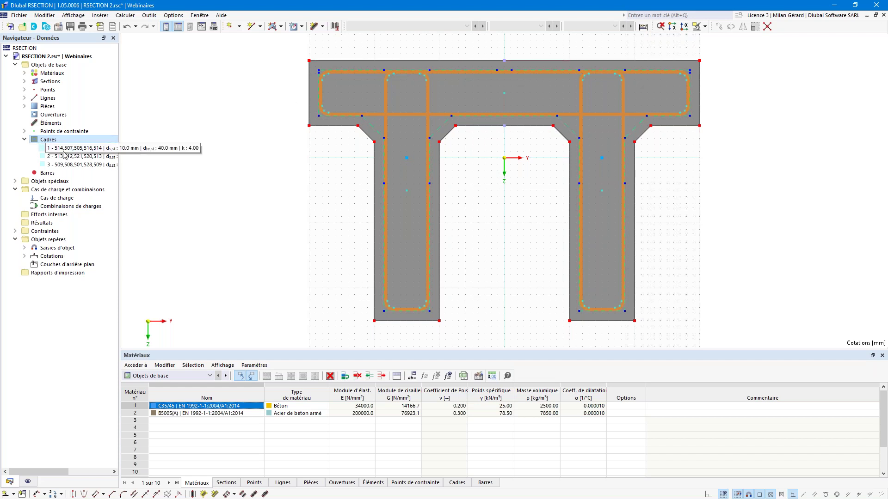
left_click(80, 174)
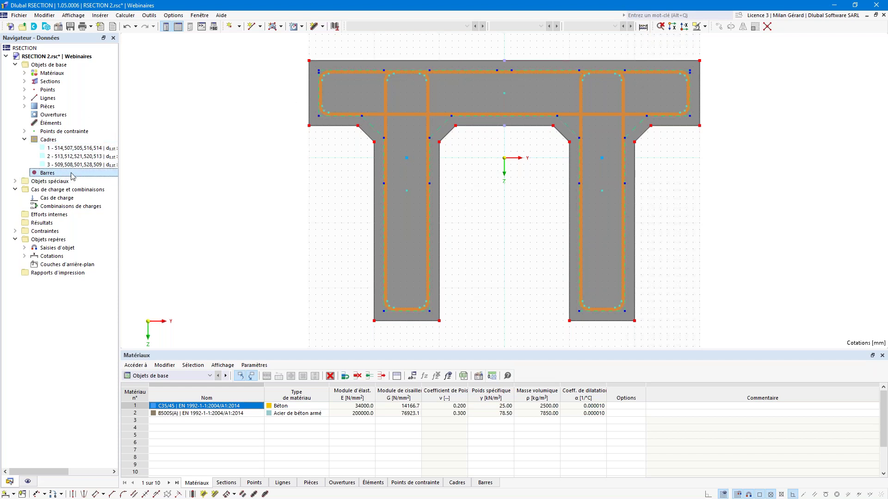
right_click(74, 174)
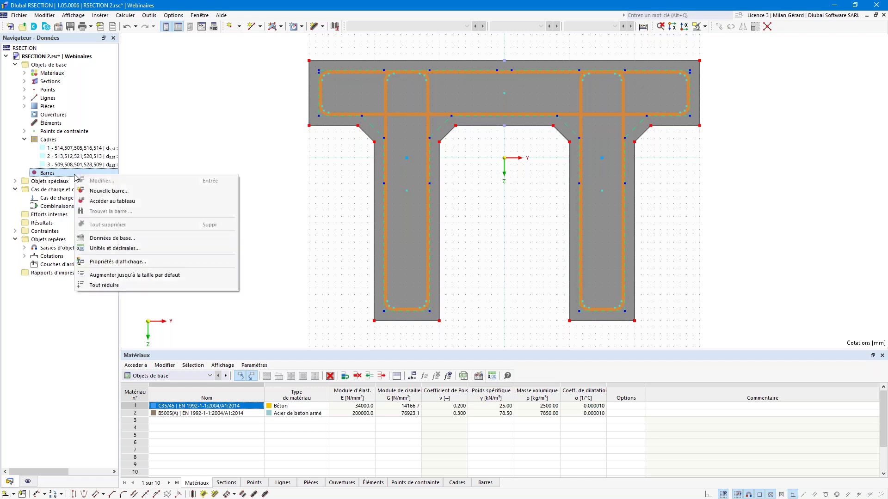
left_click(137, 192)
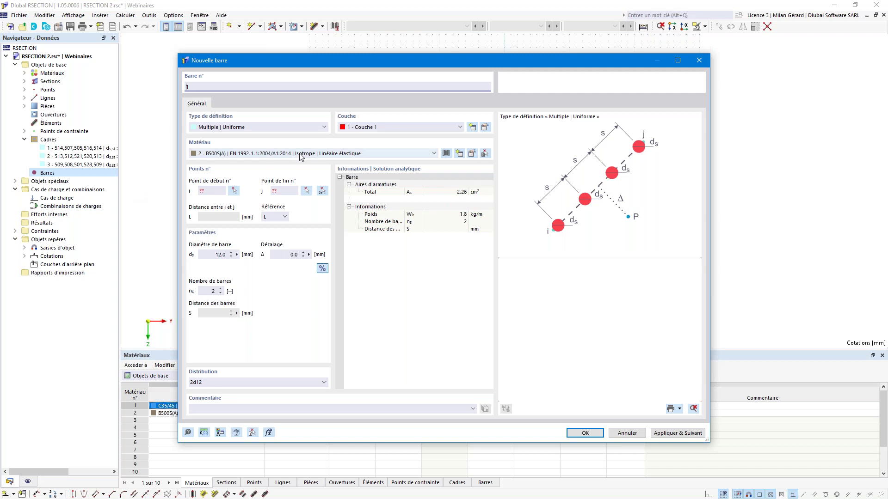
left_click(299, 129)
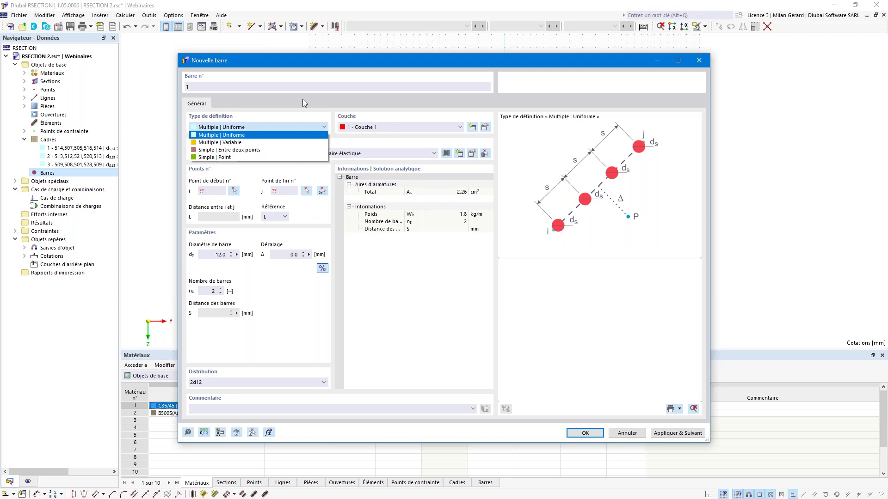
left_click(249, 143)
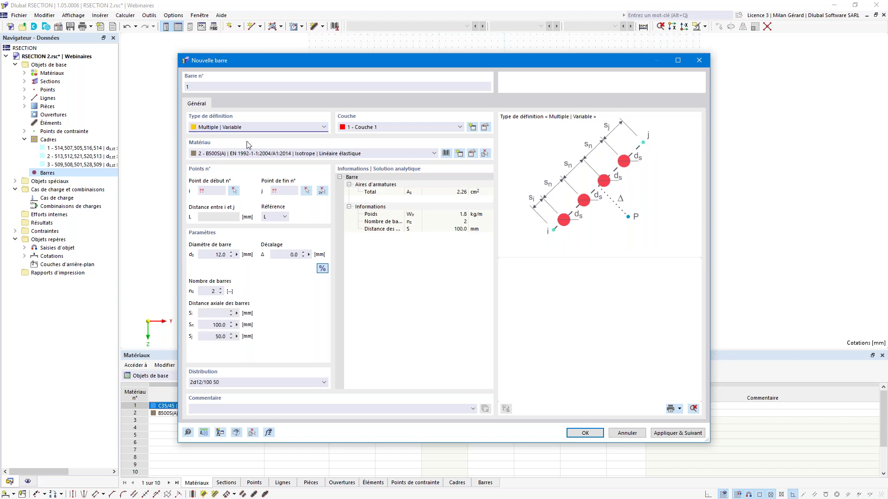
left_click(254, 128)
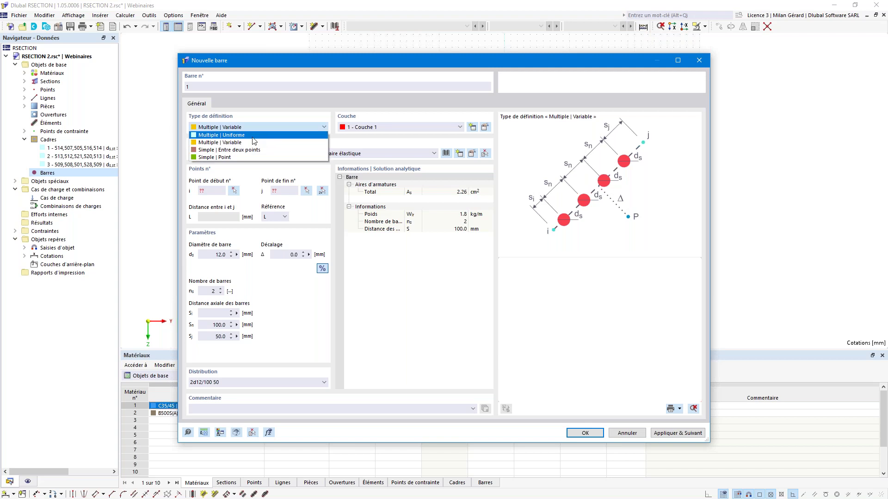
left_click(250, 151)
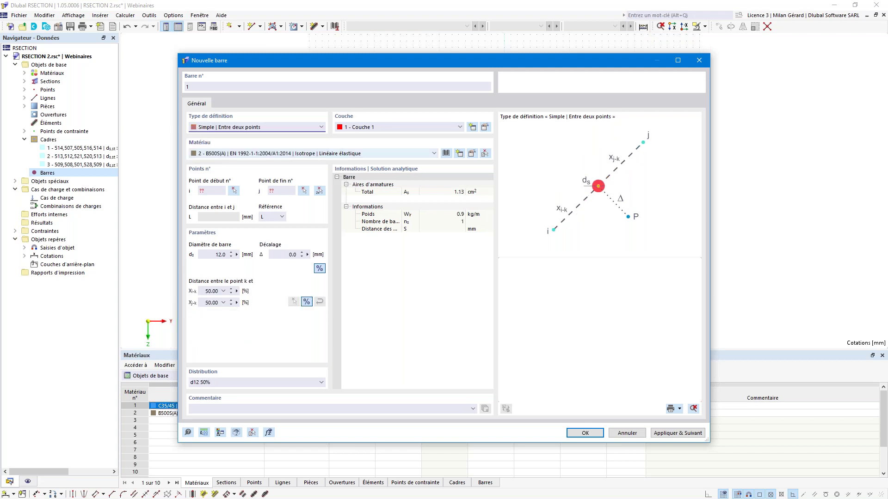
left_click(244, 129)
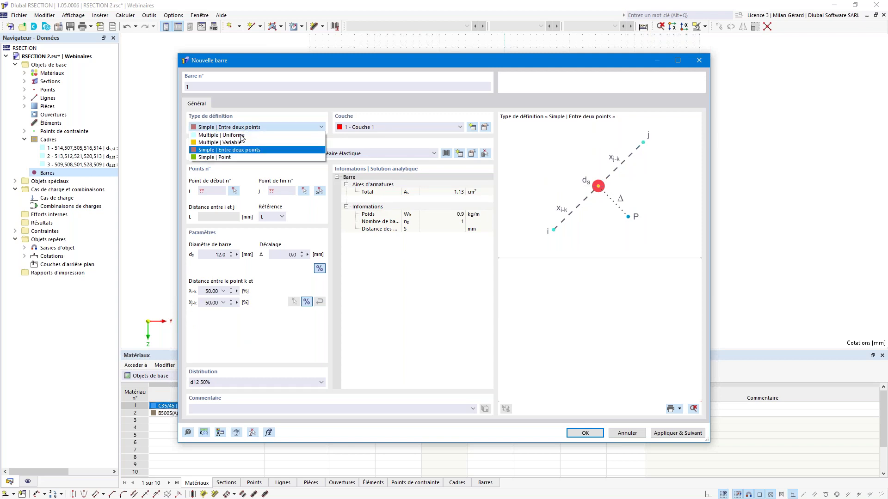
left_click(235, 158)
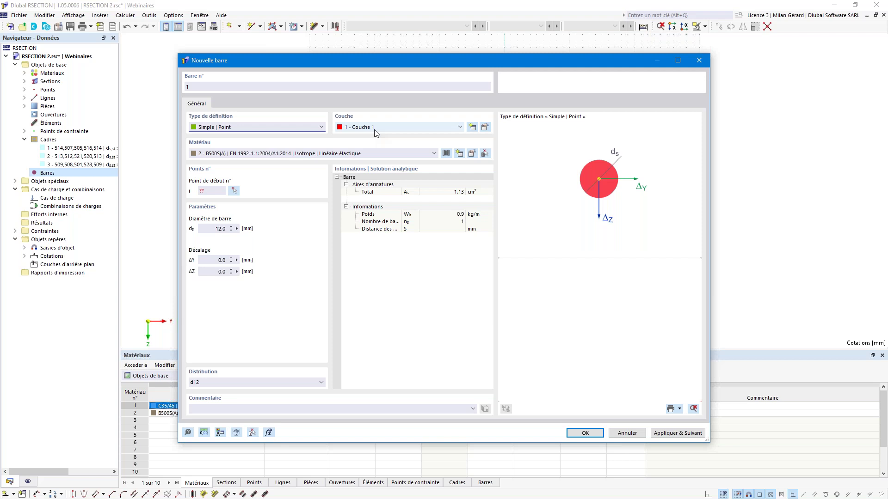
Rename reinforcement layer 1 as Sup and add a second layer named Inf.
left_click(485, 127)
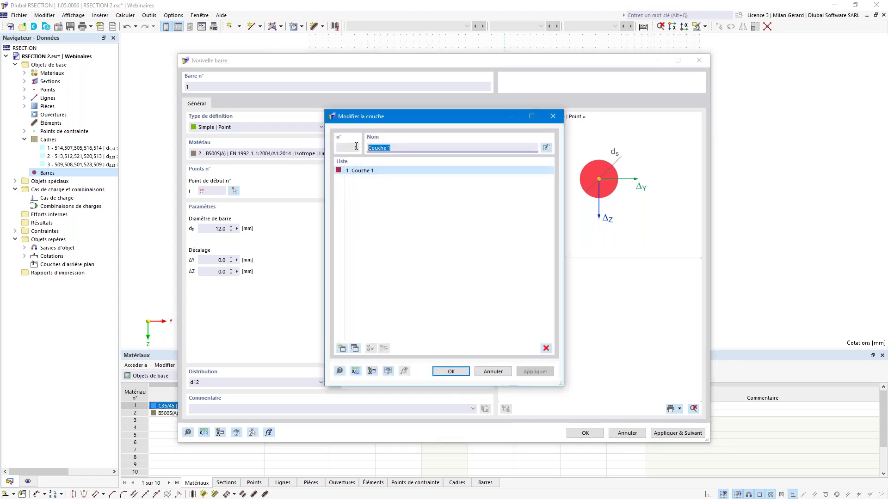
type("Sup")
left_click(342, 349)
triple_click(396, 149)
type("I")
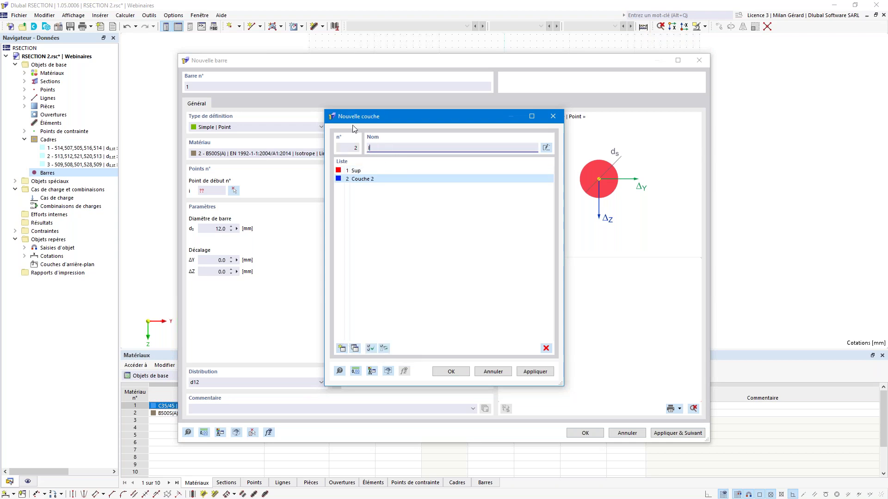
type("nf")
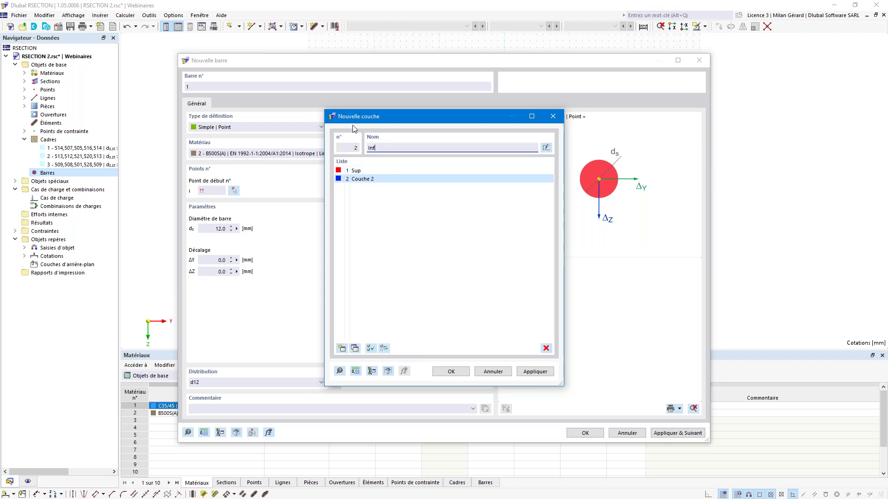
Add two more reinforcement layers named Inf- Secondaire and Latérale, and accept the layer list.
left_click(342, 348)
left_click(406, 148)
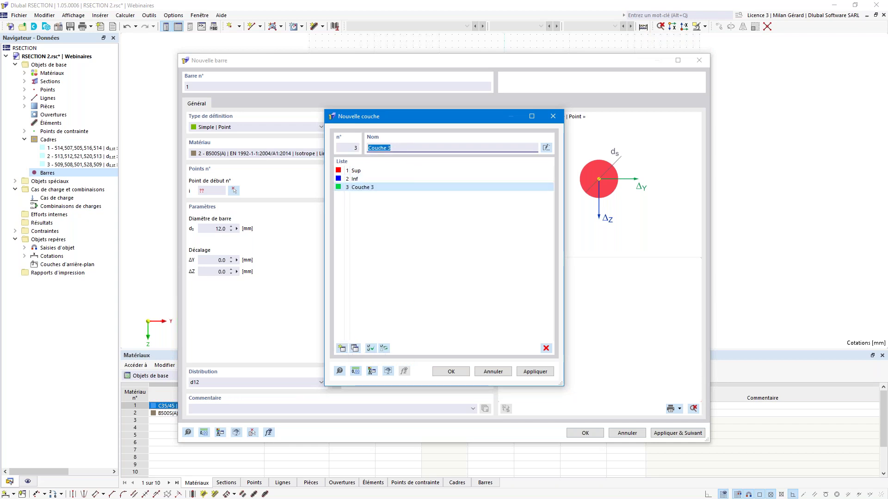
type("Inf- Secondaire")
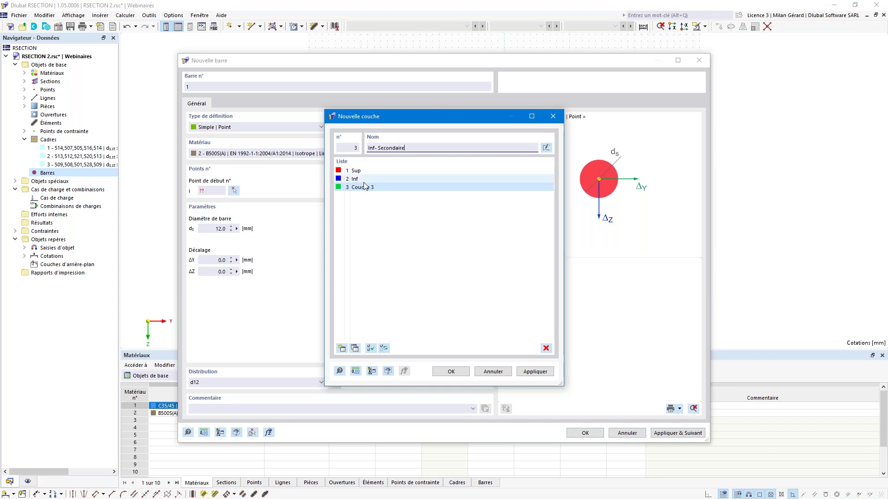
left_click(345, 351)
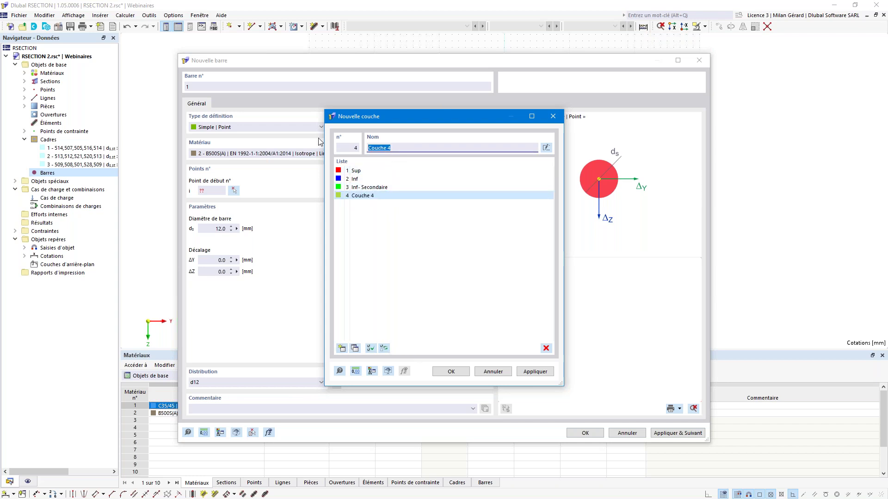
type("Latérale")
left_click(451, 371)
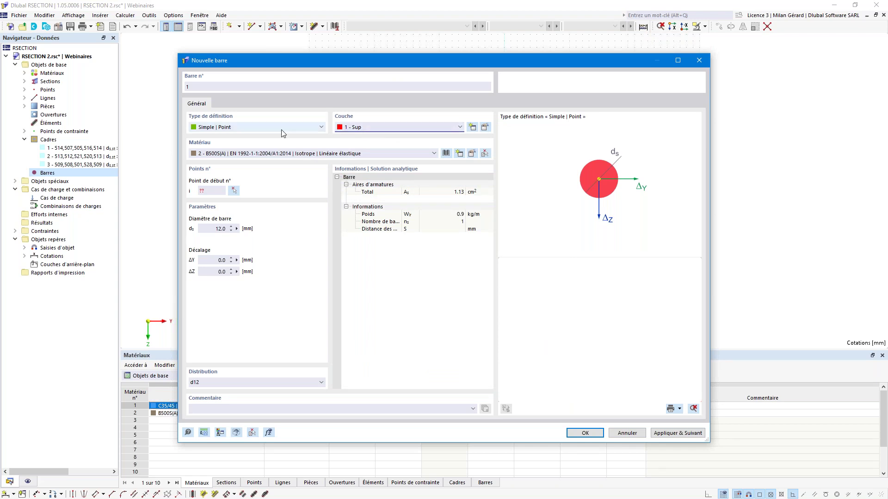
Create 12 mm single bars in layer Sup at points 532 and 533, the upper corners of the flange stirrup.
left_click(234, 191)
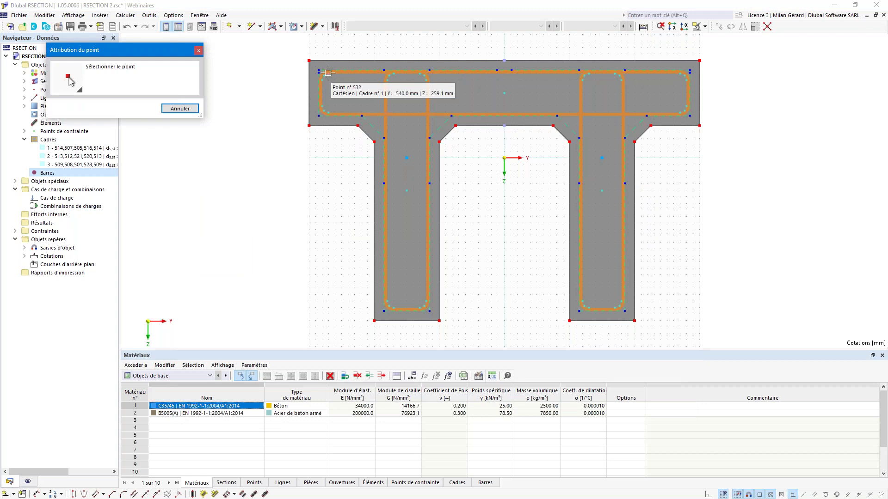
left_click(328, 73)
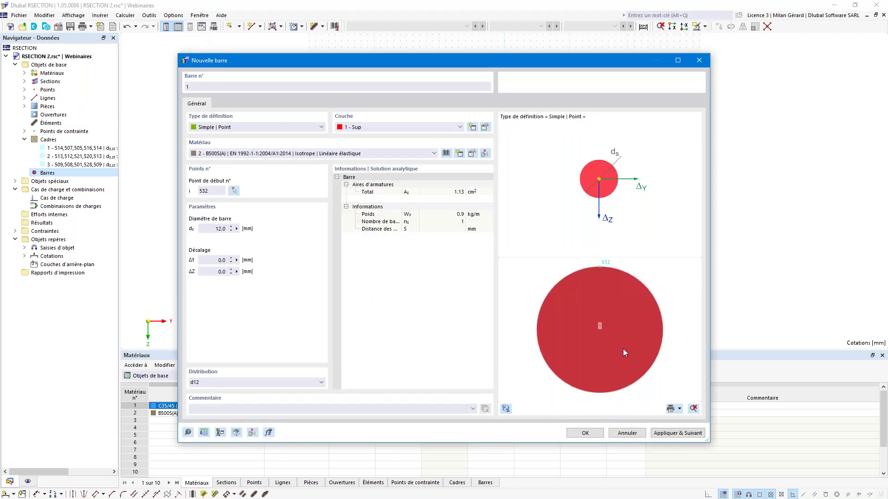
left_click(692, 433)
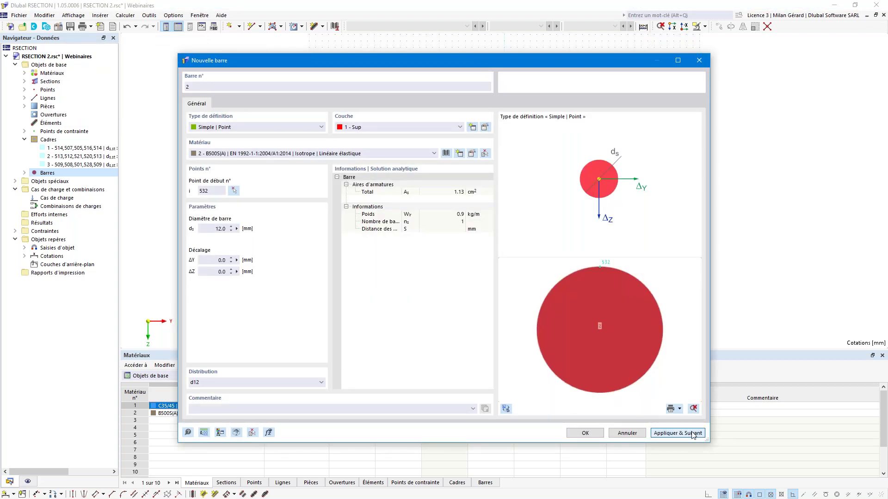
mouse_move(454, 63)
left_mouse_down()
mouse_move(467, 190)
mouse_move(465, 123)
left_mouse_up()
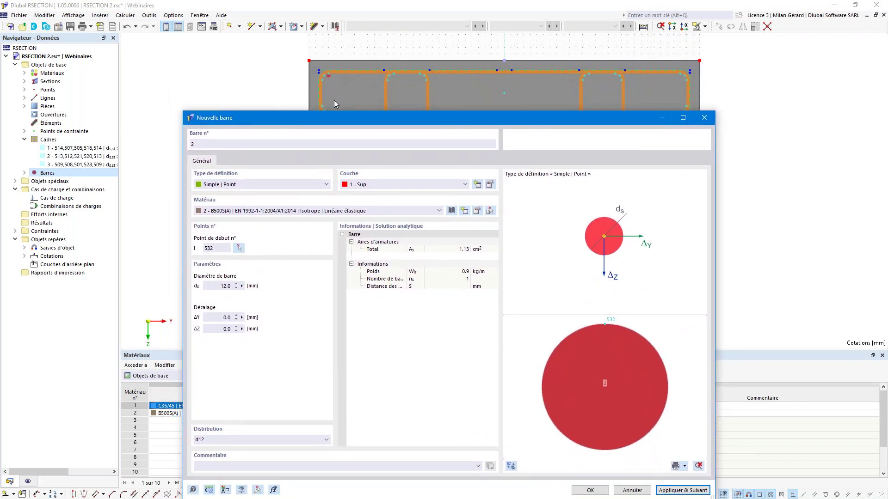
left_click_drag(361, 116, 368, 60)
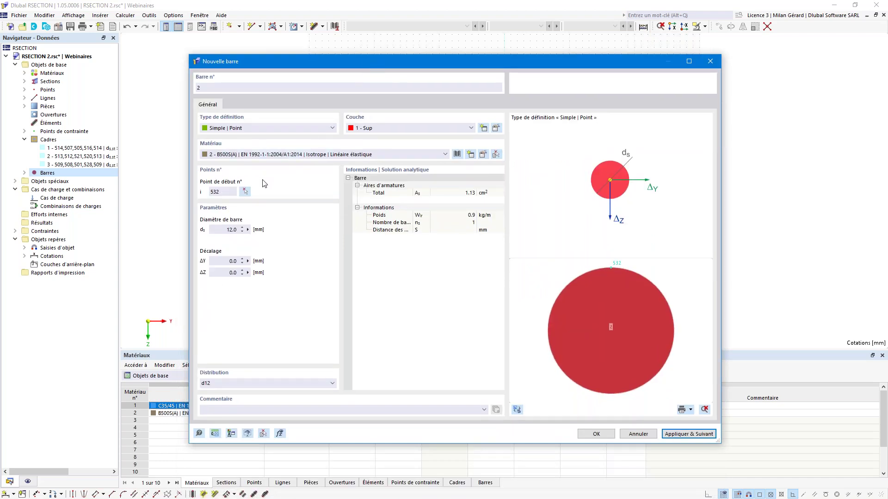
left_click(245, 192)
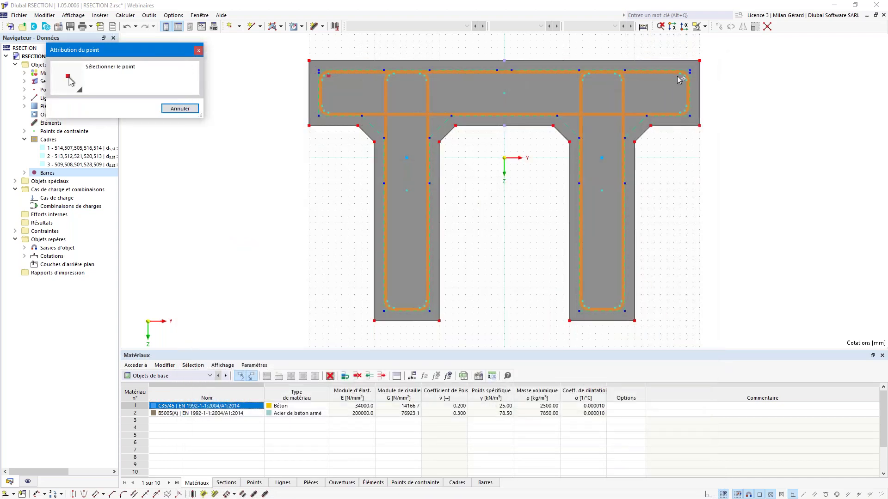
left_click(684, 78)
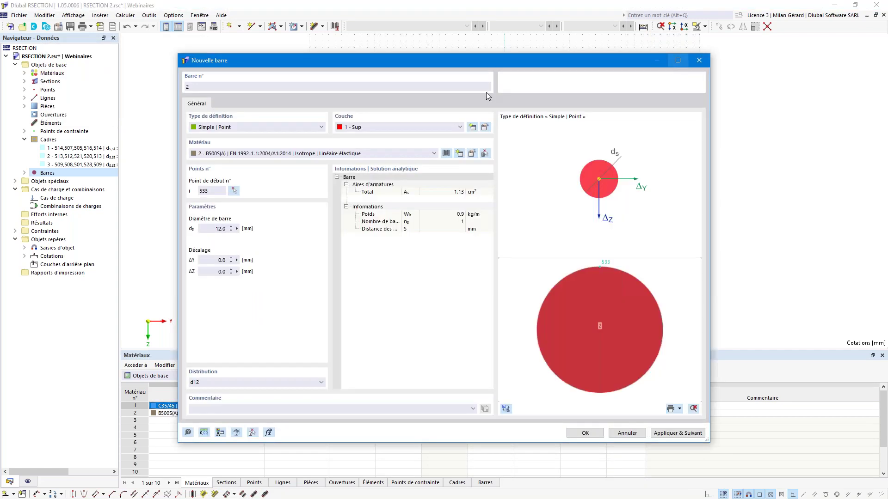
left_click(669, 434)
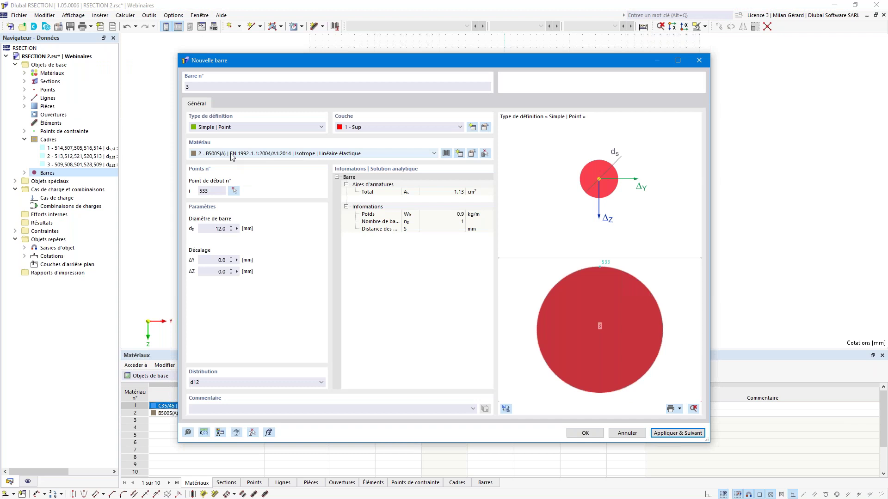
Create 12 mm single bars in layer Sup at points 539 and 538, the lower corners of the flange stirrup.
left_click(234, 191)
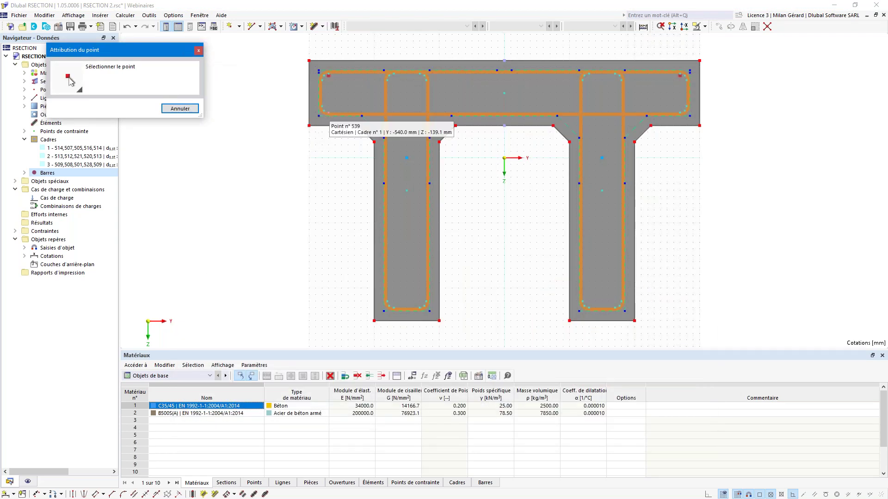
left_click(329, 113)
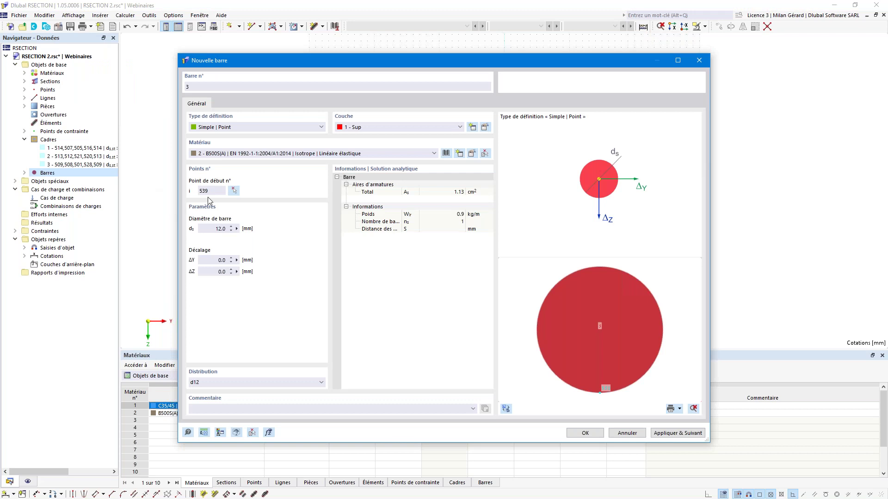
left_click(687, 433)
left_click(234, 191)
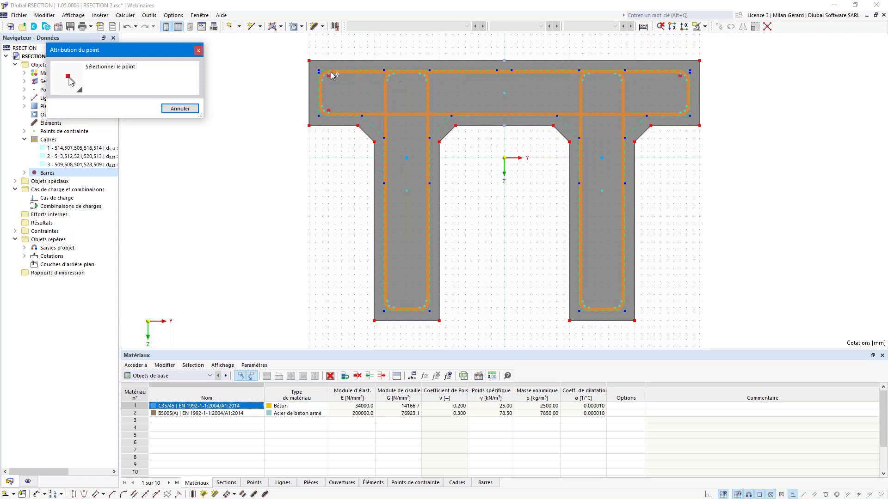
left_click(680, 113)
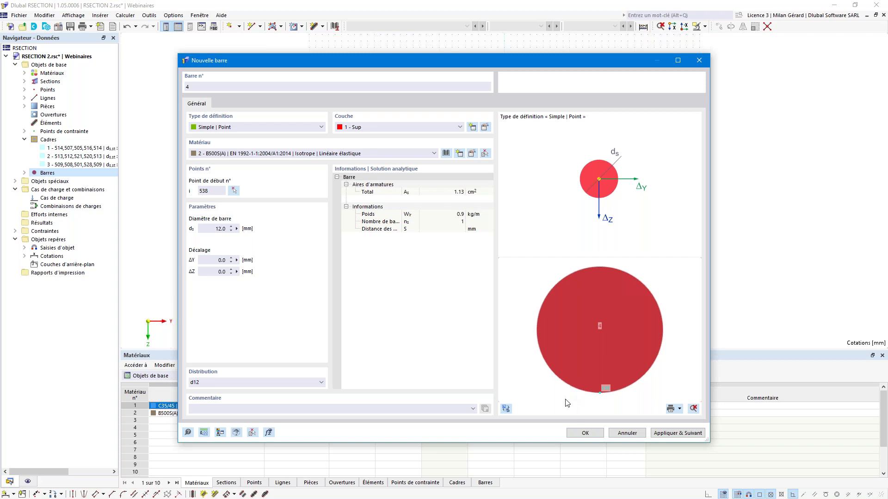
left_click(584, 433)
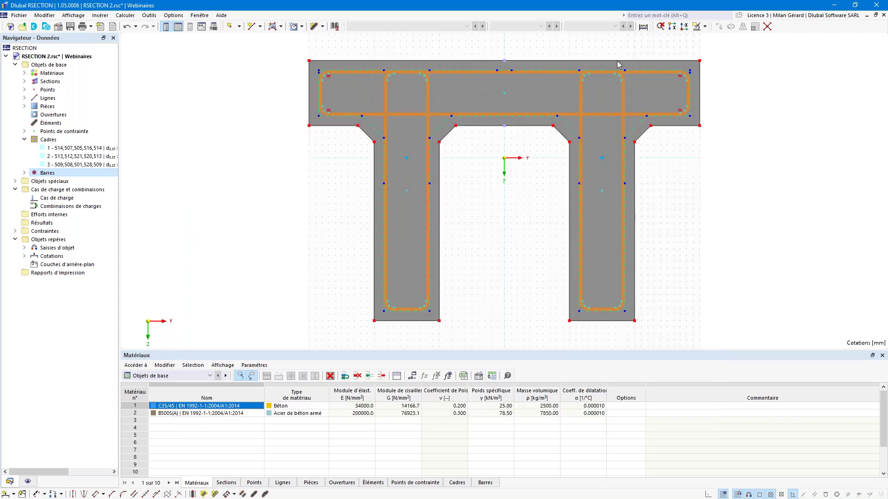
Start a new Multiple | Uniforme bar row in layer Sup between points 545 and 546, at the top of the first web stirrup.
left_click(25, 173)
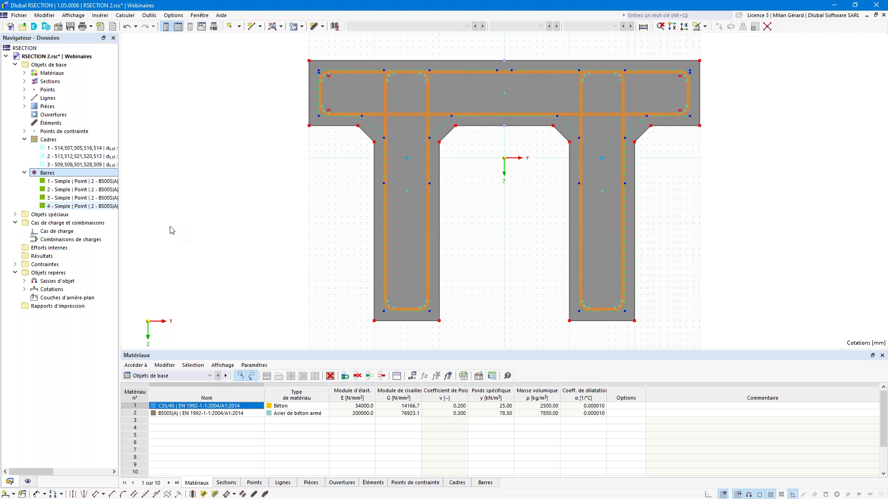
right_click(98, 177)
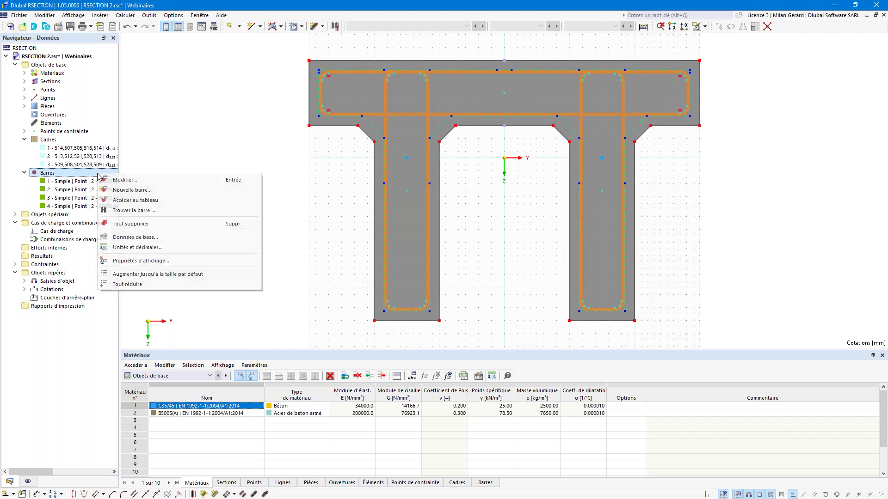
left_click(141, 192)
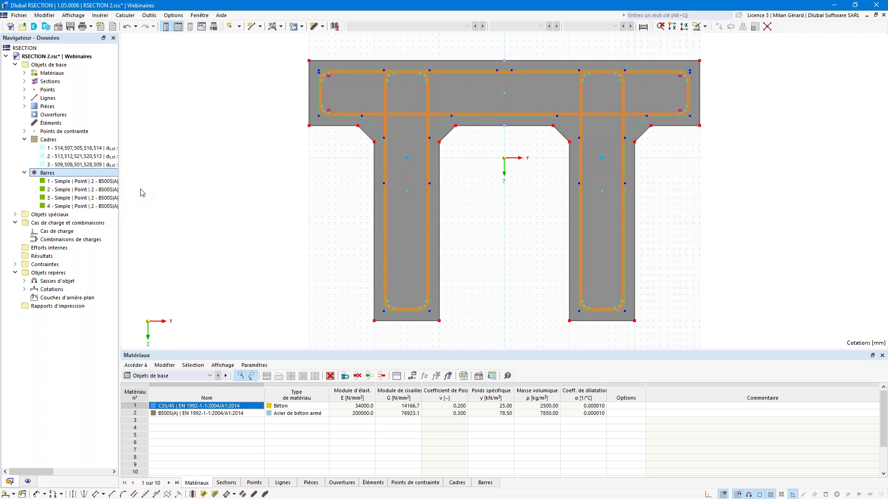
left_click(218, 130)
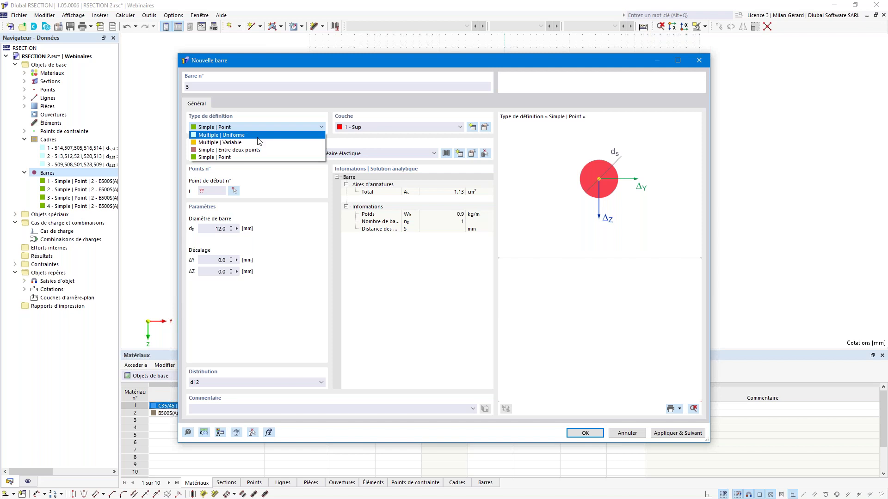
left_click(259, 135)
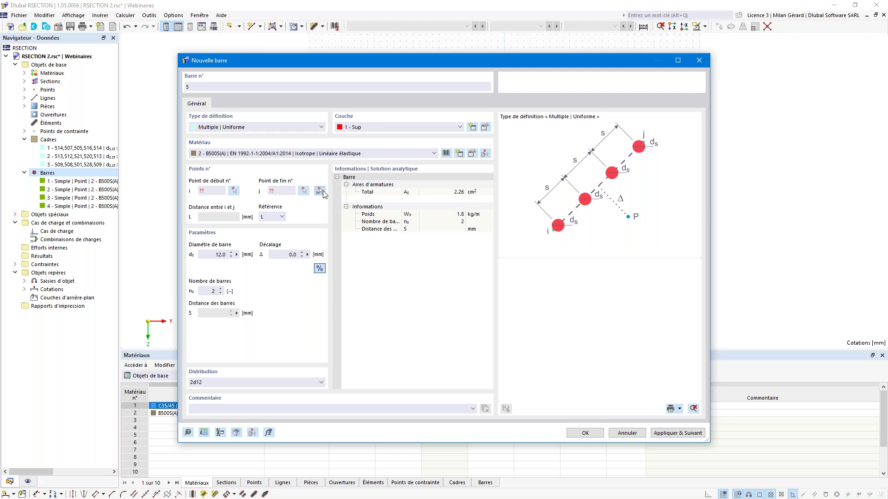
left_click(318, 191)
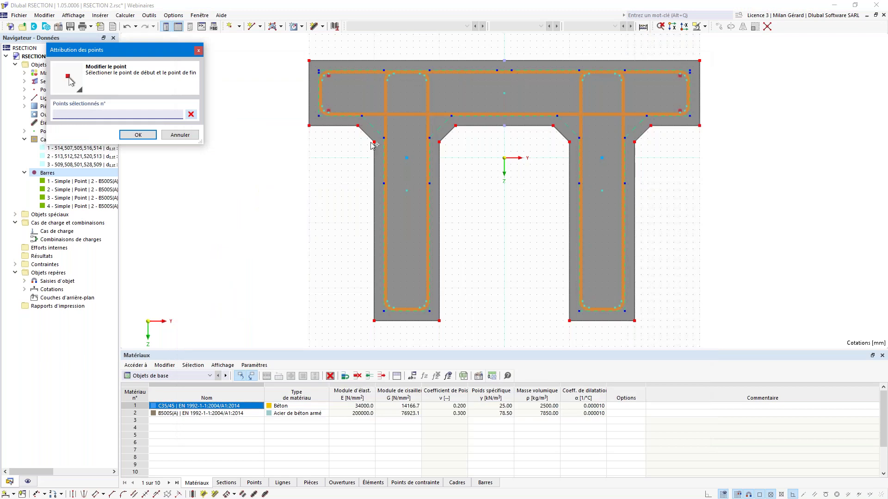
left_click(393, 74)
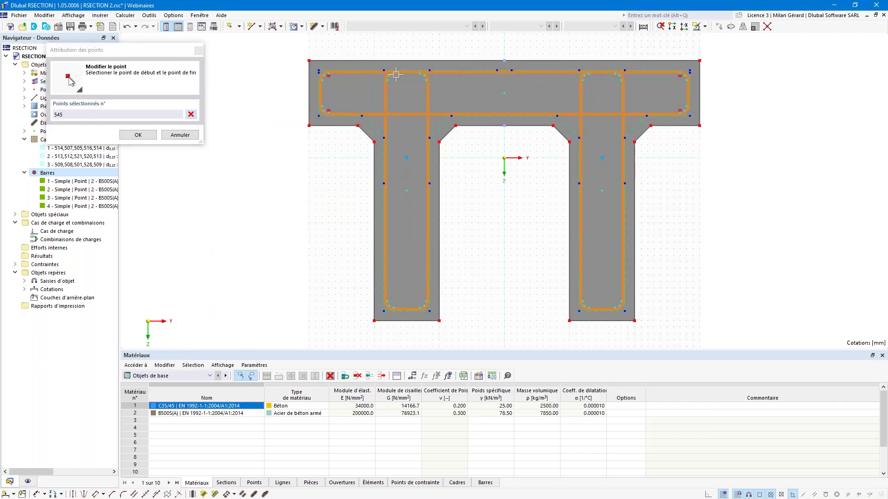
left_click(419, 74)
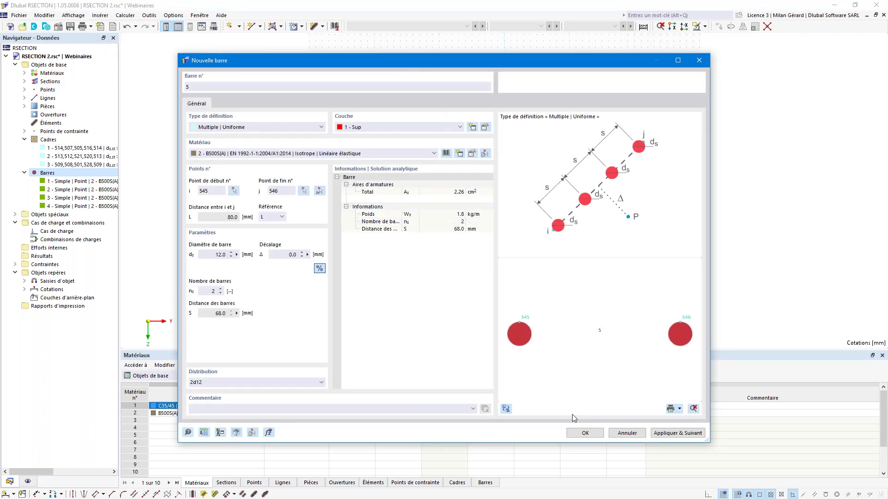
Show the full section in the bar preview and examine where the two bars sit inside the web stirrup.
scroll(598, 278, "down", 1)
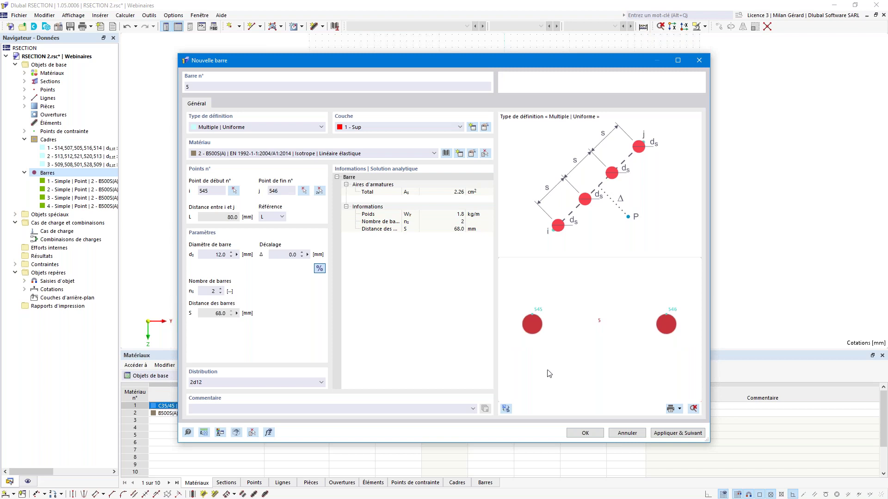
left_click(506, 409)
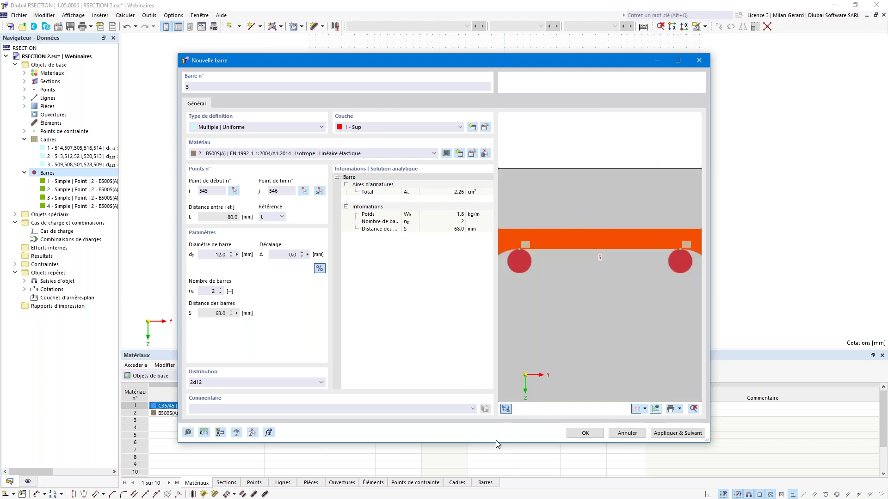
scroll(617, 266, "down", 5)
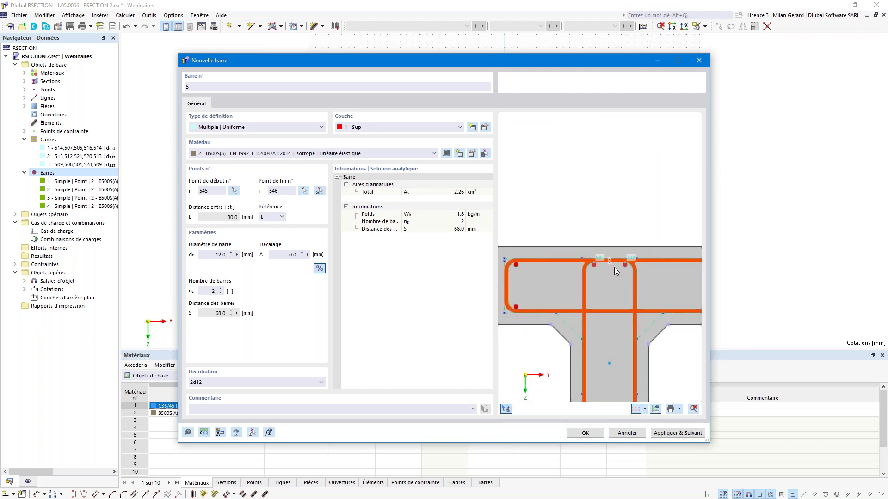
scroll(614, 268, "up", 3)
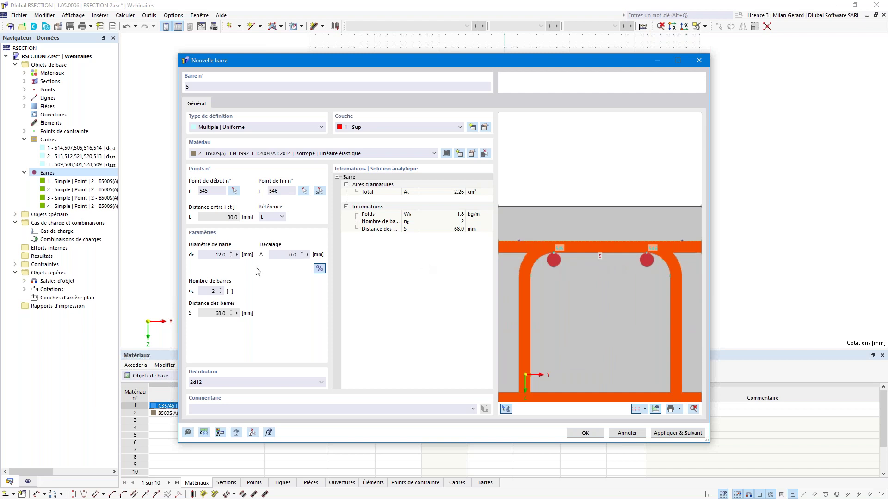
Try three bars in the row, return the number of bars to 2 and create the 2d12 row.
left_click(221, 289)
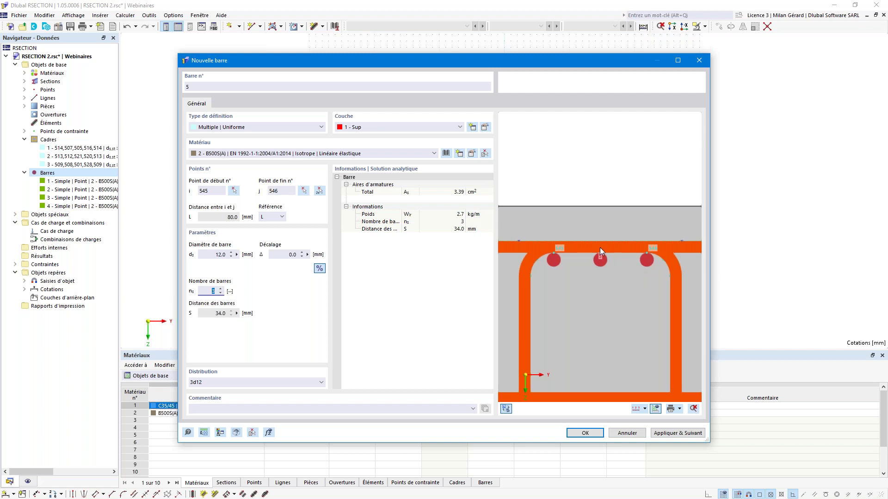
scroll(595, 255, "down", 4)
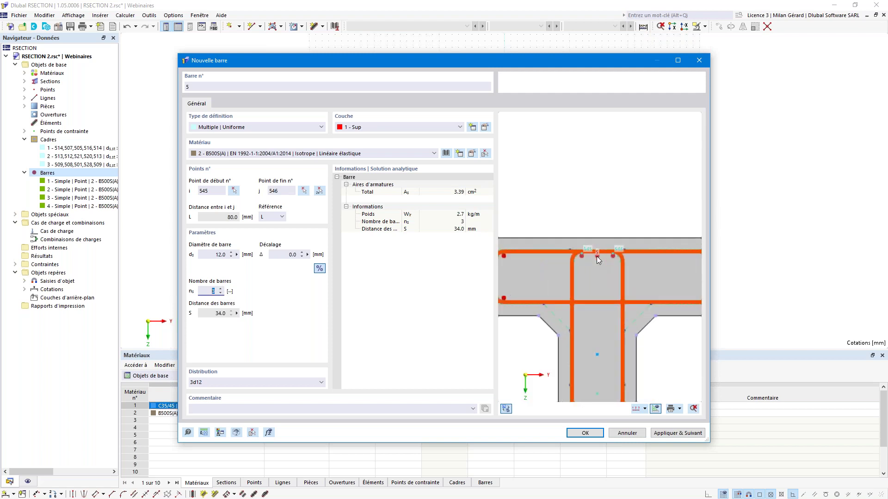
scroll(597, 257, "up", 2)
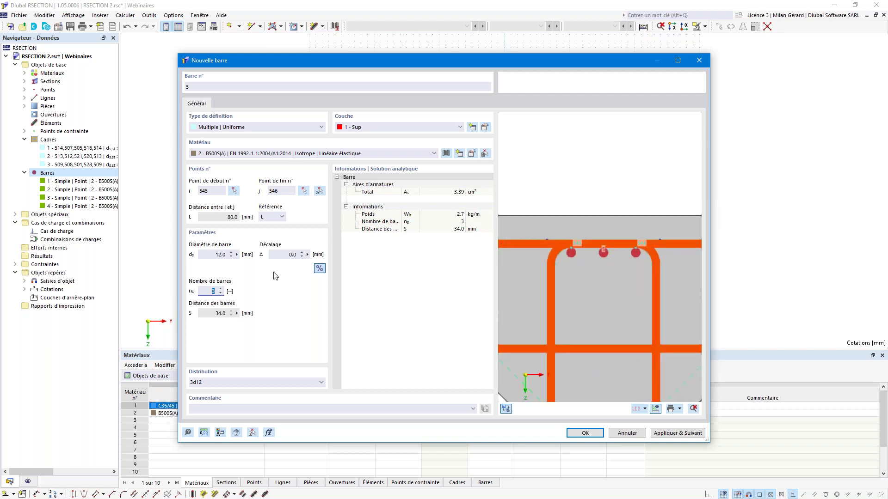
left_click(221, 293)
left_click(590, 435)
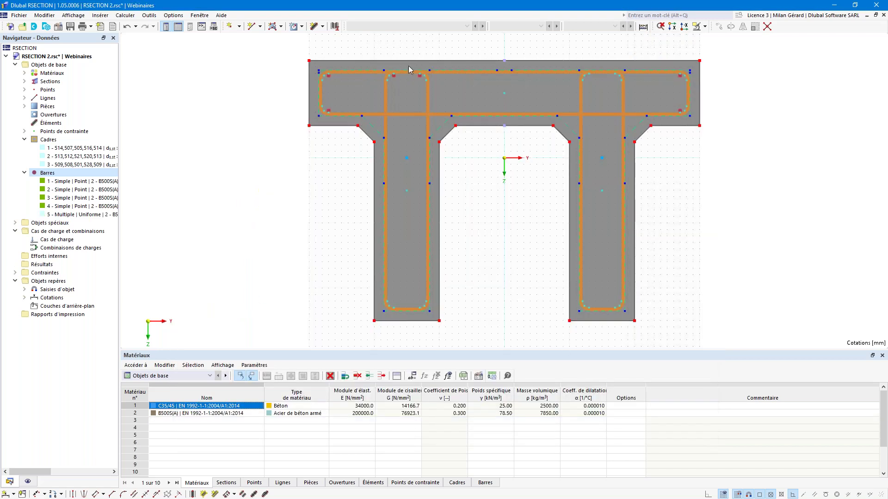
Display the bars table and duplicate the Multiple | Uniforme row running from point 545 to 546.
scroll(396, 73, "up", 3)
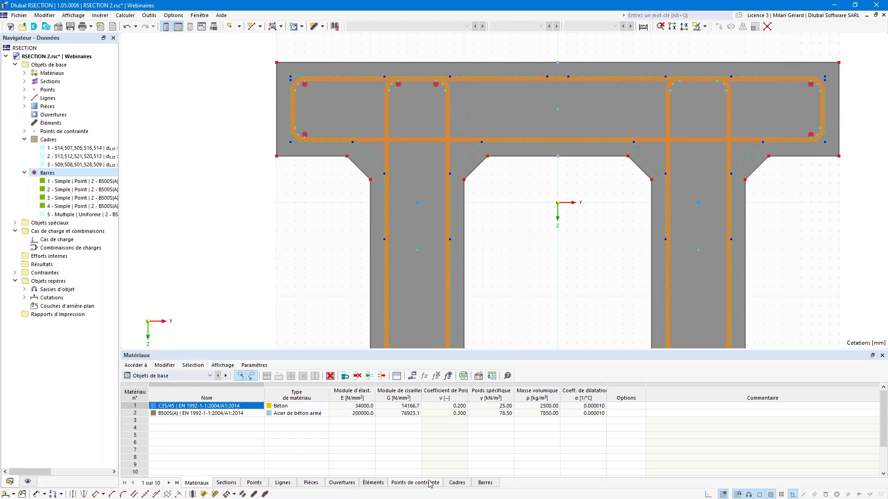
left_click(485, 483)
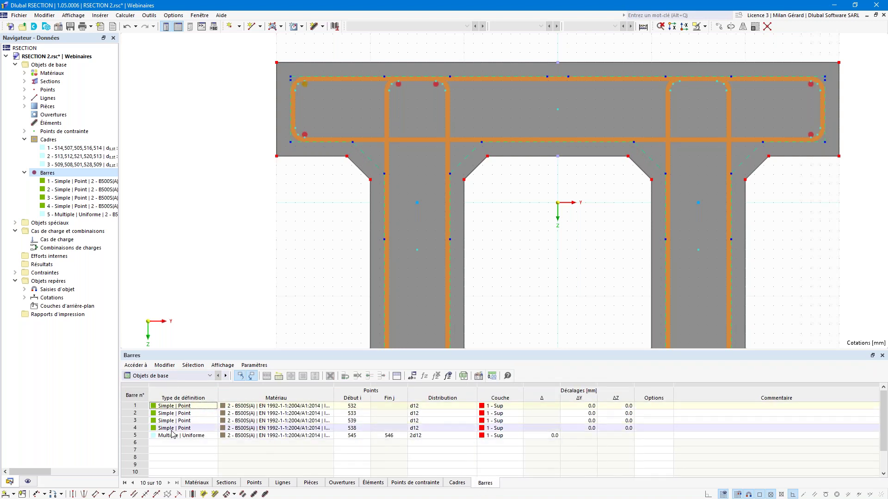
left_click(134, 438)
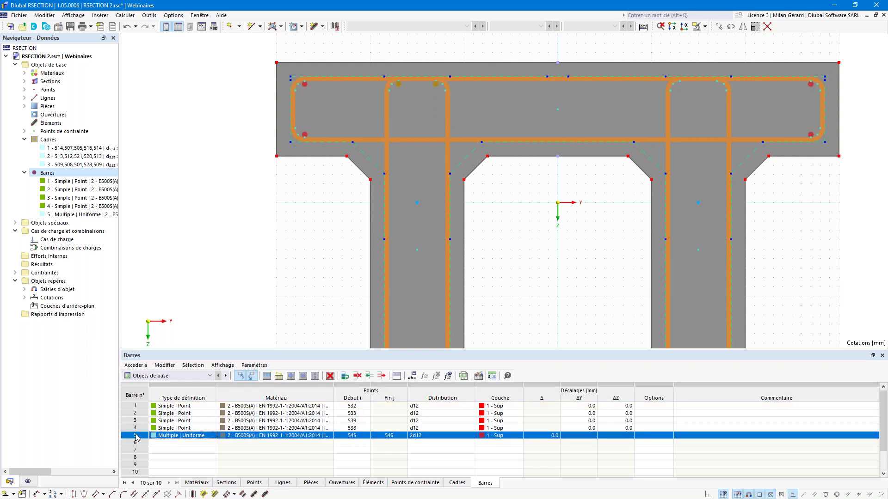
right_click(137, 437)
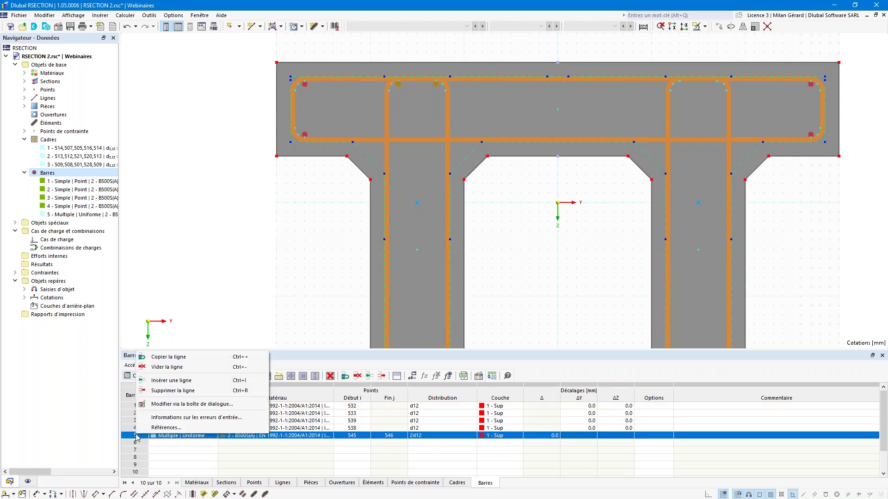
left_click(159, 357)
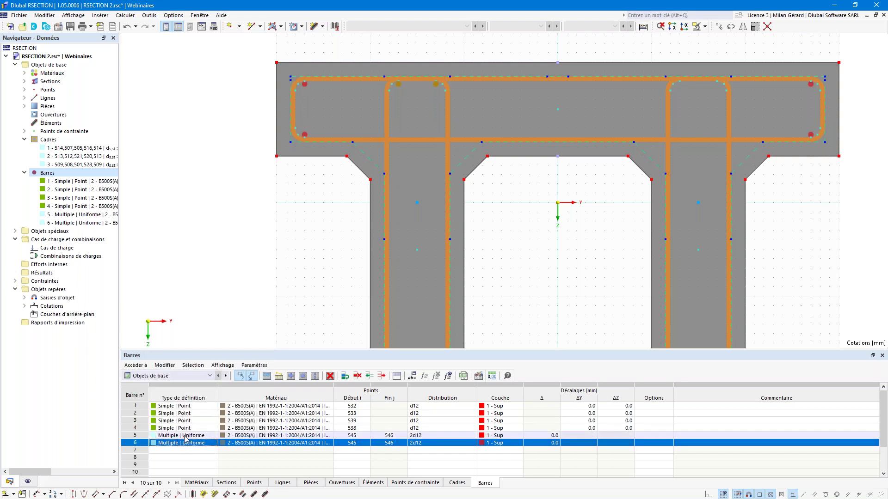
Reassign the copied bar row to start point 558 and end point 559, at the top of the second web stirrup, keeping distribution 2d12.
left_click(185, 442)
left_click(350, 444)
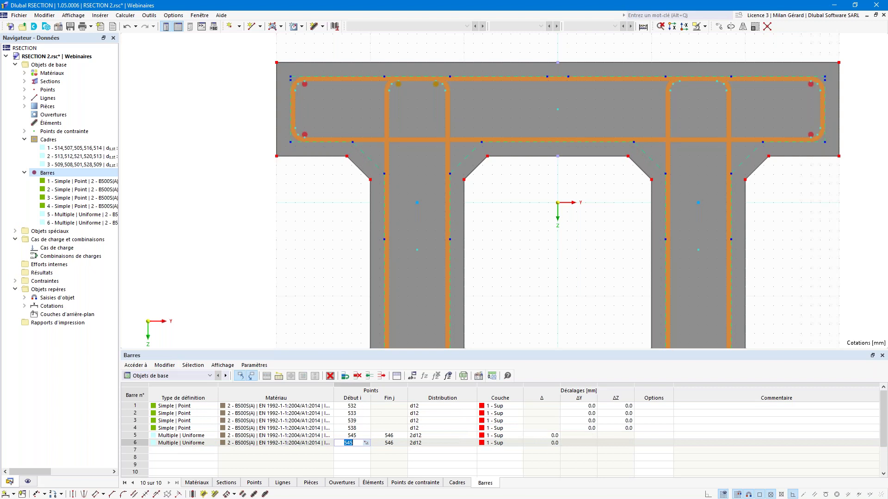
left_click(365, 443)
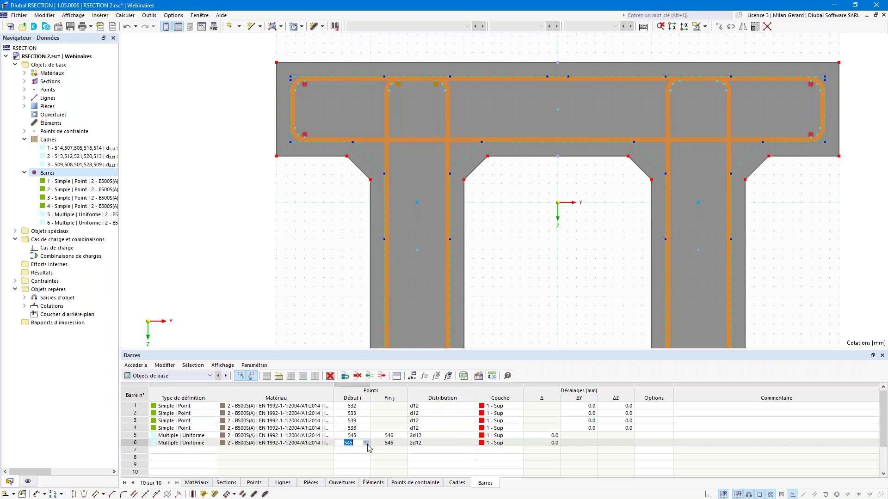
left_click(679, 83)
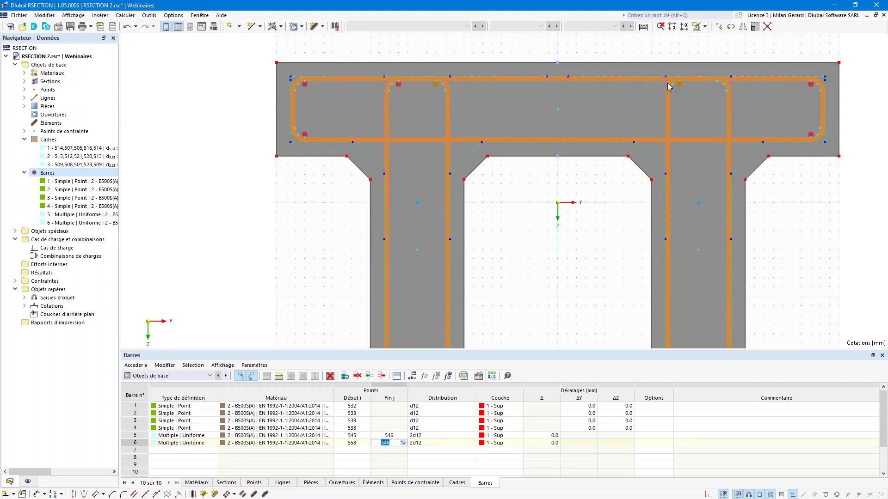
left_click(402, 444)
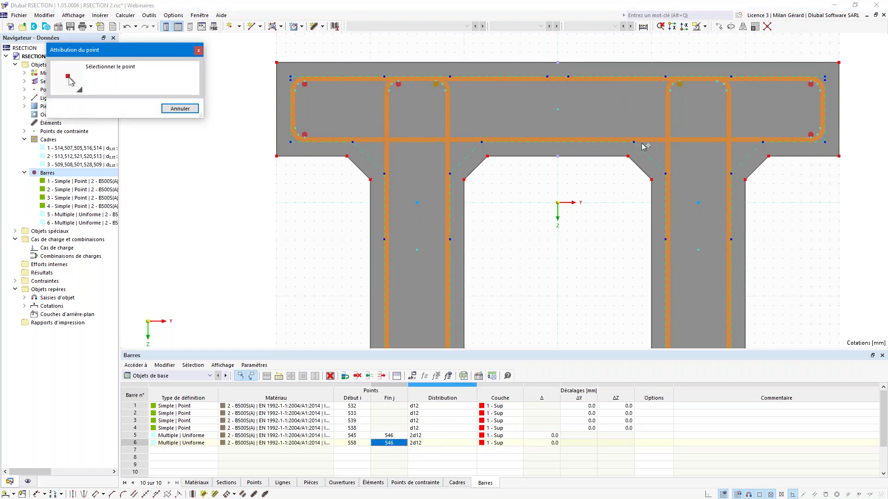
left_click(717, 82)
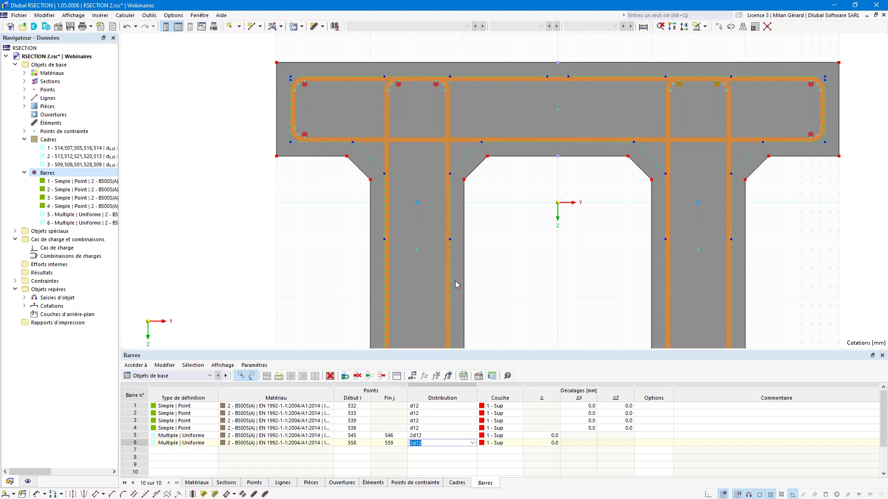
key("Return")
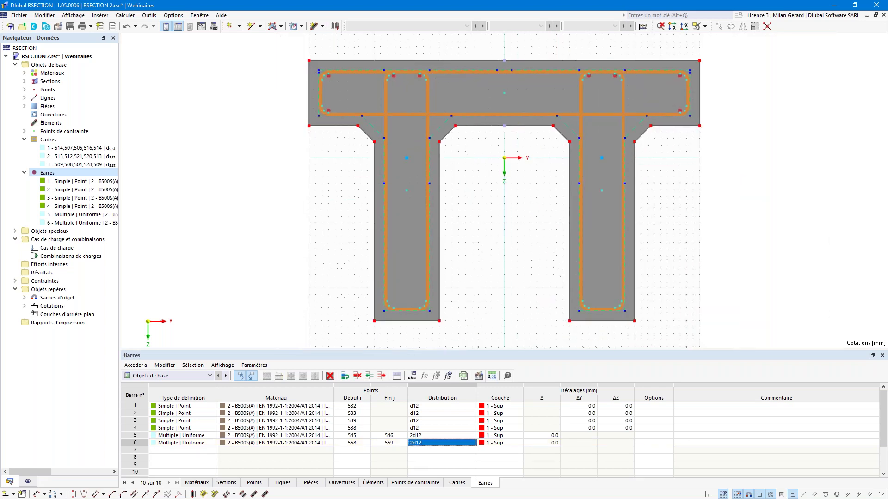
Start a new Multiple | Variable bar row in layer Sup from point 546 to point 558, between the two web stirrups.
right_click(90, 175)
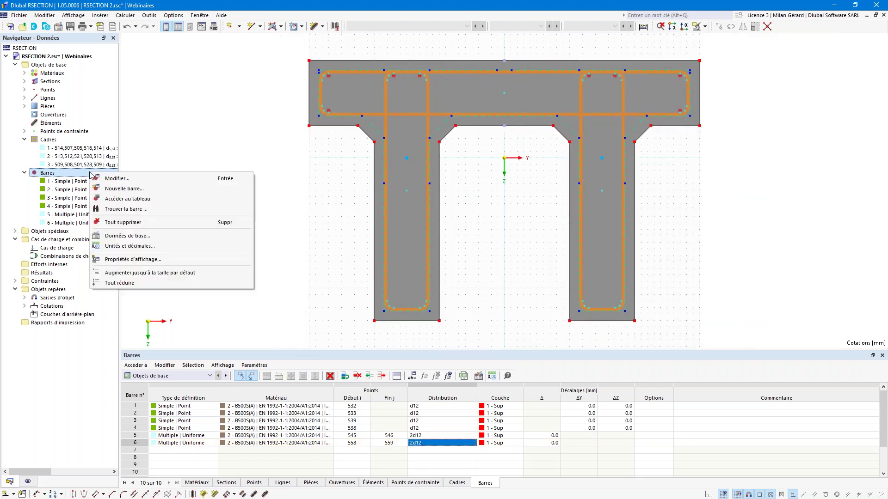
left_click(107, 189)
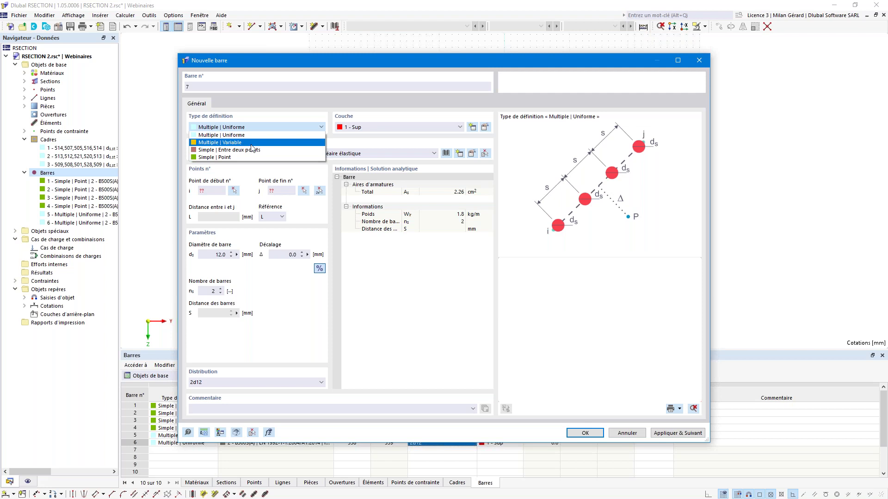
left_click(251, 144)
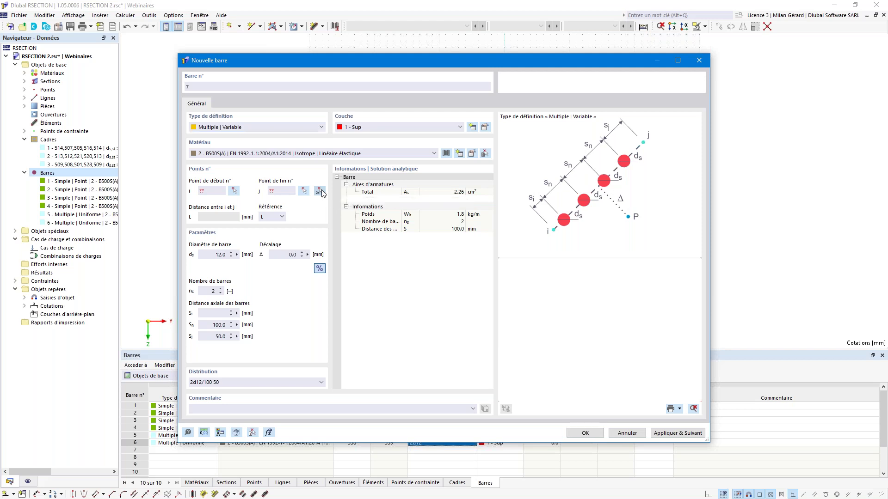
left_click(319, 191)
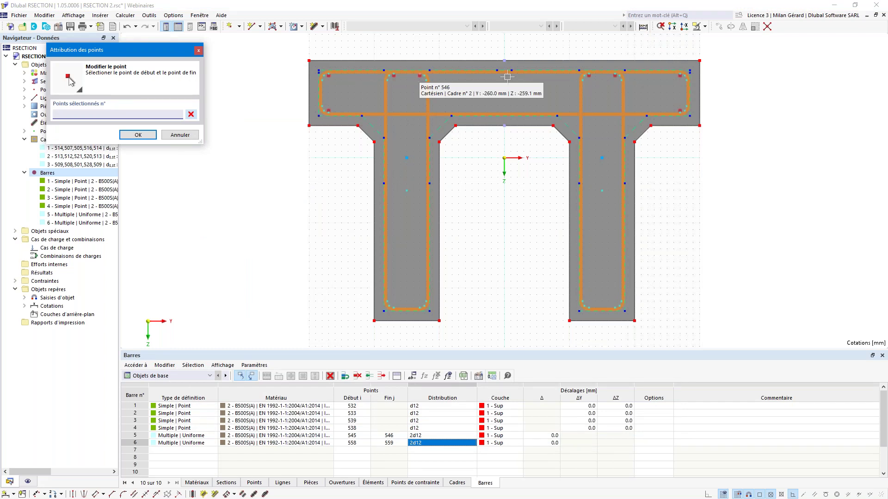
left_click(420, 72)
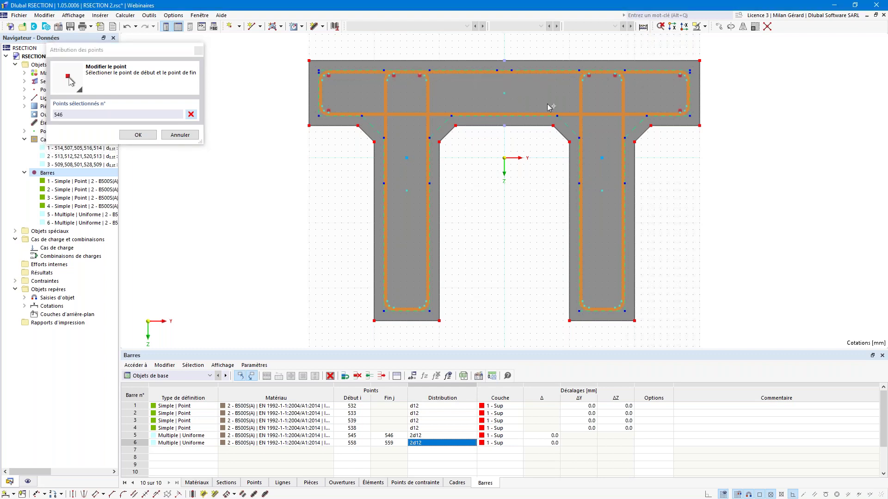
left_click(587, 72)
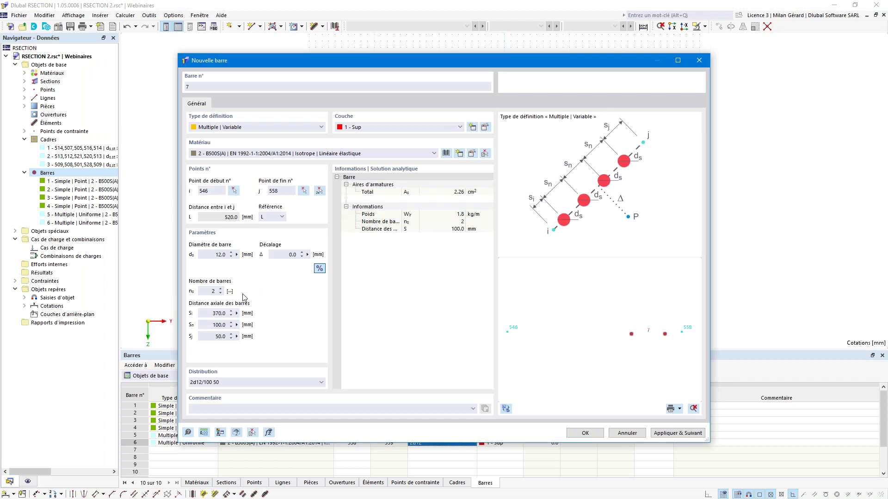
Show the full section in the bar preview and set the variable row's number of bars to 4.
left_click(506, 409)
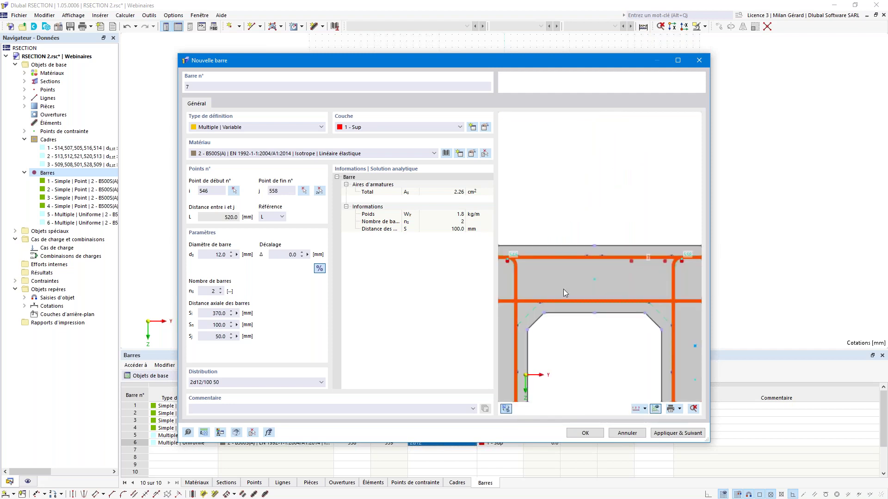
scroll(596, 284, "down", 3)
scroll(606, 275, "up", 4)
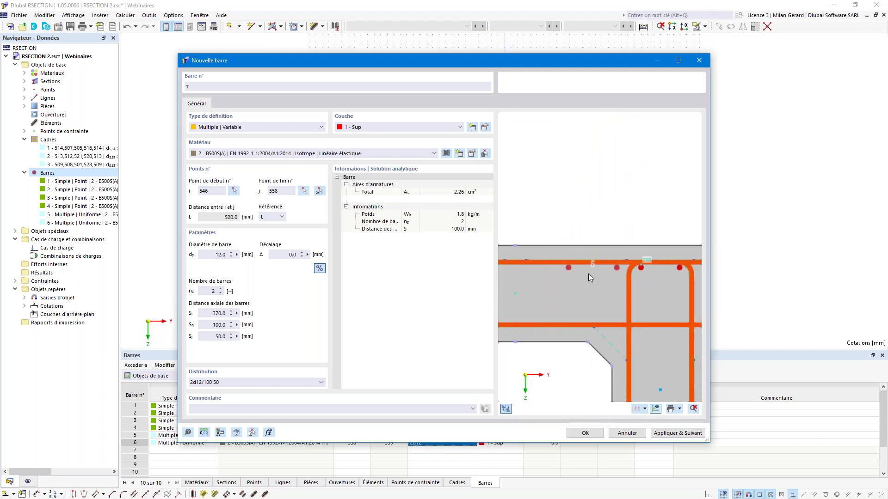
scroll(601, 268, "down", 3)
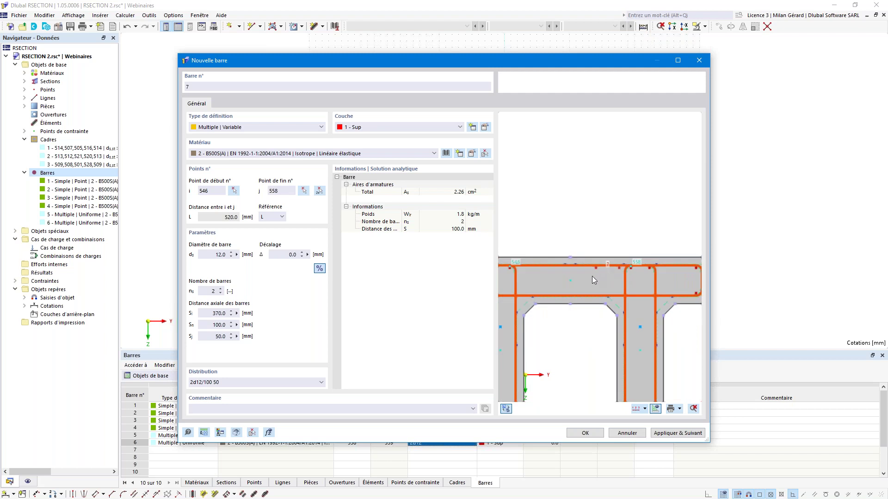
left_click(221, 289)
left_click(221, 289)
scroll(620, 268, "down", 2)
scroll(636, 276, "up", 1)
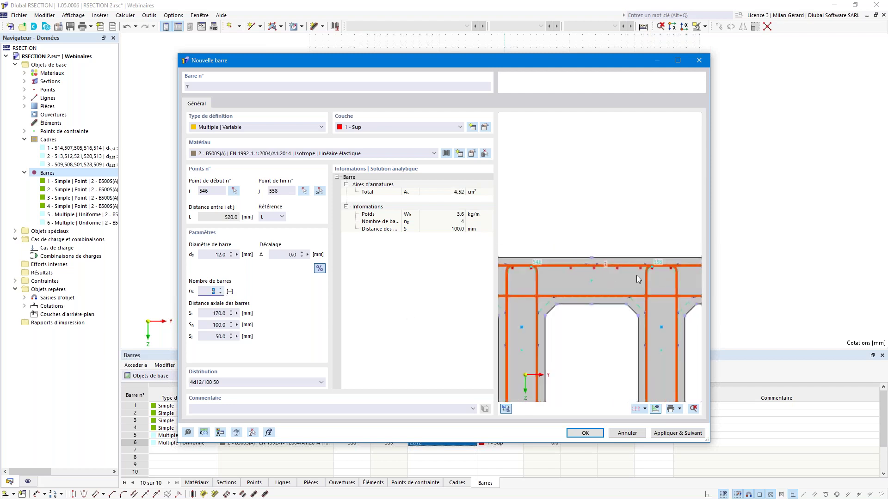
Set the variable row's axial distances to Si 35 mm and Sn 150 mm, and select the Sj distance.
double_click(209, 313)
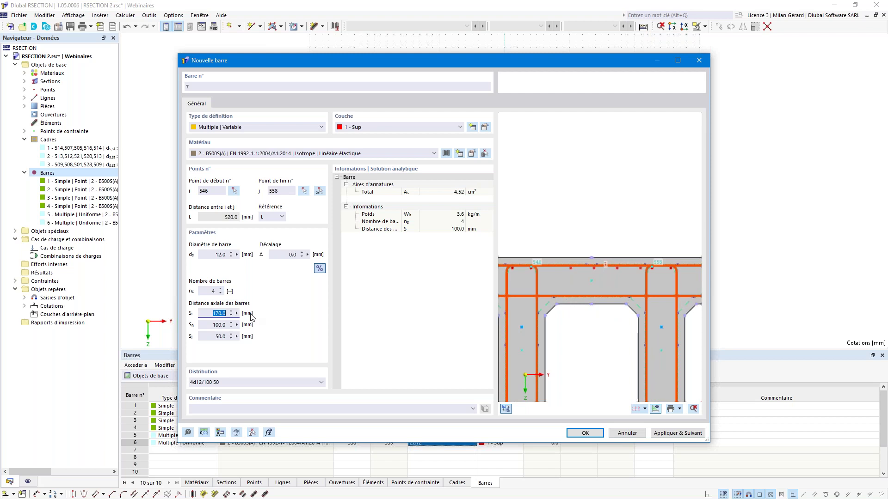
type("35")
left_click(216, 324)
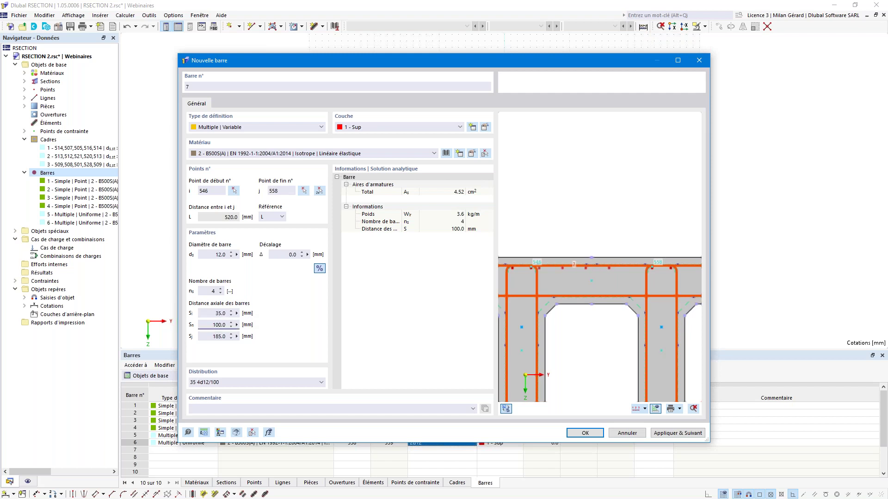
double_click(217, 325)
type("150")
left_click(217, 339)
double_click(220, 336)
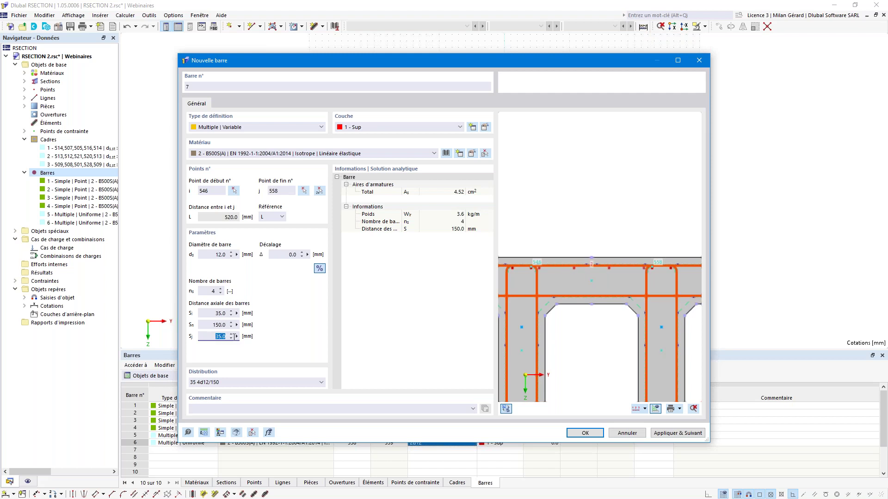
Finish the variable row of four 12 mm bars between points 546 and 558, with axial distances 35, 150 and 35 mm.
left_click(220, 313)
left_click(597, 437)
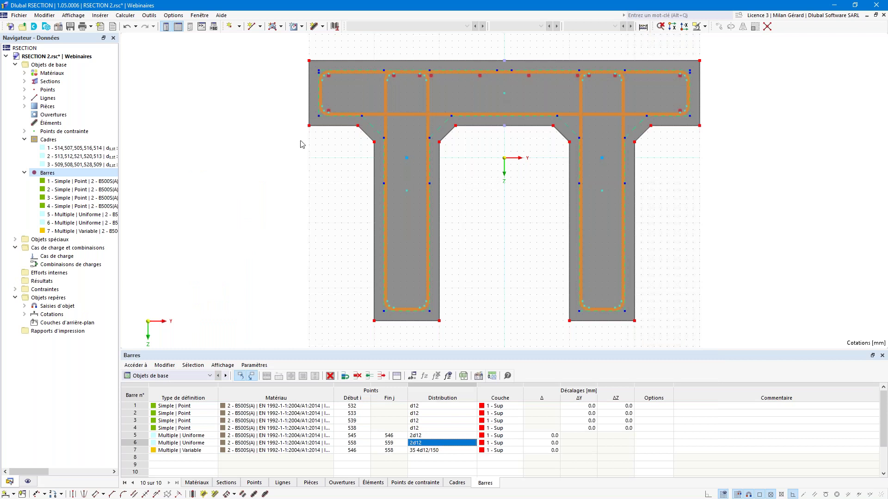
Start a new bar object with definition type Multiple | Uniforme on layer 2 - Inf.
right_click(89, 177)
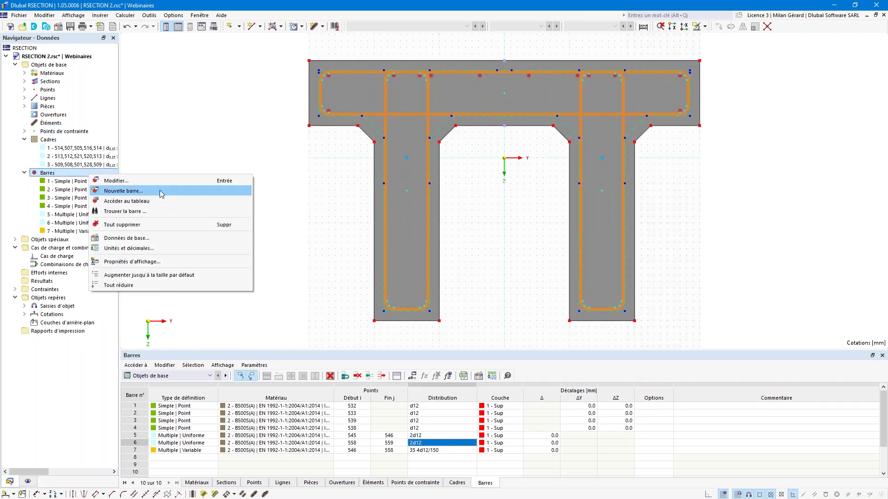
left_click(161, 194)
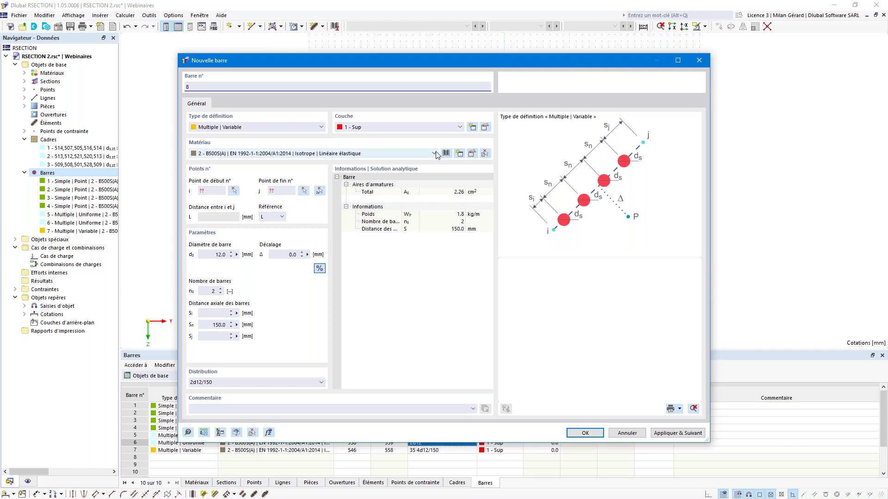
left_click(252, 126)
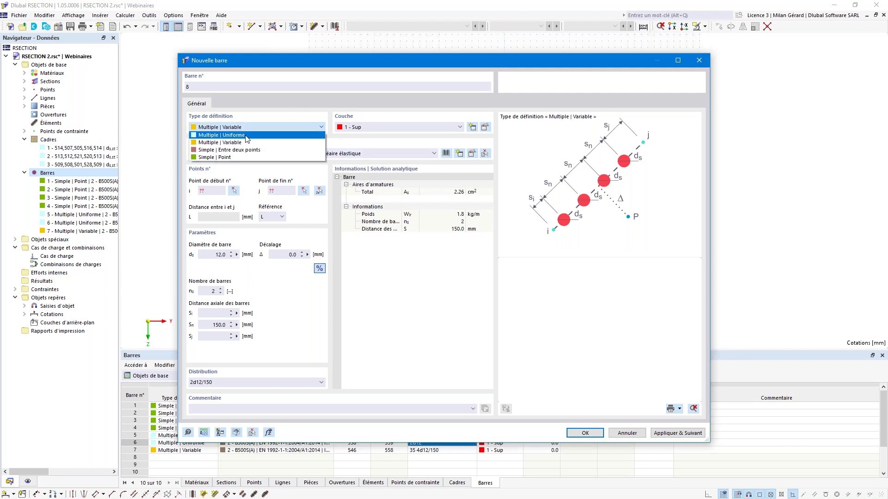
left_click(245, 135)
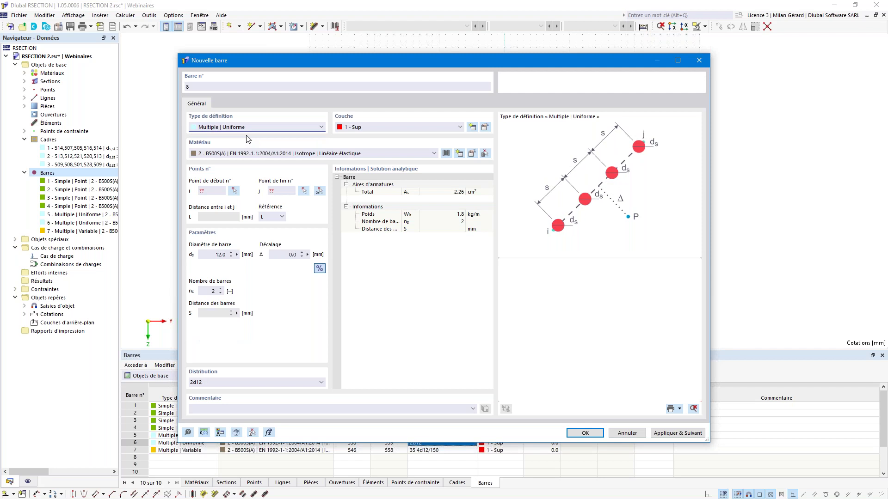
left_click(355, 128)
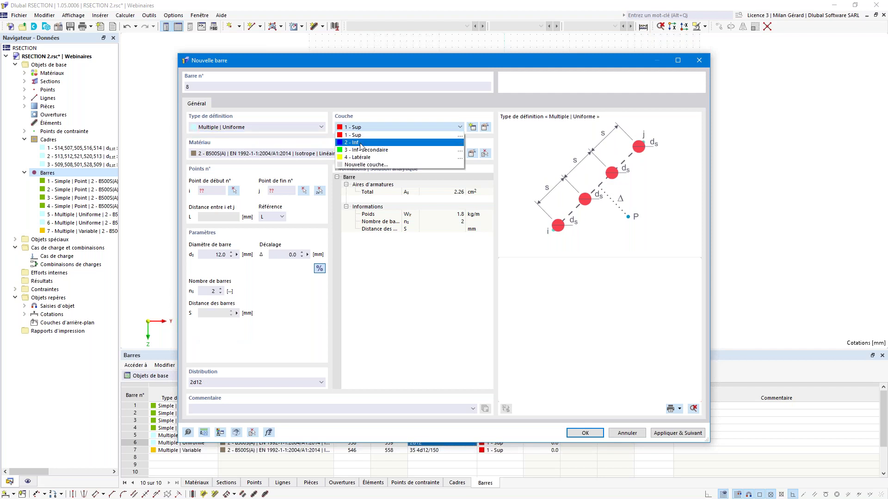
left_click(360, 145)
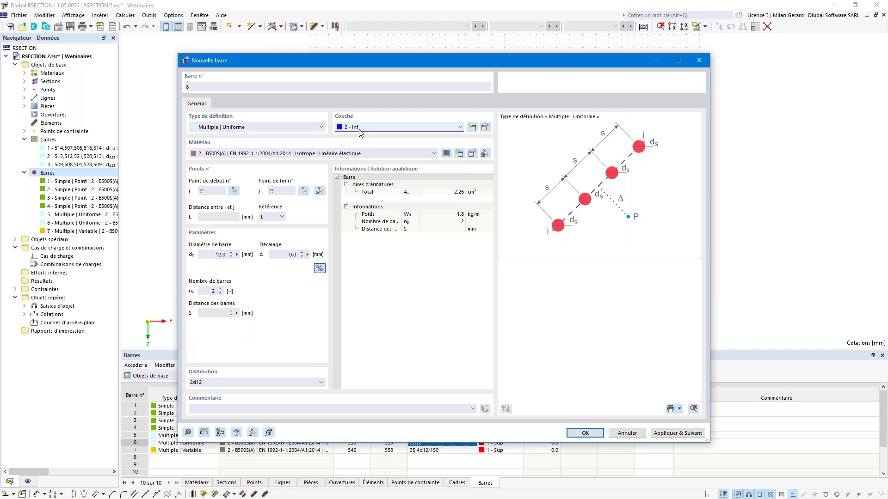
Place the row between points 552 and 551 at the foot of the left web, set the diameter to 20 mm and apply it.
left_click(318, 192)
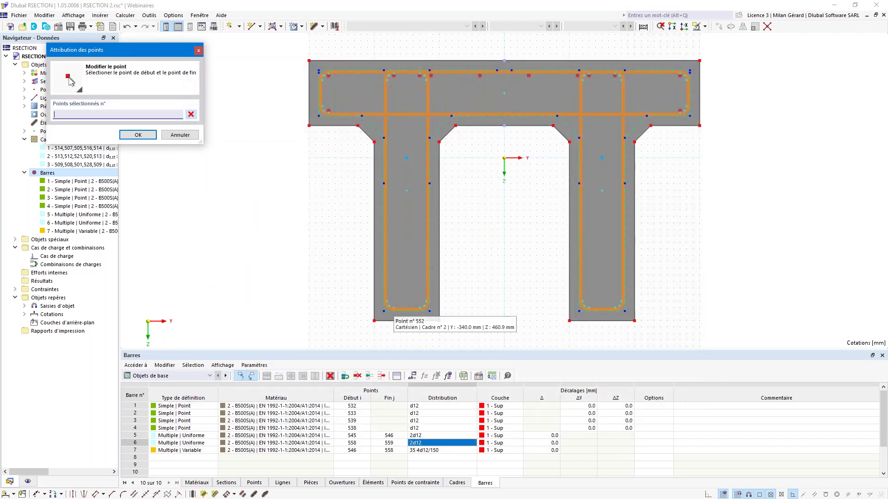
left_click(391, 309)
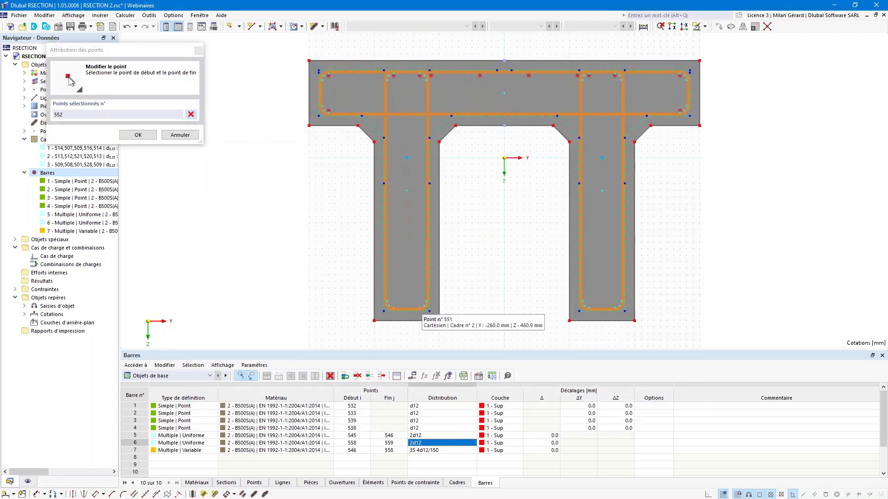
left_click(421, 307)
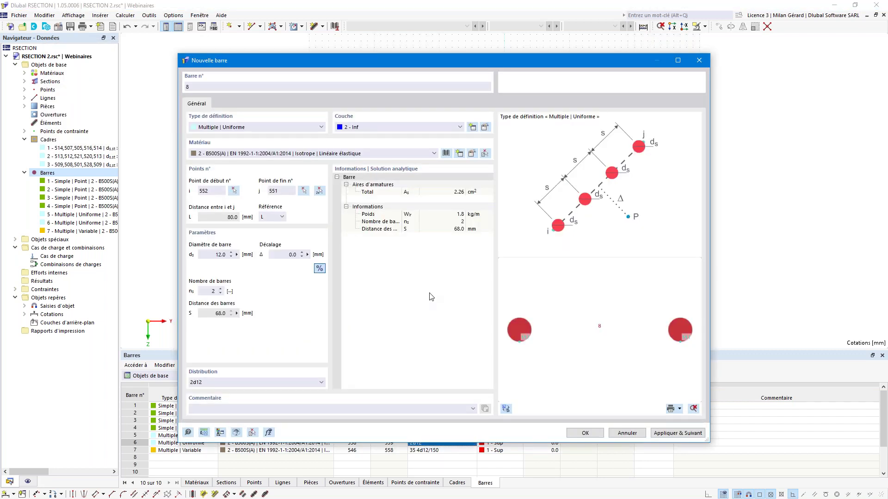
left_click(215, 255)
type("20")
left_click(667, 432)
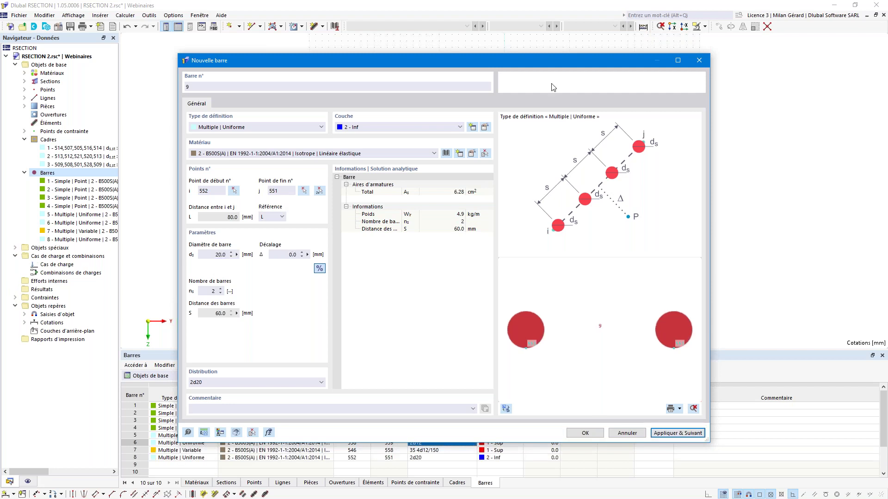
Add an identical row of two 20 mm bars between points 565 and 564 at the foot of the right web.
left_click_drag(550, 64, 550, 138)
left_click_drag(448, 135, 434, 370)
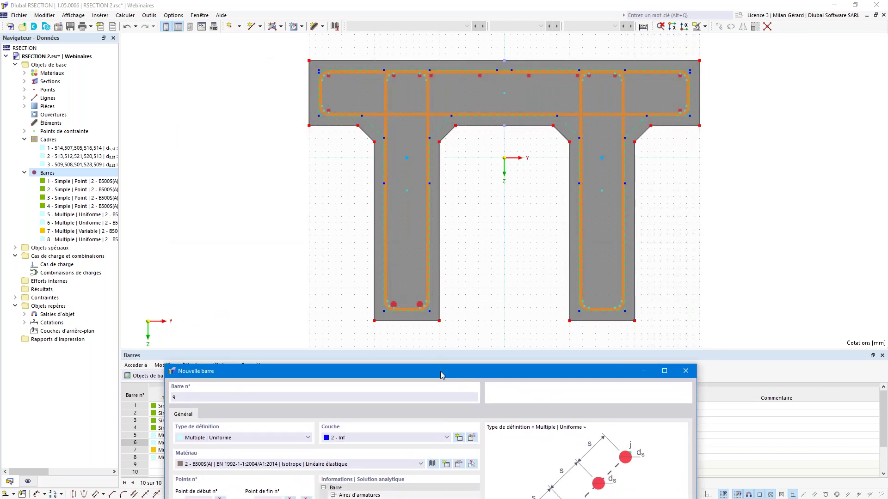
left_click_drag(440, 371, 476, 59)
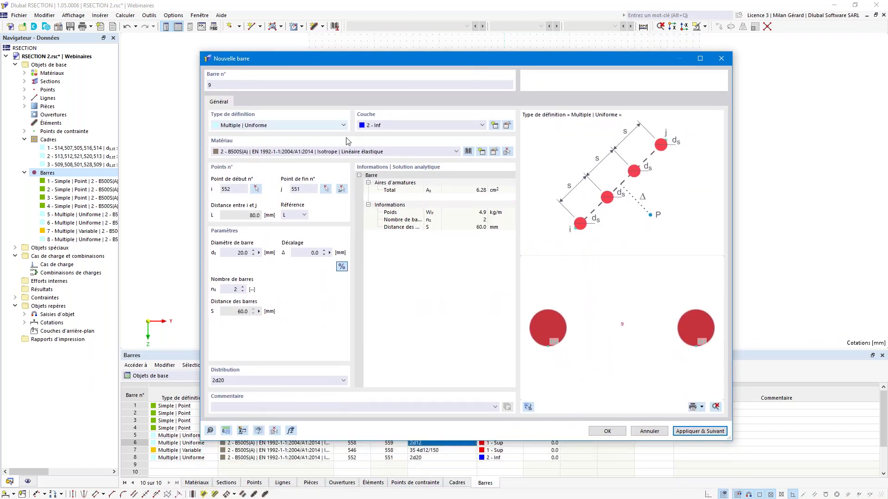
left_click(343, 190)
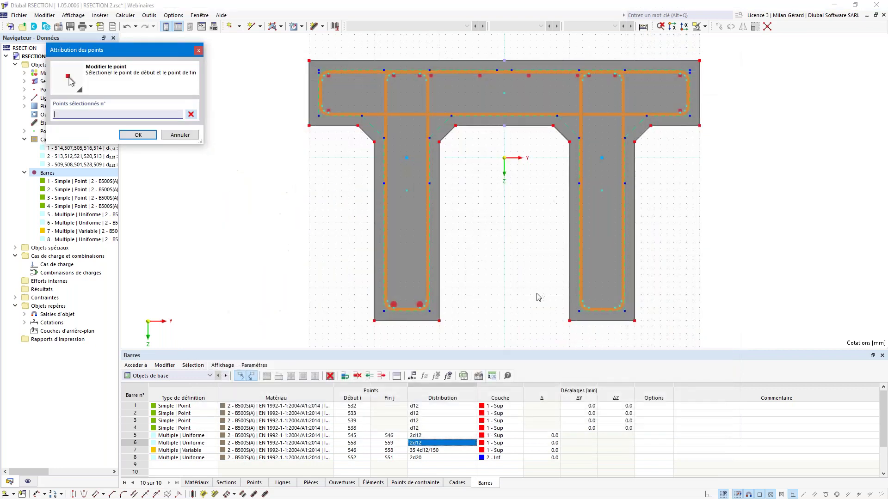
left_click(588, 306)
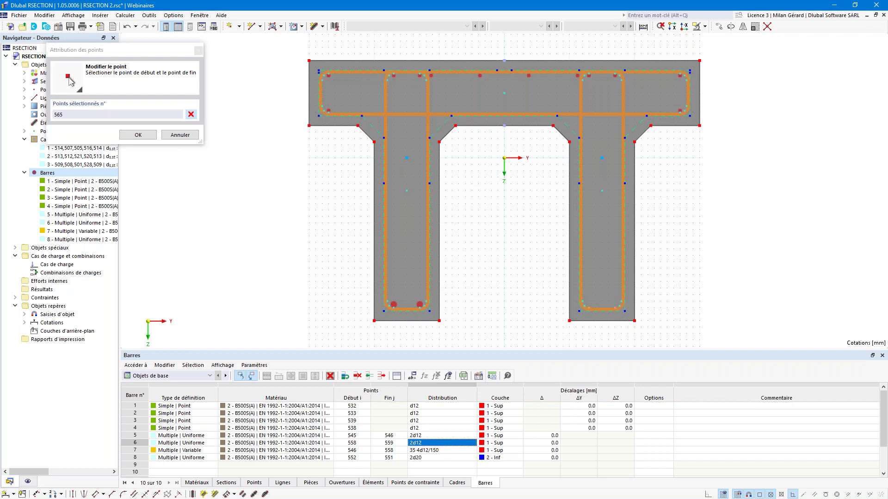
left_click(615, 309)
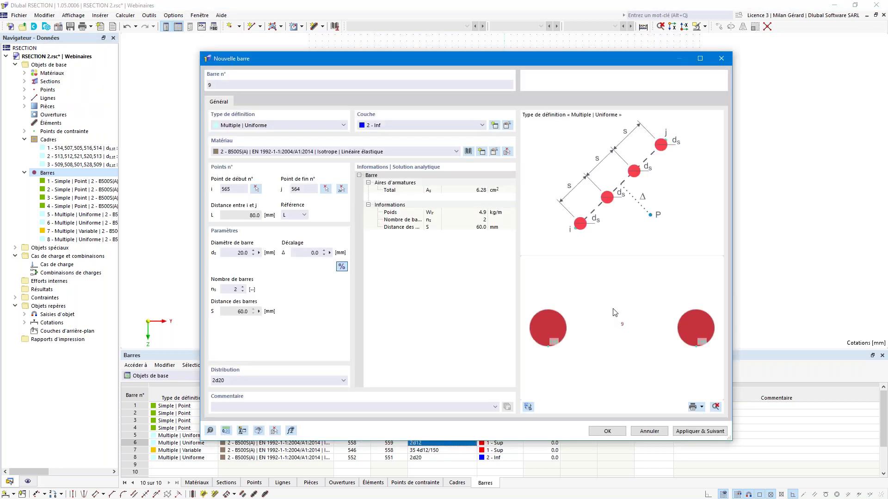
left_click(608, 431)
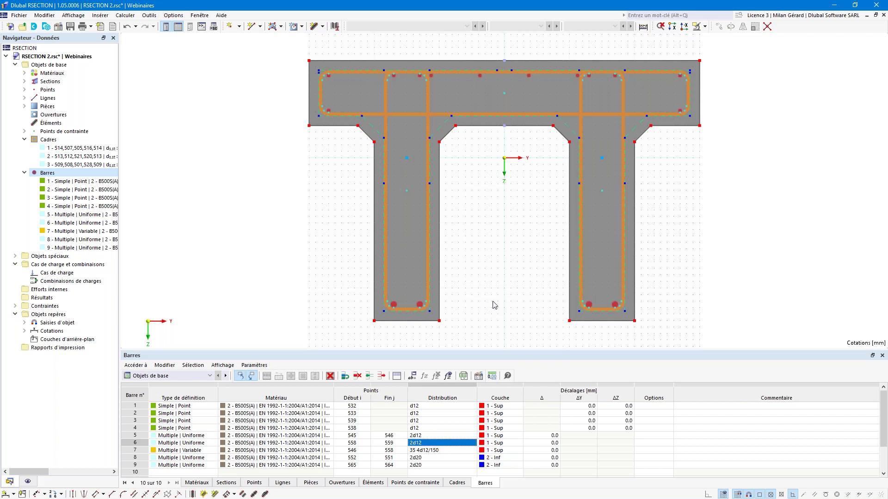
Start another uniform bar row between points 554 and 549 in the left web and set the number of bars to 3.
left_click(68, 174)
right_click(68, 175)
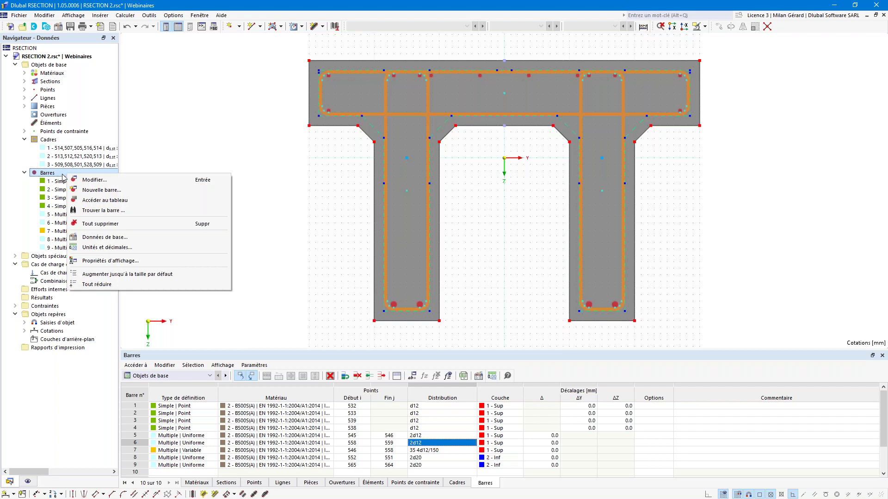
left_click(132, 189)
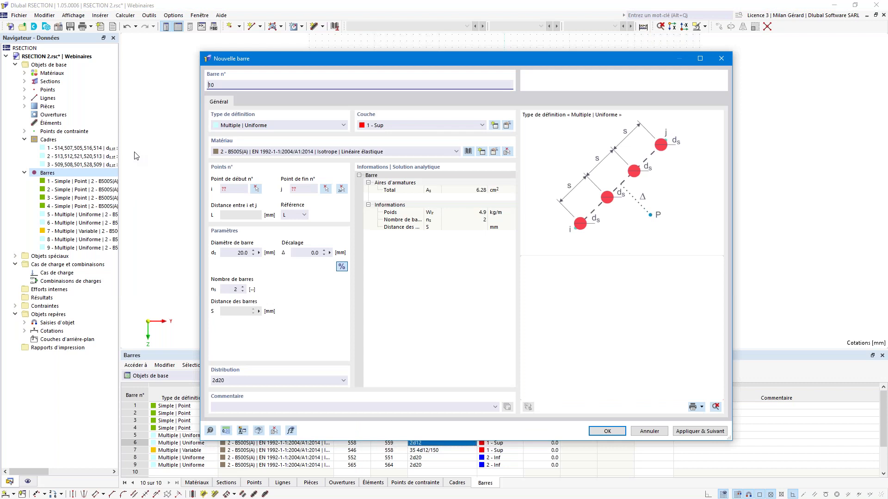
left_click(341, 191)
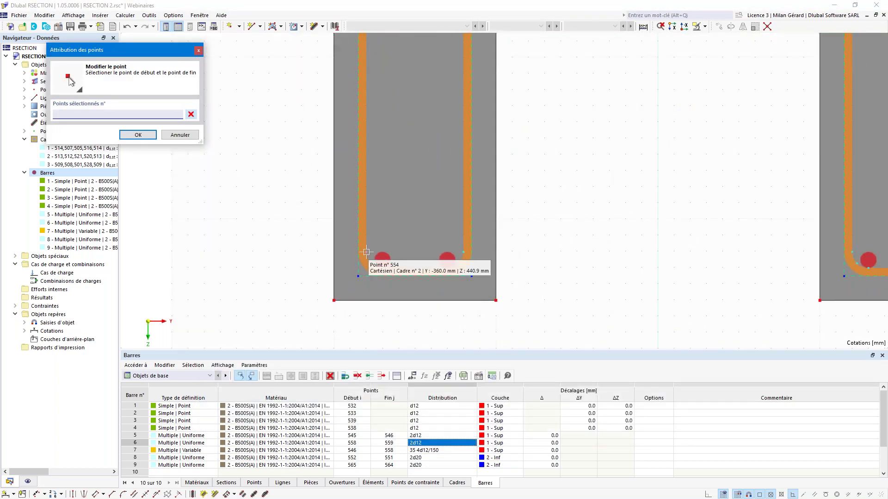
left_click(366, 252)
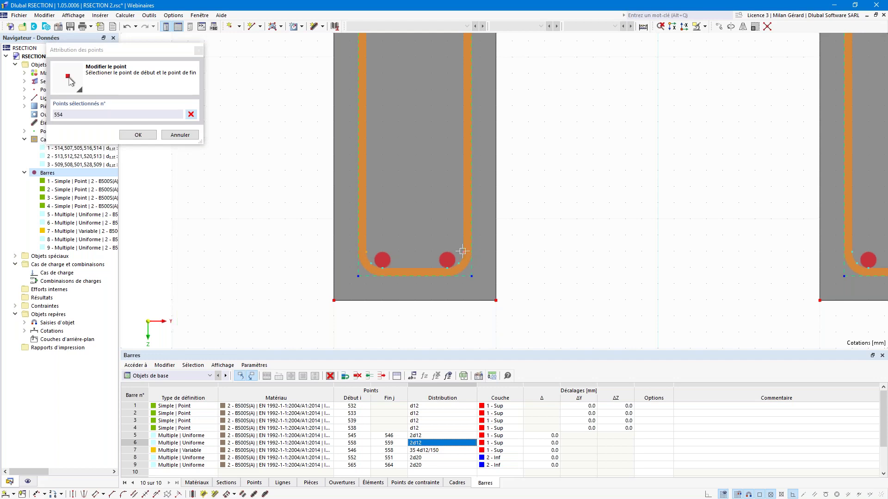
left_click(462, 252)
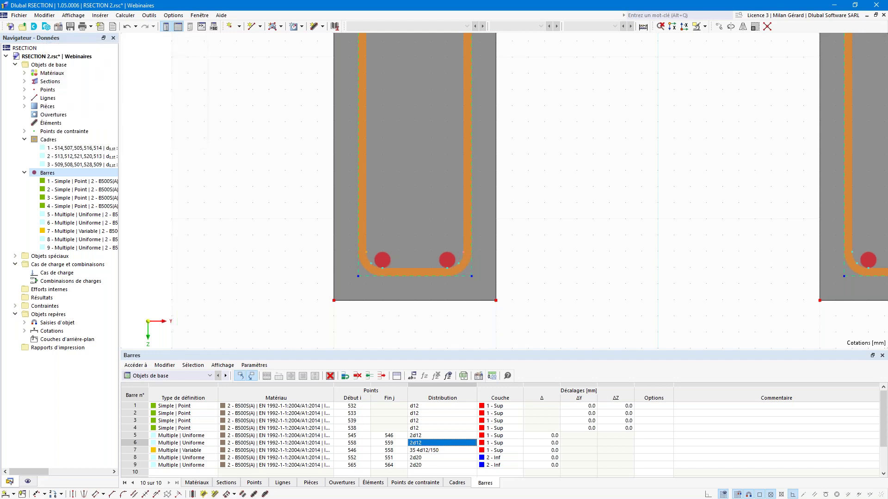
left_click(243, 287)
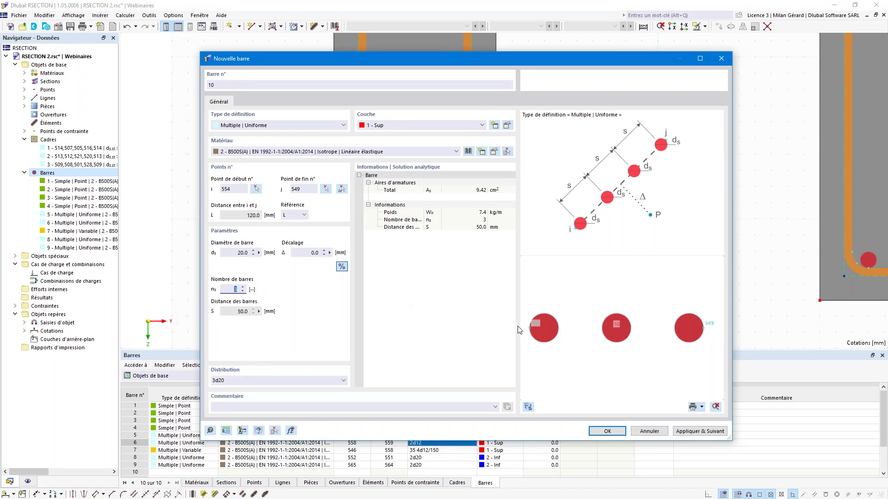
Show the row in the section preview, set its offset to 30 mm and apply it.
left_click(528, 406)
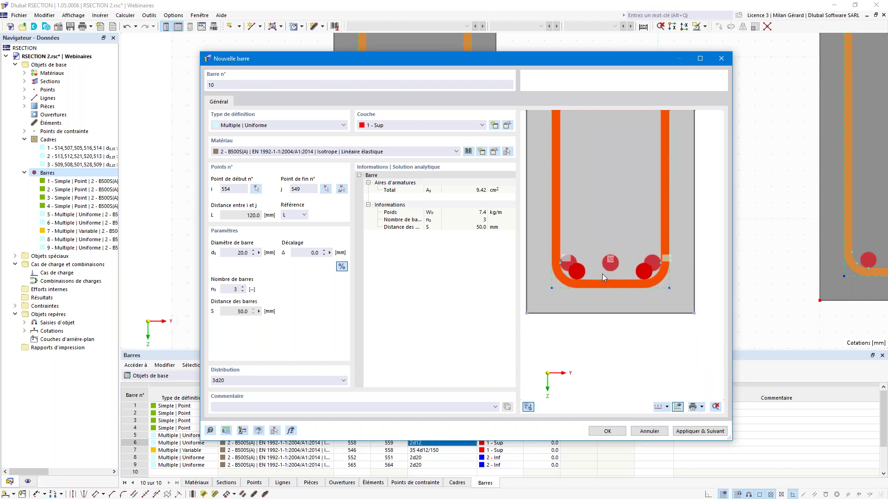
scroll(602, 273, "up", 2)
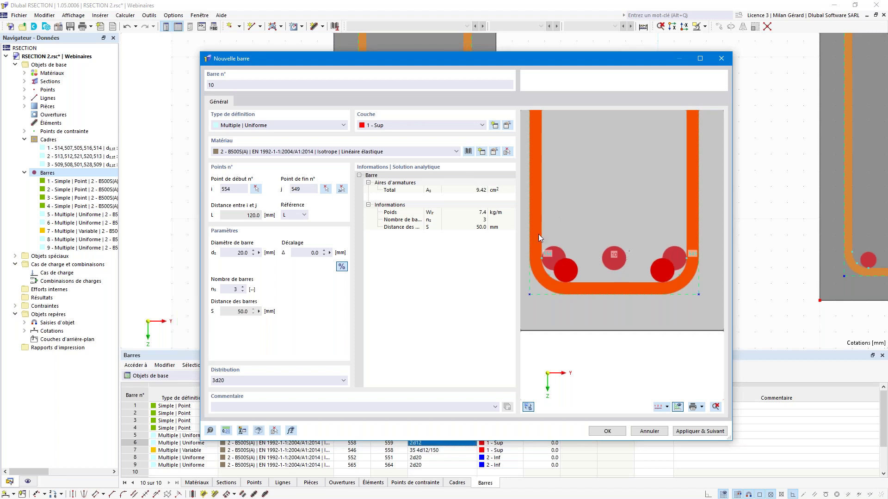
left_click(317, 253)
type("30")
left_click(628, 254)
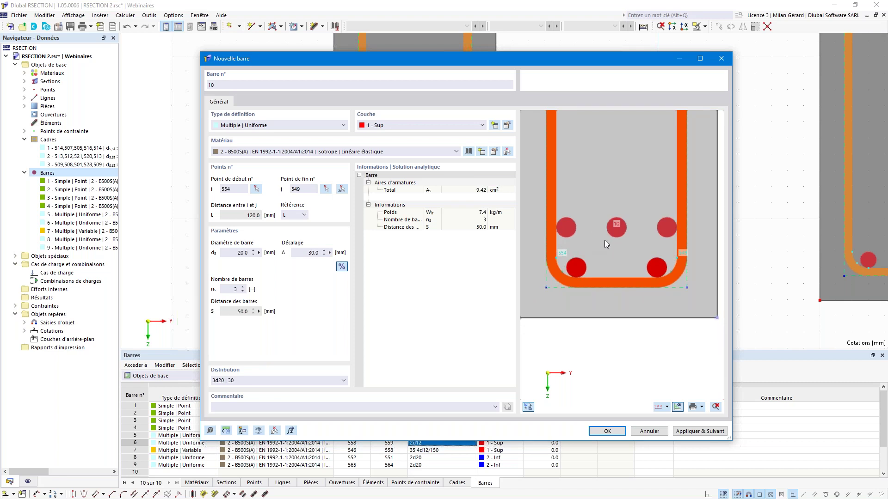
left_click(700, 431)
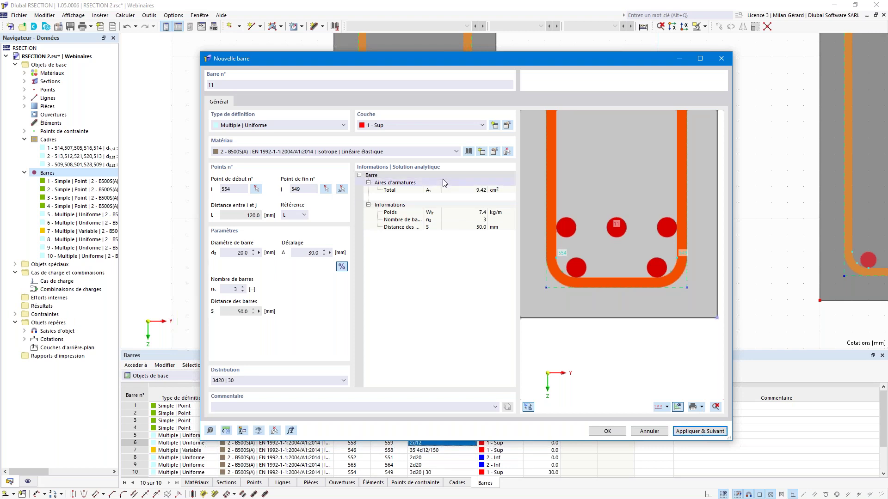
Add the same row of three 20 mm bars with 30 mm offset between points 567 and 562 in the right web.
left_click(341, 189)
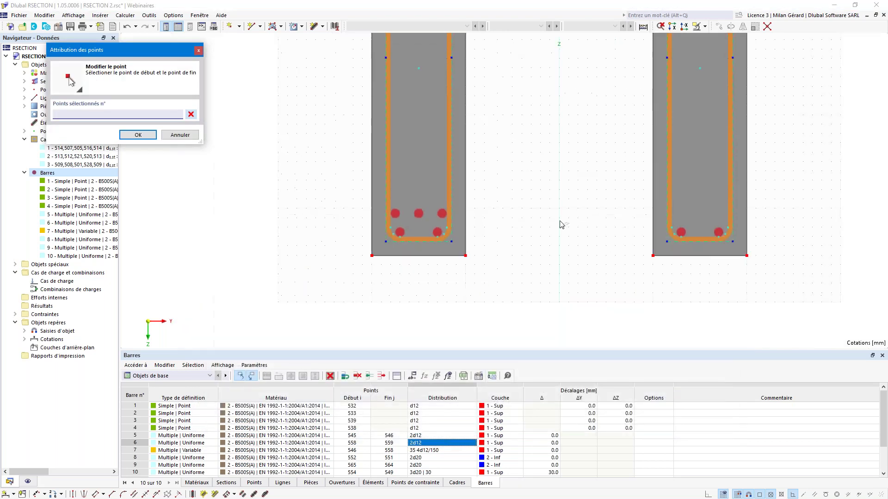
scroll(759, 238, "up", 1)
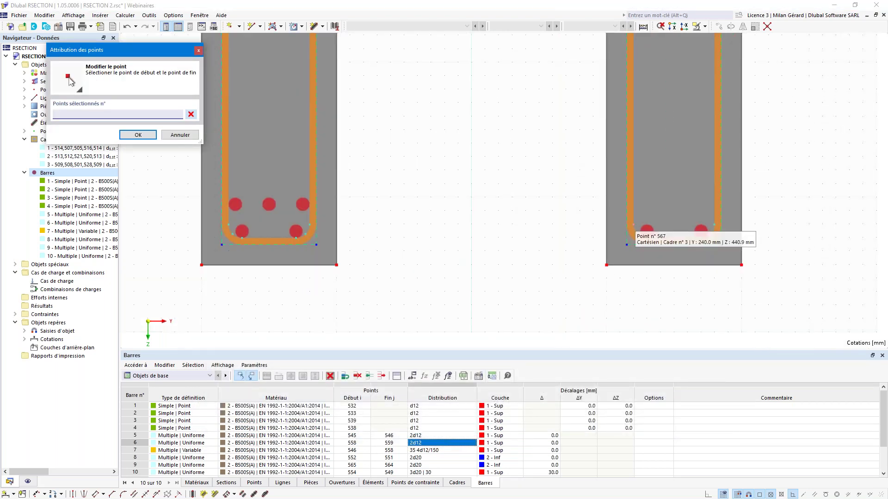
left_click(628, 225)
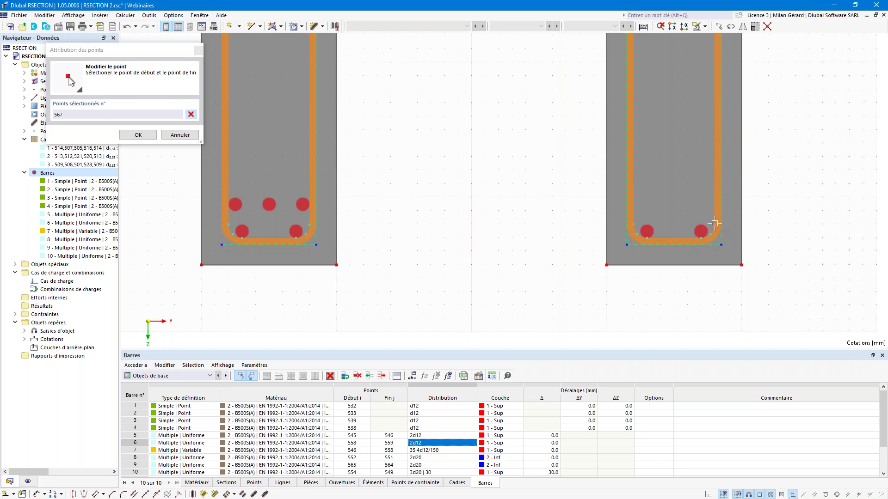
left_click(715, 224)
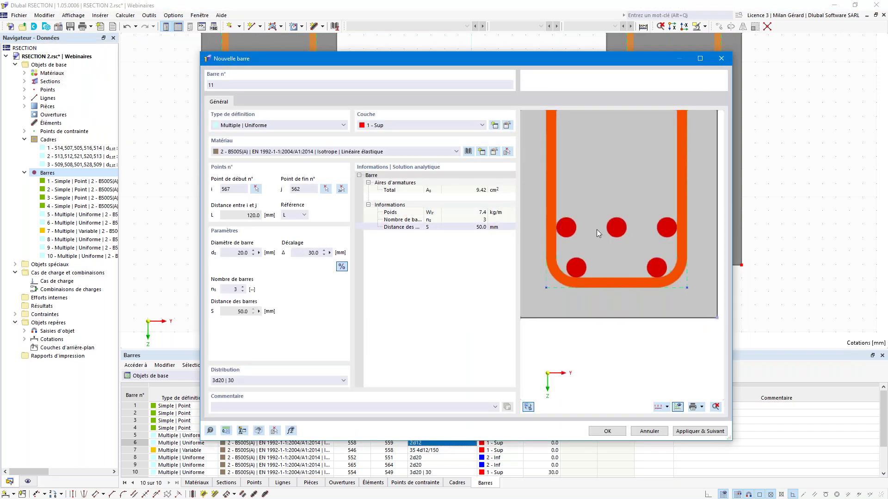
scroll(661, 229, "down", 5)
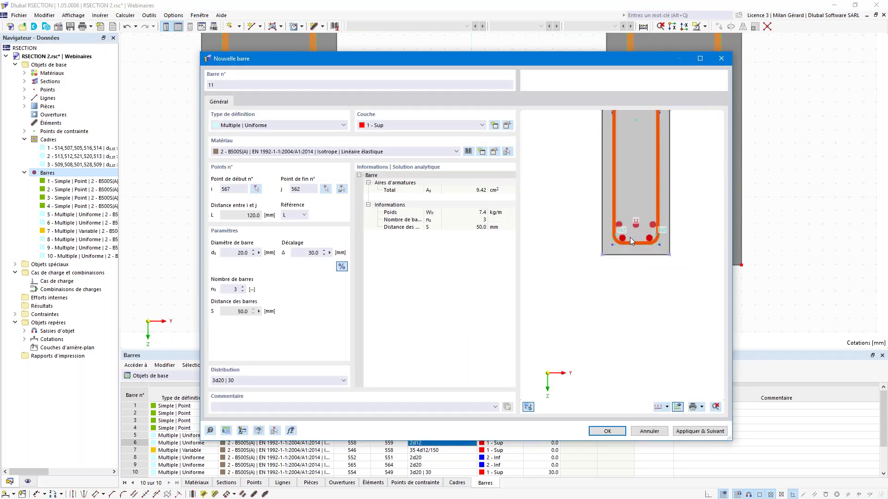
scroll(635, 238, "up", 2)
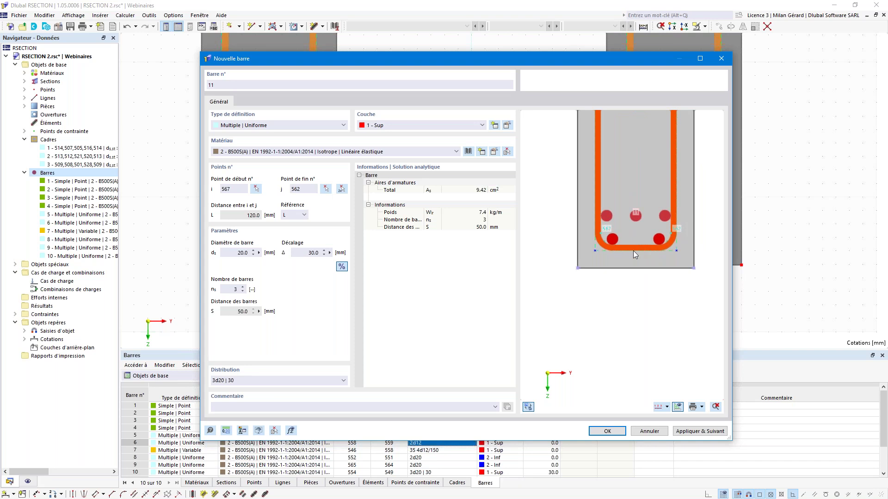
left_click(607, 432)
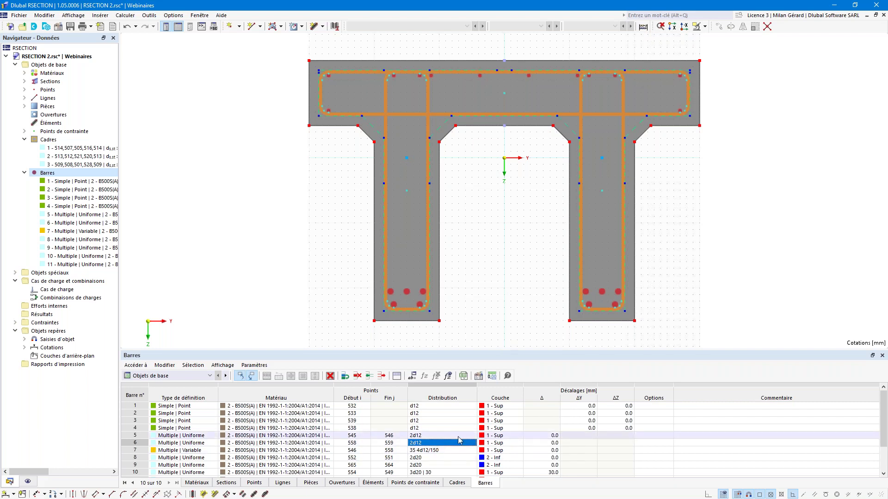
Assign the three-bar 20 mm rows 10 and 11 in both webs to layer 3 - Inf- Secondaire.
scroll(459, 437, "down", 1)
scroll(464, 440, "up", 1)
scroll(462, 438, "down", 1)
left_click(509, 451)
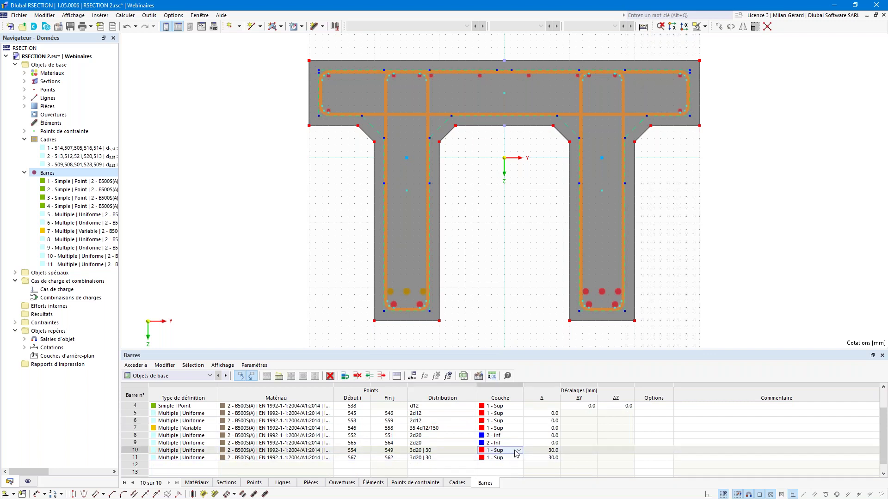
left_click(518, 451)
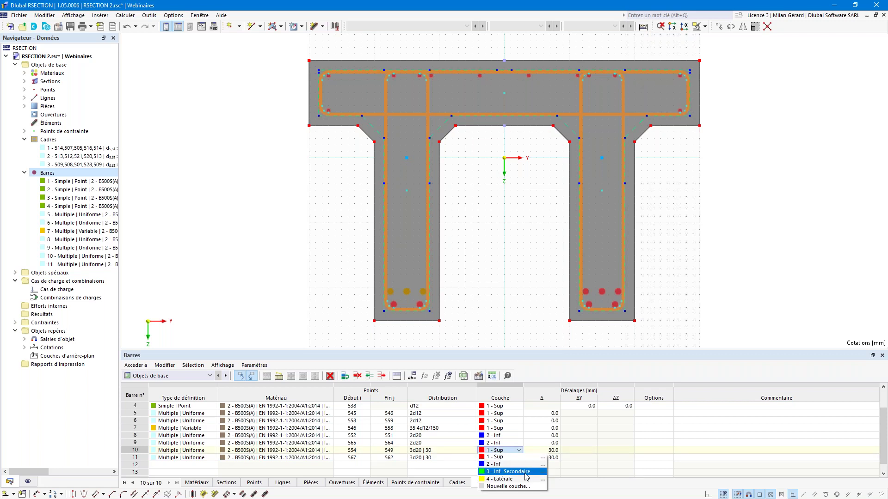
left_click(526, 471)
left_click(513, 458)
left_click(517, 458)
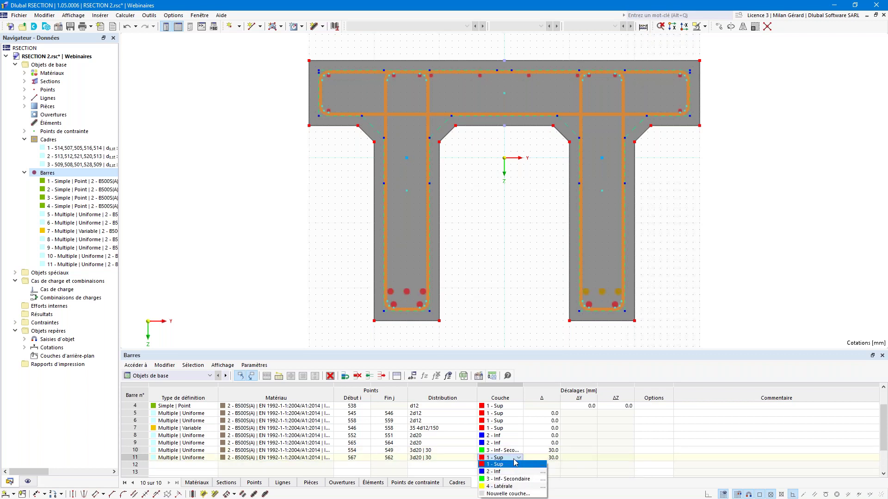
left_click(507, 479)
left_click(493, 466)
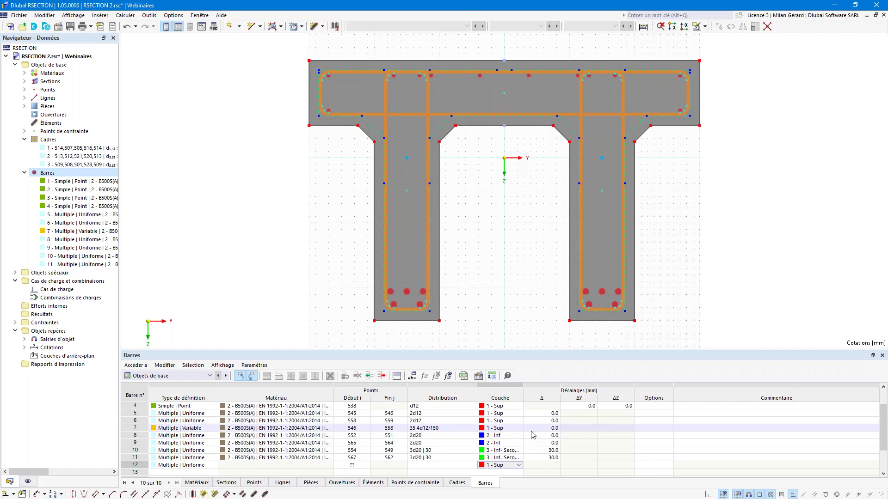
Start a new bar row with definition type Multiple | Variable and assign it to layer 4 - Latérale.
right_click(90, 175)
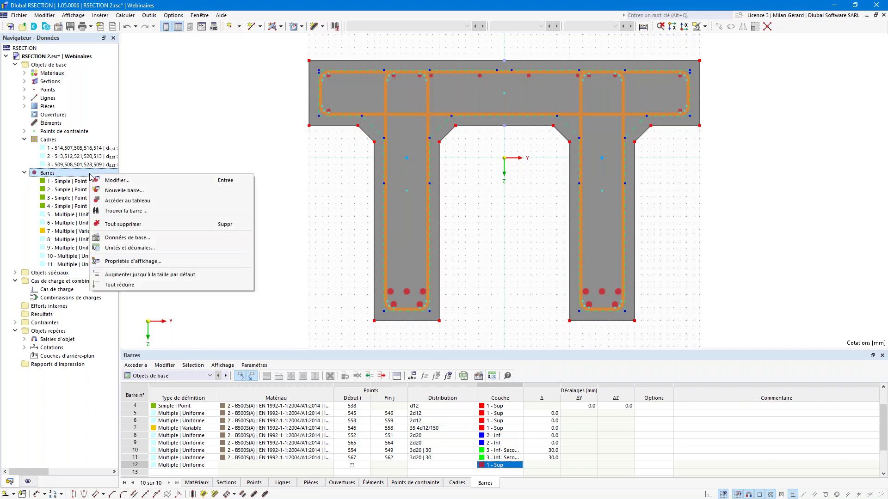
left_click(163, 192)
left_click(261, 126)
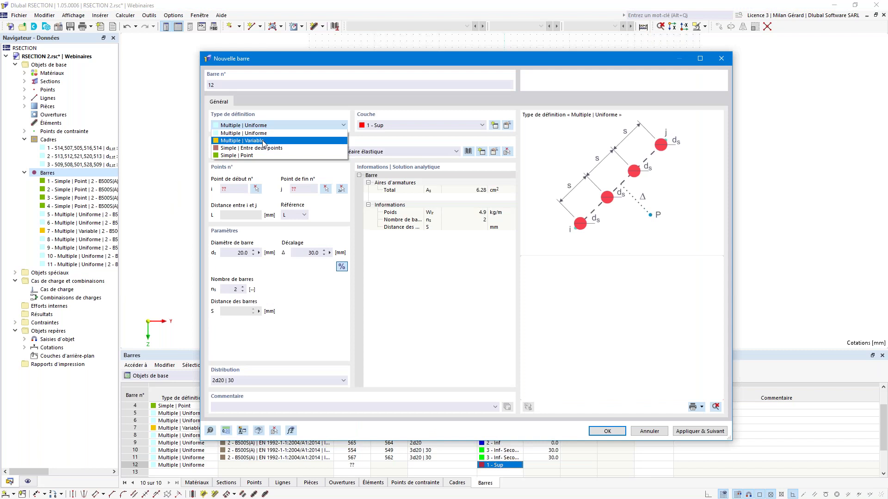
left_click(262, 141)
left_click(375, 126)
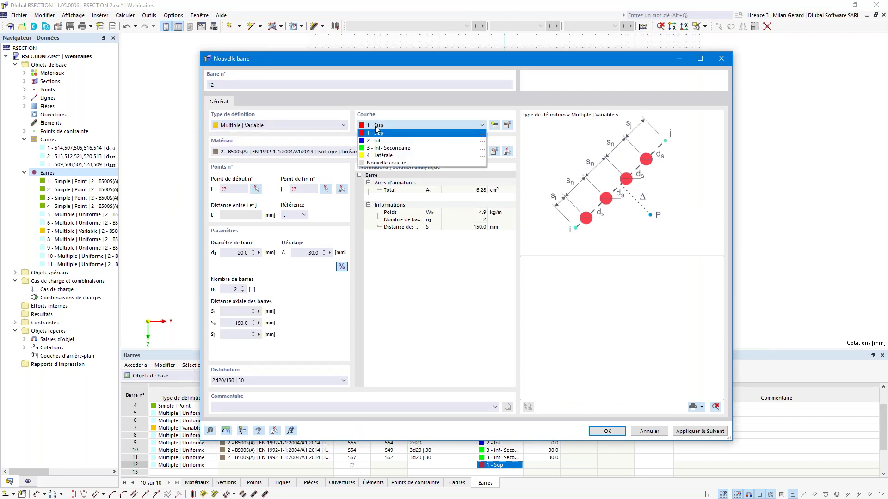
left_click(380, 155)
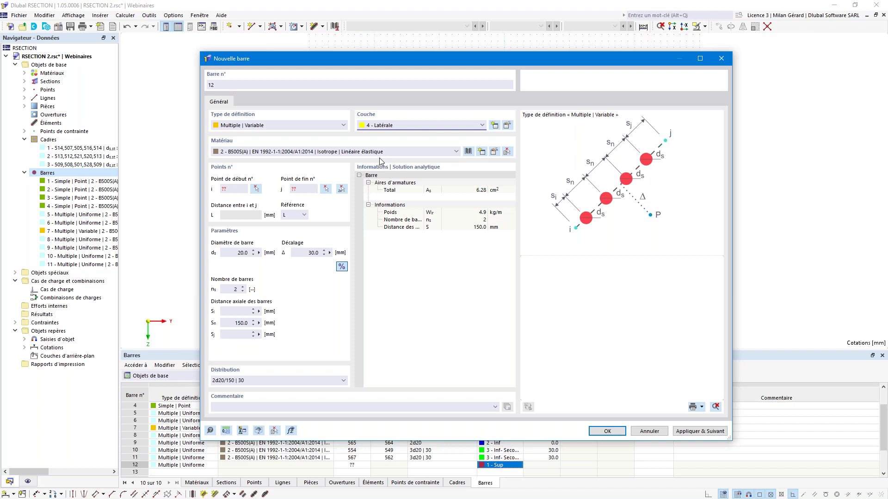
Pick points 543 and 554 on one side of the left web as the row's start and end, with start spacing 0 mm.
left_click(341, 189)
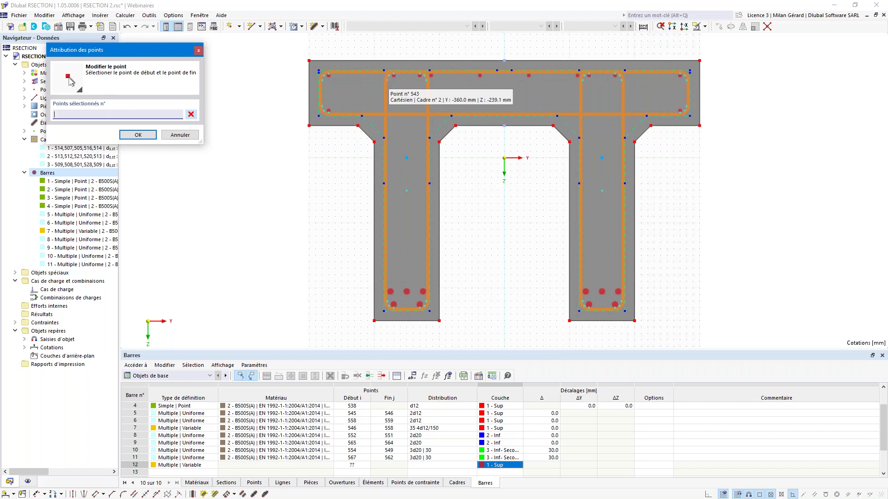
left_click(387, 80)
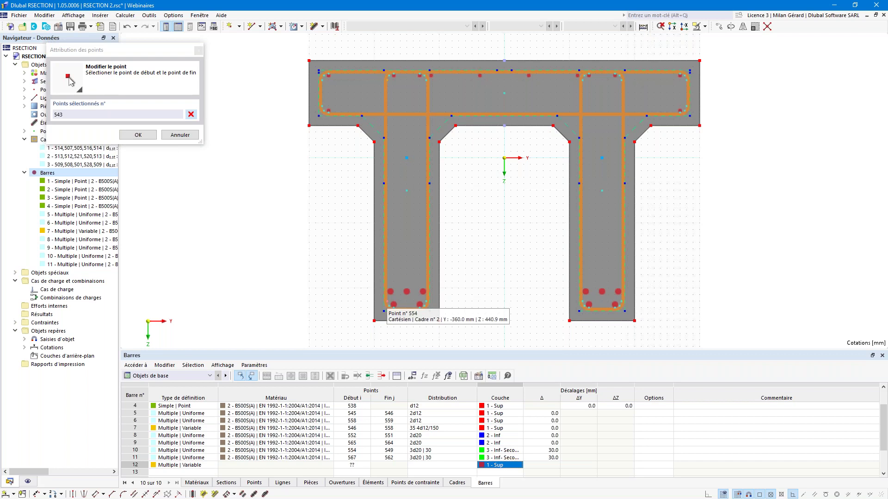
left_click(384, 311)
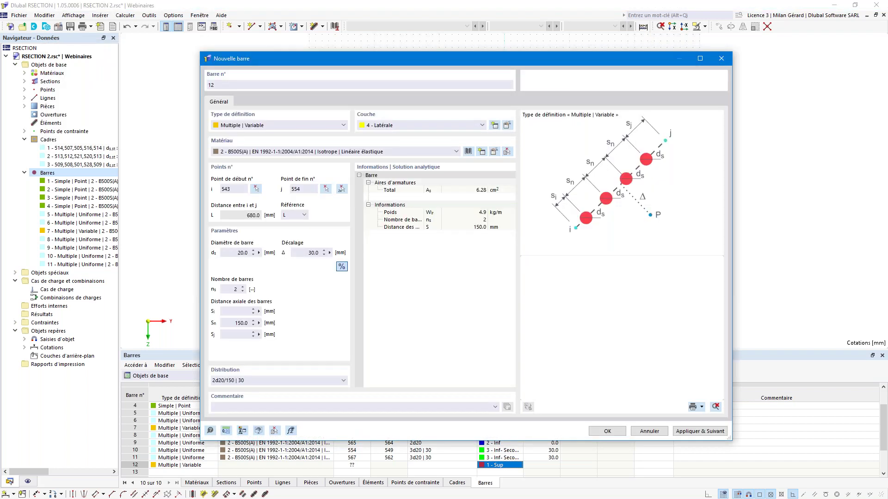
left_click(234, 312)
left_click(246, 324)
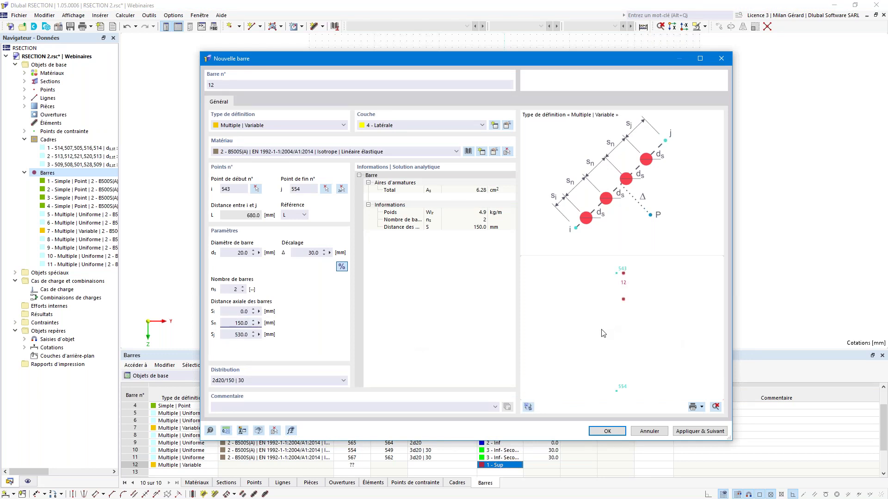
Show the new row in the section preview and set its offset to 0 mm.
left_click(528, 407)
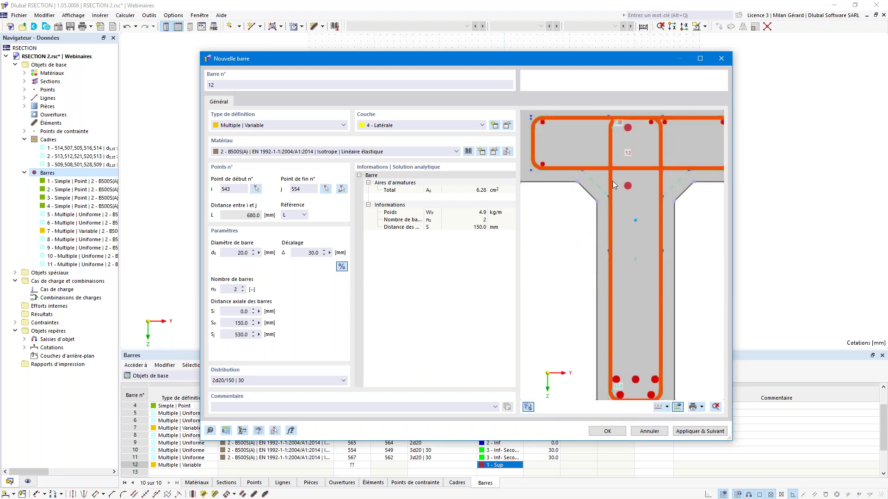
scroll(611, 174, "down", 1)
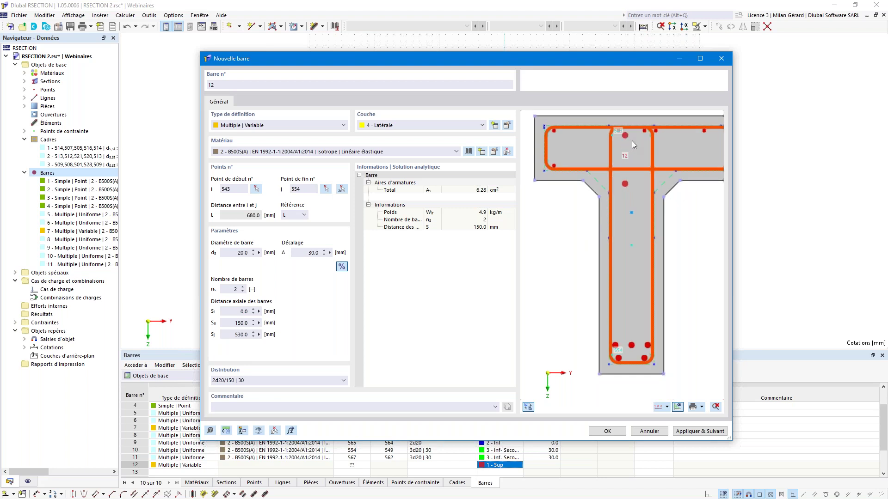
left_click(308, 253)
type("0")
left_click(629, 163)
Set the row's bar diameter to 10 mm and number of bars to 5, and create the row.
left_click(243, 253)
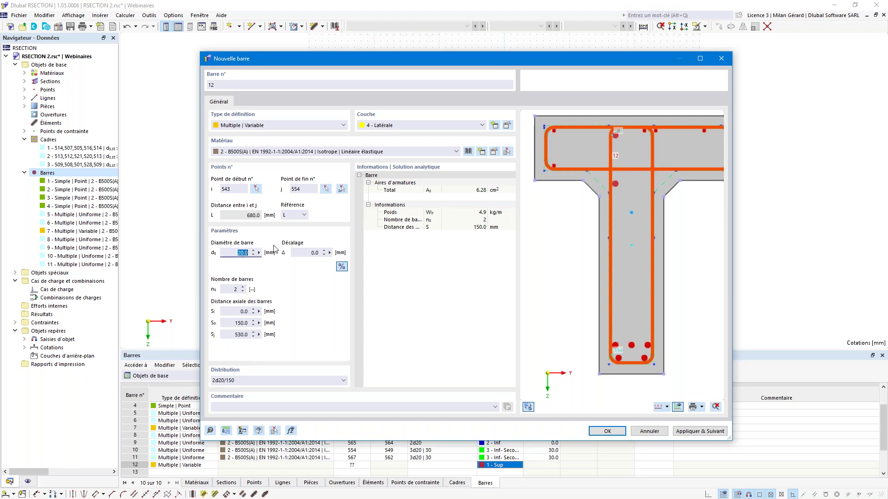
type("10")
key("Tab")
scroll(620, 137, "up", 2)
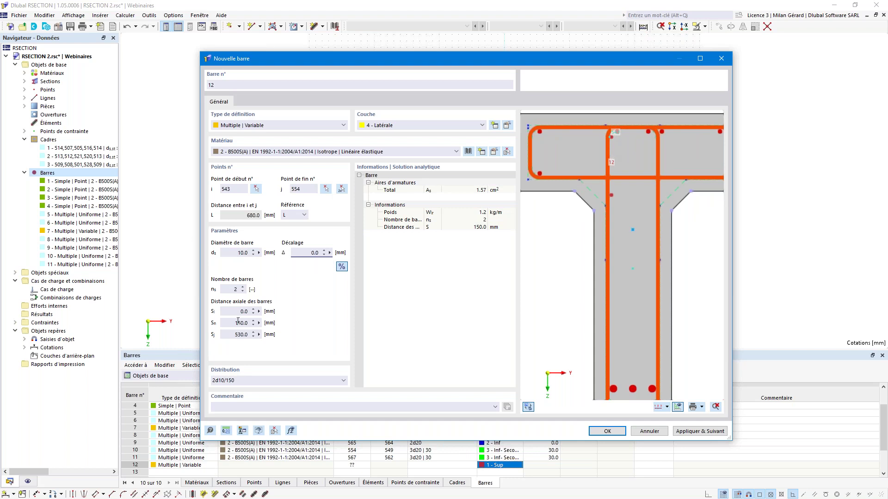
left_click(243, 287)
left_click(243, 287)
left_click(243, 288)
scroll(612, 134, "down", 2)
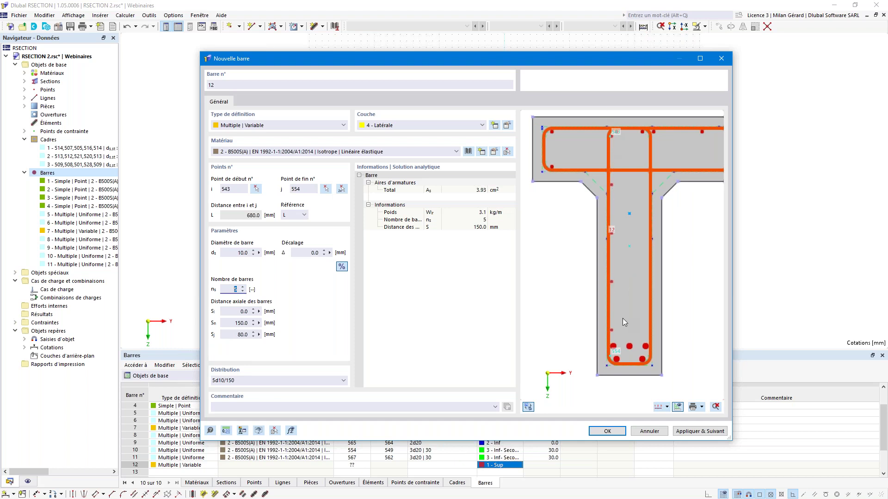
left_click(616, 433)
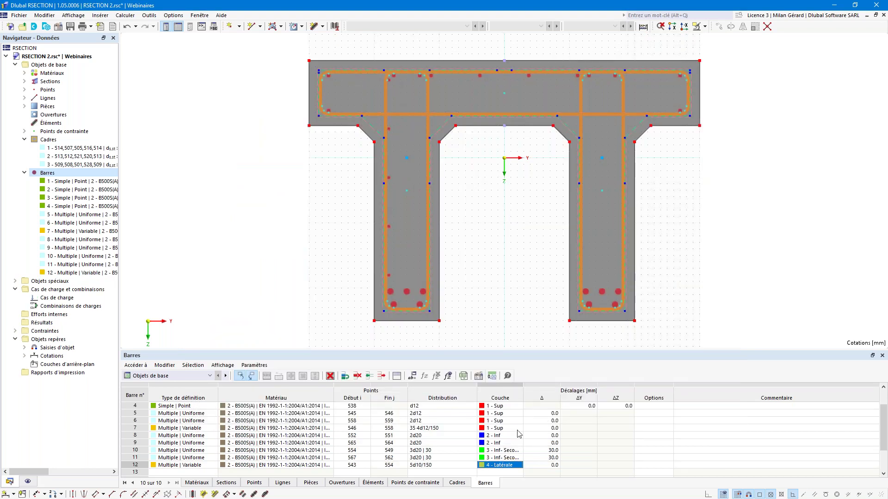
Duplicate lateral bar row 12, and copy both rows together to obtain four identical rows, 12 to 15.
left_click(135, 465)
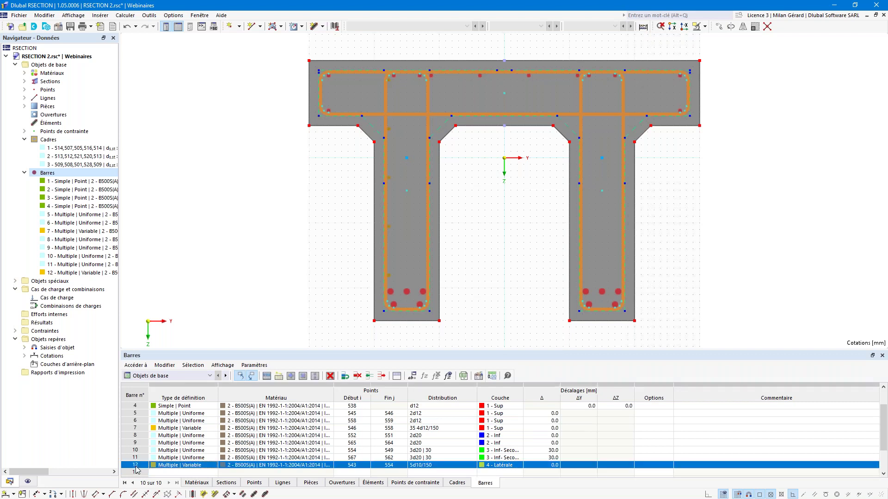
right_click(137, 470)
left_click(157, 392)
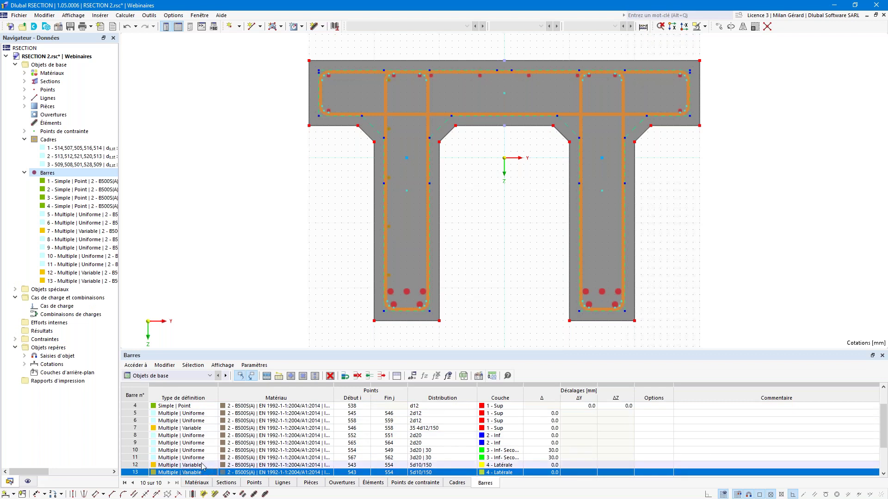
scroll(203, 467, "down", 1)
left_click_drag(135, 442, 137, 456)
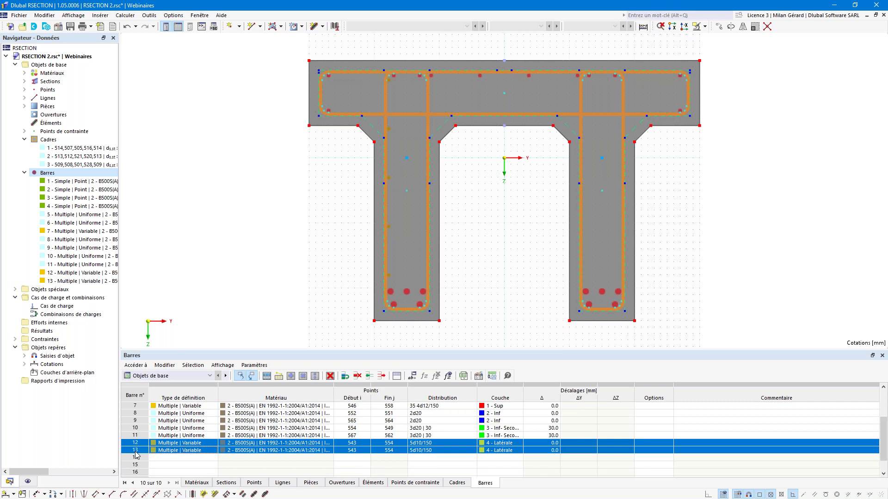
right_click(137, 455)
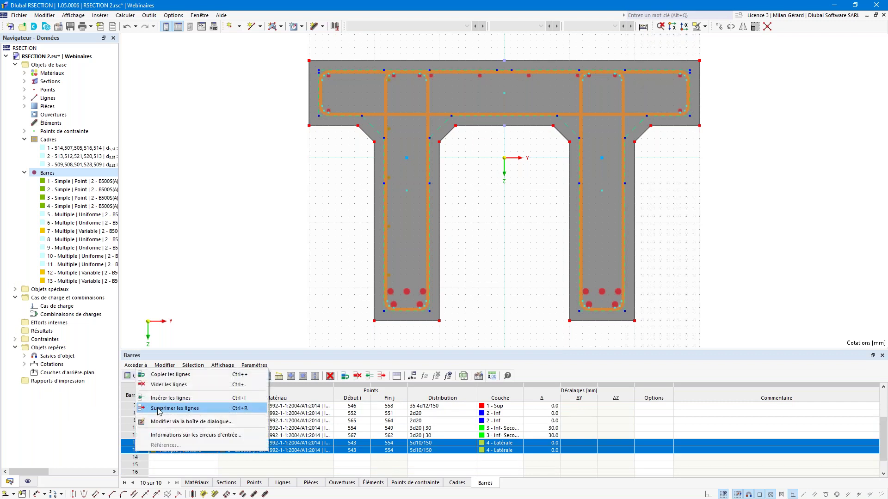
left_click(170, 376)
left_click(188, 444)
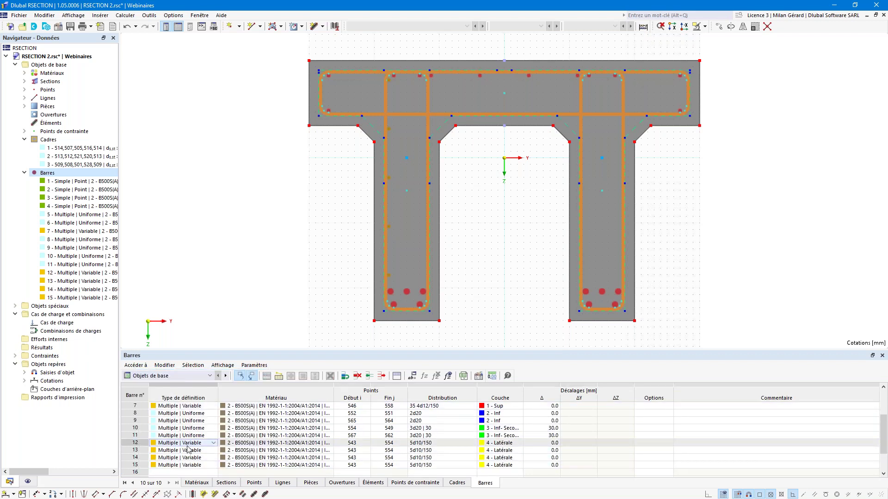
Reassign bar row 13 to the other side of the left web, between points 548 and 549.
left_click(357, 444)
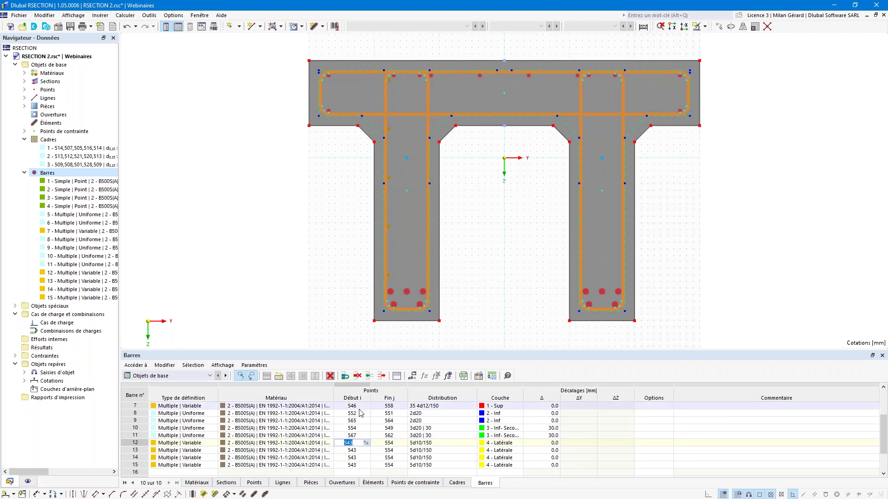
key("Down")
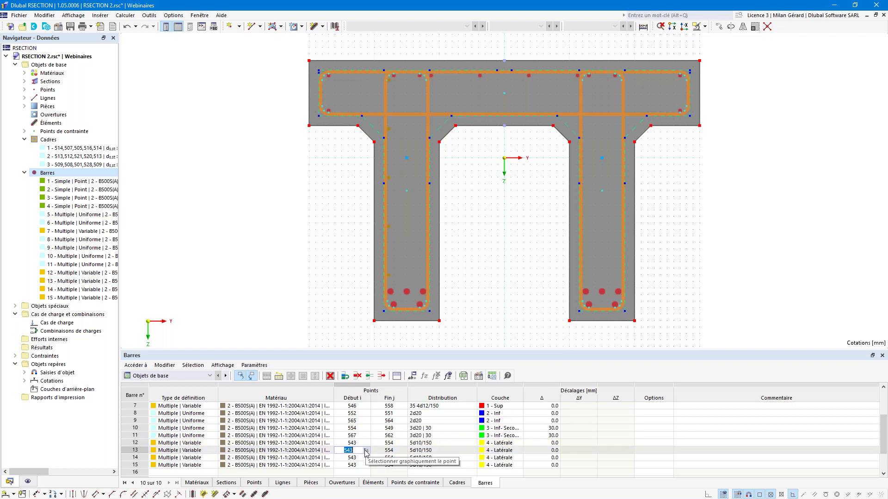
left_click(366, 452)
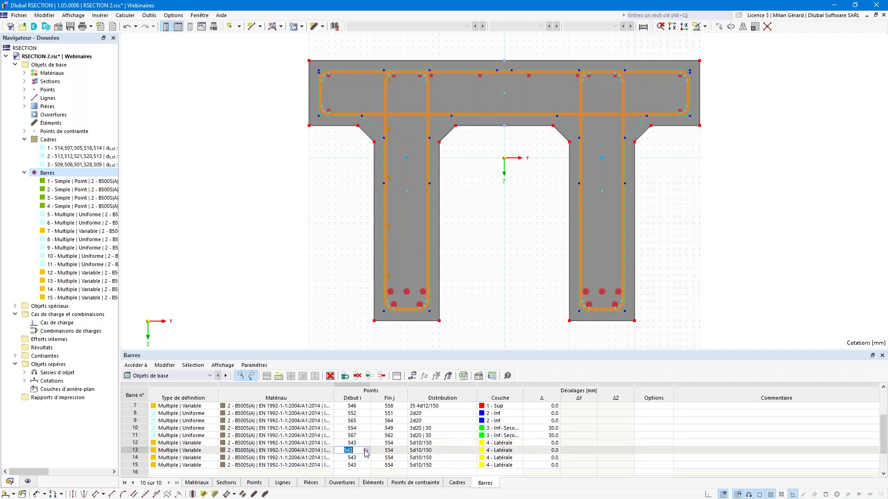
left_click(426, 79)
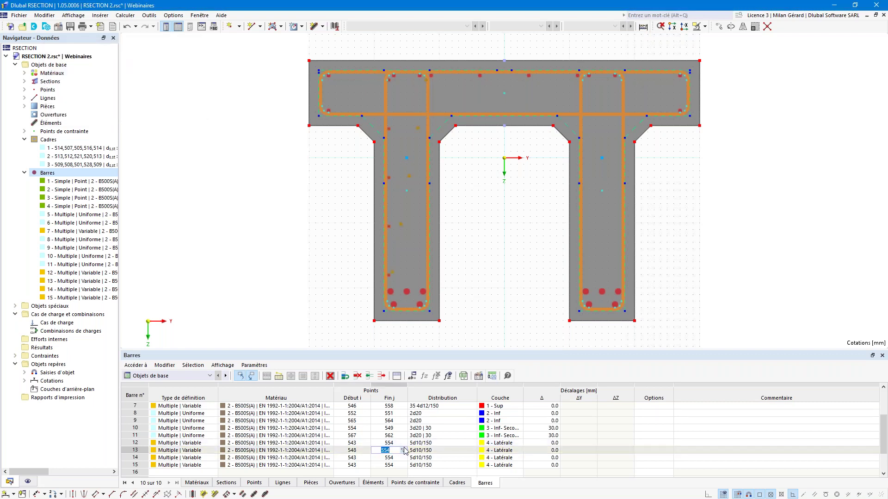
left_click(403, 451)
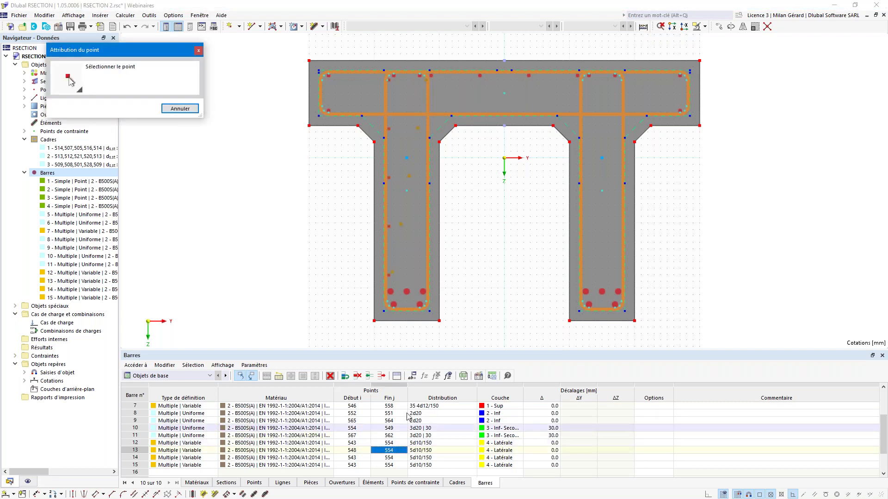
left_click(424, 300)
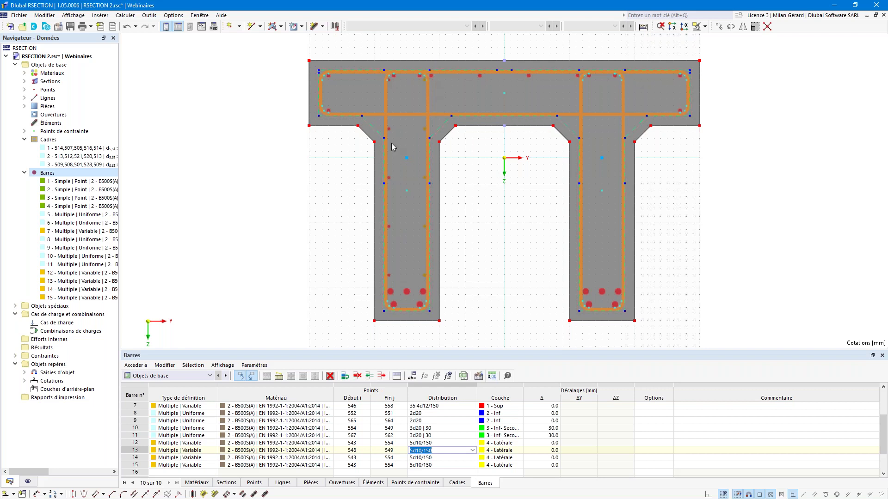
Reassign bar row 14 to the inner side of the right web, between points 556 and 567.
left_click(363, 458)
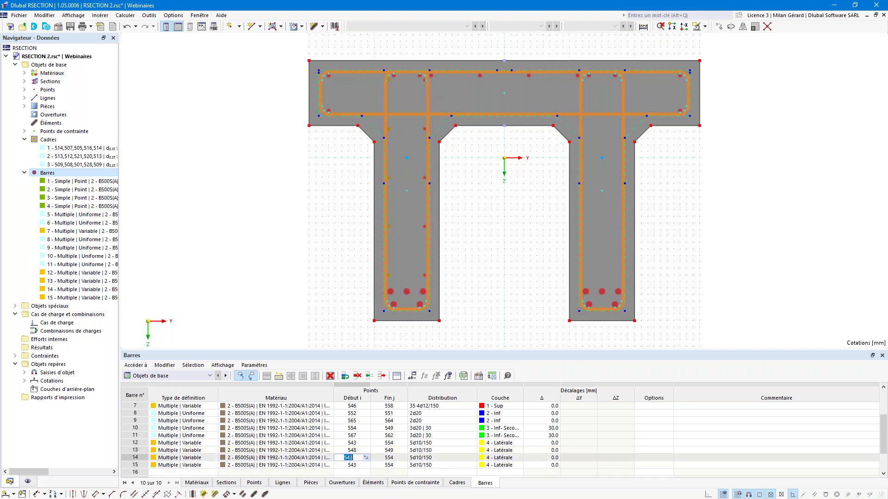
left_click(370, 458)
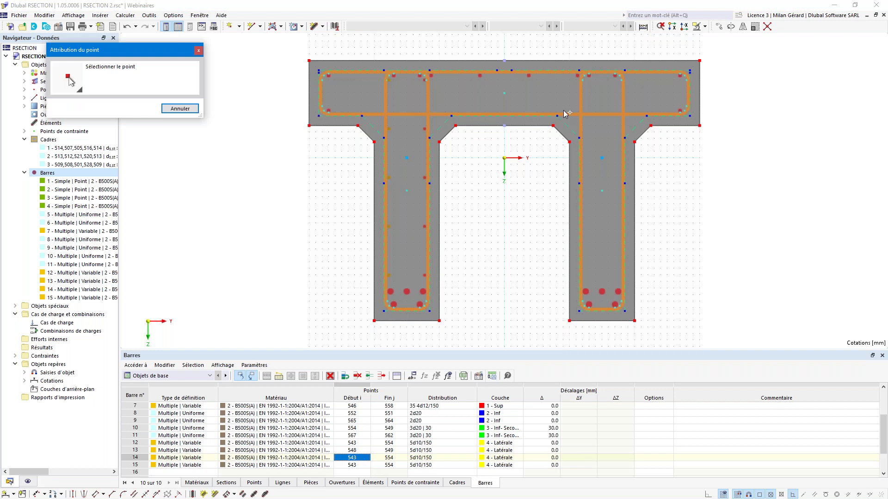
left_click(587, 80)
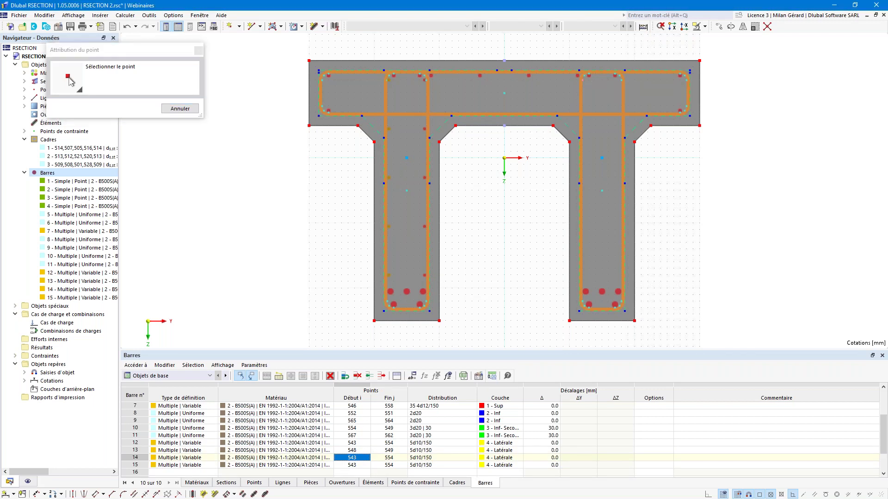
left_click(403, 458)
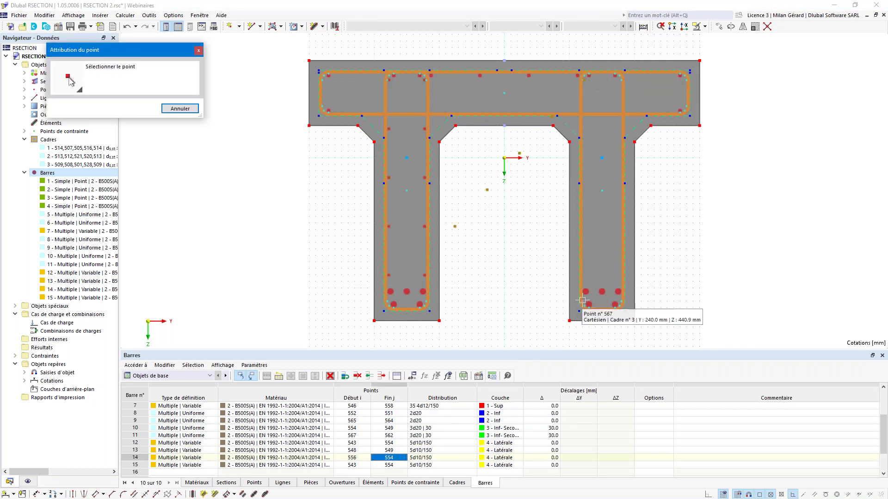
left_click(582, 301)
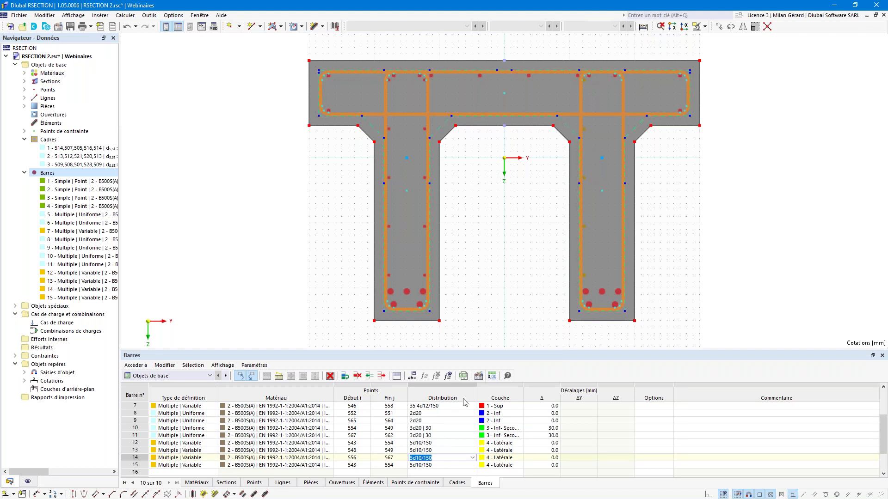
Reassign bar row 15 to the outer side of the right web, between points 561 and 562, and save the model.
left_click(362, 466)
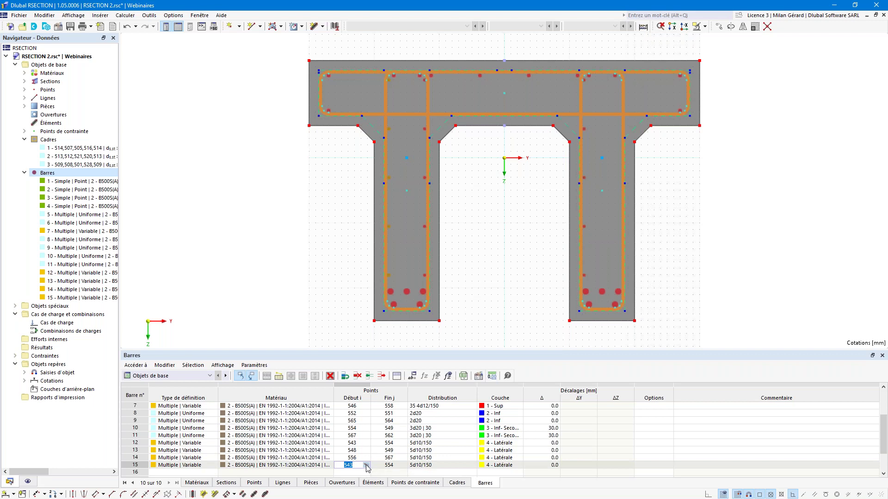
left_click(367, 466)
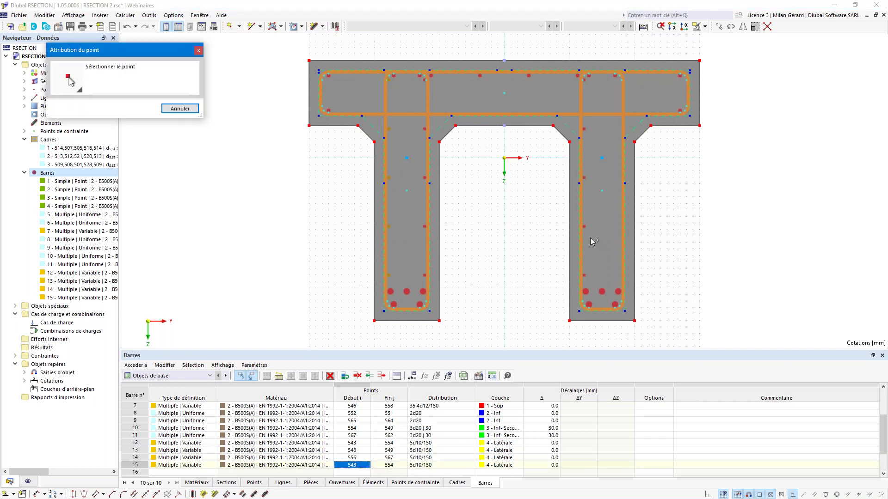
left_click(623, 80)
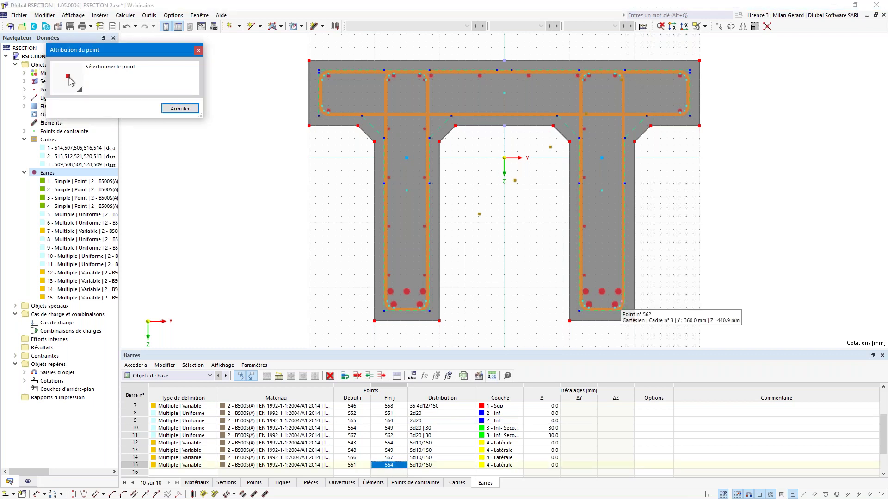
left_click(615, 305)
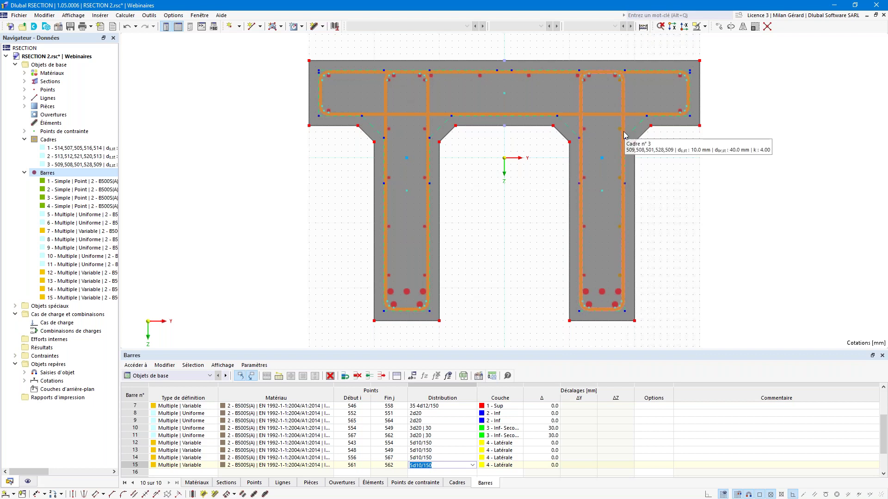
left_click(296, 182)
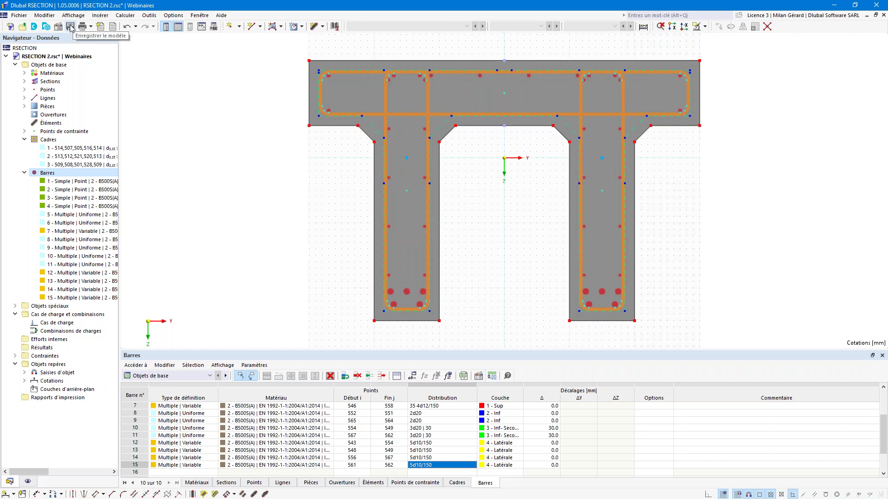
left_click(70, 28)
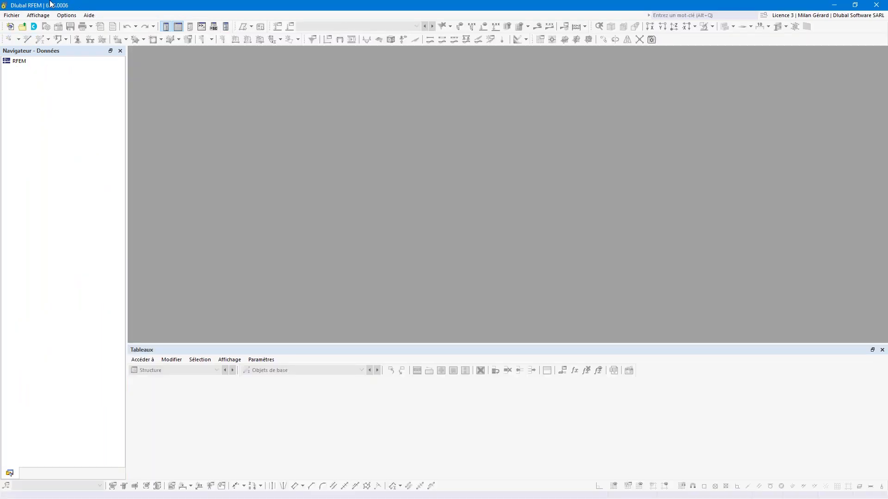
Switch to RFEM and start a new 3D model named Poutre, leaving its project assignment blank.
left_click(12, 16)
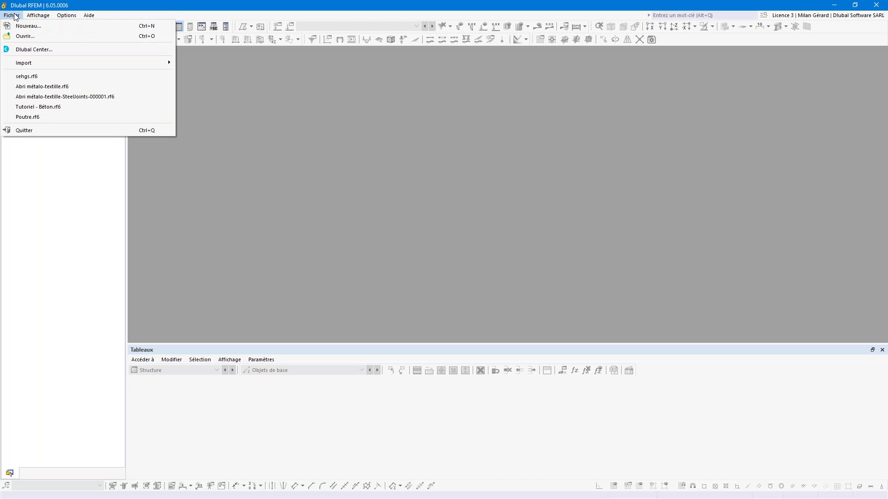
left_click(21, 28)
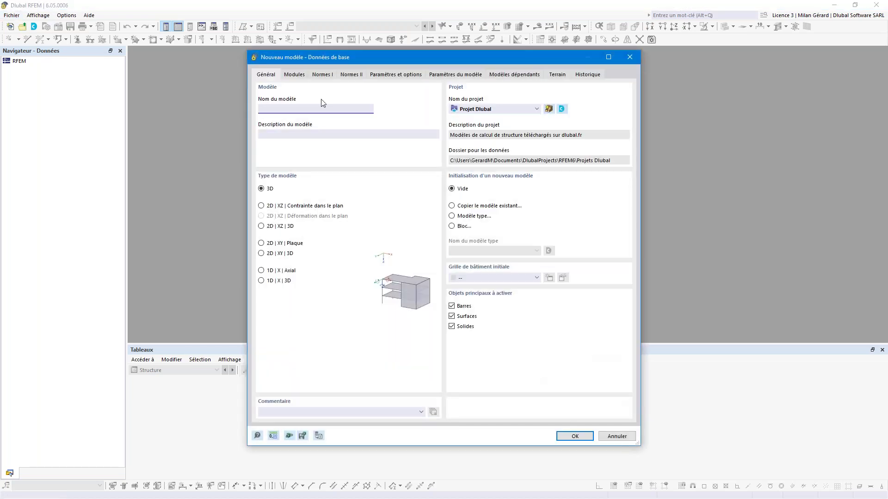
type("tre")
left_click(469, 111)
left_click(471, 119)
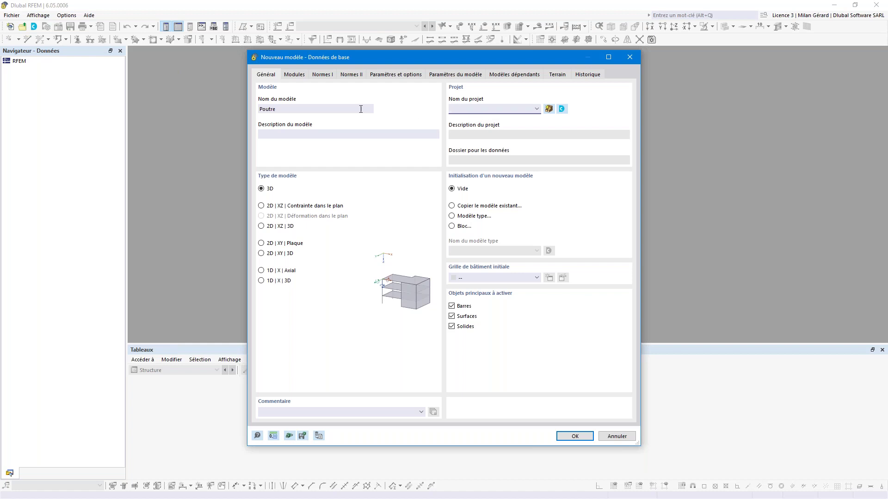
Set the French NF annexes 2011-12 for EN 1990, 2019-04 for EN 1991 and 2016-03 for EN 1992, and create the model.
left_click(295, 76)
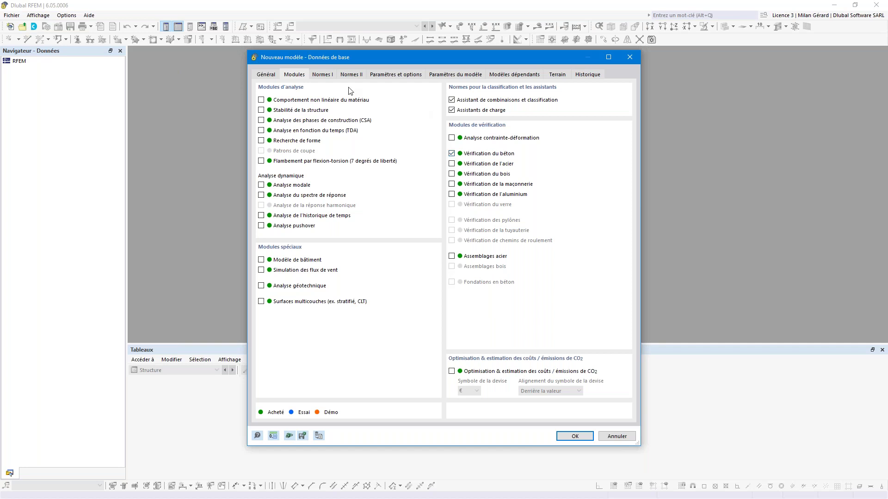
left_click(323, 76)
left_click(406, 109)
scroll(398, 185, "up", 2)
left_click(392, 140)
left_click(390, 147)
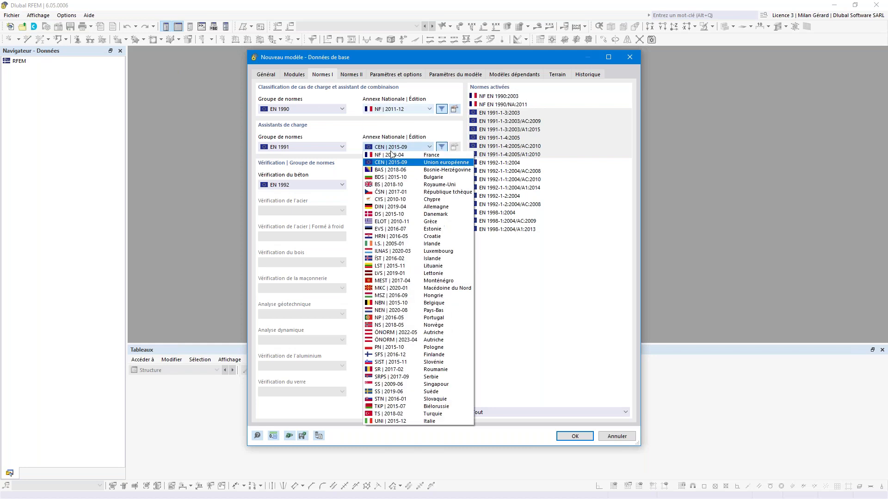
left_click(390, 147)
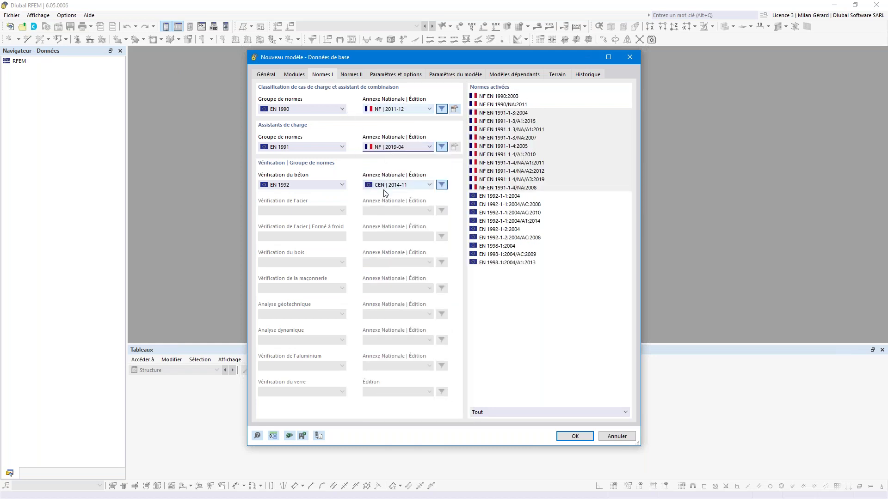
left_click(386, 187)
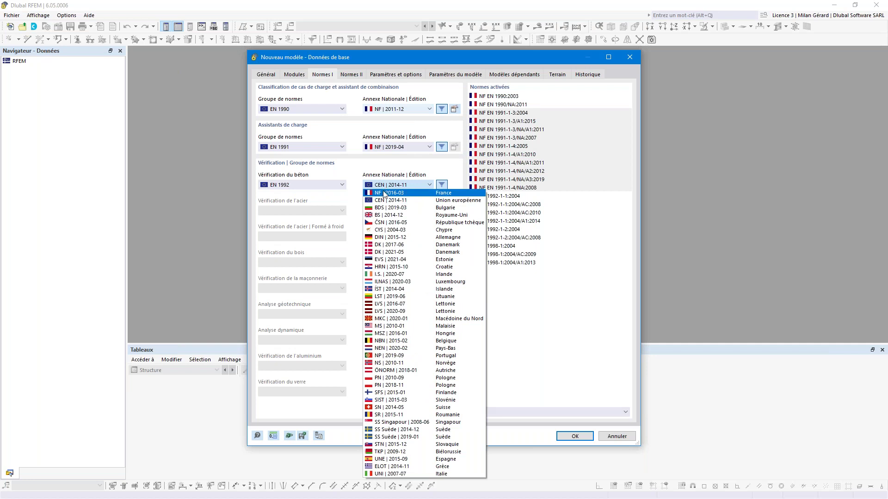
left_click(384, 198)
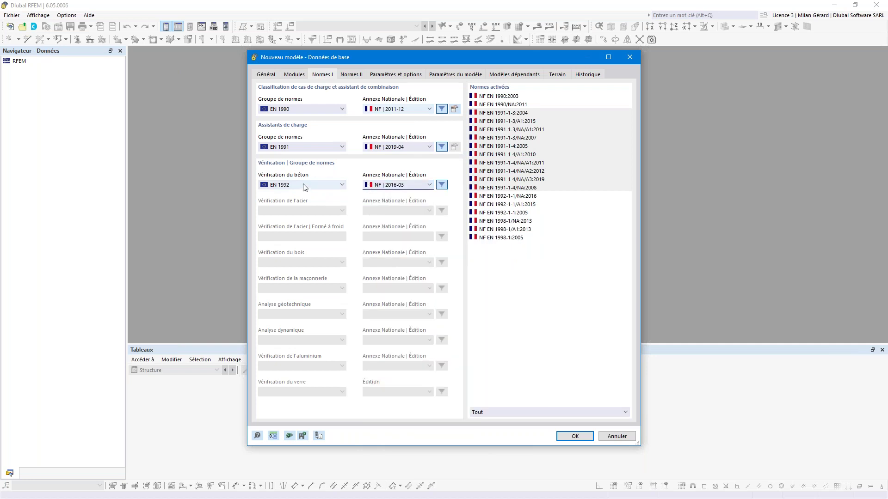
left_click(576, 437)
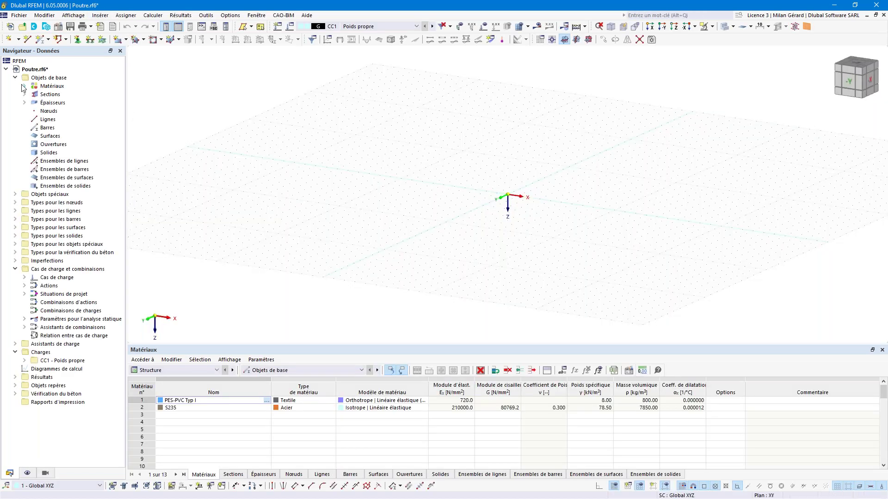
Delete all predefined basic objects of the new model, including its default materials, sections and thickness.
left_click(24, 87)
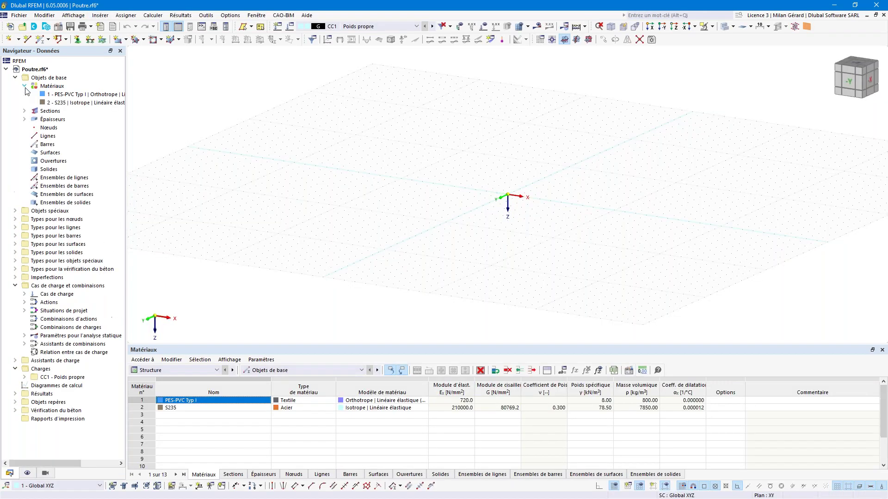
left_click(25, 111)
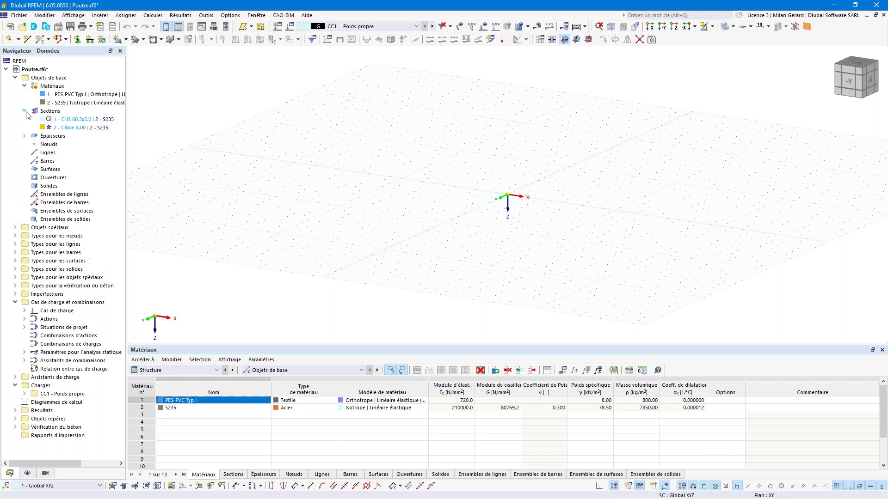
left_click(24, 136)
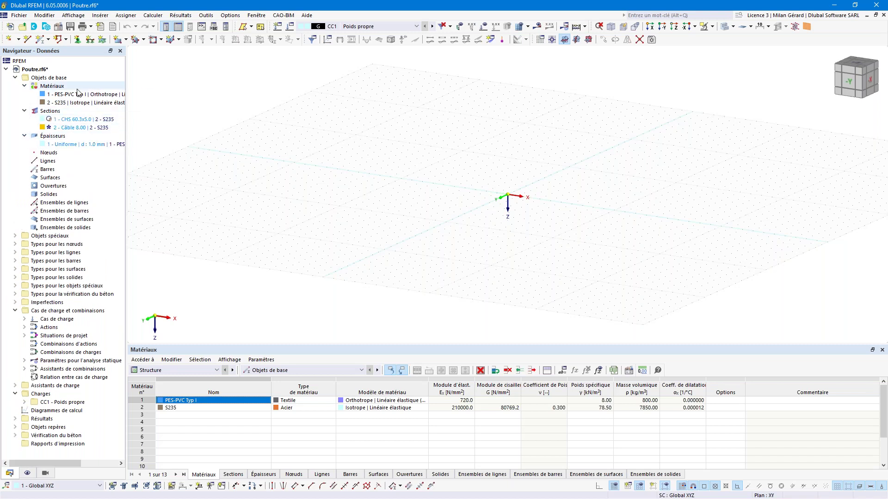
right_click(87, 78)
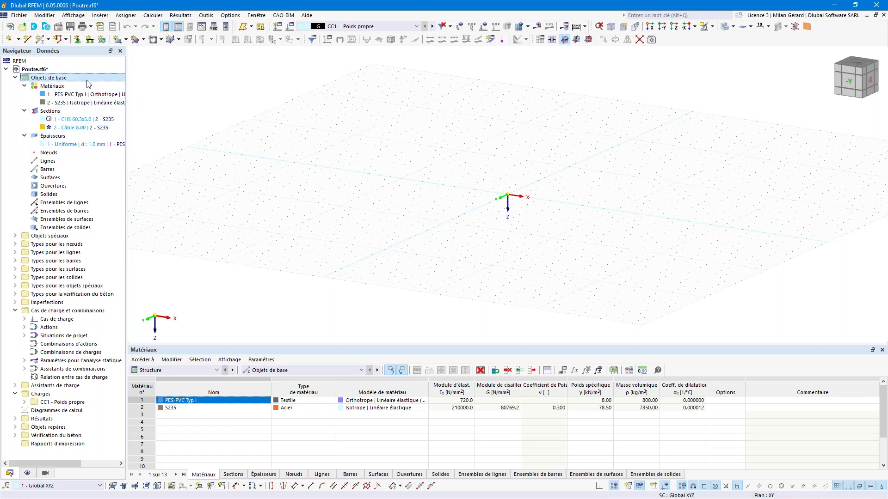
left_click(125, 122)
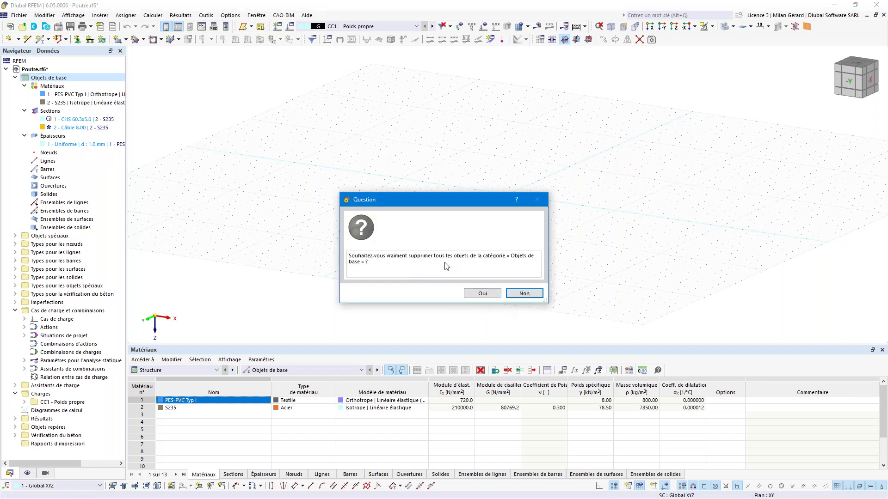
left_click(487, 294)
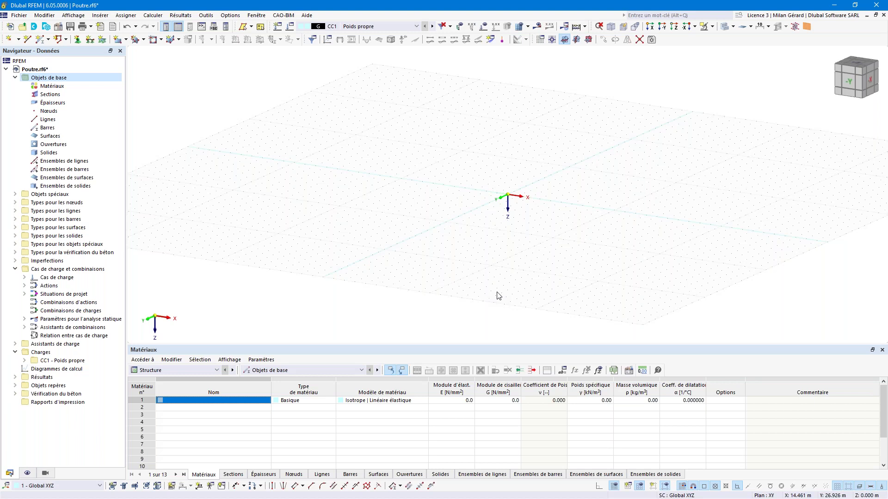
Start a new section and choose to import it from an RSECTION model through the section library.
left_click(94, 95)
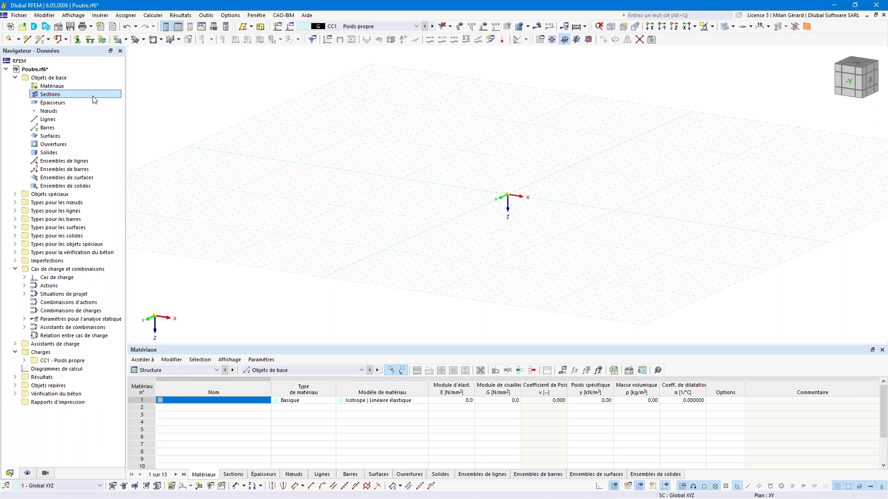
right_click(94, 99)
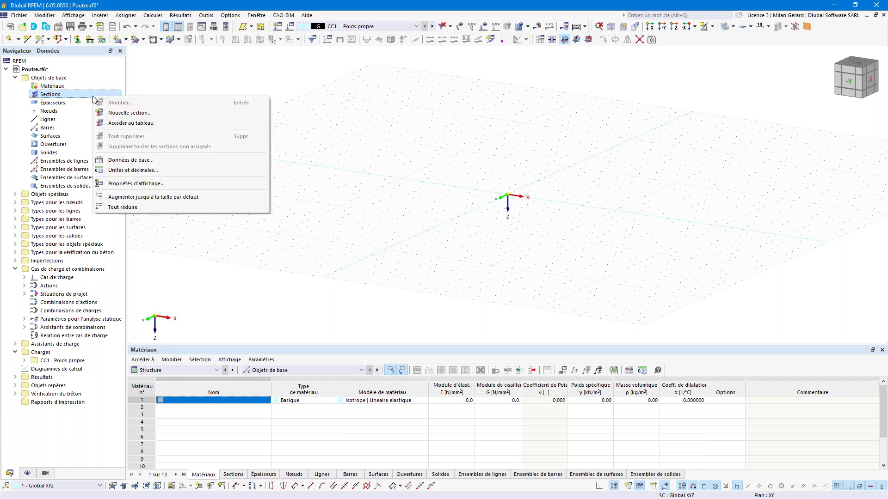
left_click(159, 115)
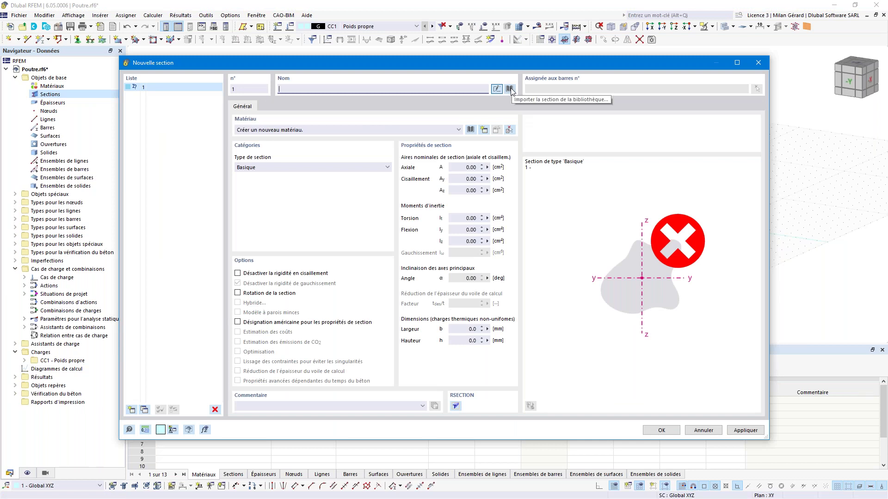
left_click(510, 88)
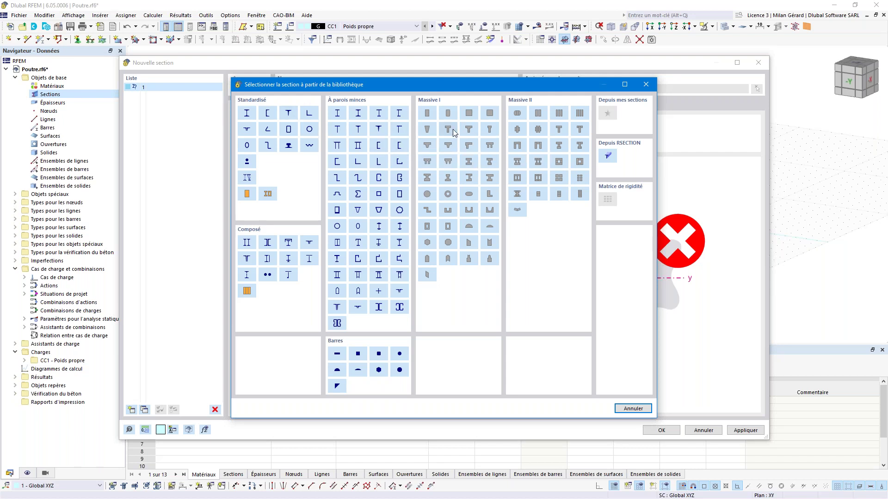
left_click(609, 156)
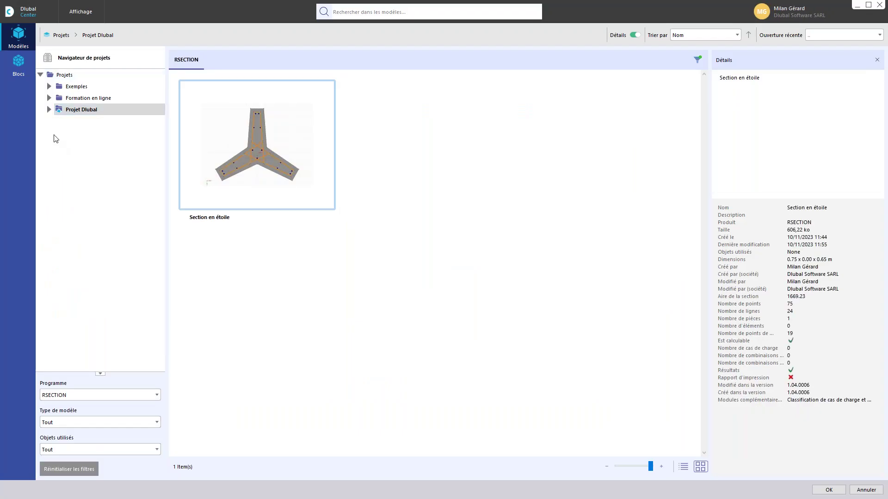
Import the RSECTION 2 model from the Webinaires folder of Formation en ligne and create the section from it.
left_click(81, 98)
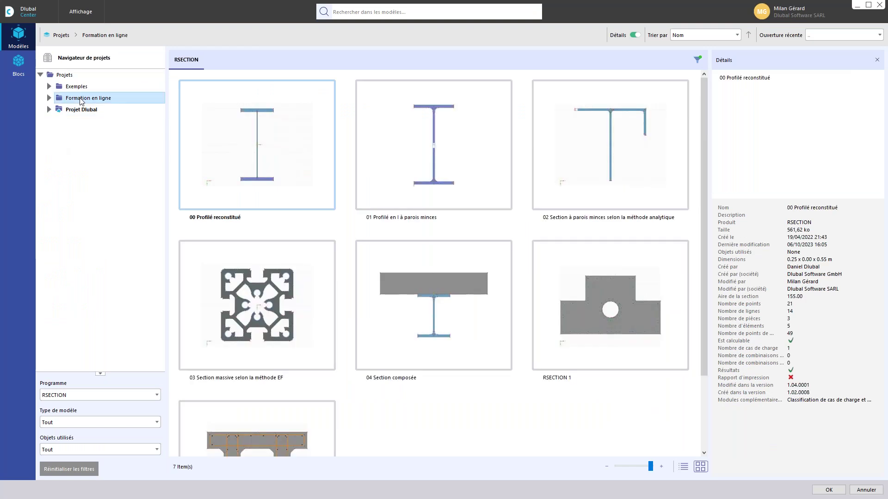
left_click(49, 98)
double_click(83, 156)
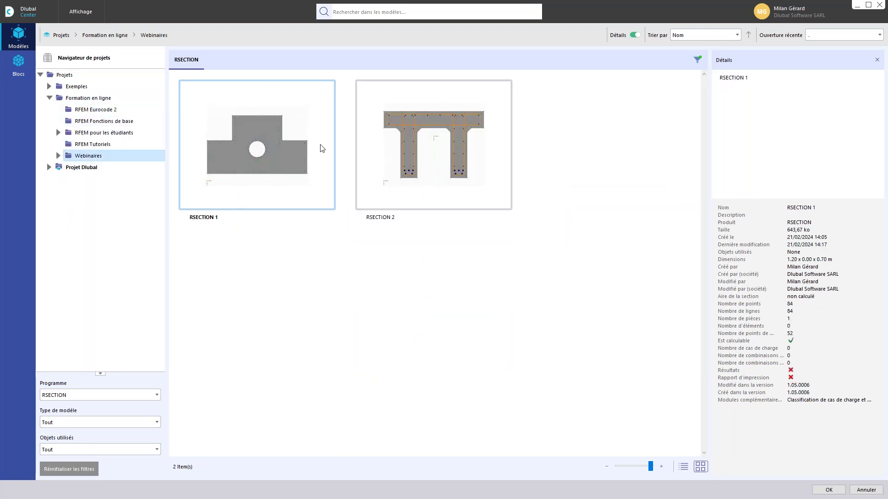
left_click(424, 145)
double_click(424, 145)
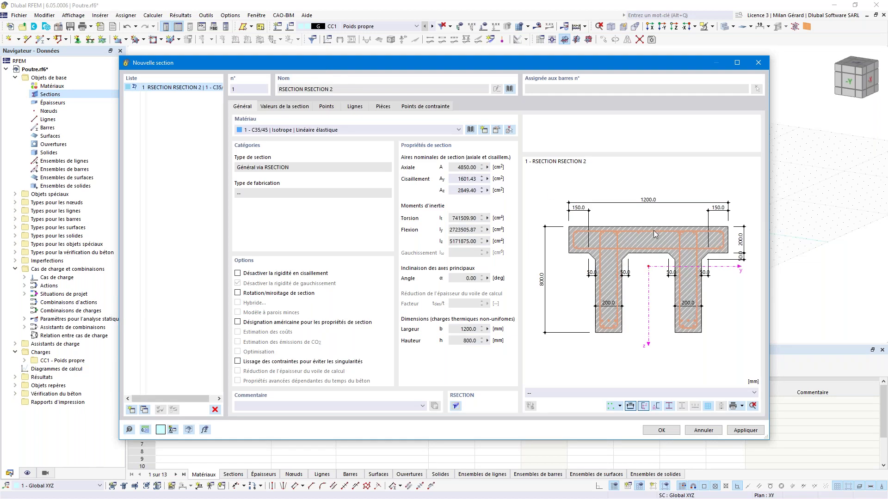
left_click(660, 430)
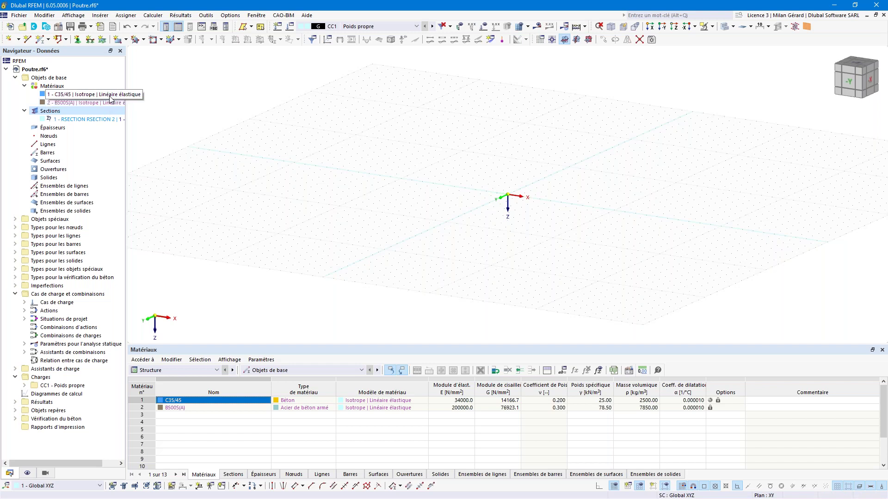
Configure a new single member of constant cross-section with the imported RSECTION 2 section in C35/45, ready for placement.
left_click(40, 41)
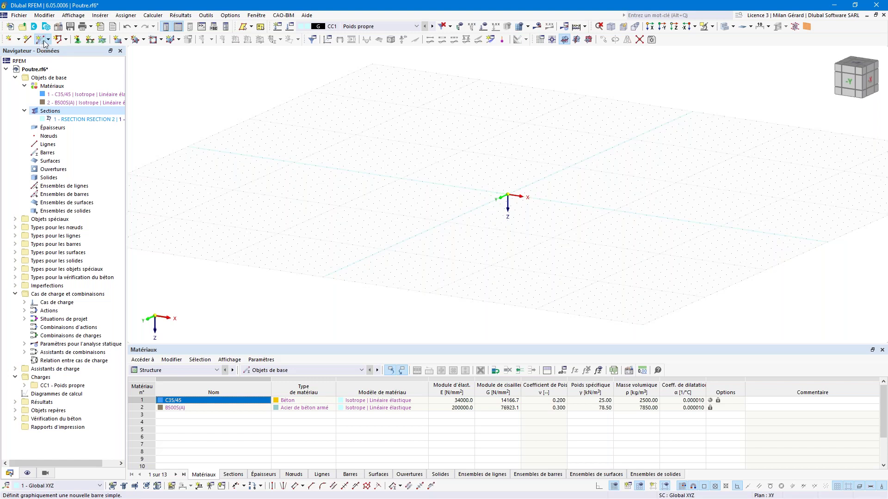
left_click(218, 108)
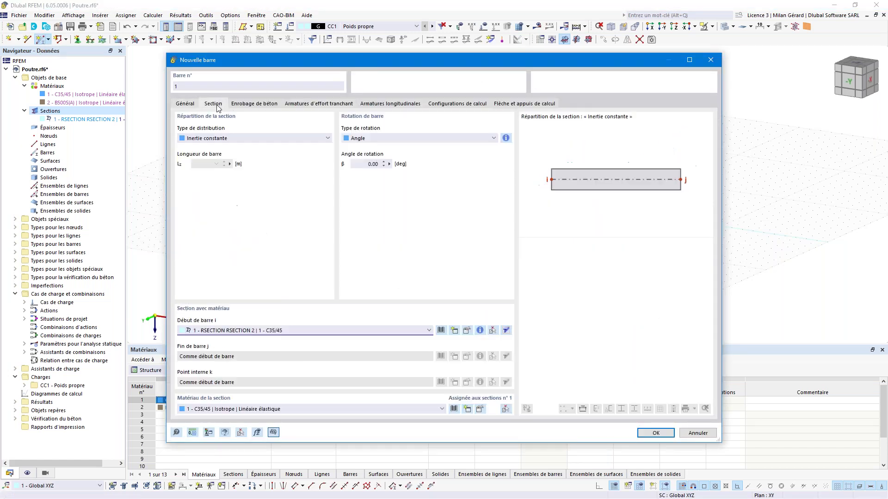
left_click(245, 331)
left_click(245, 332)
left_click(245, 332)
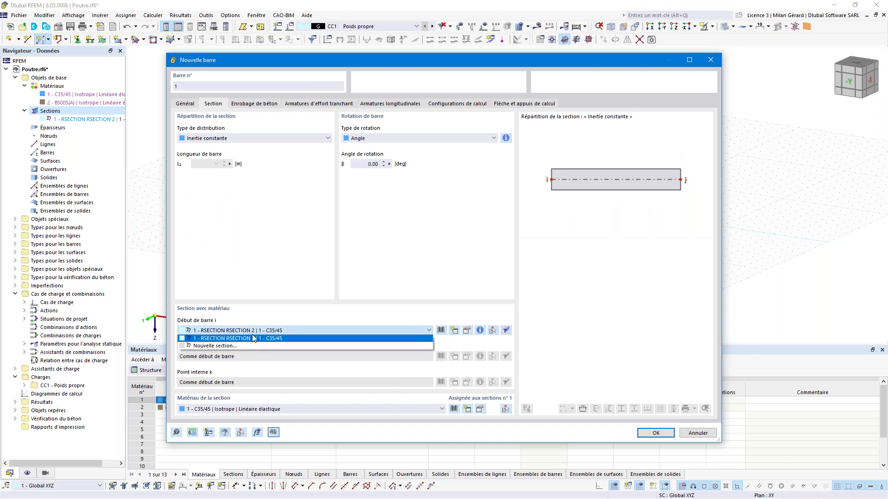
left_click(254, 337)
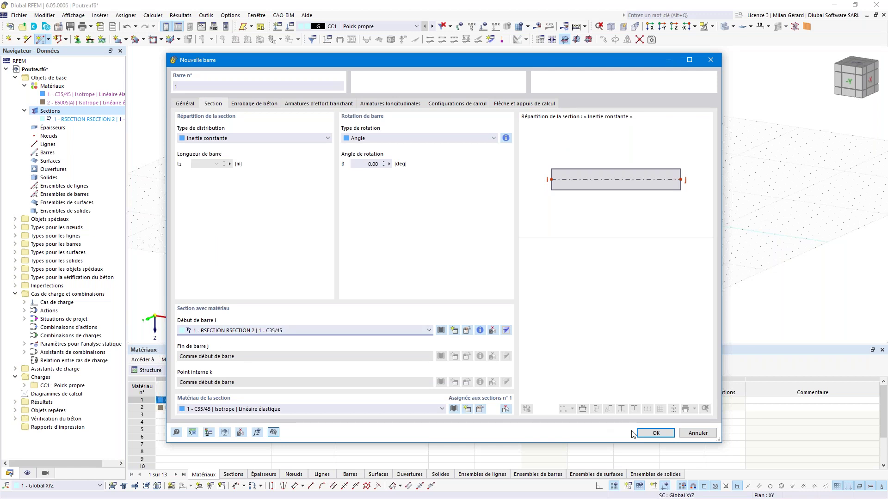
left_click(655, 433)
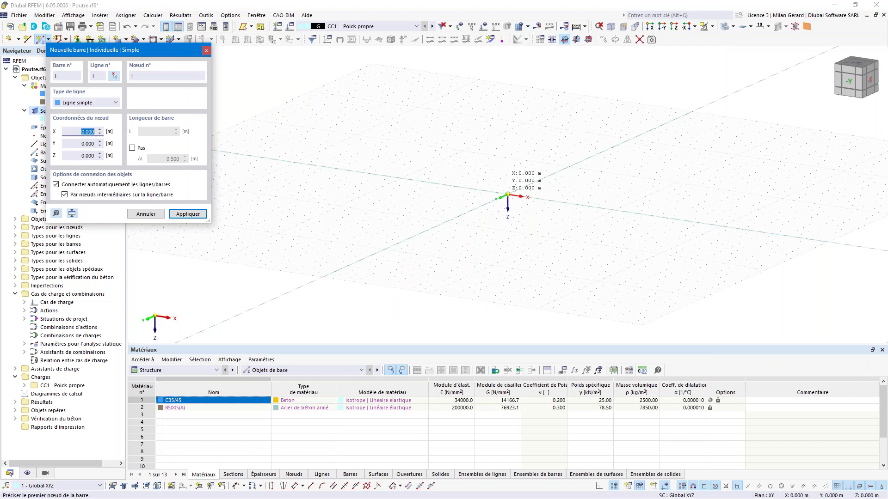
Place the beam member from the origin to X 10 m along the global X axis and finish member placement.
left_click(507, 195)
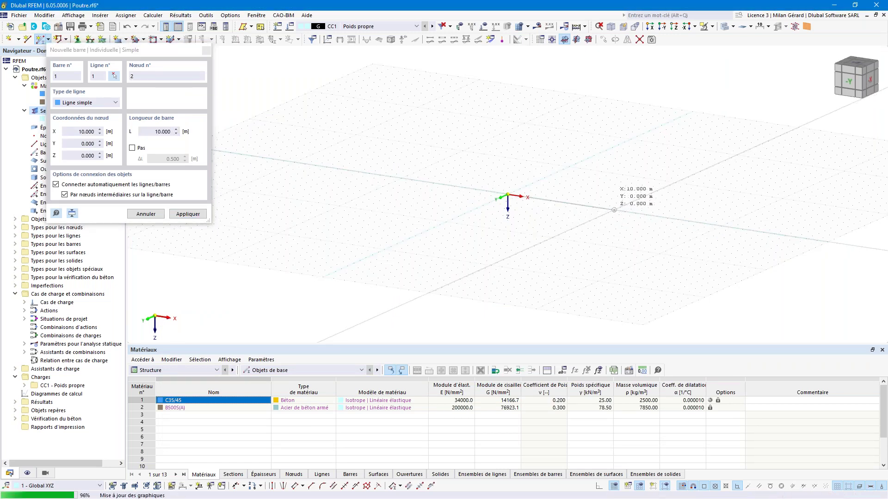
left_click(604, 165)
key("Escape")
scroll(603, 220, "up", 2)
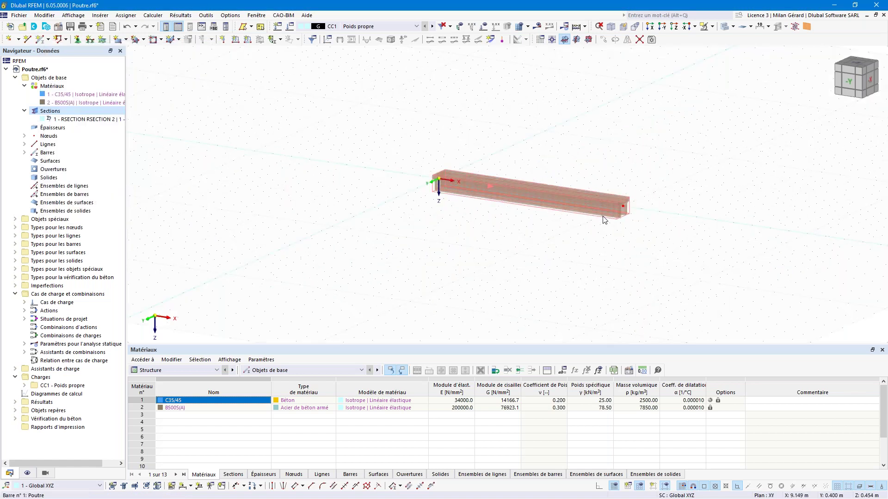
scroll(603, 221, "up", 3)
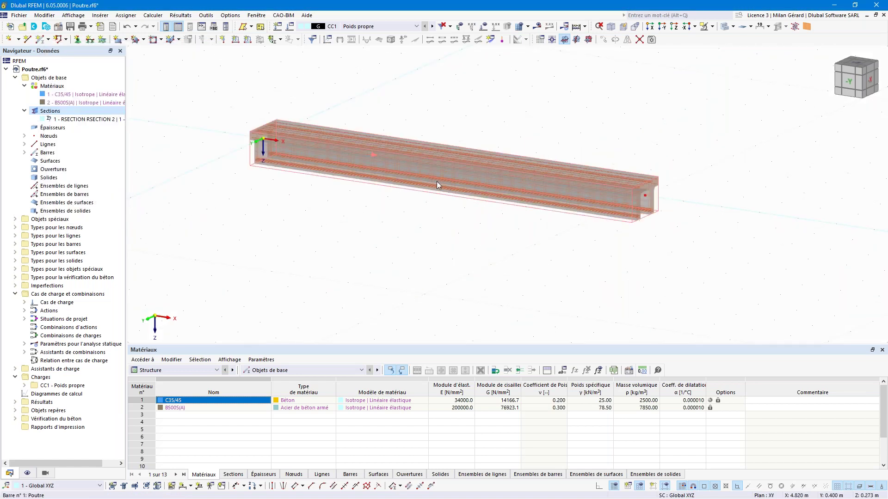
Inspect the beam and its double-T end profile as a solid model, and restore the transparent display showing the reinforcement.
left_click(733, 26)
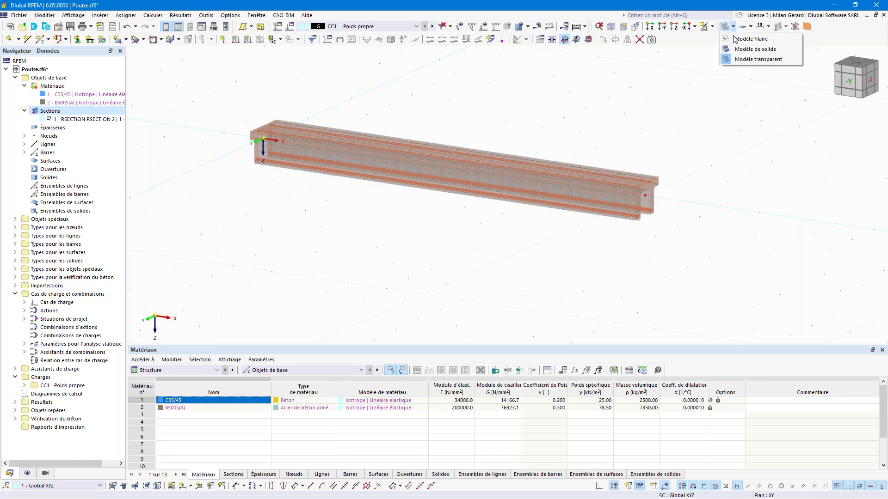
left_click(735, 39)
scroll(646, 203, "up", 4)
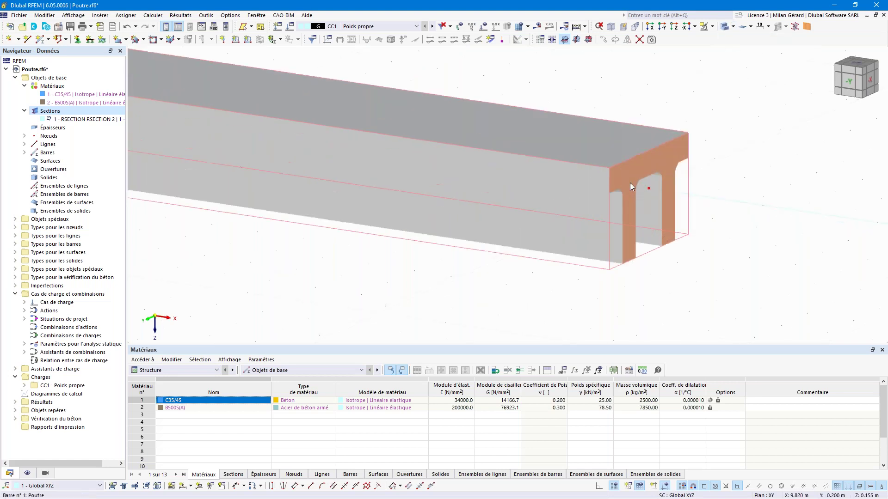
key("F8")
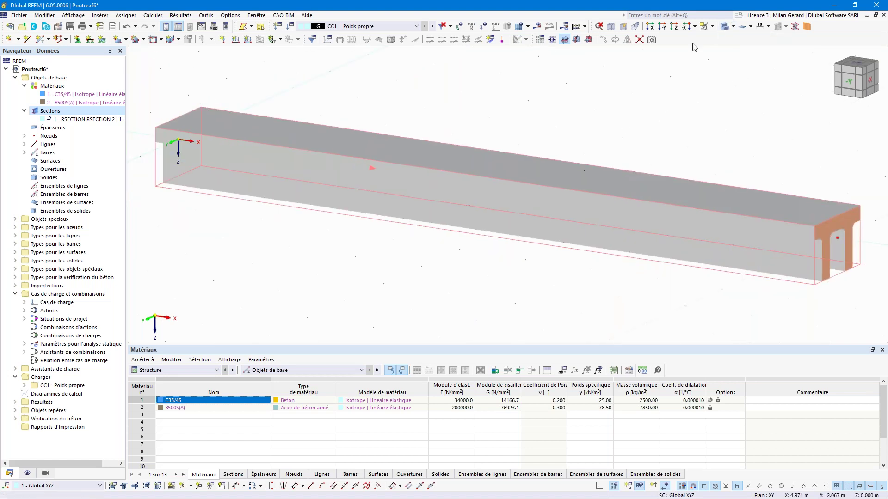
left_click(733, 26)
left_click(731, 48)
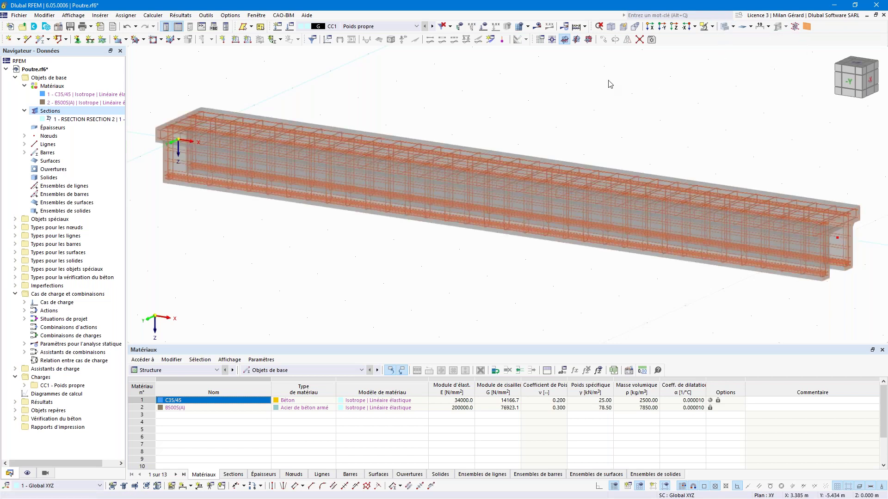
Create a new nodal support restraining all three translations and rotations φX and φZ, with φY free.
left_click(78, 39)
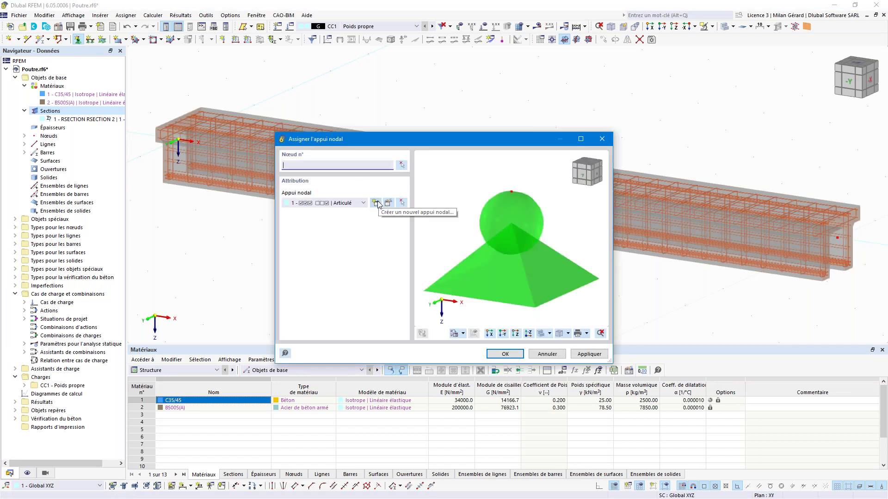
left_click(376, 203)
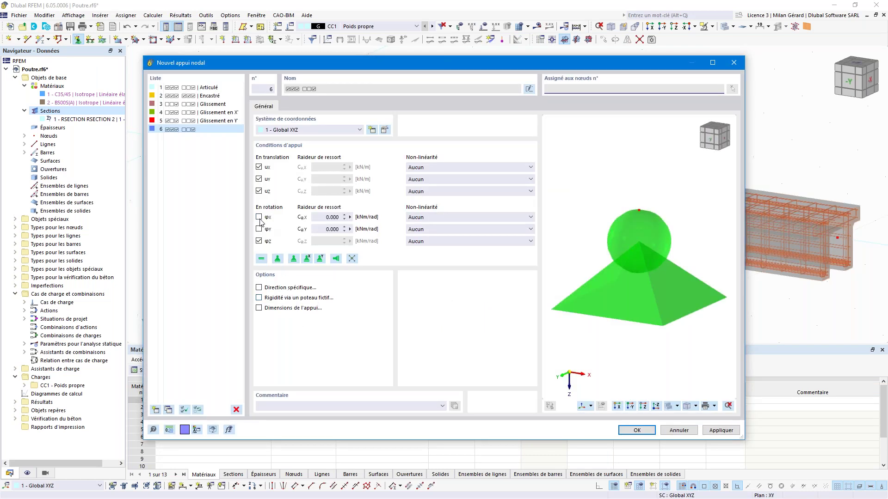
left_click(259, 217)
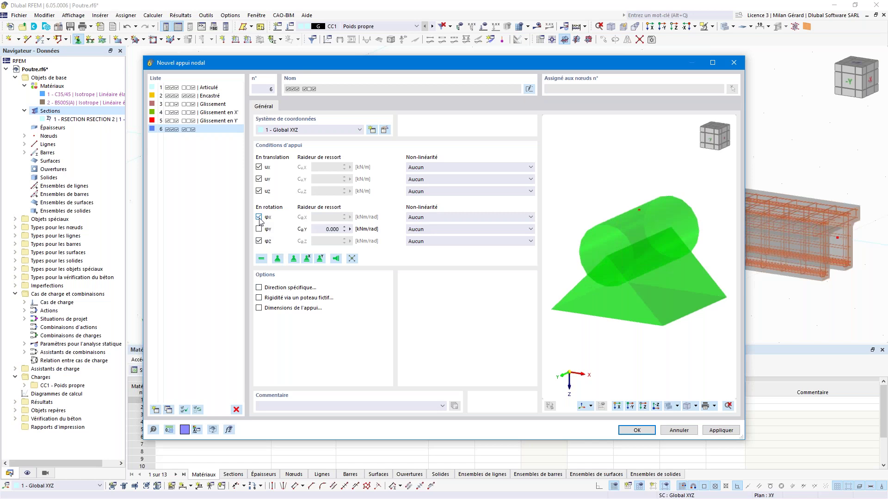
left_click(636, 430)
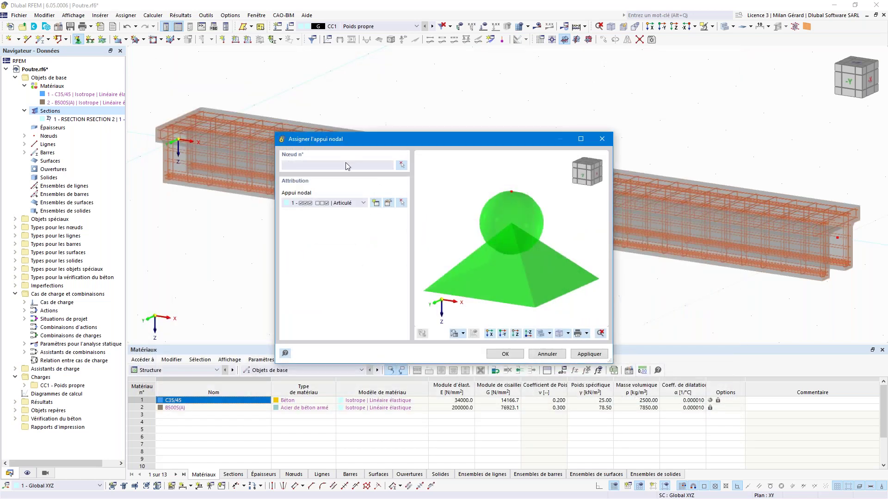
Assign the new support to node 1 at the beam's start.
left_click(402, 165)
left_click_drag(153, 222, 255, 72)
scroll(310, 294, "down", 2)
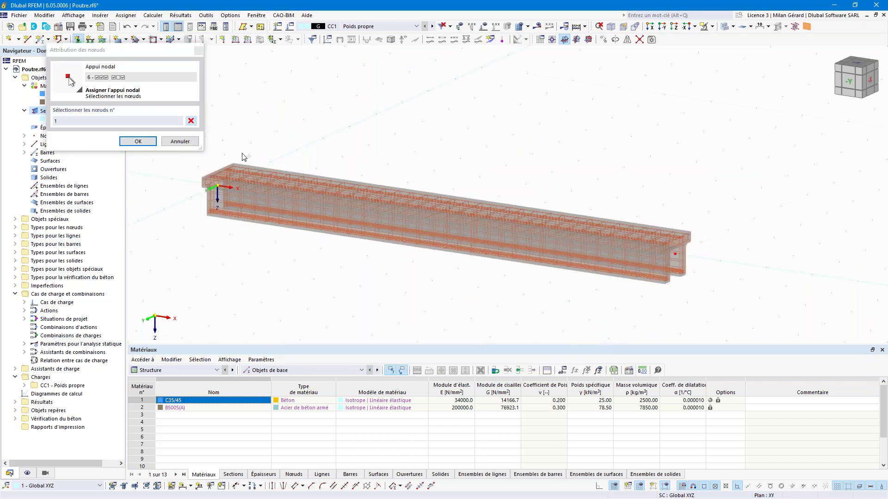
left_click(138, 142)
left_click(589, 354)
Assign the predefined "Glissement en X'" support to the node at the beam's far end.
left_click(331, 206)
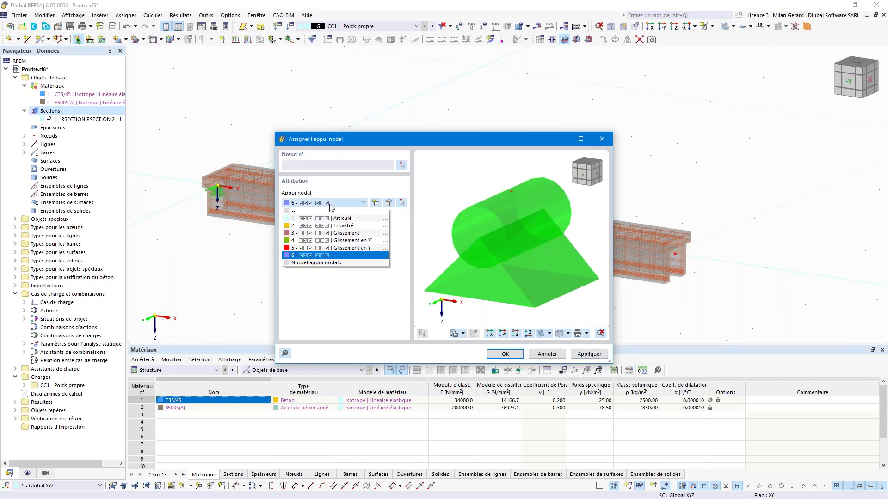
left_click(335, 241)
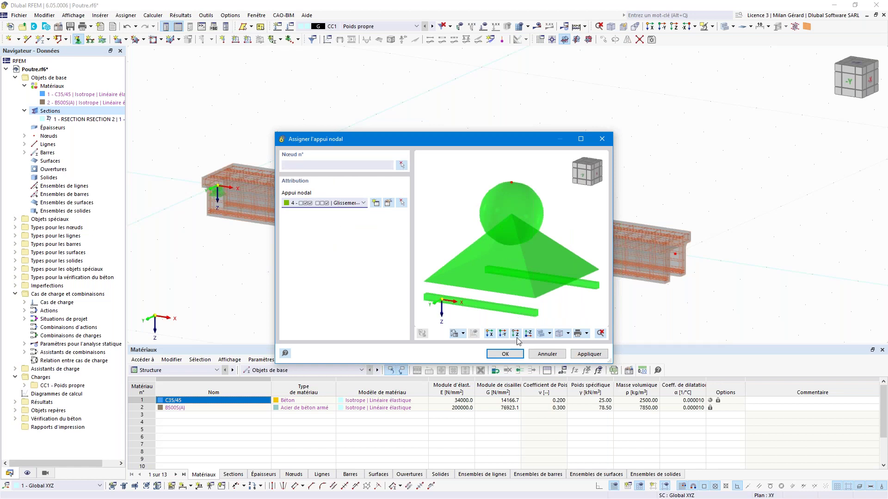
left_click(517, 354)
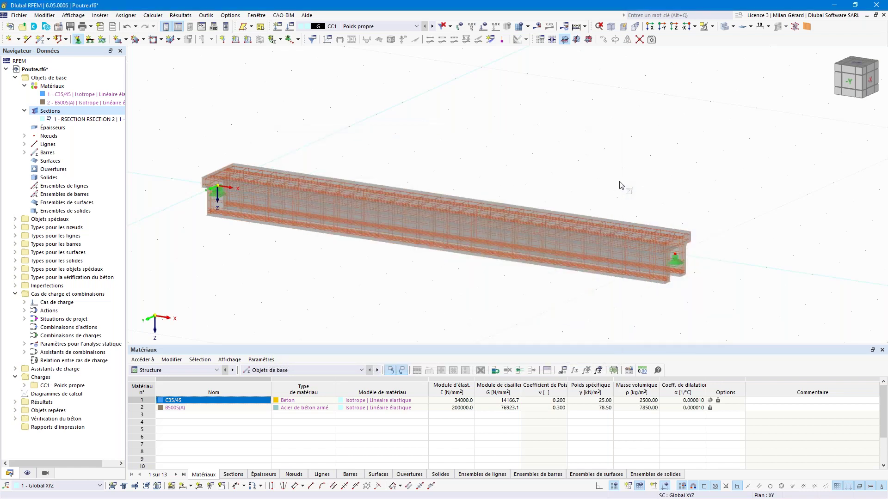
scroll(679, 266, "up", 3)
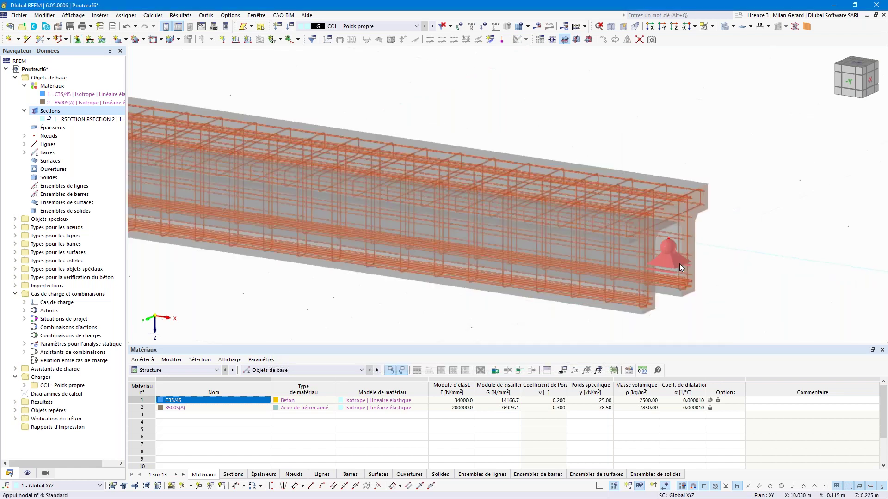
scroll(679, 264, "down", 5)
scroll(574, 266, "up", 3)
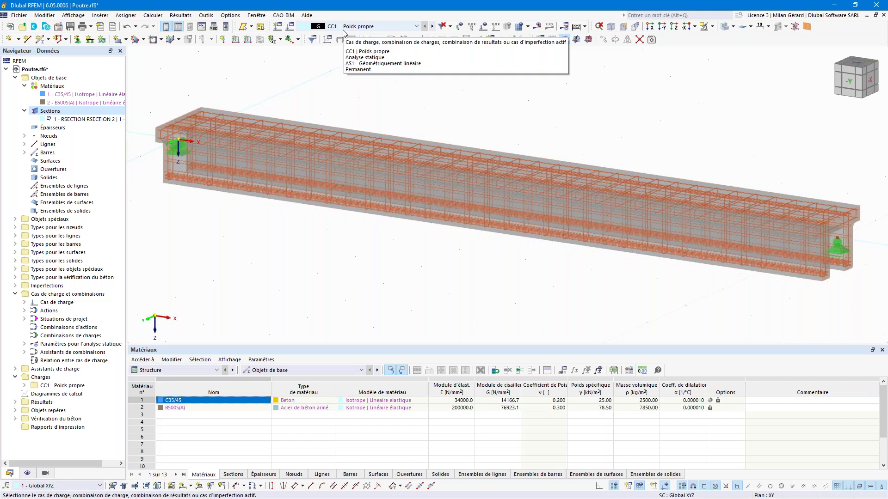
Add load case CC2 "Charge imposée" with action category "Imposée - catégorie E : aires de stockage" and review the load combinations.
left_click(280, 29)
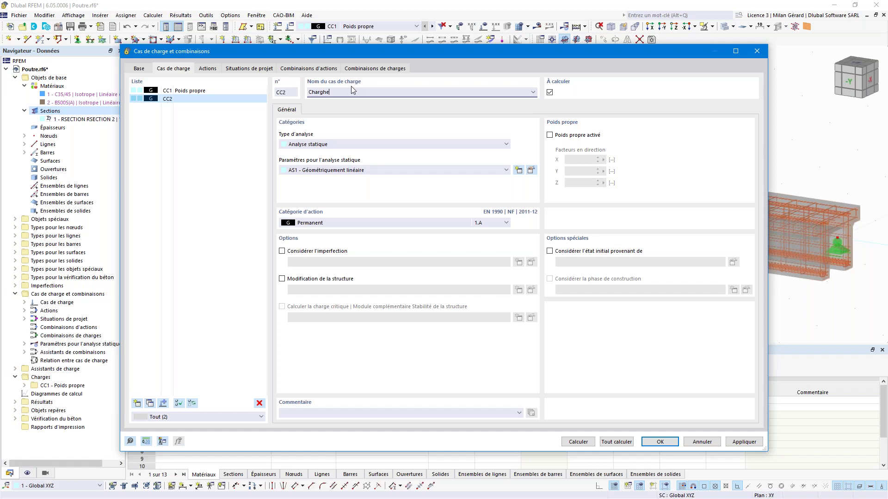
type("ée")
left_click(332, 222)
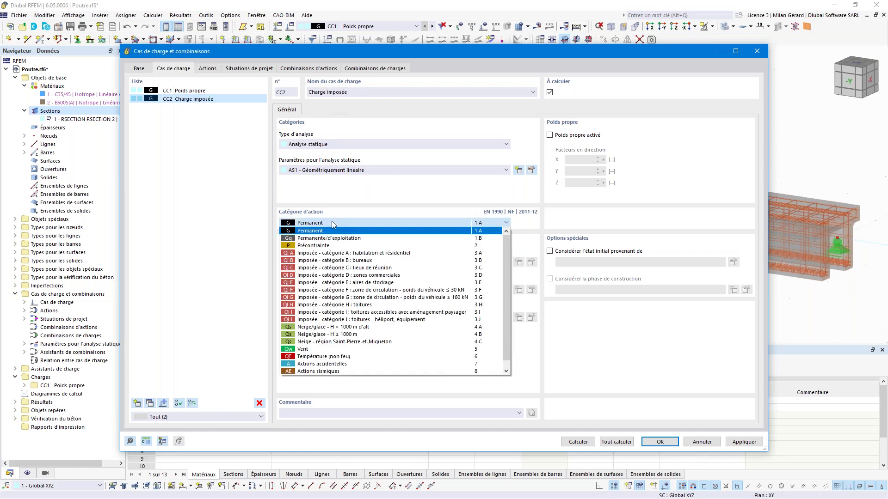
left_click(344, 282)
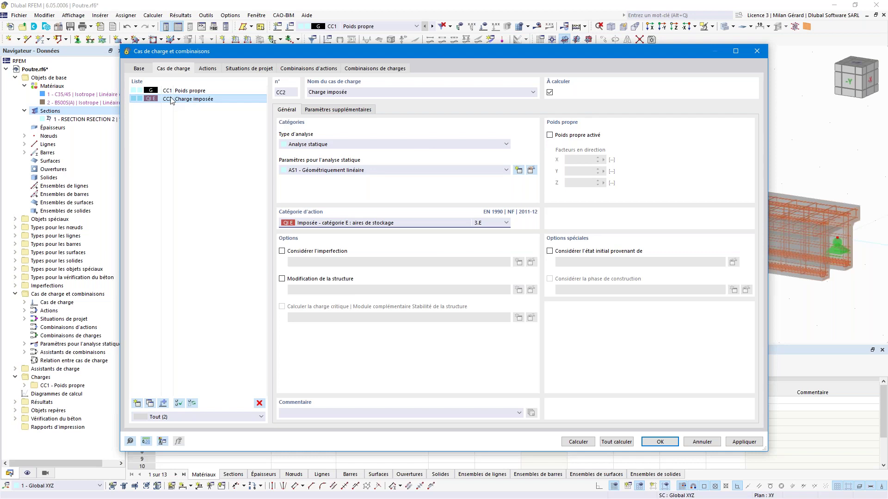
left_click(367, 69)
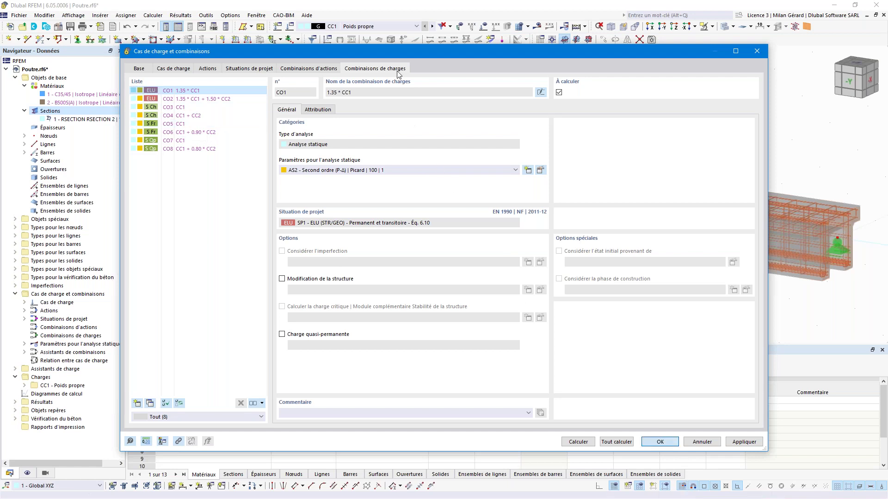
key("Return")
Apply a uniform 3 kN/m member load in direction ZL to the beam in load case CC1 Poids propre.
left_click(382, 27)
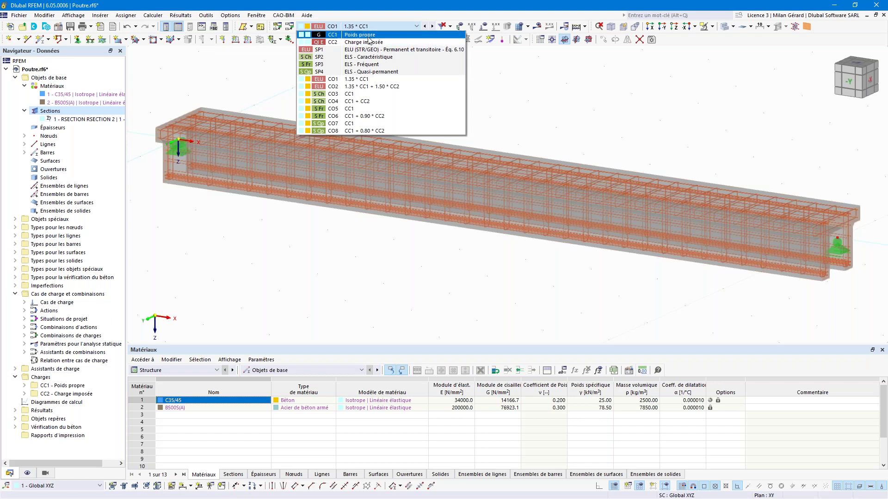
left_click(365, 35)
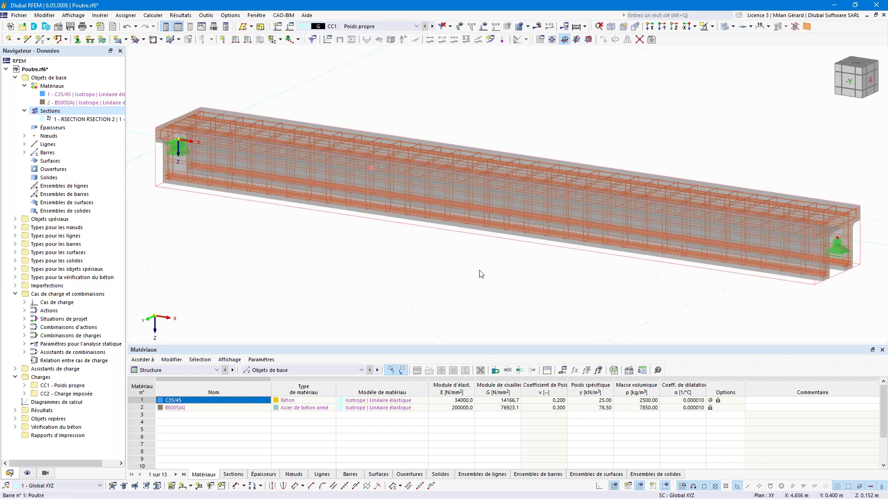
left_click_drag(547, 300, 278, 86)
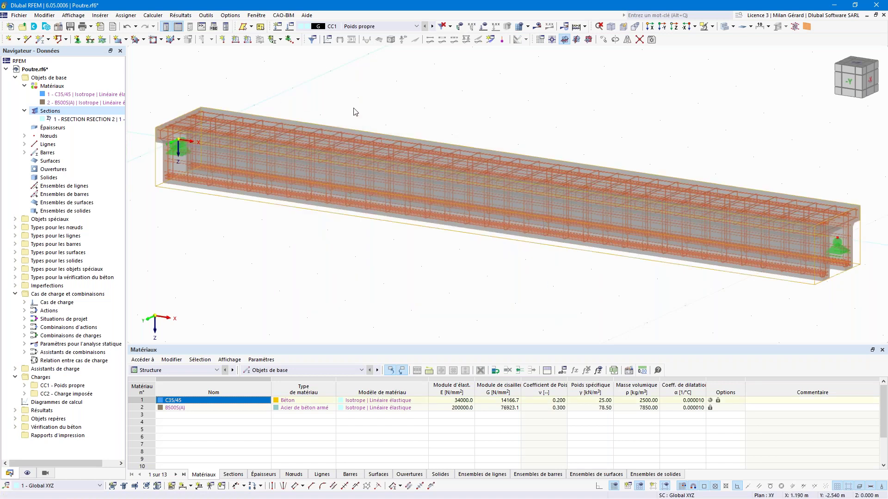
left_click(249, 42)
left_click(447, 131)
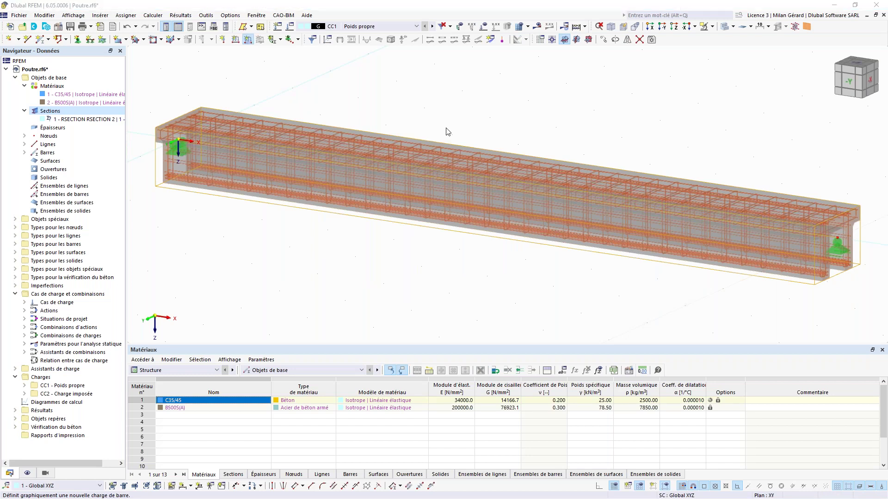
left_click(353, 167)
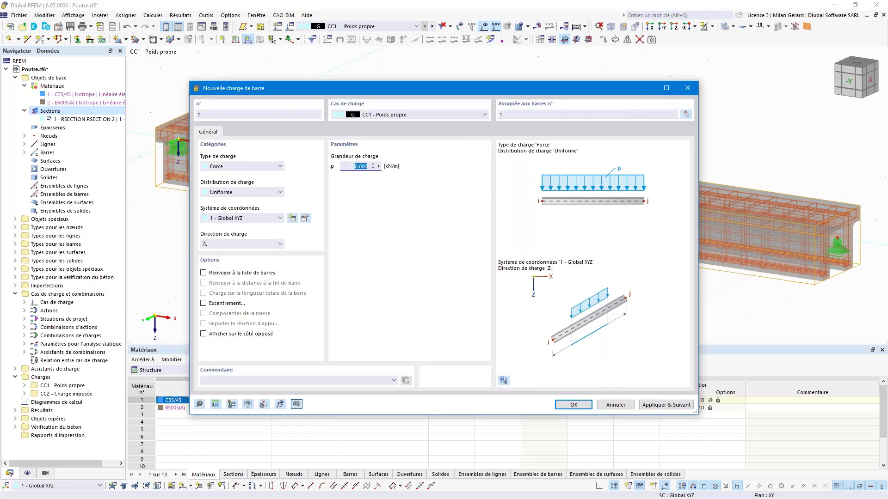
type("3")
left_click(668, 405)
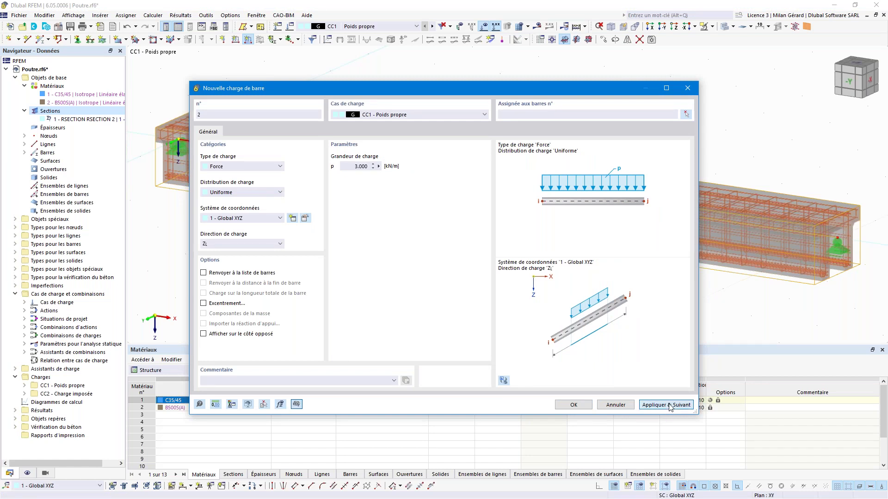
Apply a uniform 15 kN/m member load in direction ZL to member 1 in load case CC2 Charge imposée.
left_click(386, 116)
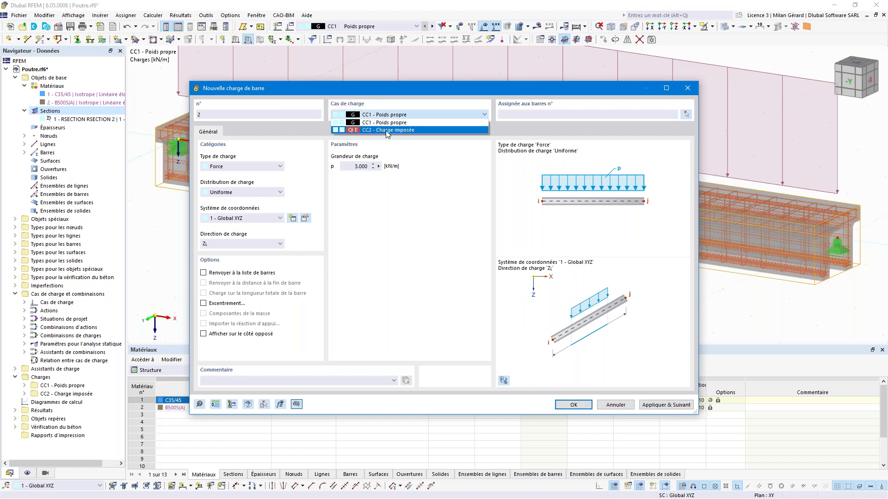
left_click(386, 131)
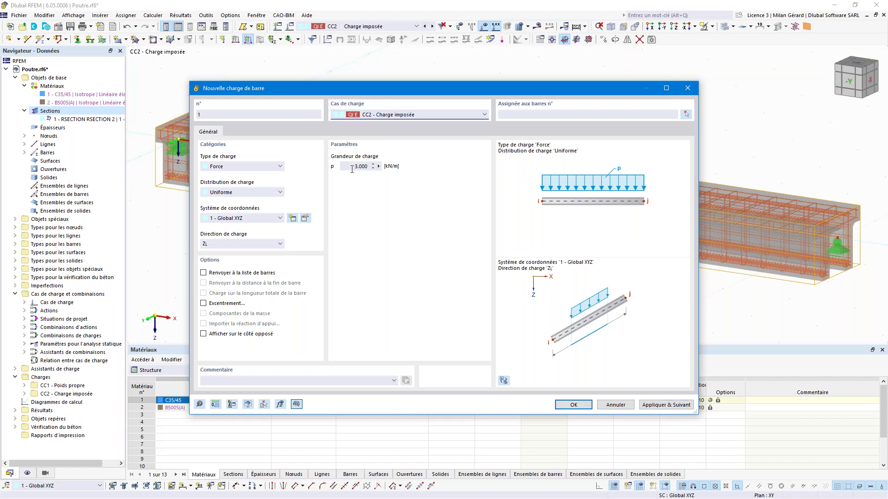
type("1")
left_click(545, 116)
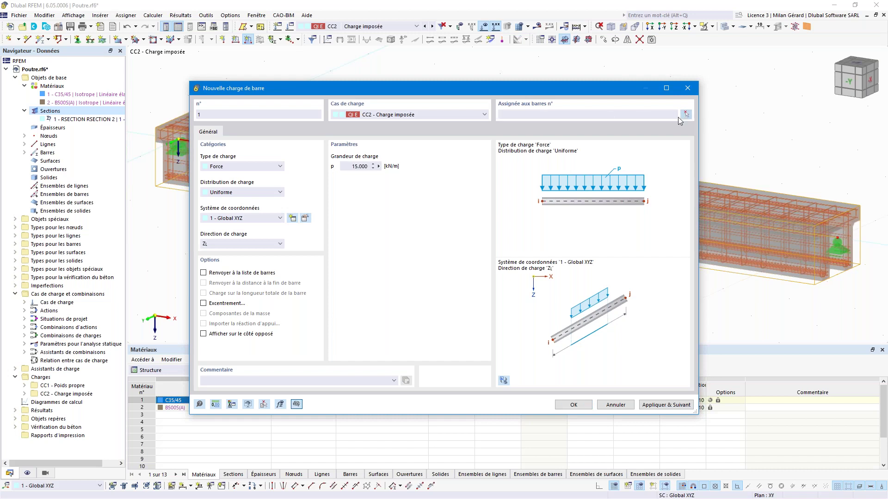
left_click(686, 113)
left_click_drag(559, 295, 379, 99)
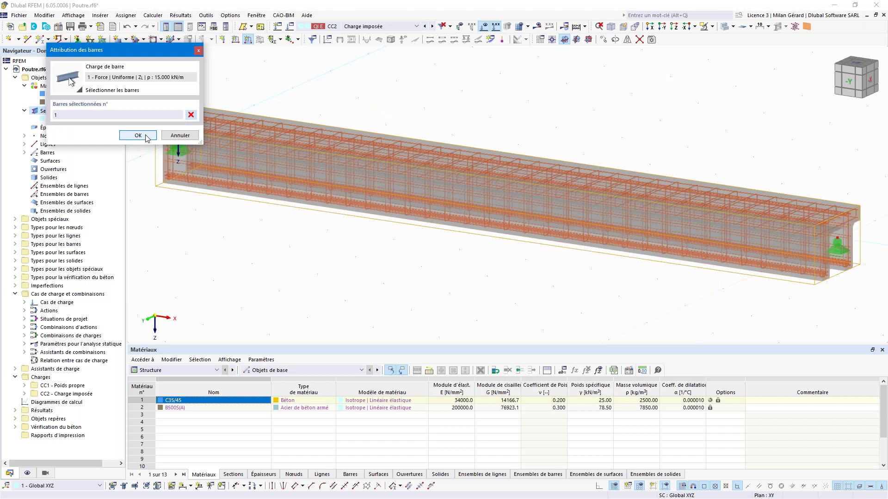
left_click(138, 135)
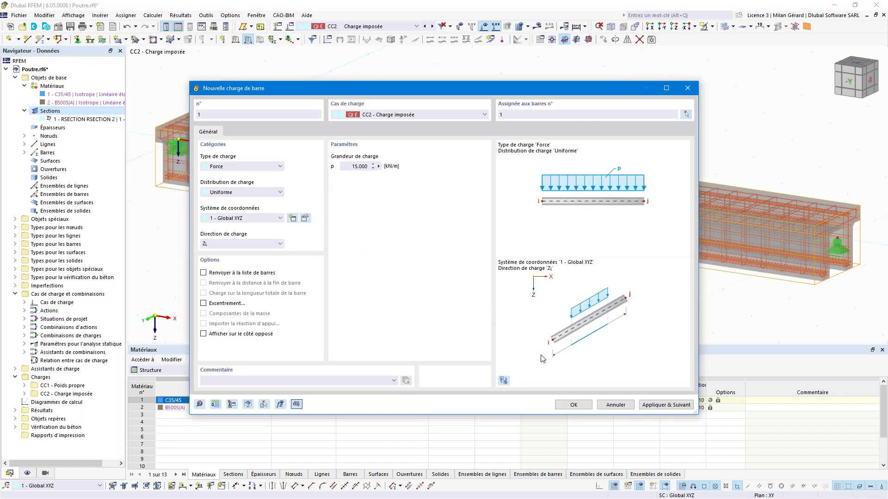
left_click(570, 408)
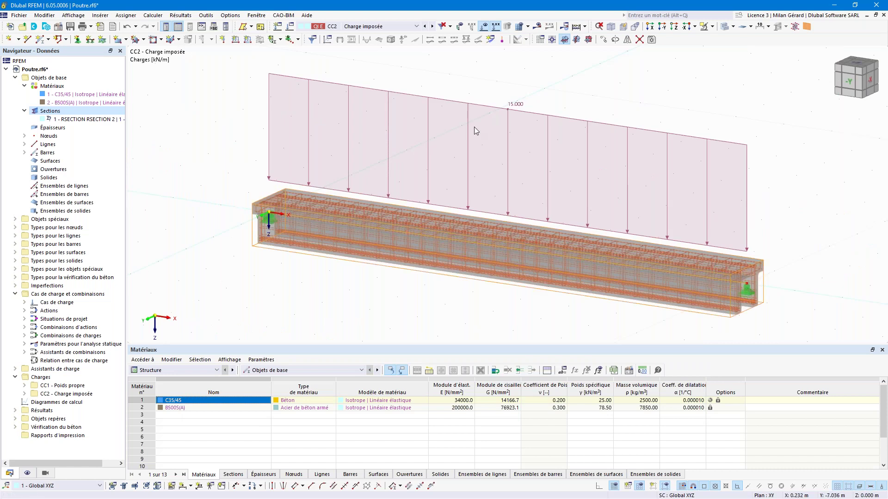
Reduce the graphical display scale of the 15 kN/m member load in load case CC2.
right_click(465, 110)
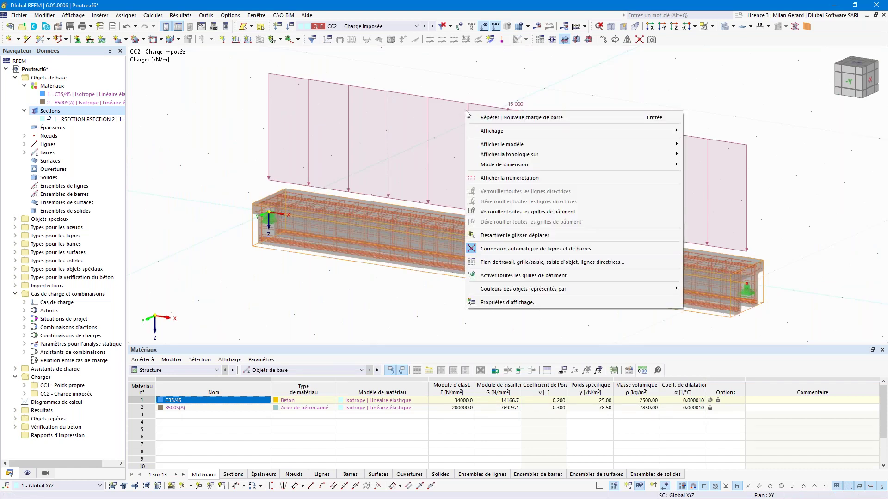
right_click(468, 110)
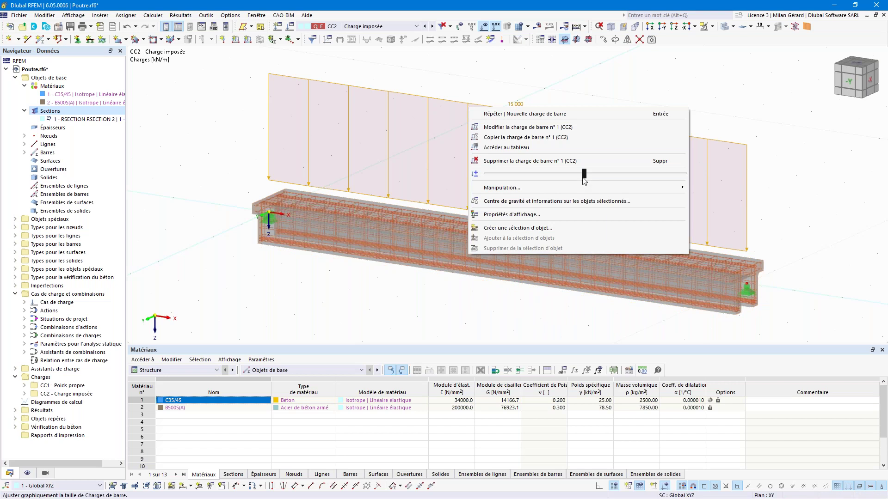
left_click_drag(531, 173, 485, 174)
left_click(446, 118)
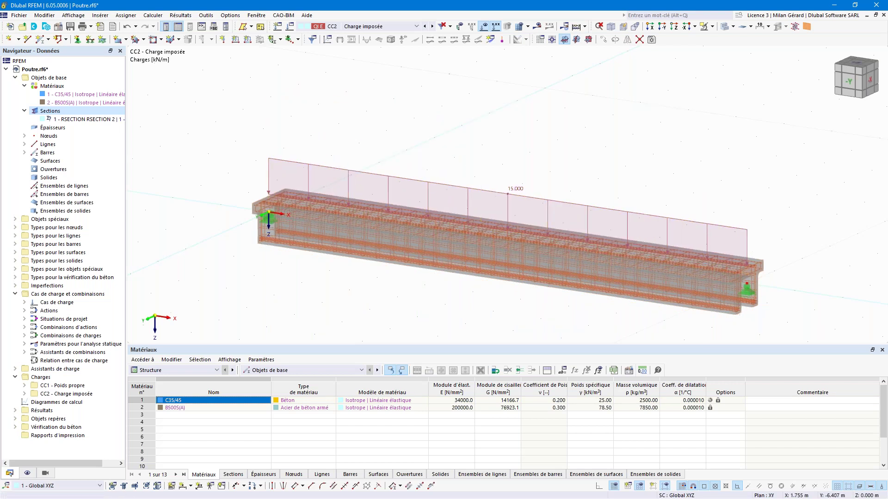
Show the loads of load combination CO2 (1.35 * CC1 + 1.50 * CC2) on the beam.
scroll(509, 323, "up", 2)
left_click(408, 26)
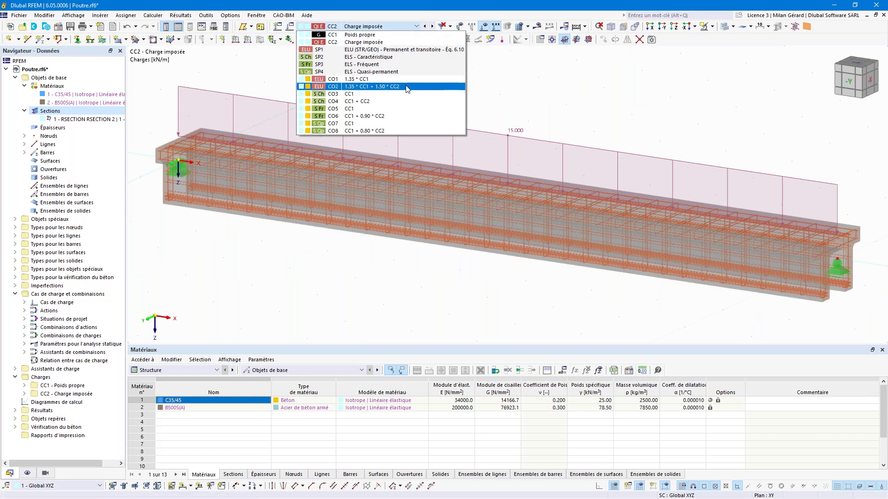
left_click(408, 87)
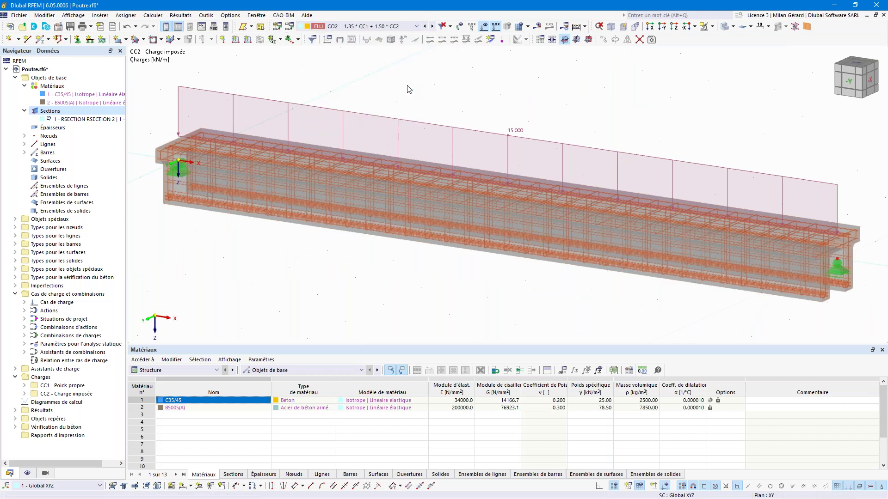
middle_click(595, 185)
middle_click(595, 184)
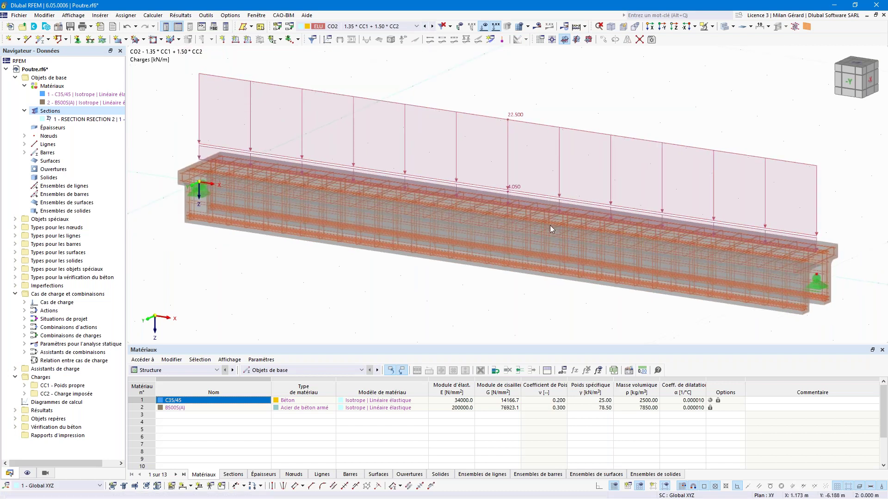
Enlarge the graphical display scale of the member loads shown for load combination CO2.
right_click(513, 194)
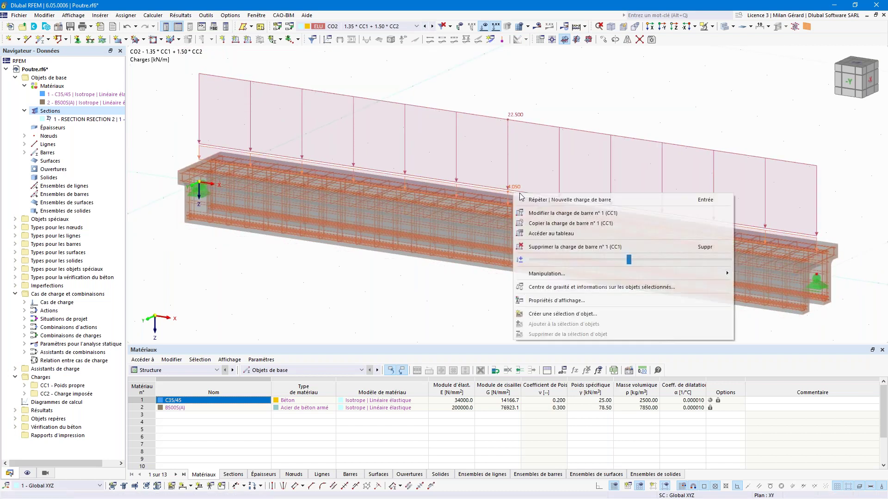
left_click_drag(629, 259, 654, 263)
left_click(847, 192)
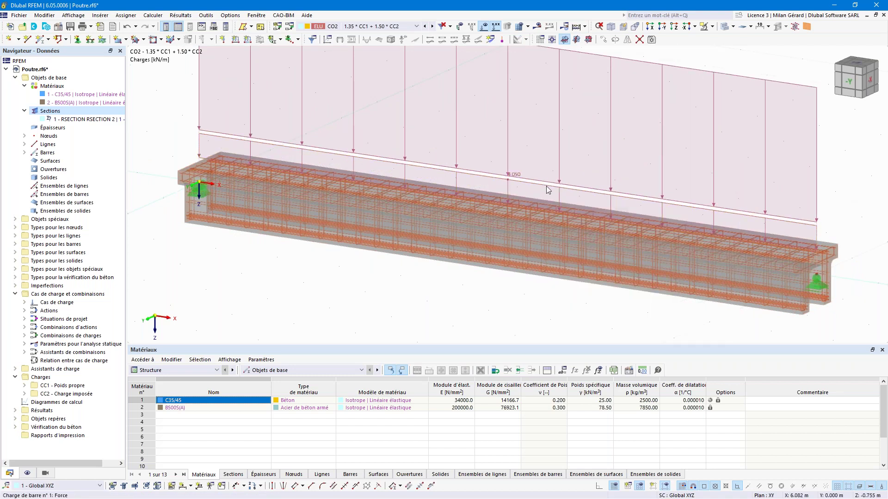
scroll(538, 184, "down", 3)
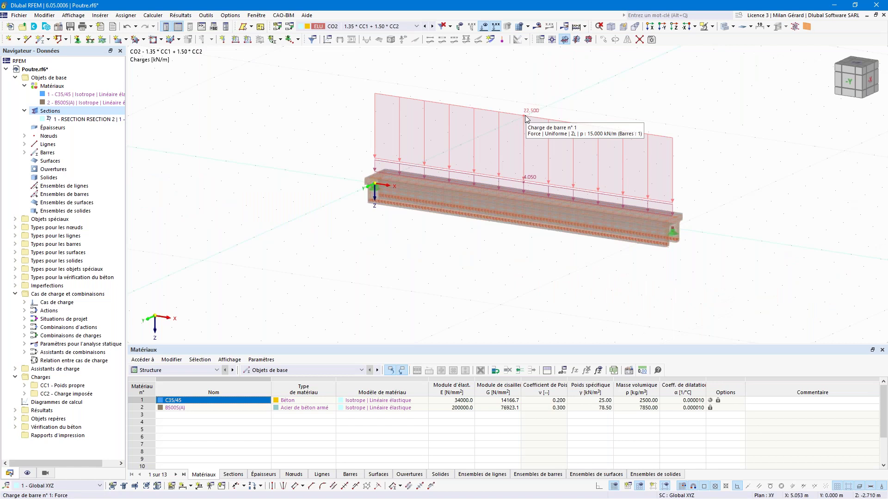
scroll(509, 121, "up", 2)
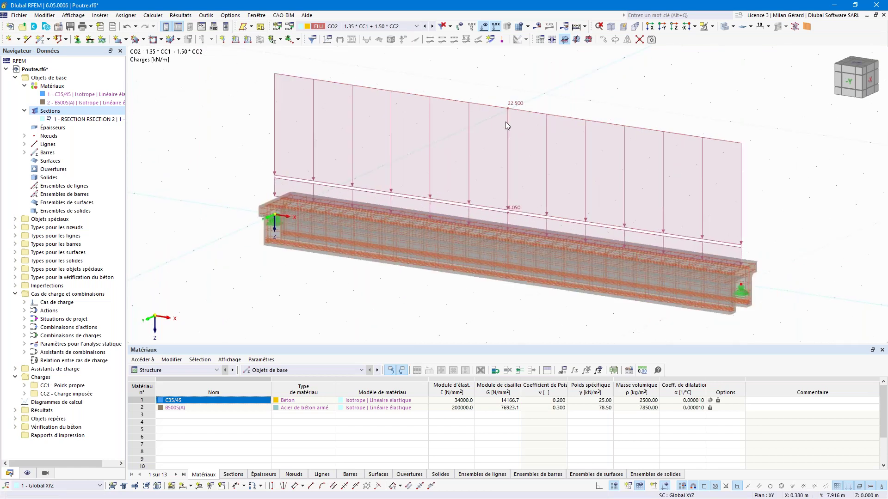
Save the input data on the Desktop as the RFEM 6 file "Poutre".
left_click(72, 30)
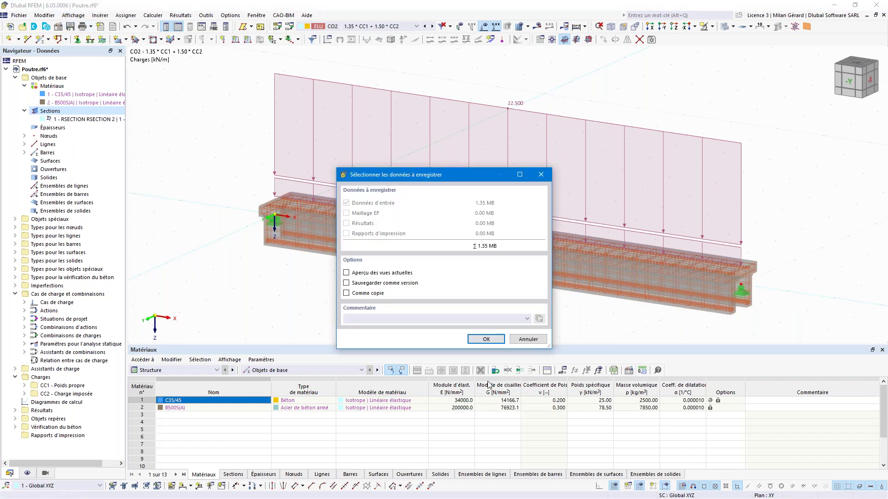
left_click(480, 338)
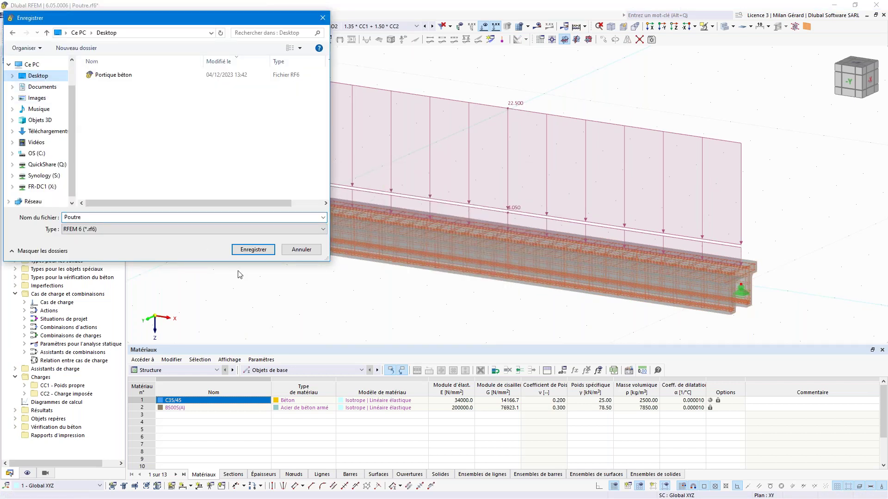
left_click(249, 251)
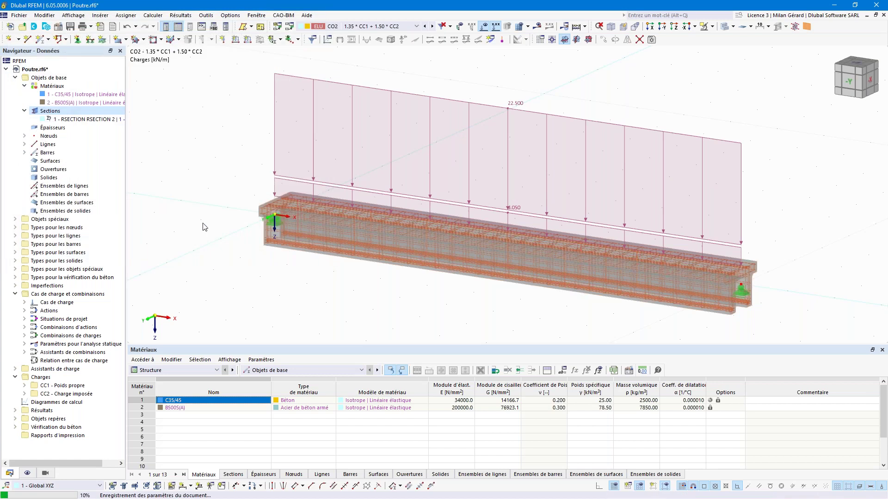
Make design situation SP1 "ELU (STR/GEO) - Permanent et transitoire" the active one.
left_click(343, 27)
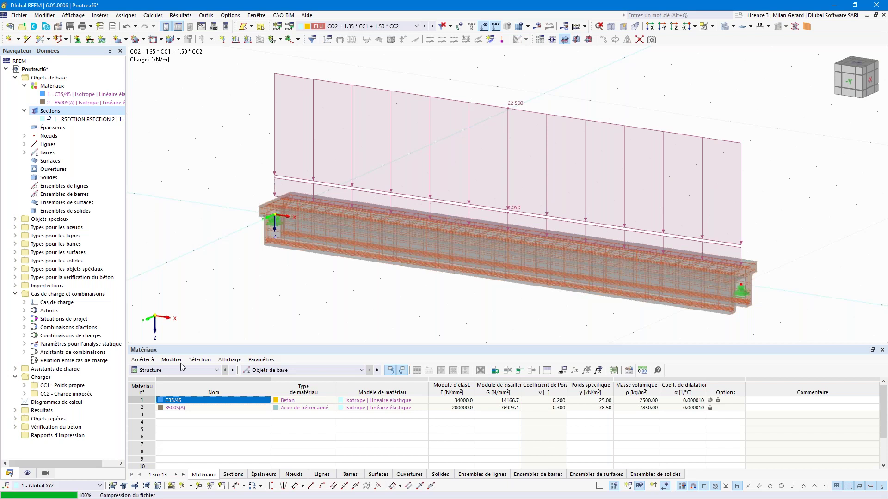
scroll(312, 94, "up", 3)
left_click(370, 52)
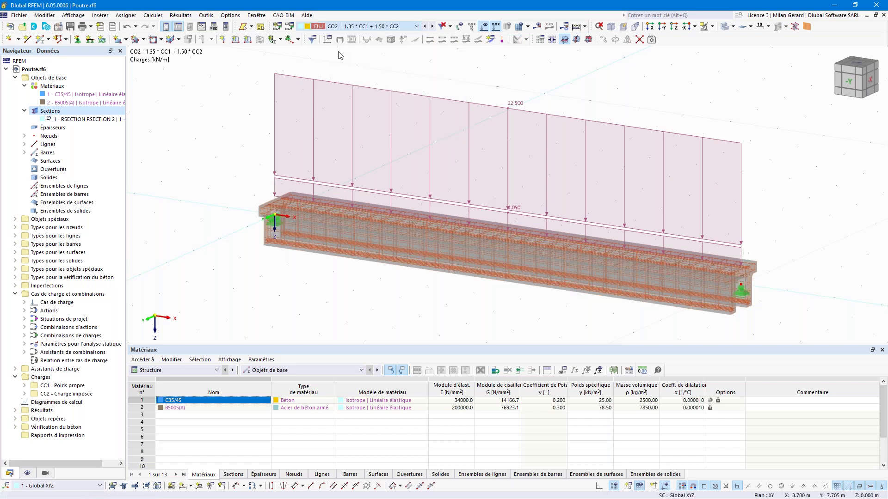
Check the design situations and members included in the concrete design input data and run the calculation.
left_click(180, 371)
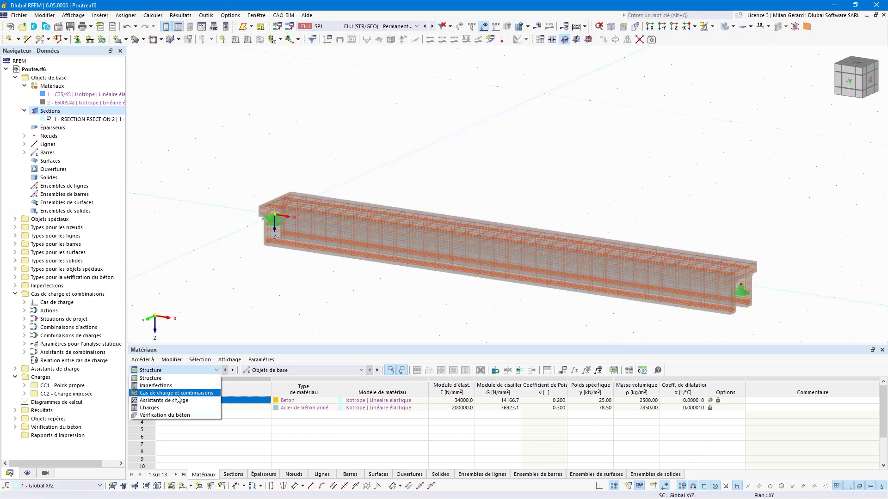
left_click(179, 420)
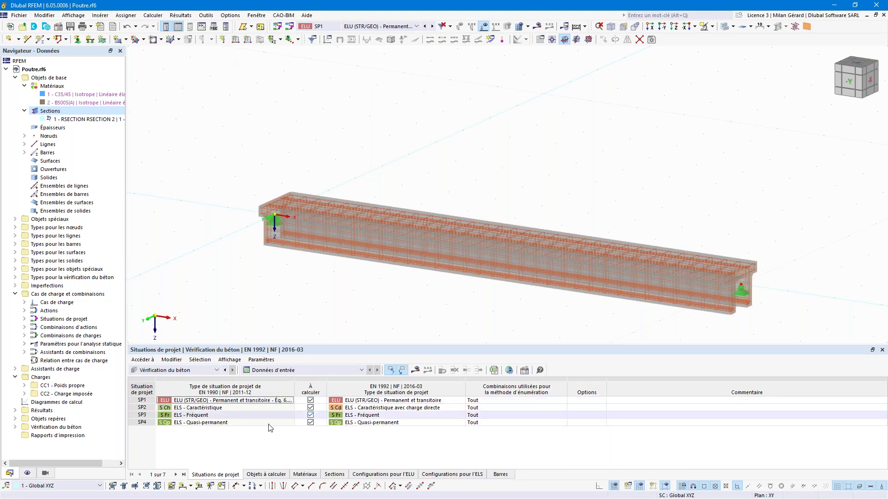
left_click(266, 475)
left_click(356, 401)
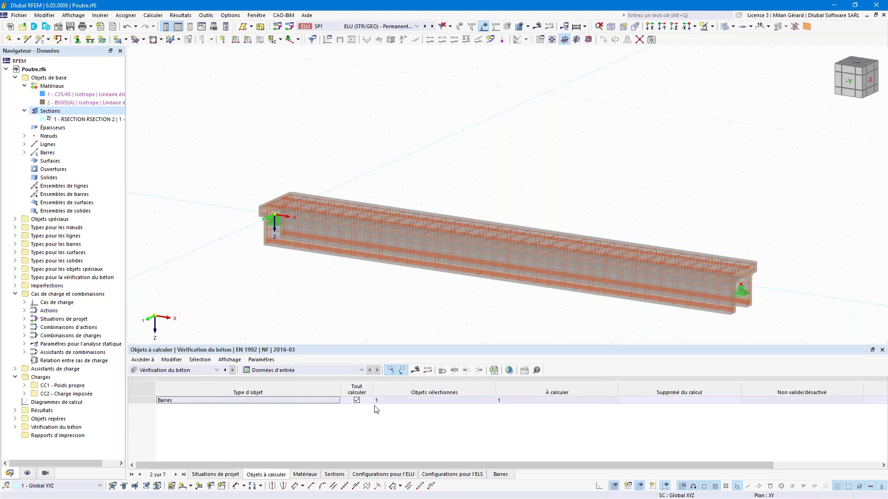
left_click(416, 371)
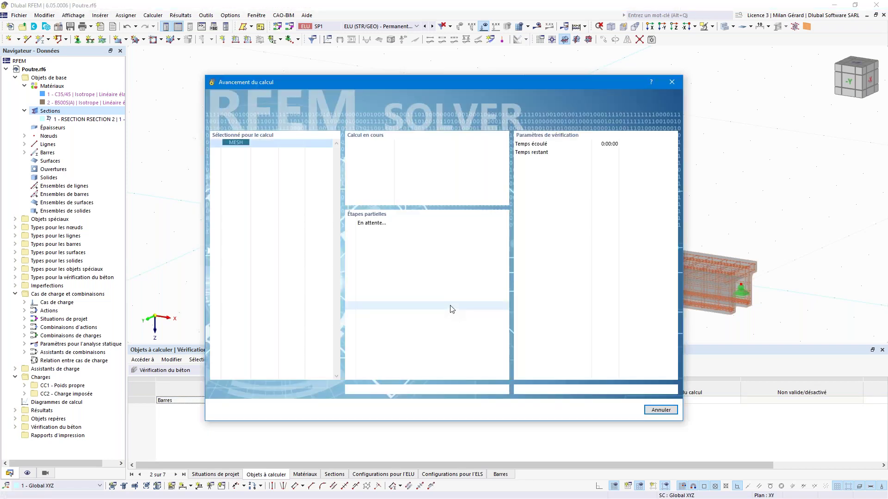
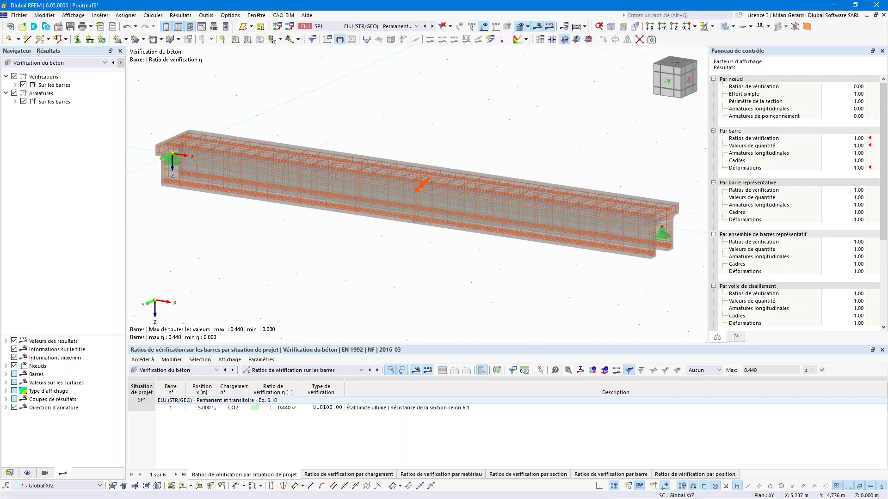
Hide the design check ratios and display the required longitudinal reinforcement As,req,+z (bas) on the member.
left_click(882, 51)
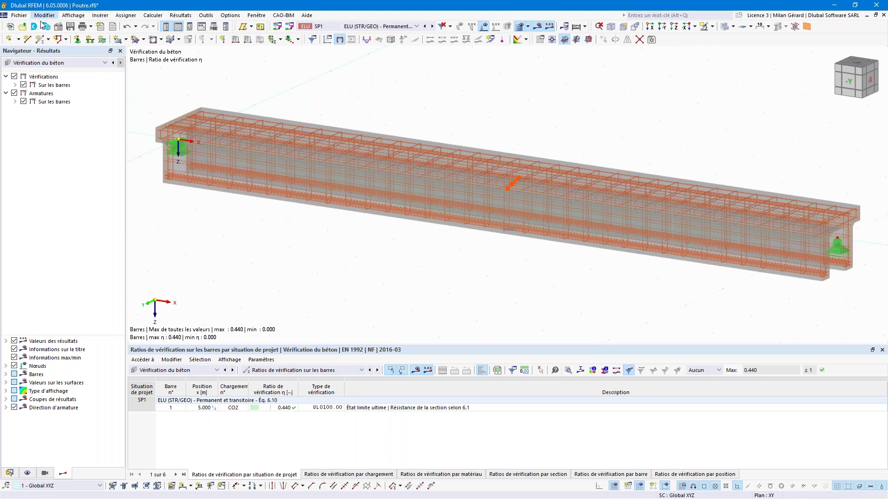
left_click(42, 94)
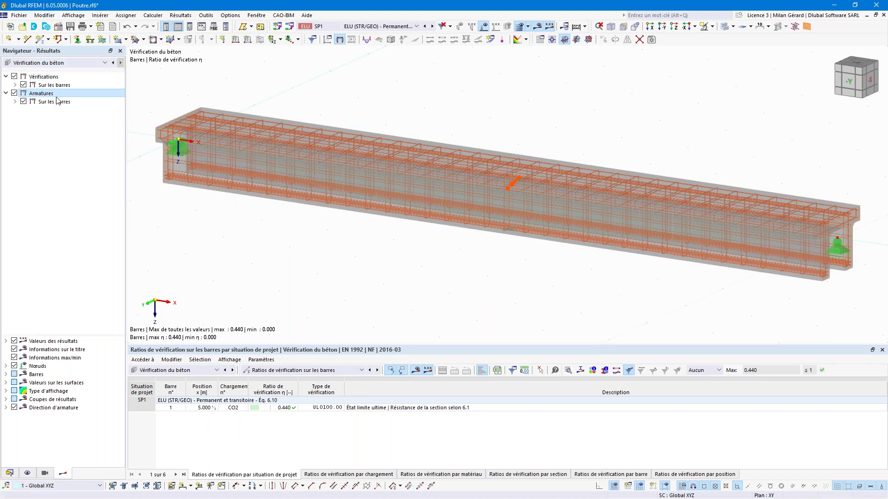
left_click(15, 77)
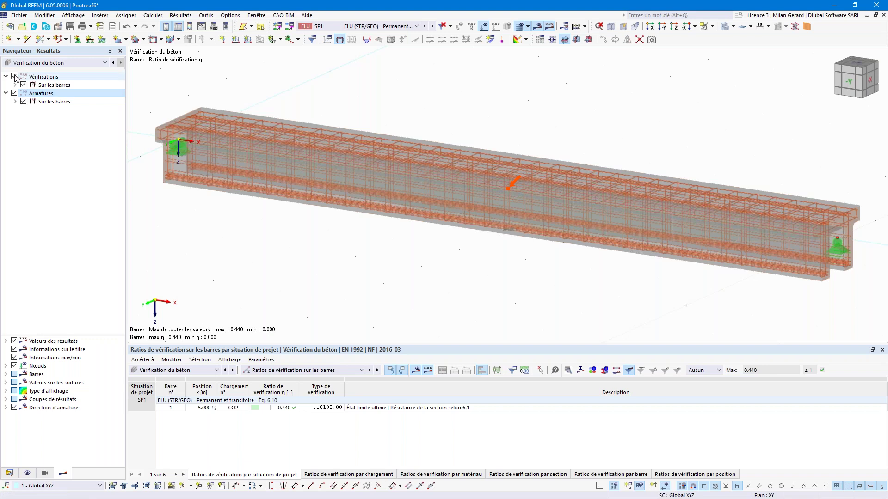
left_click(6, 76)
left_click(16, 93)
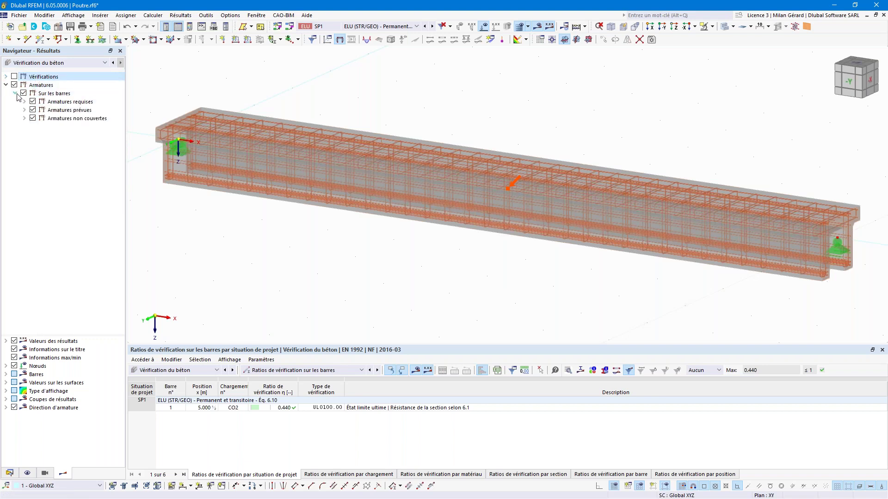
left_click(24, 101)
left_click(33, 110)
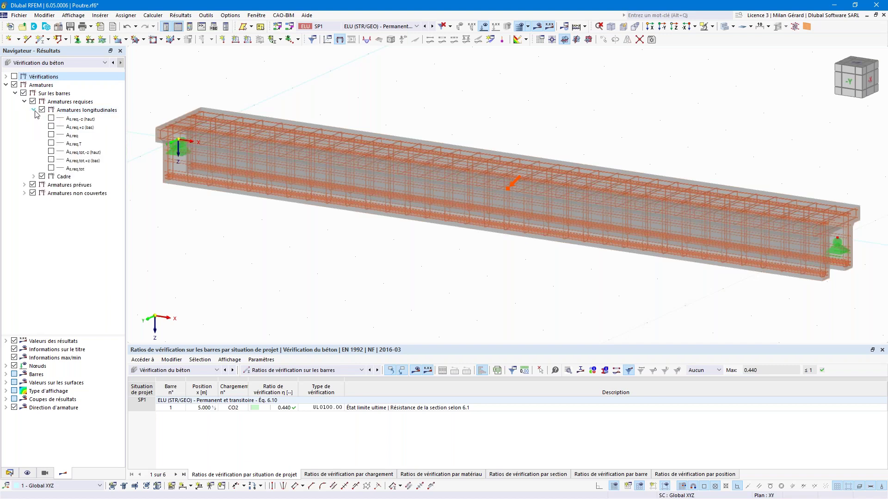
left_click(52, 127)
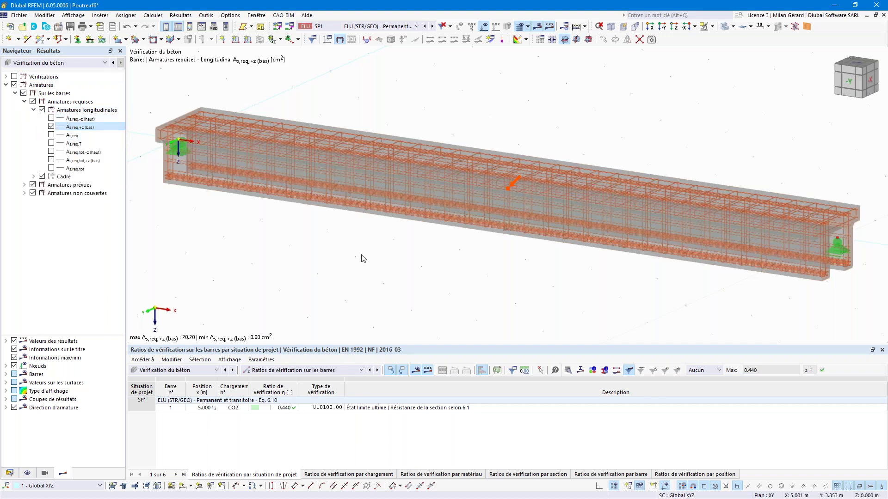
Also display the provided longitudinal reinforcement As,prév,+z (bas) on the member.
left_click(24, 184)
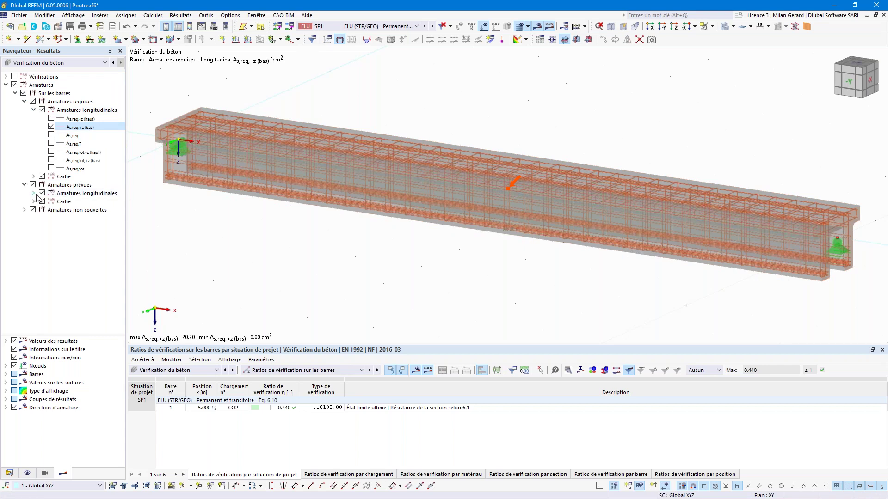
left_click(34, 193)
left_click(51, 210)
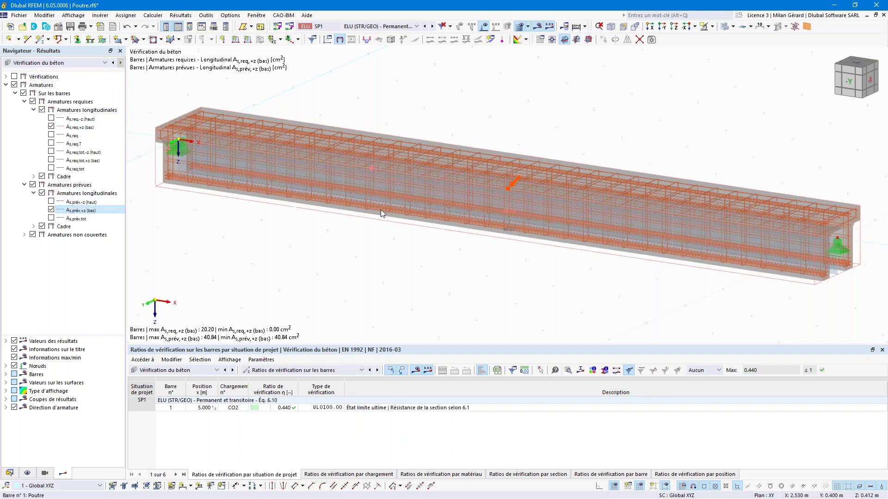
scroll(435, 203, "down", 1)
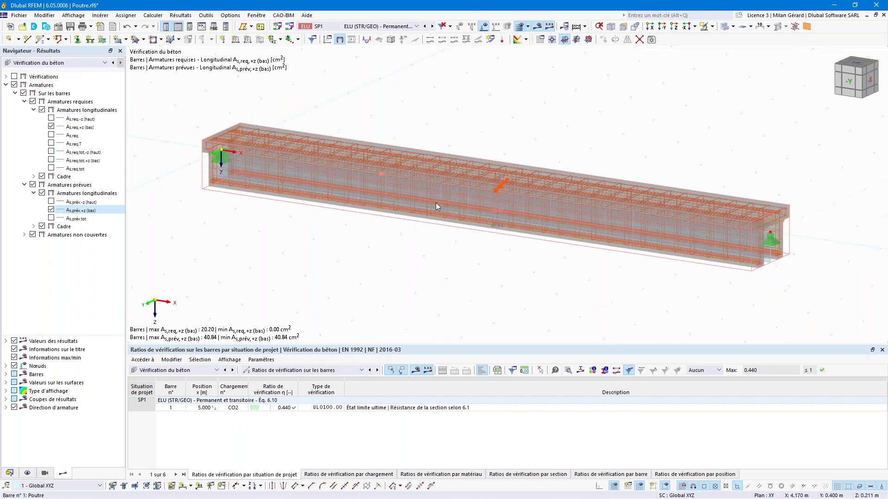
Set the per-member display factor for longitudinal reinforcement to 4.00 and show the beam's diagrams in the -Y side view.
left_click(191, 28)
left_click(851, 153)
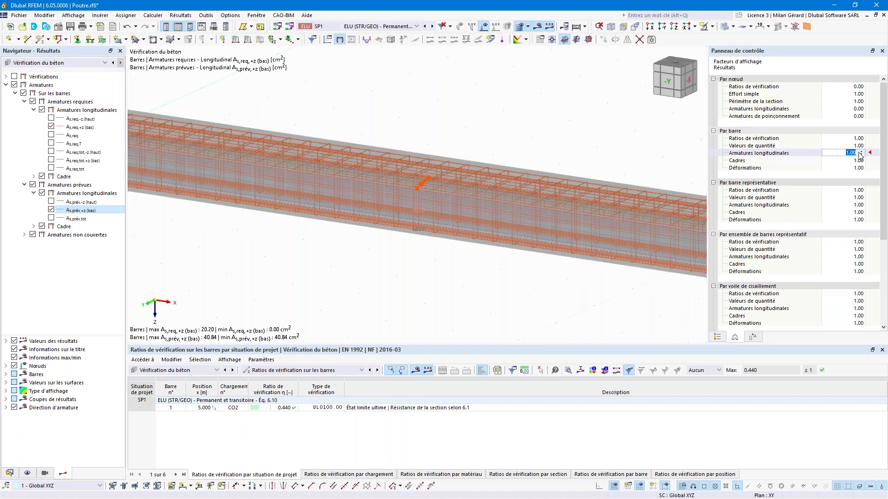
left_click(862, 151)
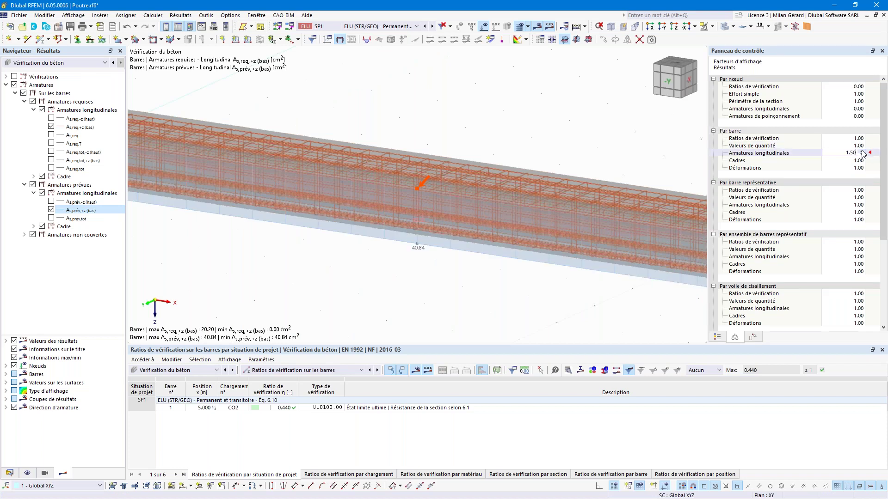
left_click(862, 152)
left_click(861, 152)
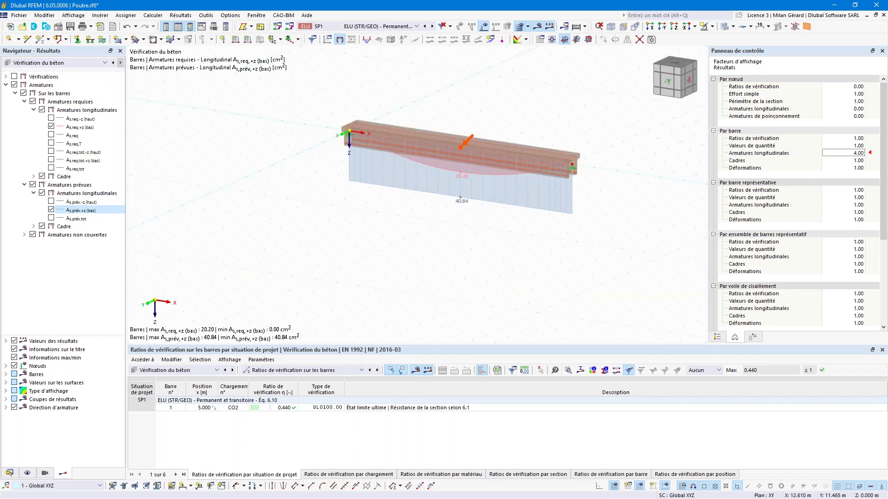
left_click(670, 85)
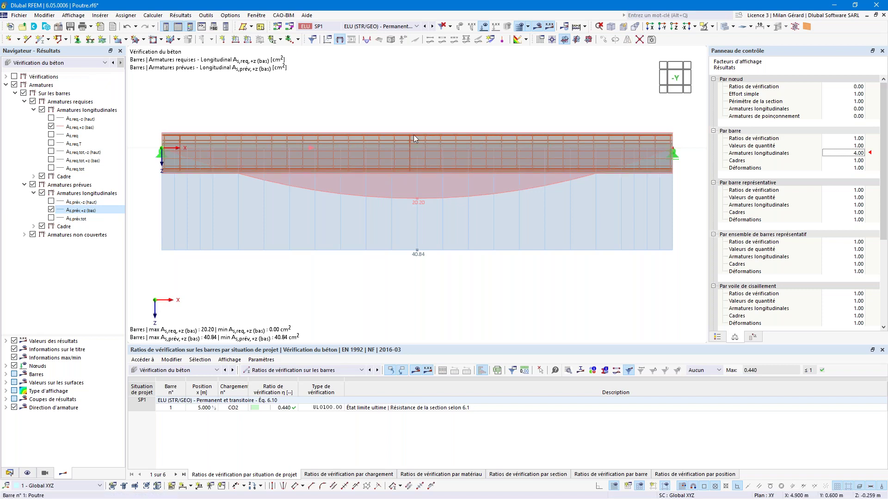
Open the beam's member properties and set the shear reinforcement's stirrup spacing to 0.150 m.
double_click(334, 161)
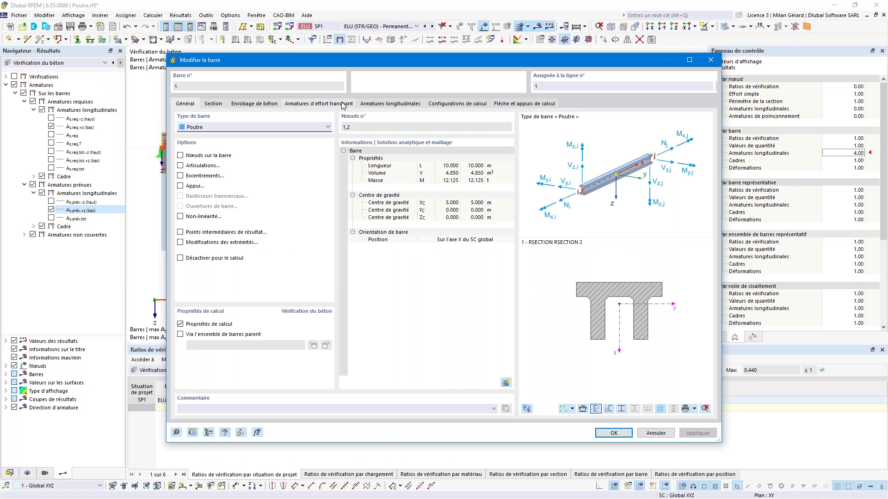
left_click(342, 105)
left_click(252, 105)
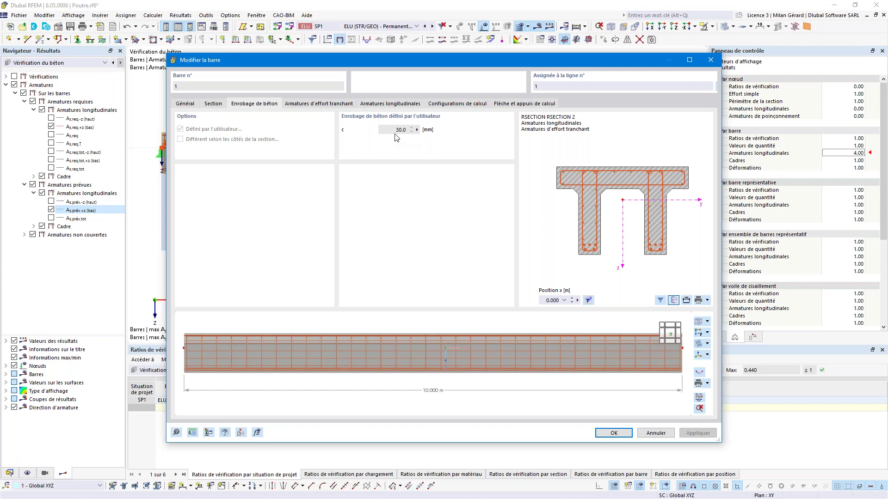
left_click(341, 107)
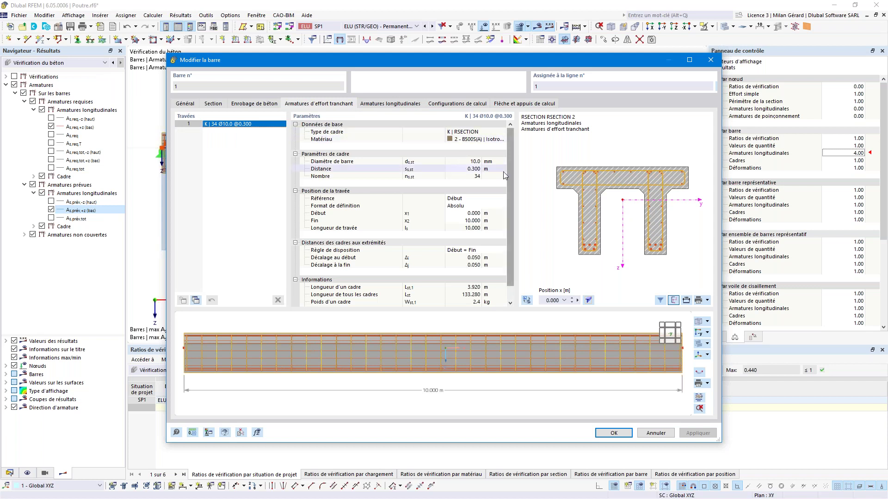
left_click(472, 170)
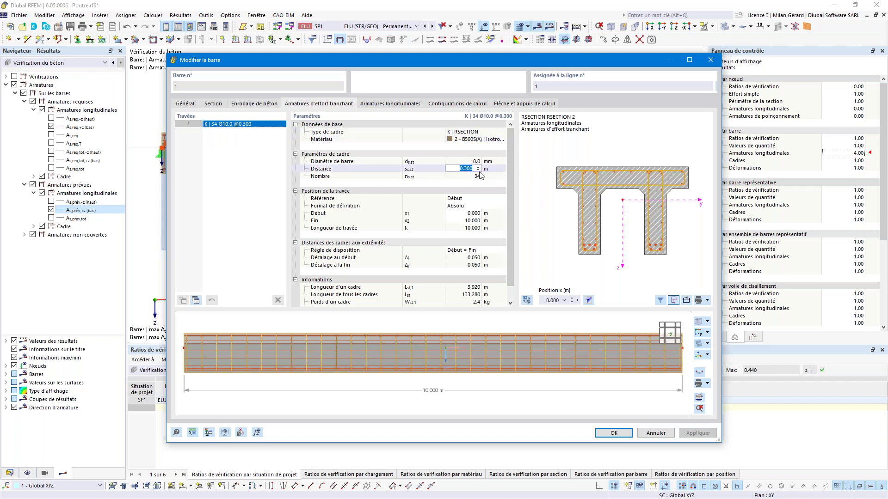
type("0.15")
key("Return")
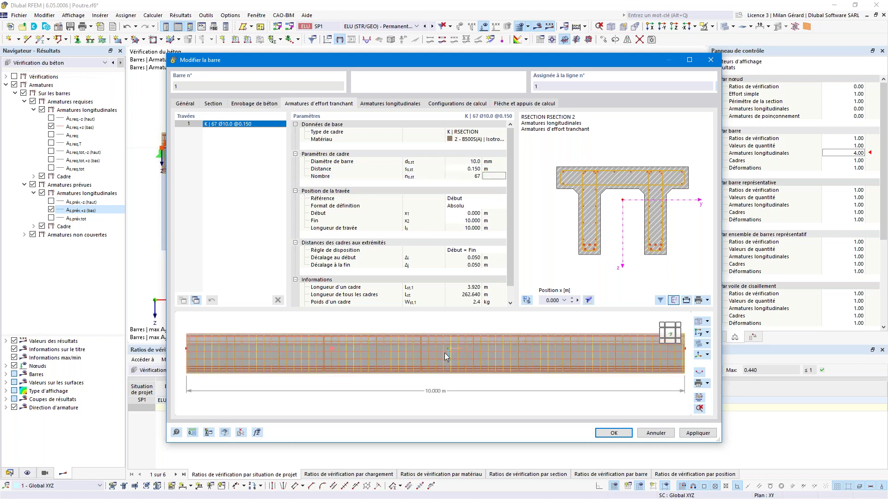
scroll(320, 347, "down", 1)
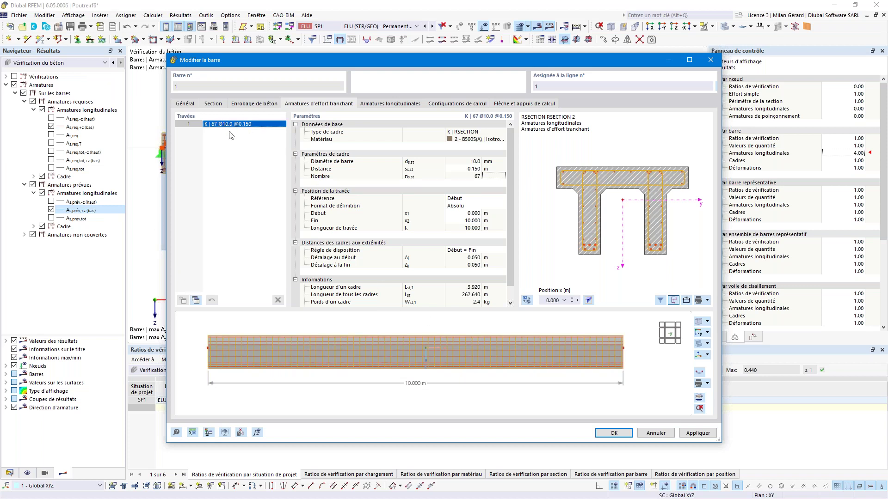
Split the stirrup reinforcement into three spans and go through the parameters of each, ending on the middle one.
left_click(196, 300)
left_click(196, 301)
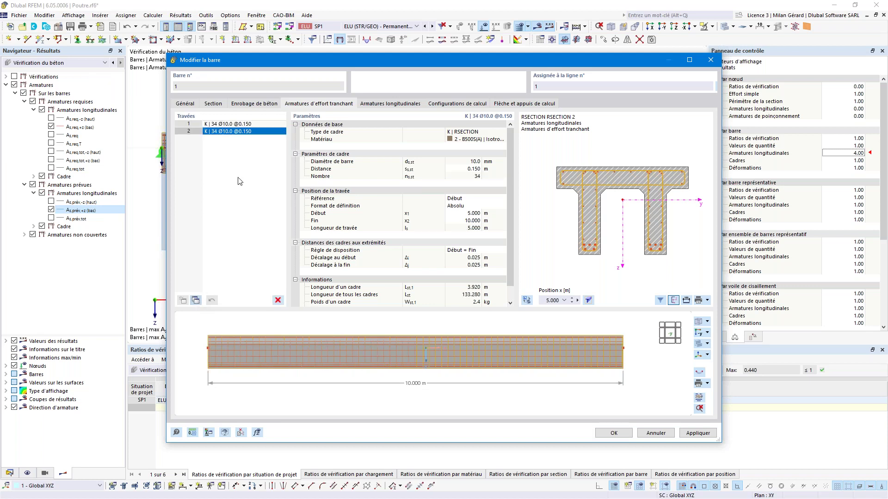
left_click(245, 124)
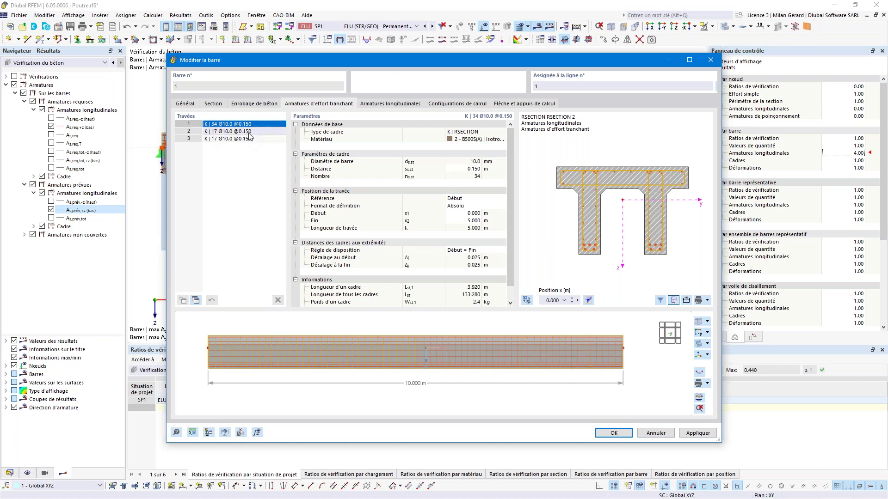
left_click(249, 132)
left_click(250, 139)
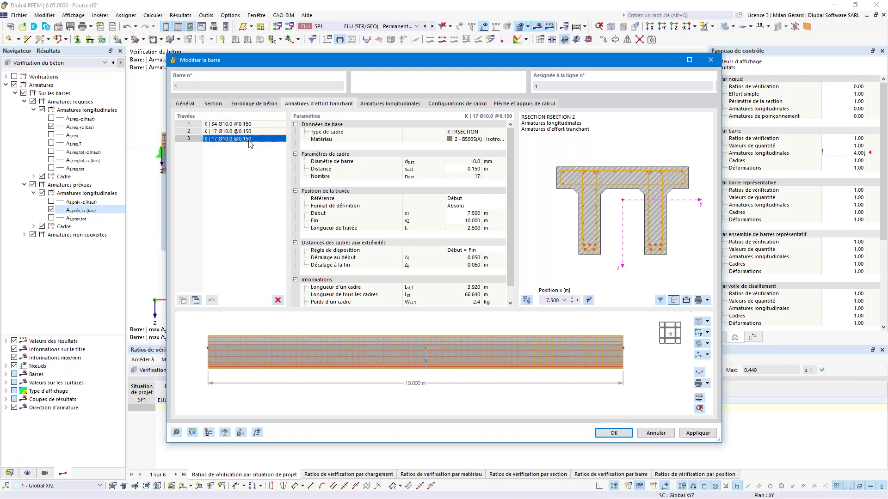
left_click(249, 132)
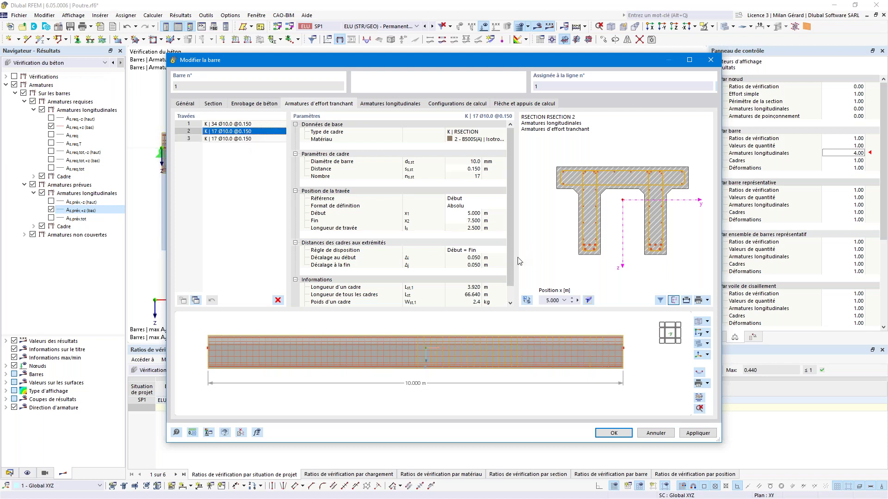
scroll(513, 229, "down", 1)
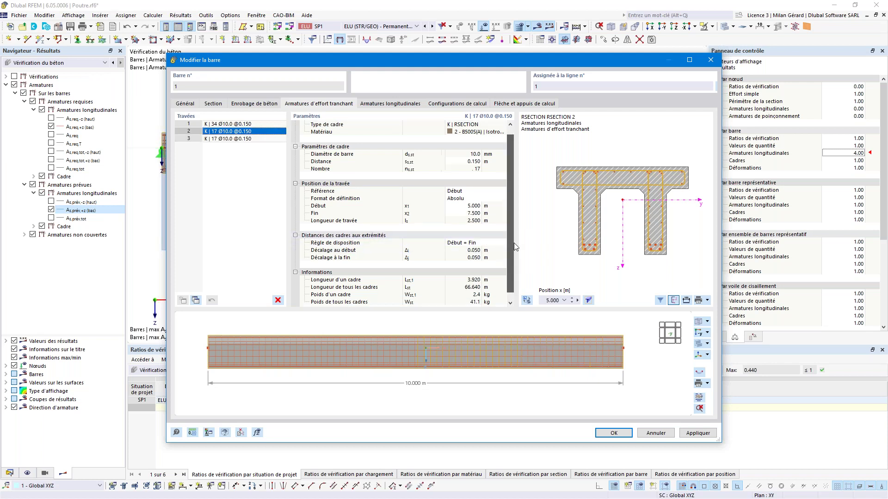
left_click_drag(511, 264, 511, 227)
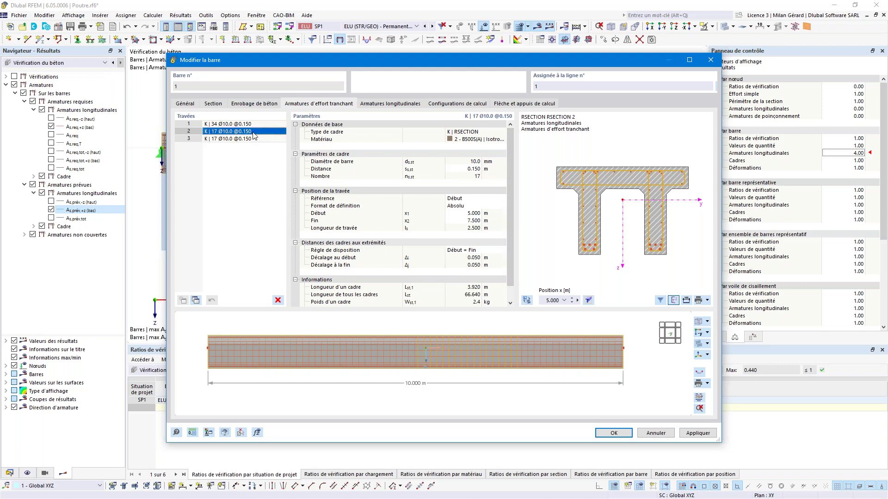
Switch the middle stirrup span to relative definition, starting at 20% and ending at 80% of the beam.
left_click(461, 209)
left_click(463, 208)
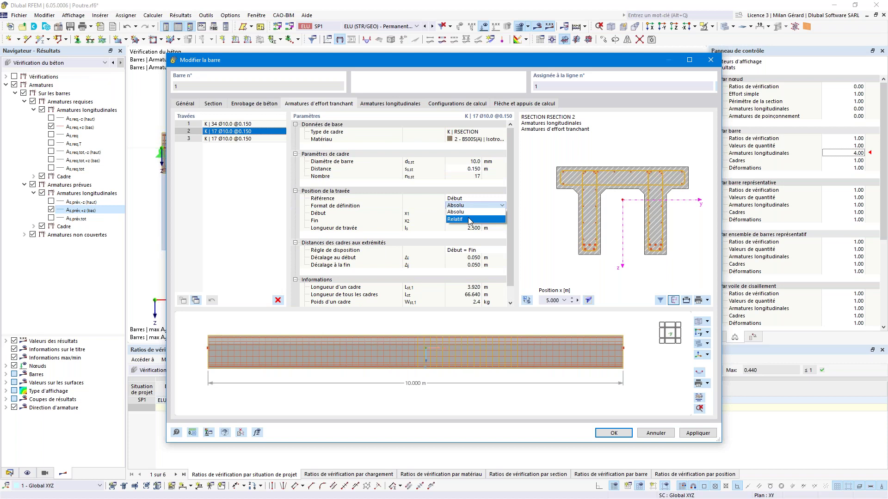
left_click(471, 219)
left_click(460, 213)
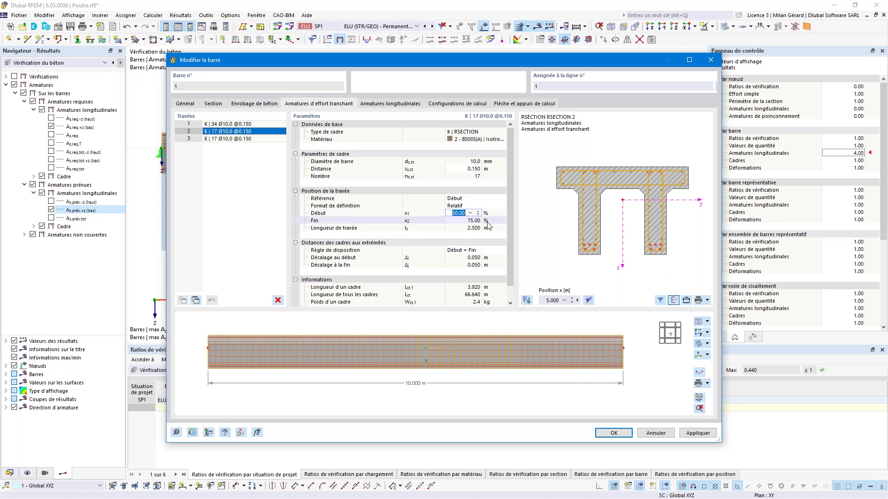
type("20")
left_click(468, 221)
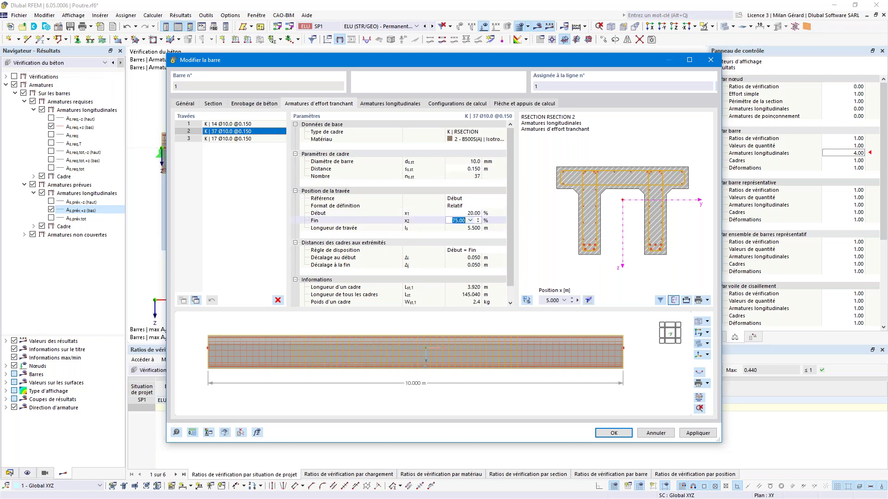
type("80")
key("shift+Tab")
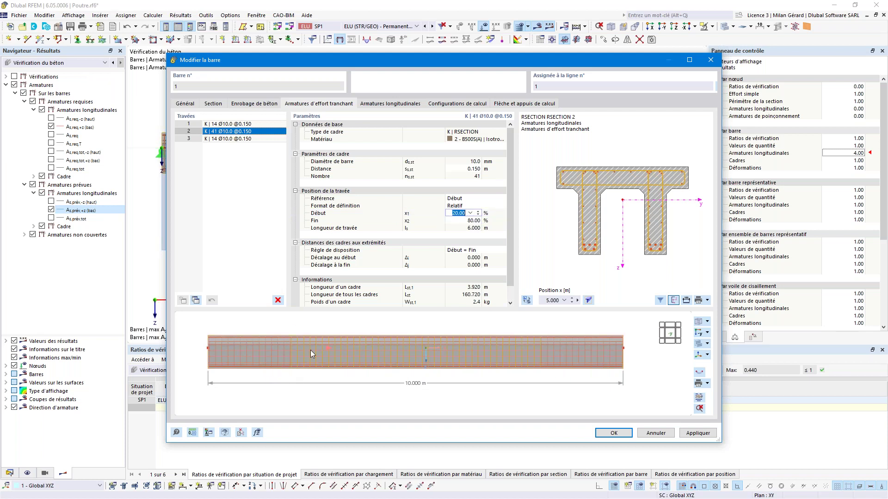
scroll(311, 351, "up", 1)
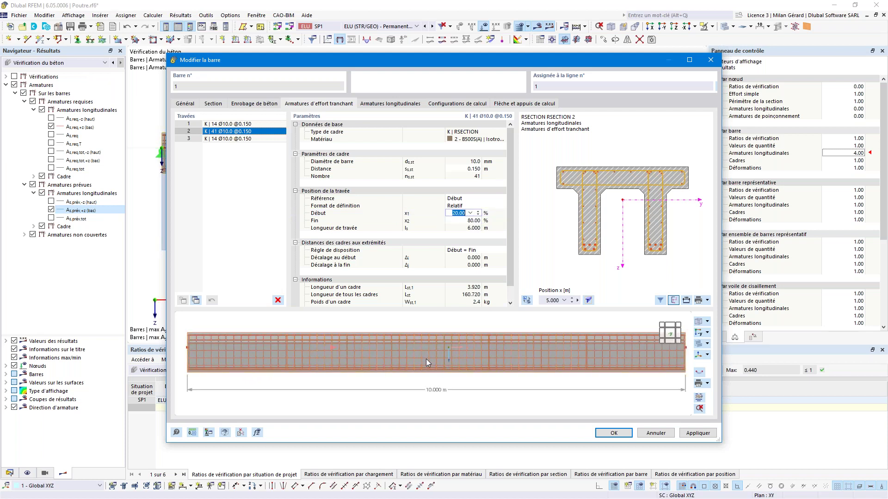
Set the stirrup spacing of the middle span to 0.300 m.
left_click(472, 170)
type("0.3")
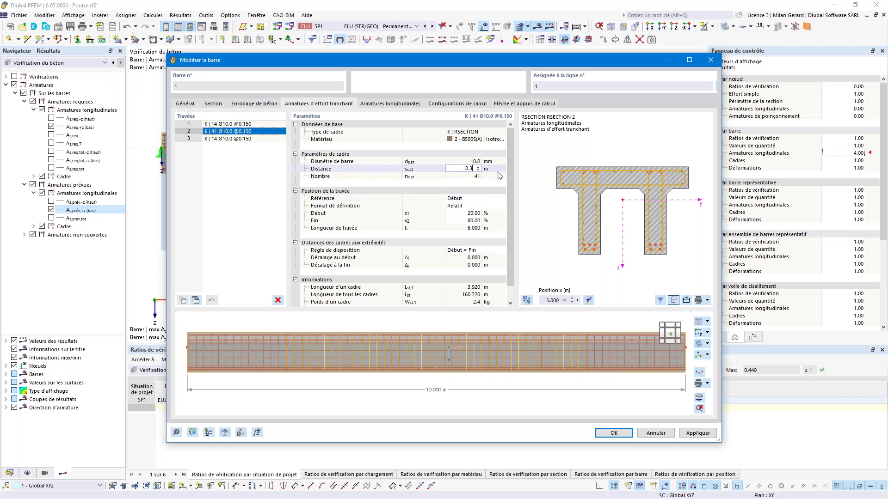
key("Tab")
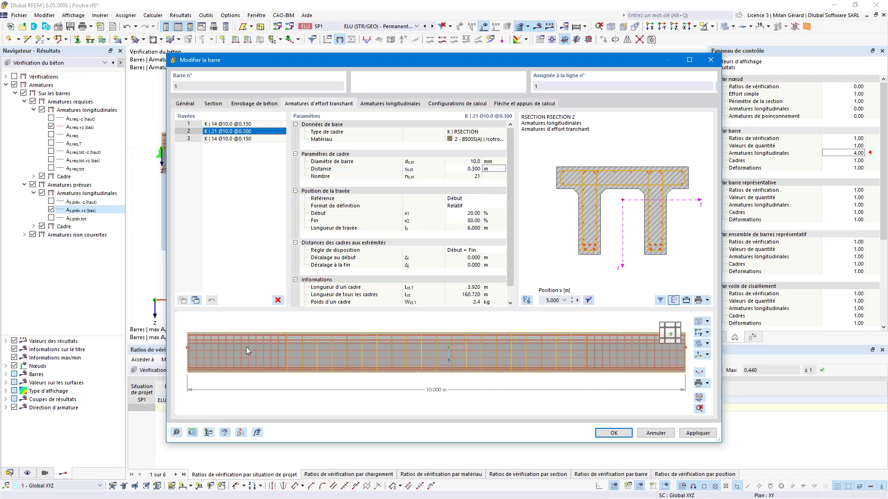
scroll(291, 353, "down", 1)
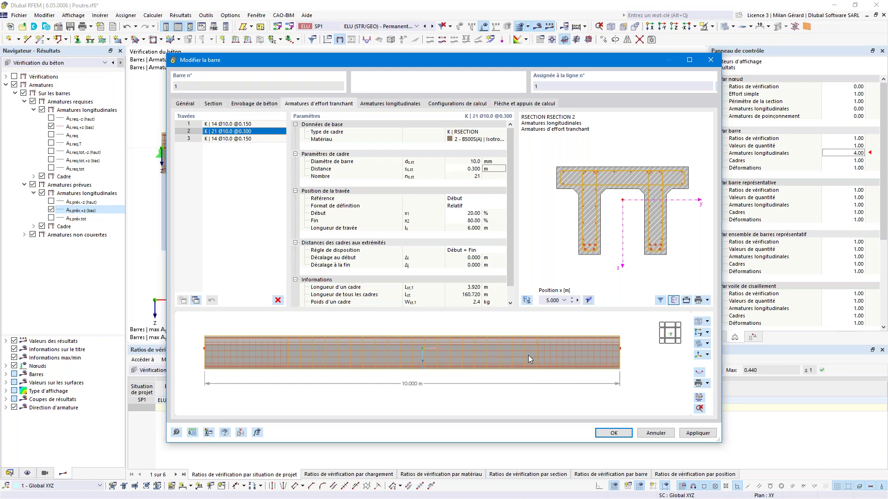
Review the longitudinal bar groups and inspect the 6 Ø20 group in the section and the default isometric view.
left_click(400, 107)
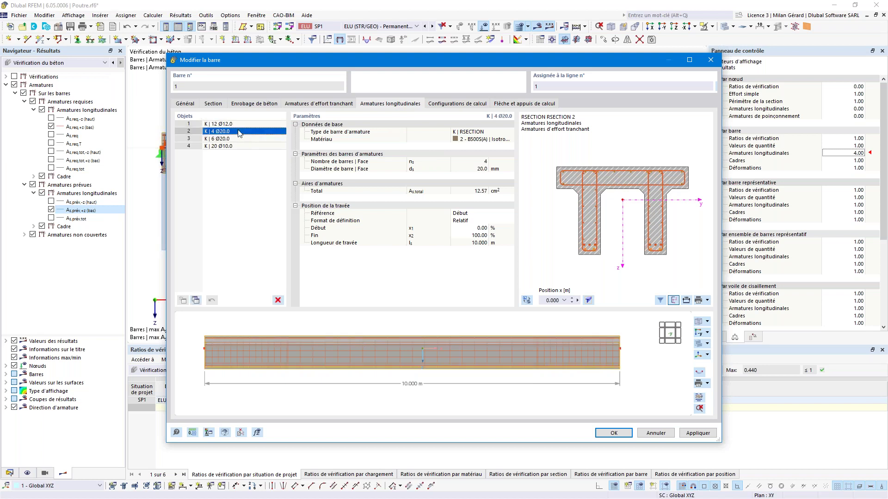
left_click(237, 140)
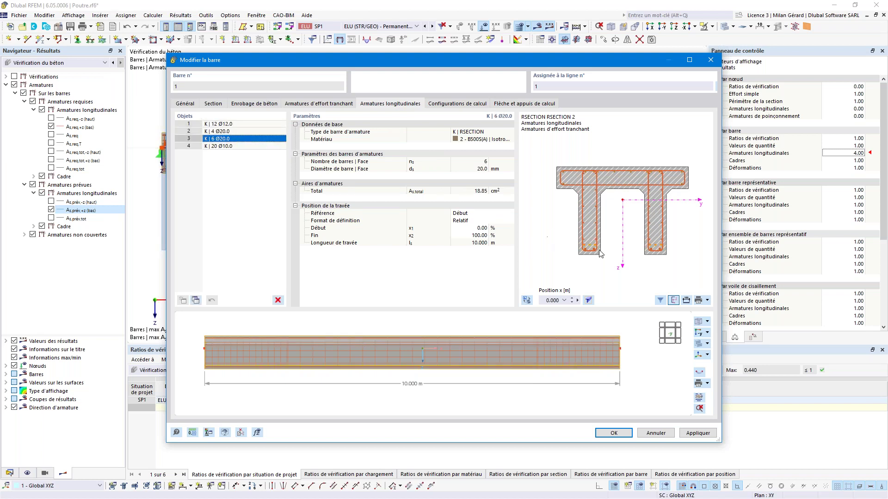
left_click(234, 147)
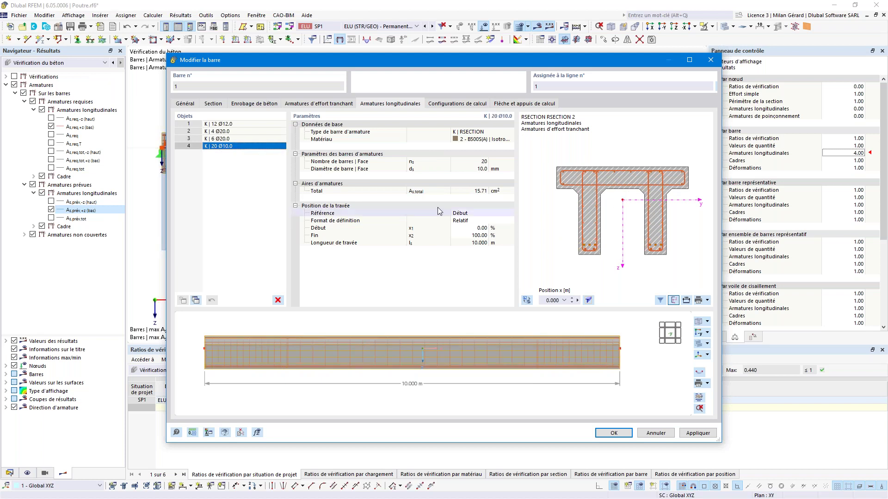
left_click(231, 141)
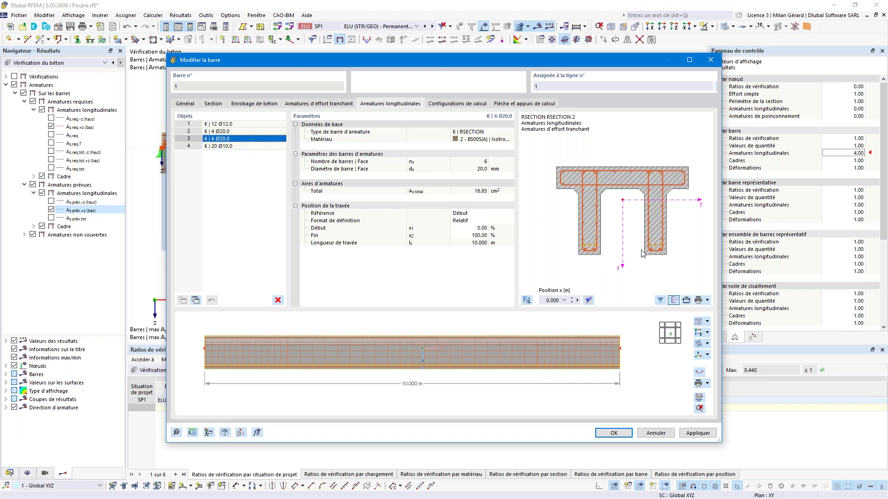
scroll(650, 253, "up", 1)
scroll(650, 253, "up", 1)
scroll(615, 252, "down", 1)
scroll(575, 251, "up", 1)
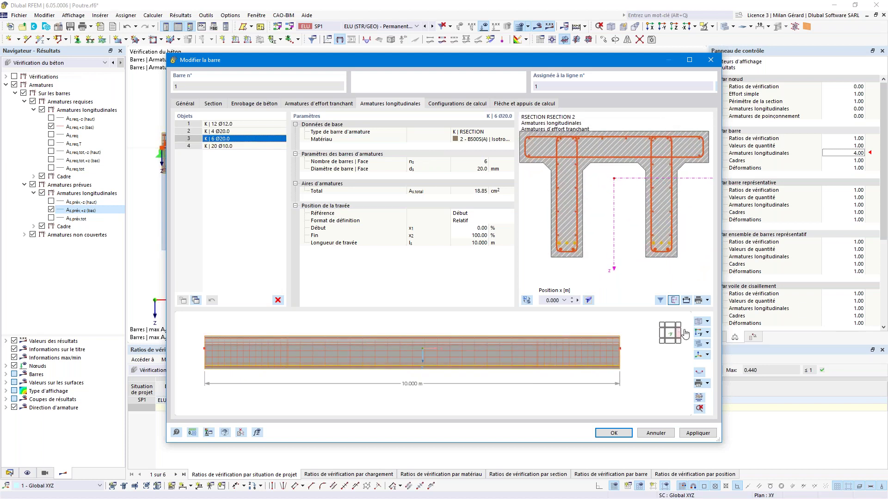
left_click(709, 324)
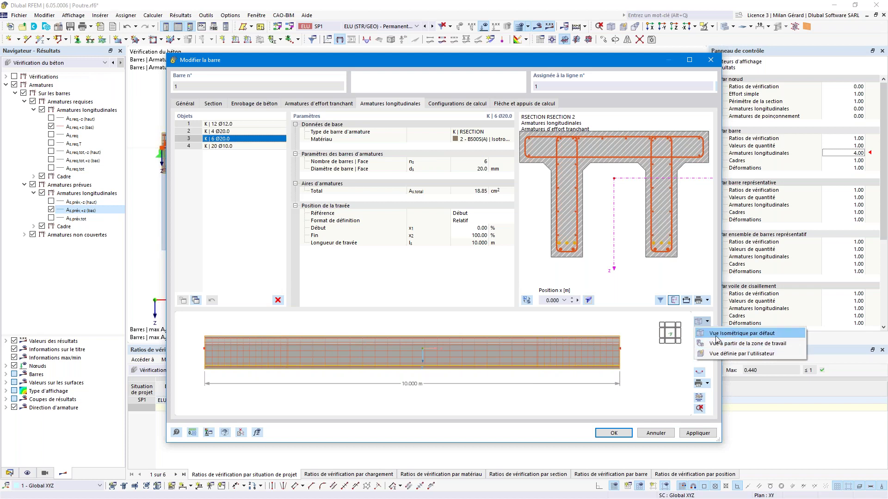
left_click(730, 337)
scroll(566, 373, "up", 5)
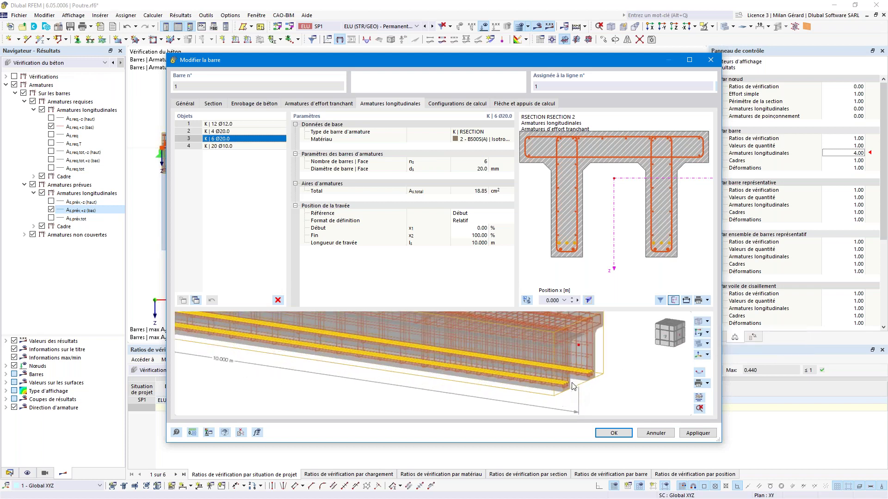
scroll(573, 384, "down", 5)
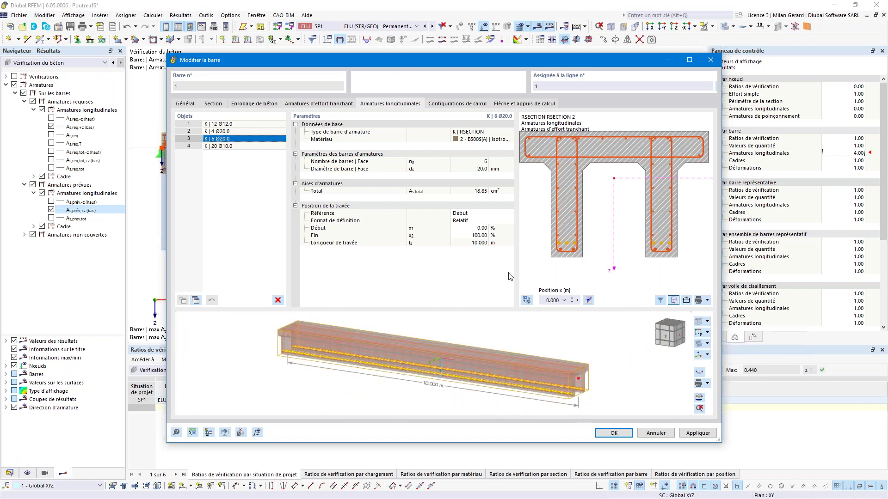
Limit the 6 Ø20 longitudinal bars to the zone from 20% to 80% of the beam and apply the member changes.
left_click(472, 228)
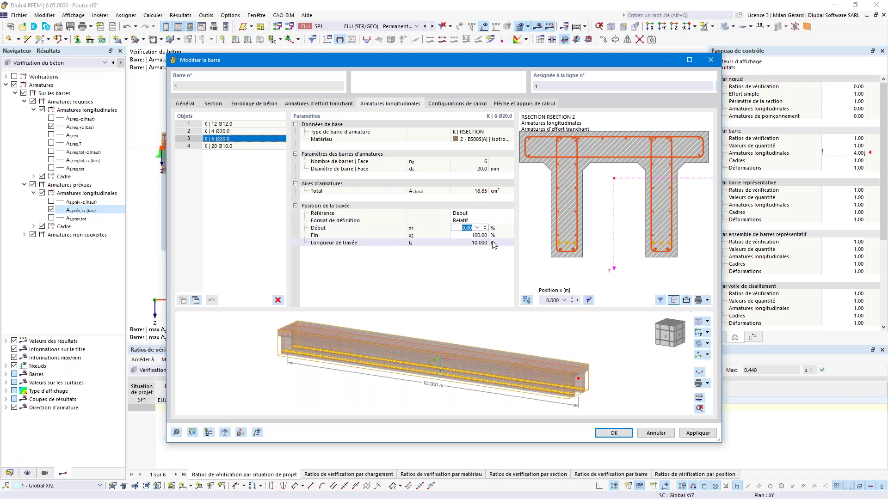
type("20")
key("Tab")
type("80")
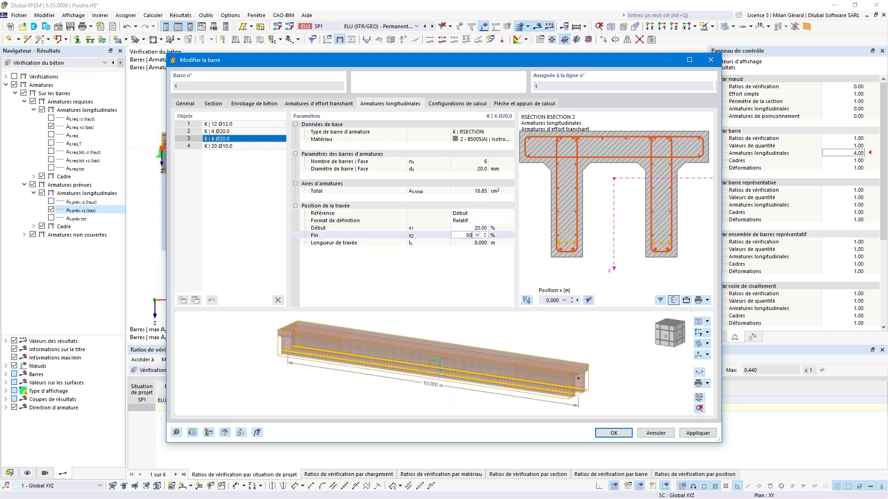
left_click(475, 229)
key("Return")
left_click(698, 433)
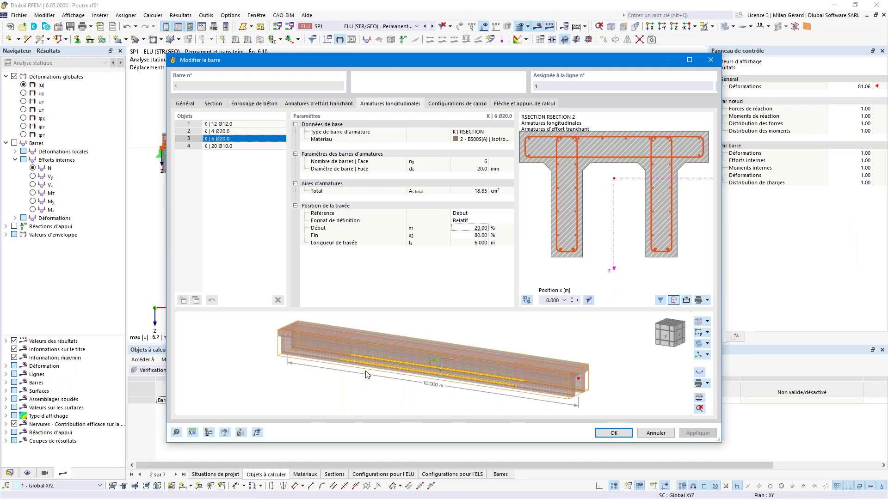
left_click(614, 434)
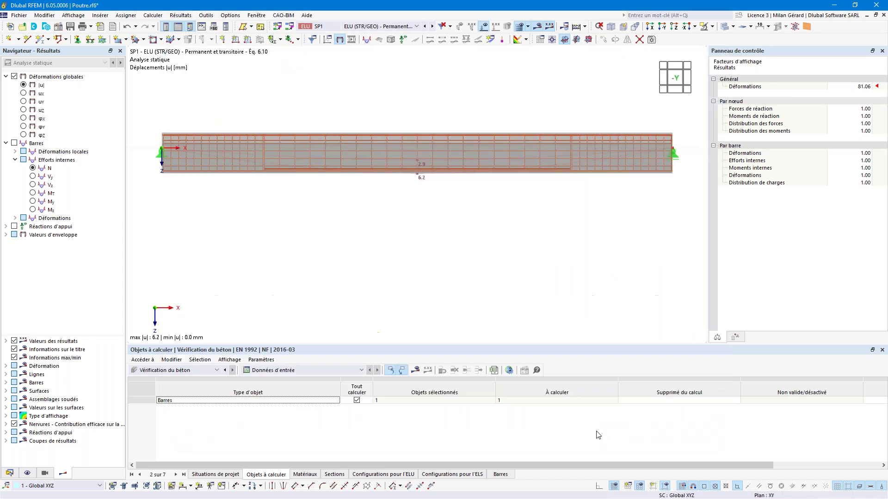
Rerun the concrete design and hide the types for concrete design so the reinforcement drawing no longer covers the beam.
left_click(417, 370)
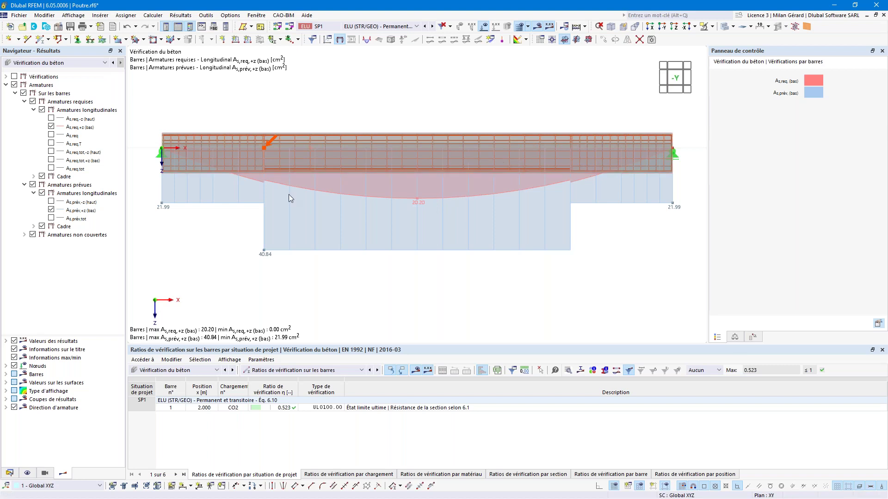
left_click(32, 471)
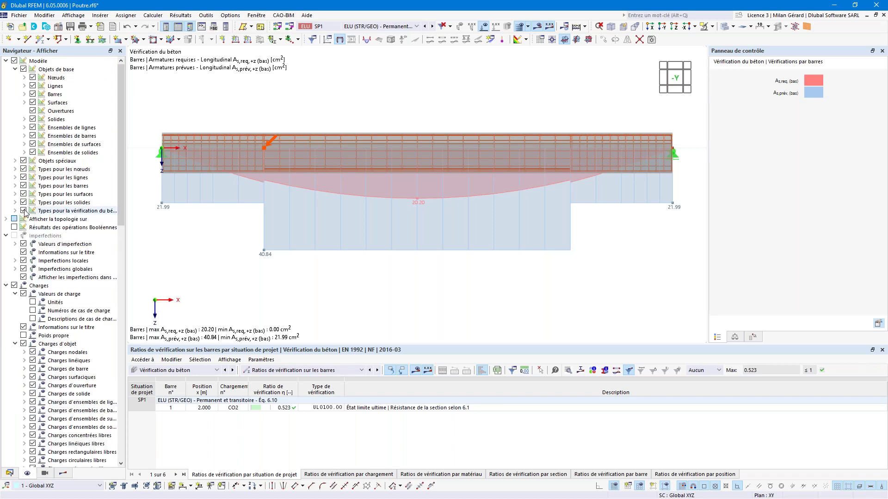
left_click(23, 210)
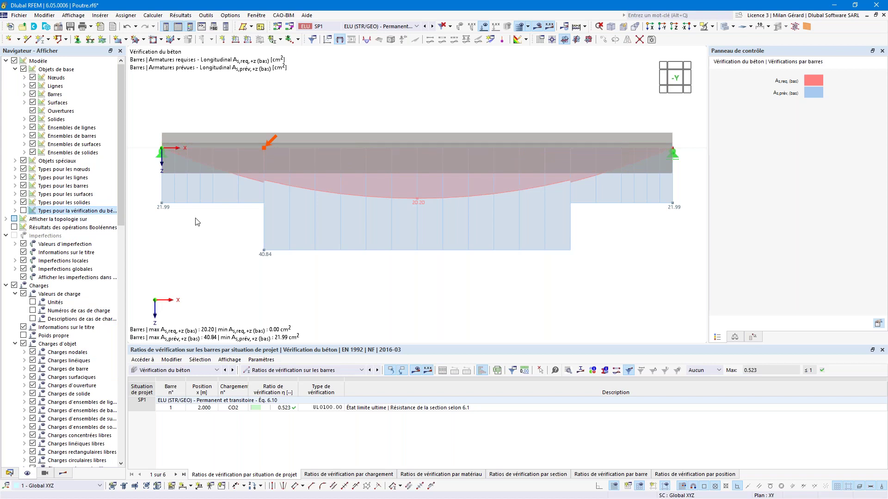
Display the beam as a wireframe line model and hide all reinforcement results.
left_click(733, 28)
left_click(751, 37)
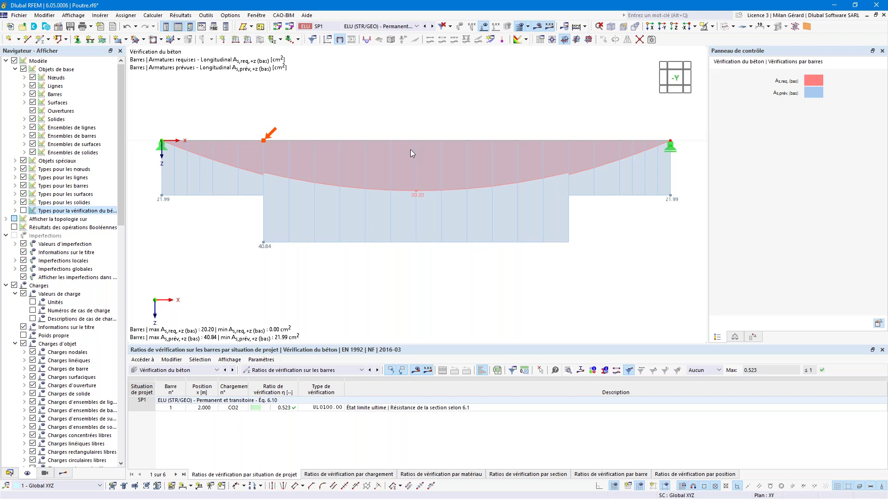
left_click(63, 473)
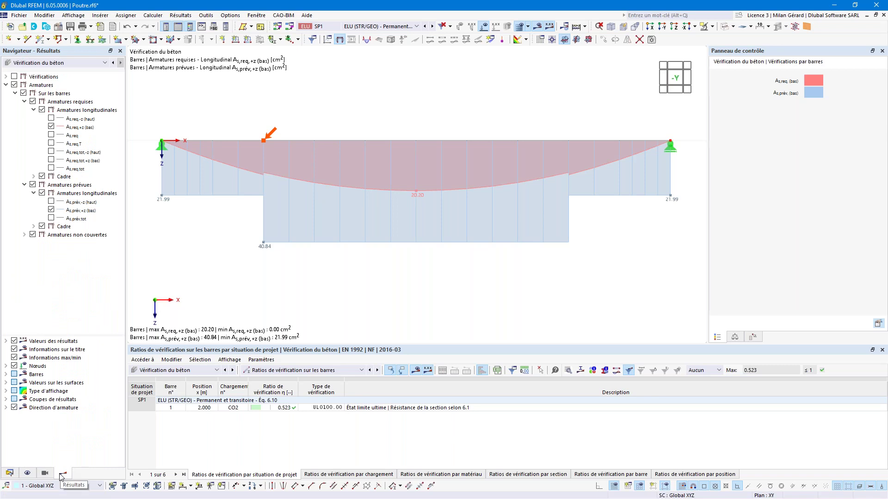
left_click(14, 85)
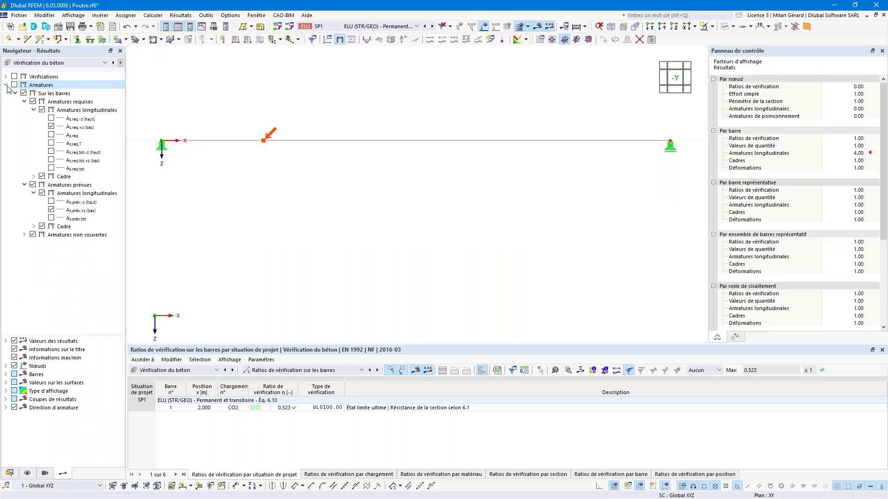
left_click(6, 85)
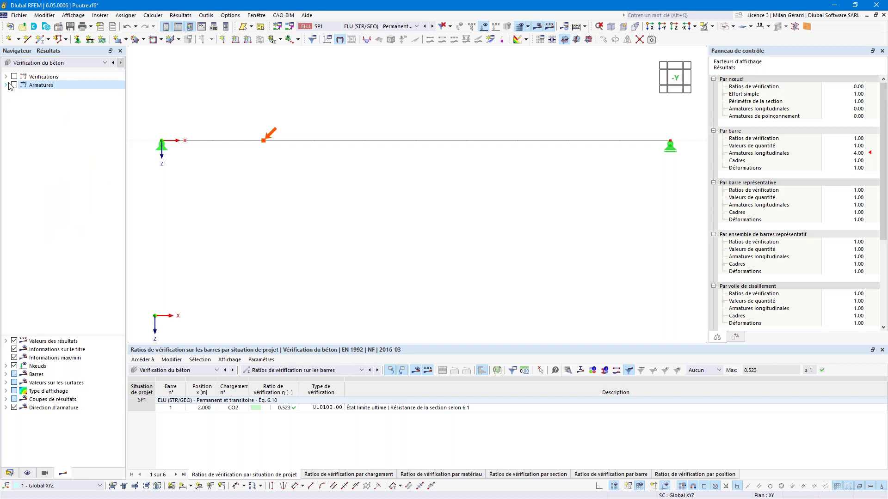
Display the ultimate limit state design ratio UL0100 | 1/γ along the beam and hide the ratio envelope.
left_click(6, 76)
left_click(14, 85)
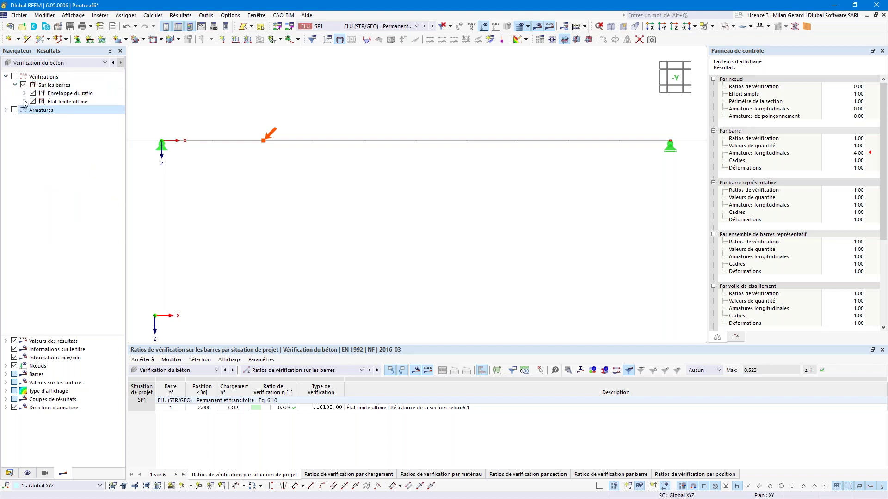
left_click(24, 102)
left_click(34, 111)
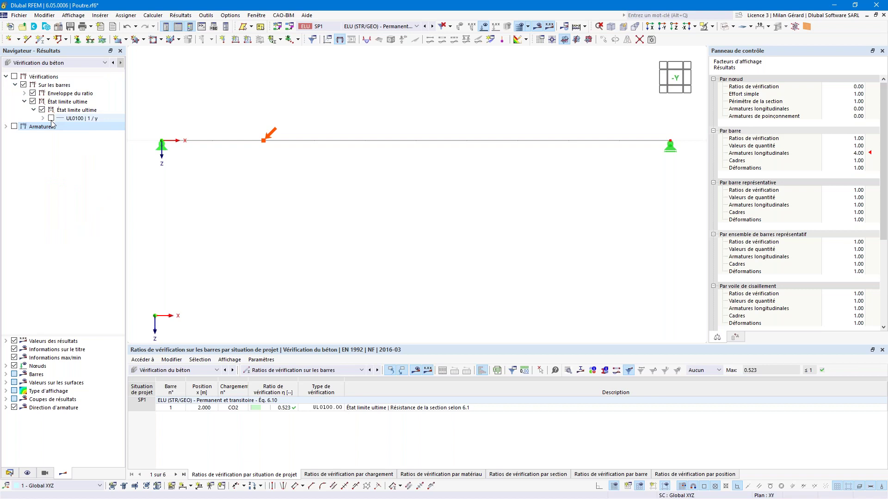
left_click(51, 119)
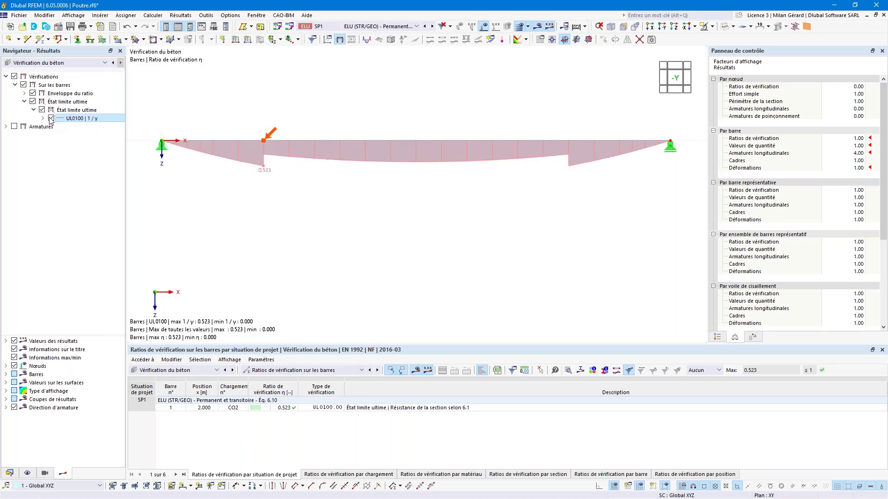
left_click(33, 93)
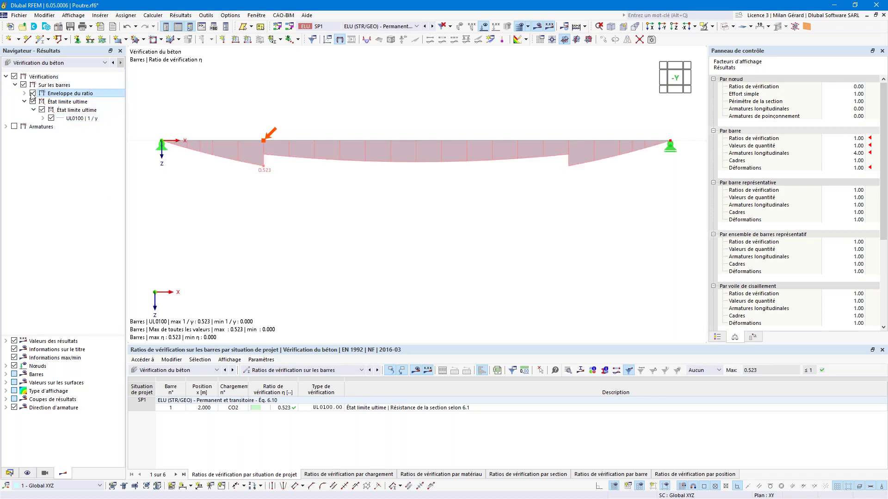
middle_click_drag(363, 203, 364, 242)
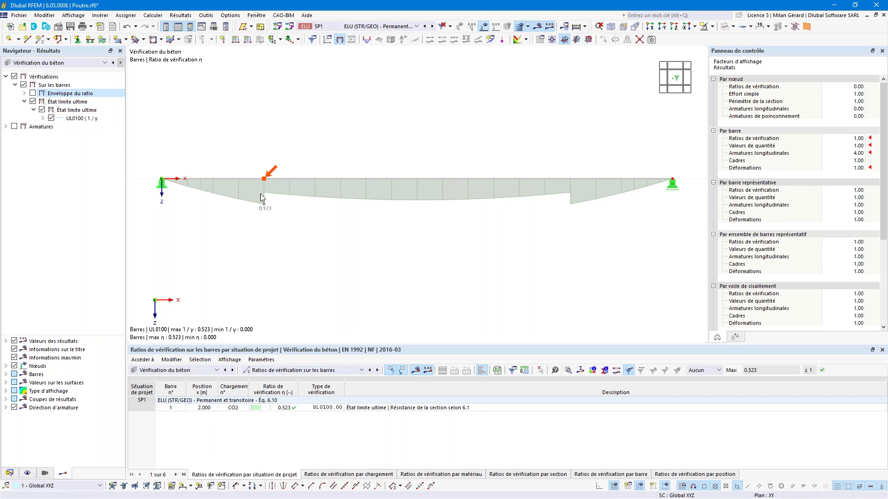
Open the UL0100 check details at x = 2.000 m with the section result diagrams and arrange both windows side by side.
left_click(279, 412)
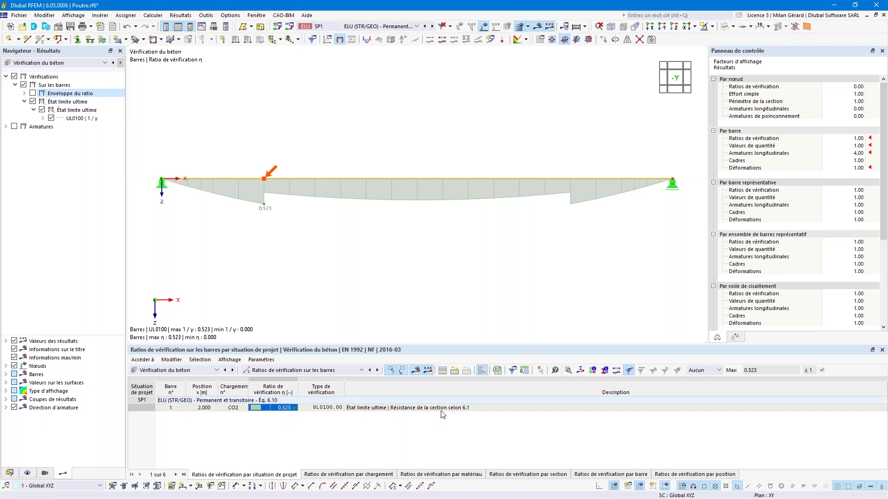
double_click(286, 409)
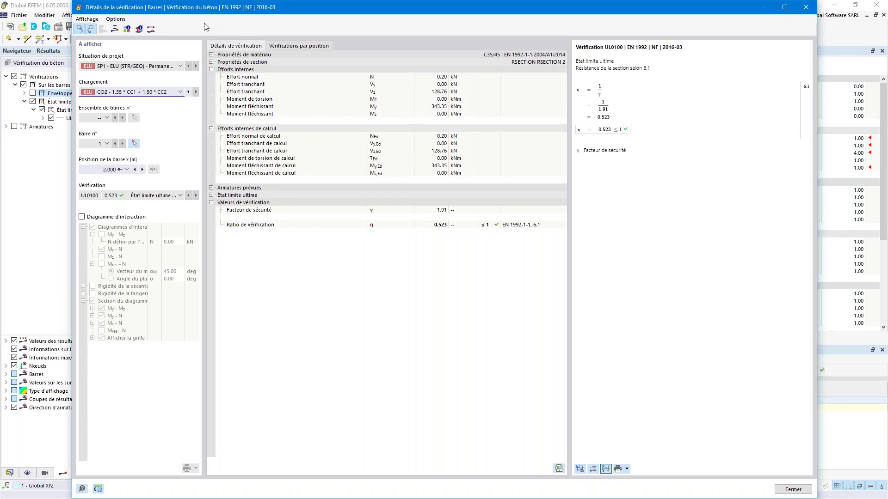
left_click(114, 29)
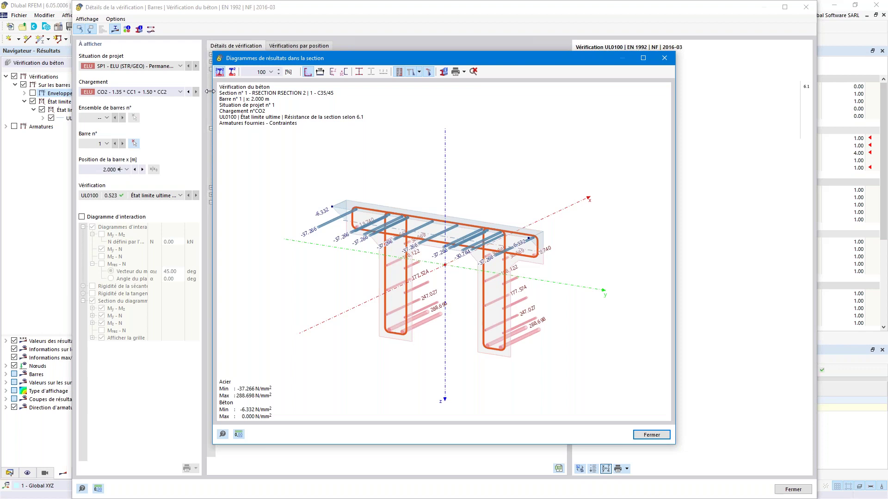
left_click_drag(213, 99, 369, 99)
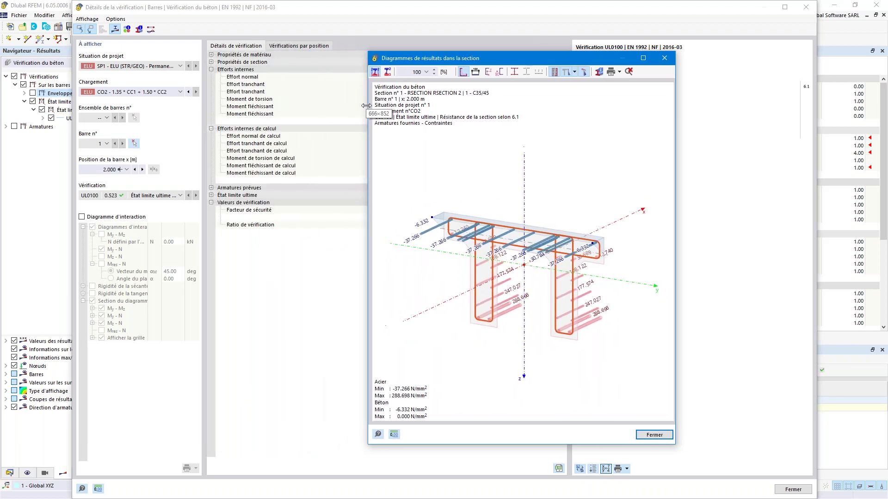
left_click_drag(460, 59, 675, 68)
left_click_drag(638, 14, 570, 15)
left_click_drag(748, 85, 703, 86)
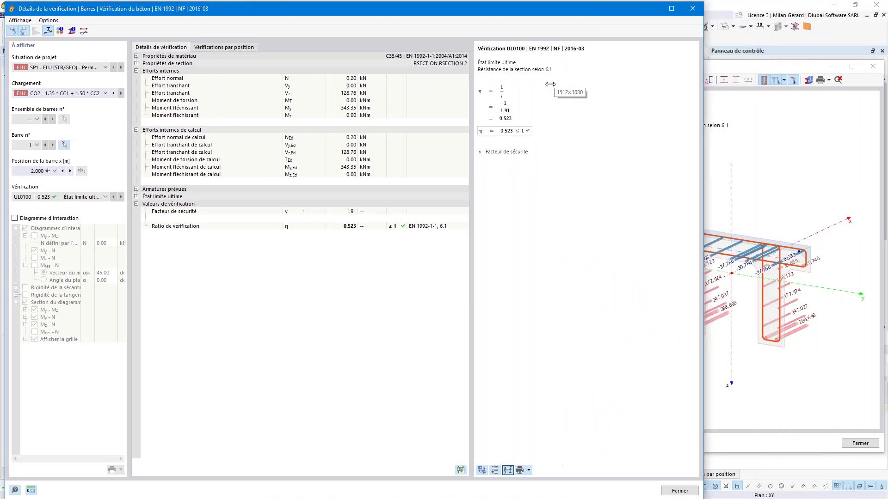
Compare the reinforcement stresses in the section just after and just before x = 2.000 m, inspecting the bars in the webs.
left_click(55, 171)
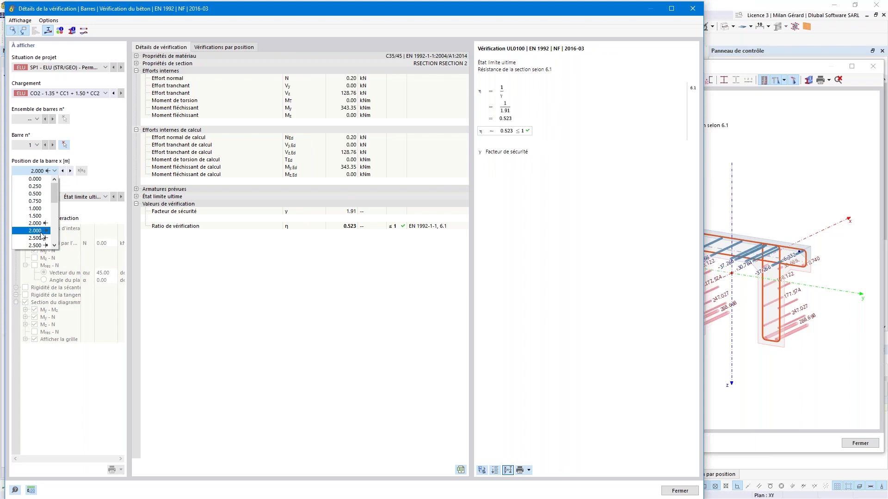
left_click(41, 231)
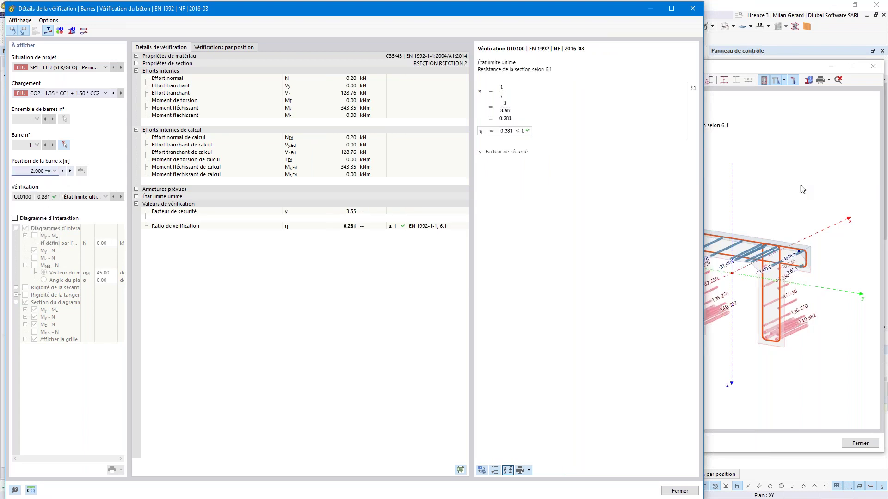
left_click(790, 180)
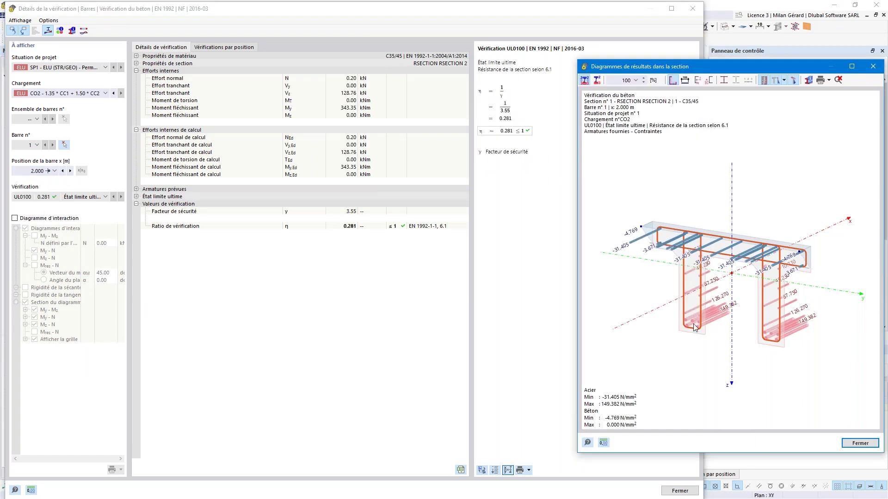
scroll(695, 322, "up", 5)
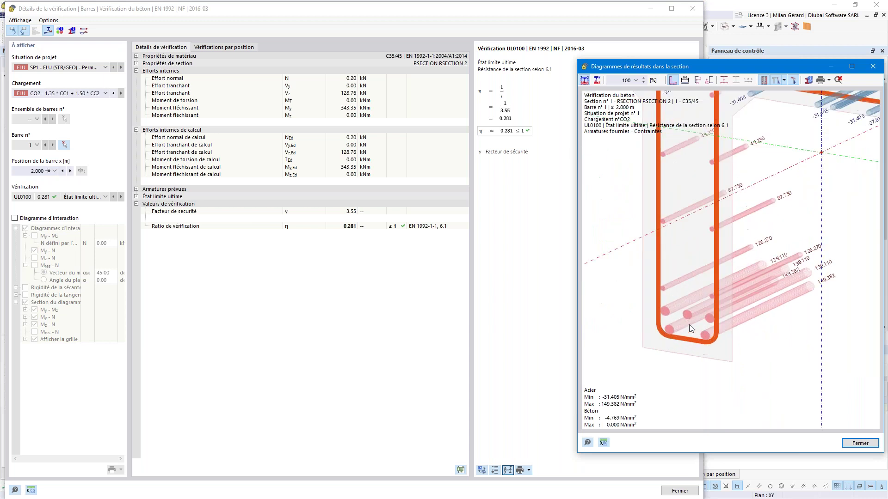
scroll(681, 315, "down", 2)
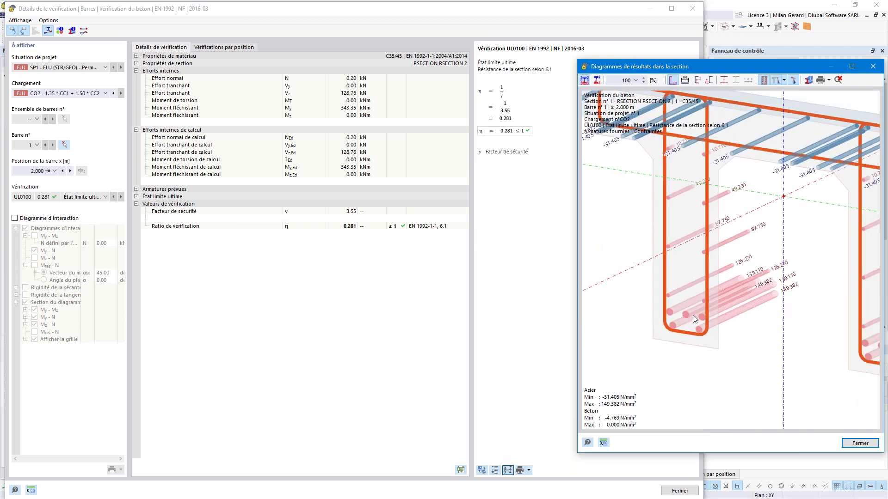
scroll(690, 316, "down", 4)
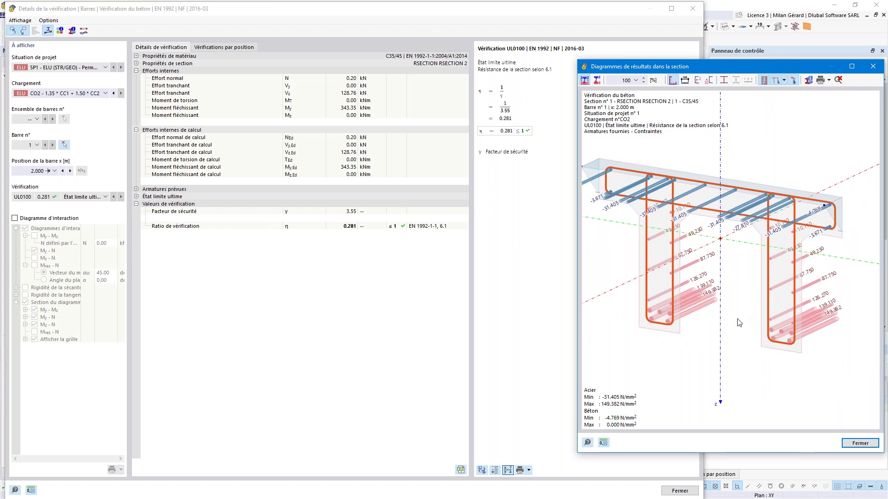
left_click(64, 171)
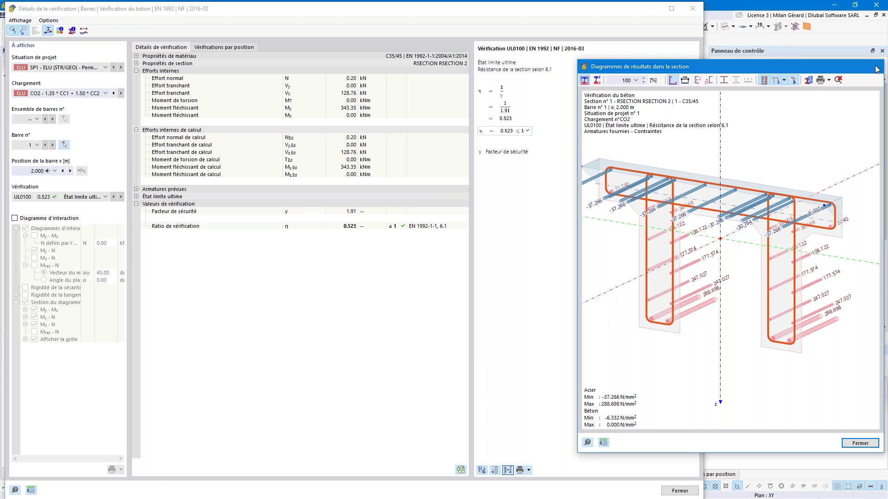
Close the section result diagrams, maximize the check details, and enable and view the interaction diagram at x = 2.000 m.
left_click(875, 69)
left_click(671, 8)
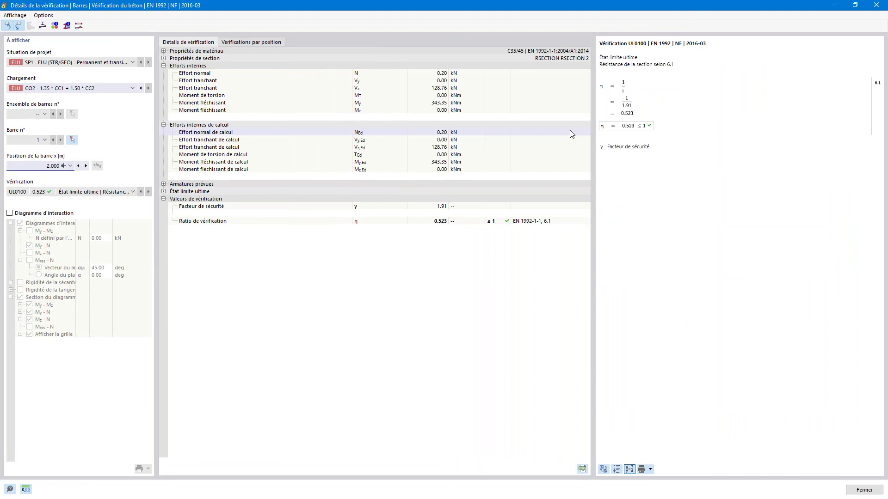
left_click(10, 213)
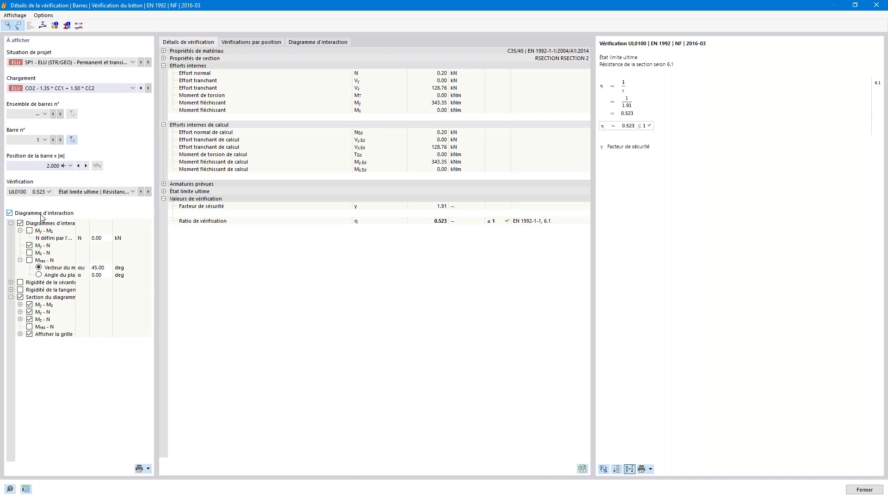
left_click(316, 42)
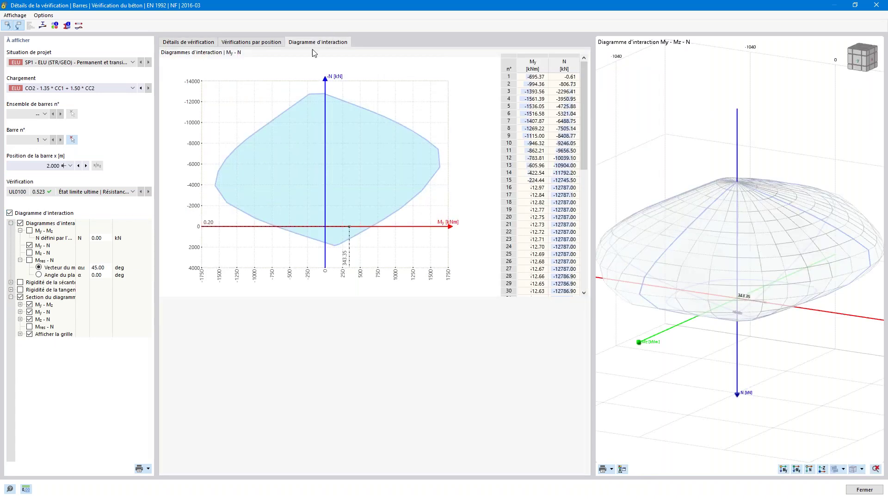
scroll(667, 222, "down", 1)
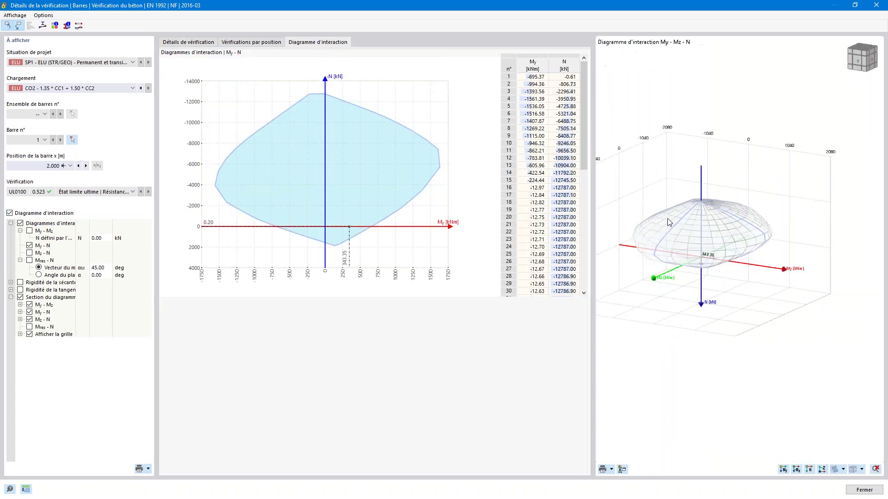
scroll(638, 227, "down", 1)
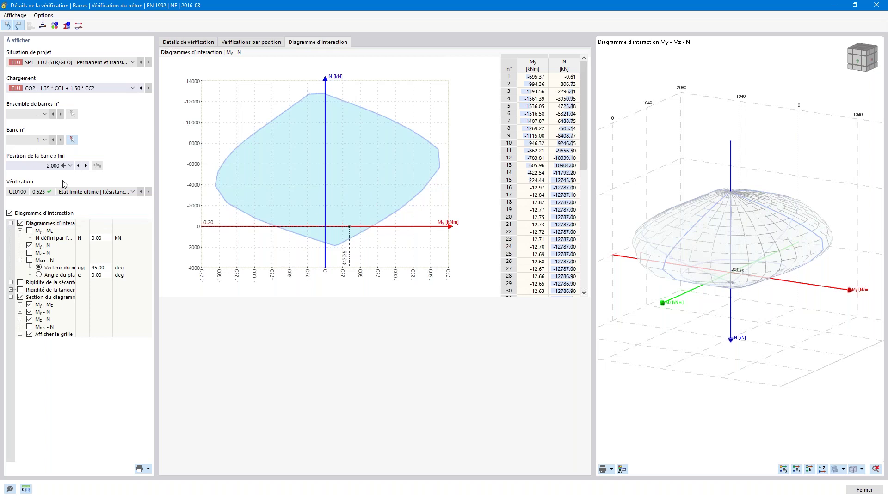
Compare the interaction diagrams on both sides of x = 2.000 m and at x = 1.500 m.
left_click(87, 165)
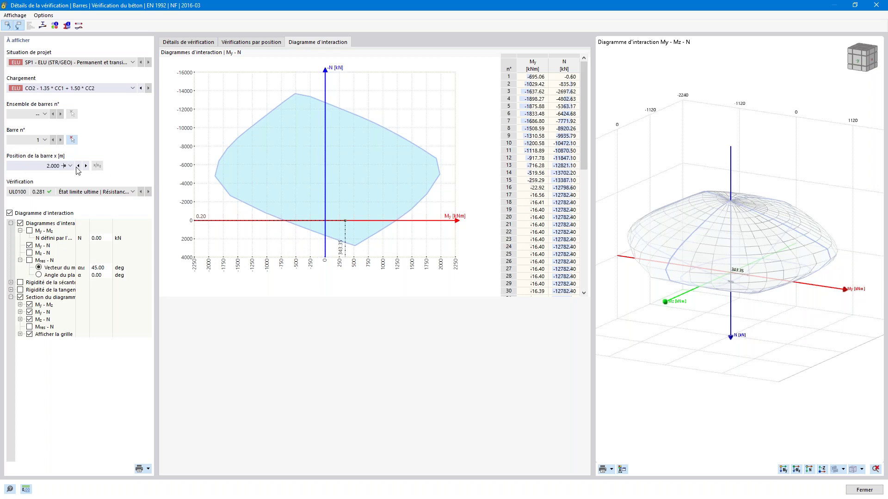
left_click(79, 166)
left_click(78, 166)
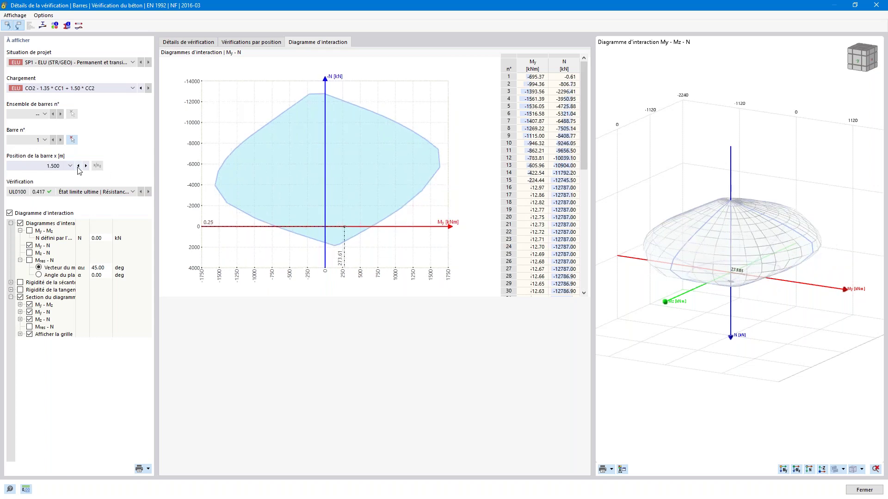
left_click(86, 166)
left_click(86, 166)
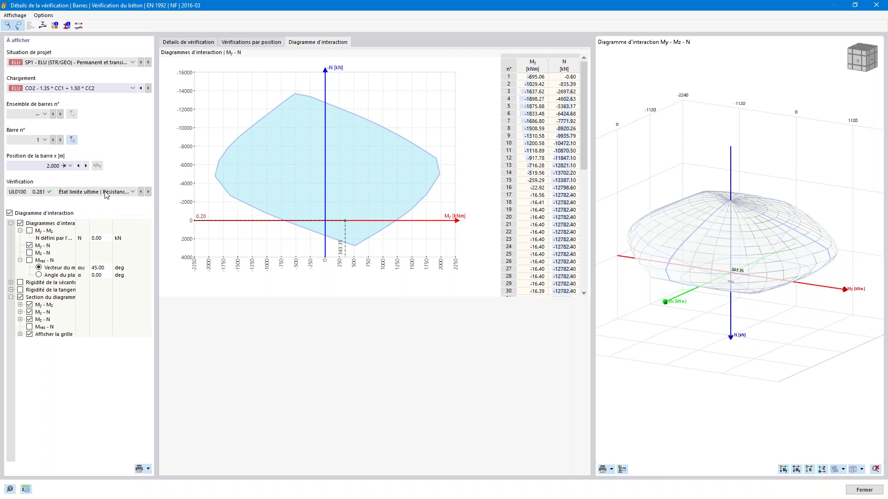
Step the interaction diagram through the following positions along the beam and close the design check details.
left_click(86, 166)
left_click(86, 166)
left_click(86, 166)
left_click(86, 166)
left_click(86, 166)
left_click(86, 166)
left_click(86, 166)
left_click(86, 166)
left_click(85, 166)
left_click(86, 166)
left_click(86, 166)
left_click(885, 4)
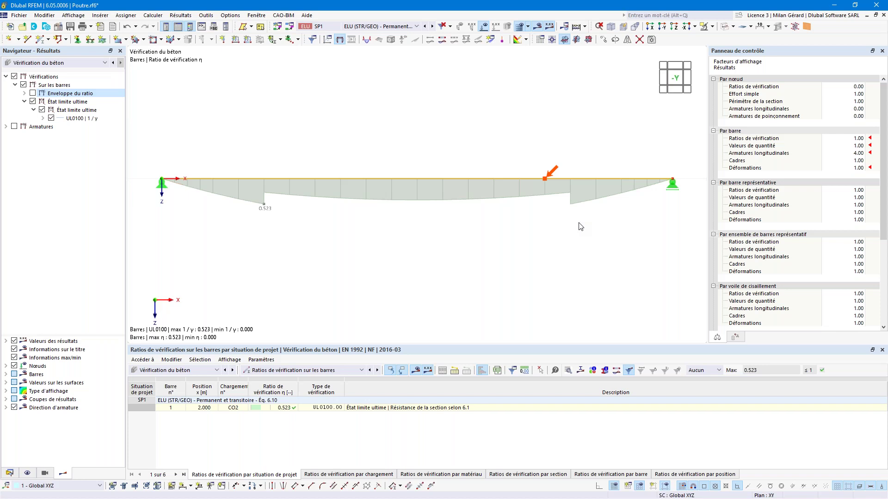
key("alt+Tab")
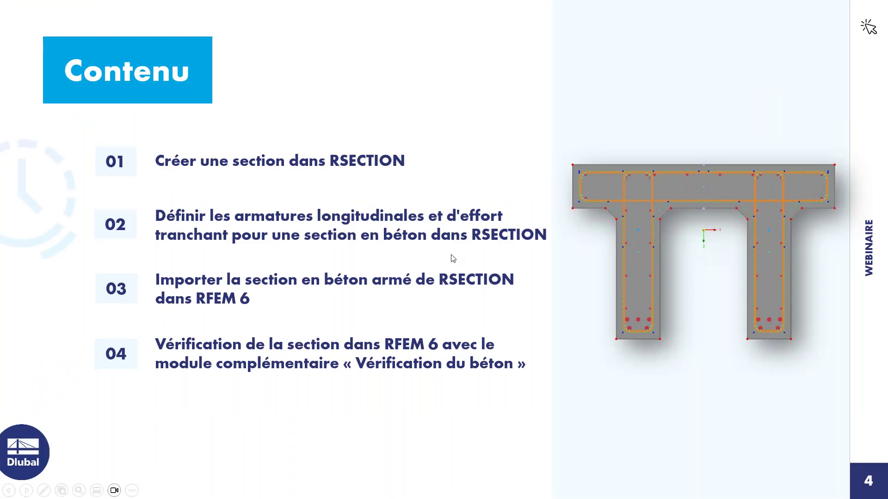
key("Right")
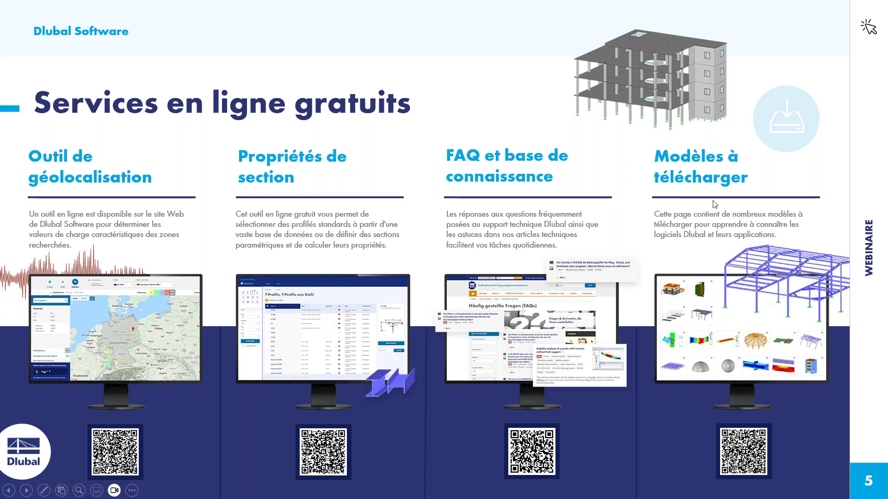
left_click(669, 227)
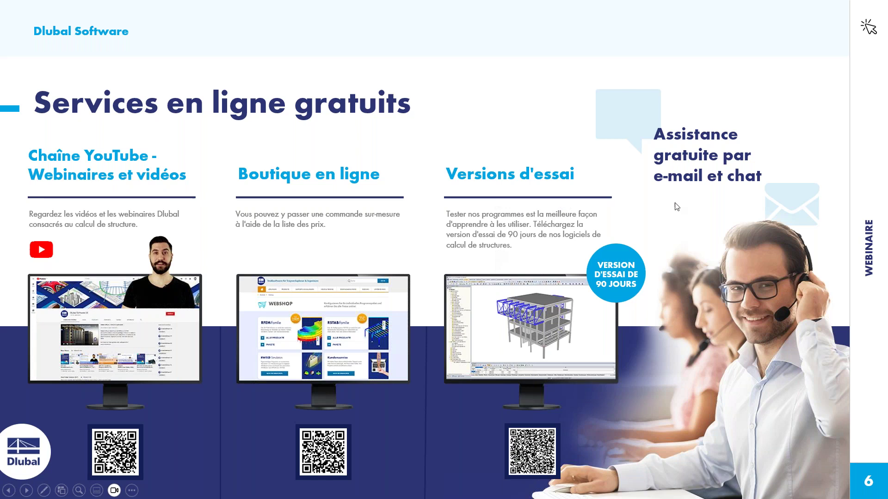
key("Right")
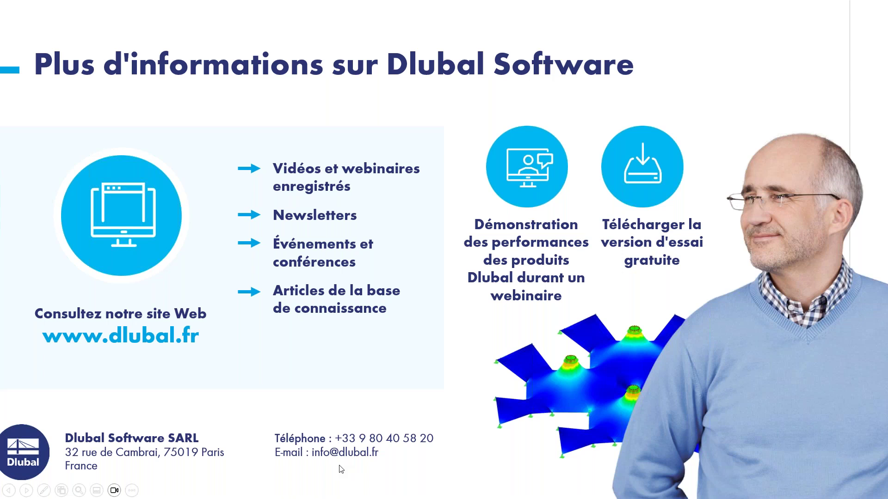
key("Right")
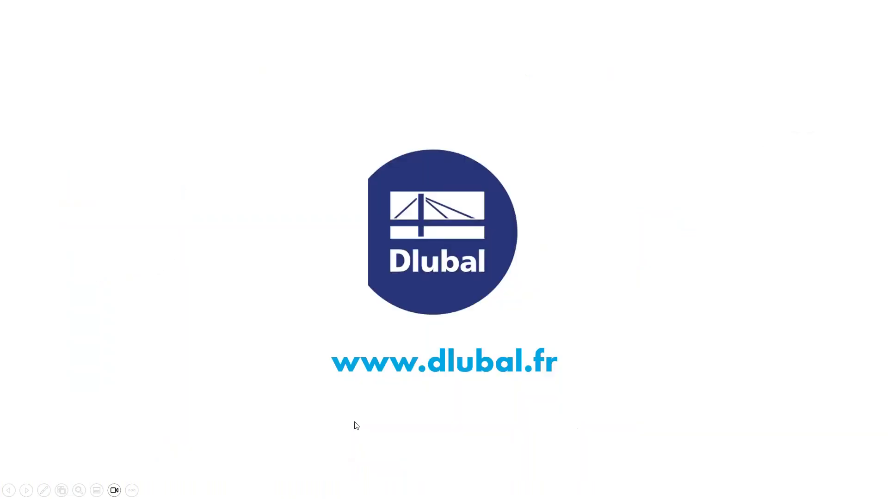